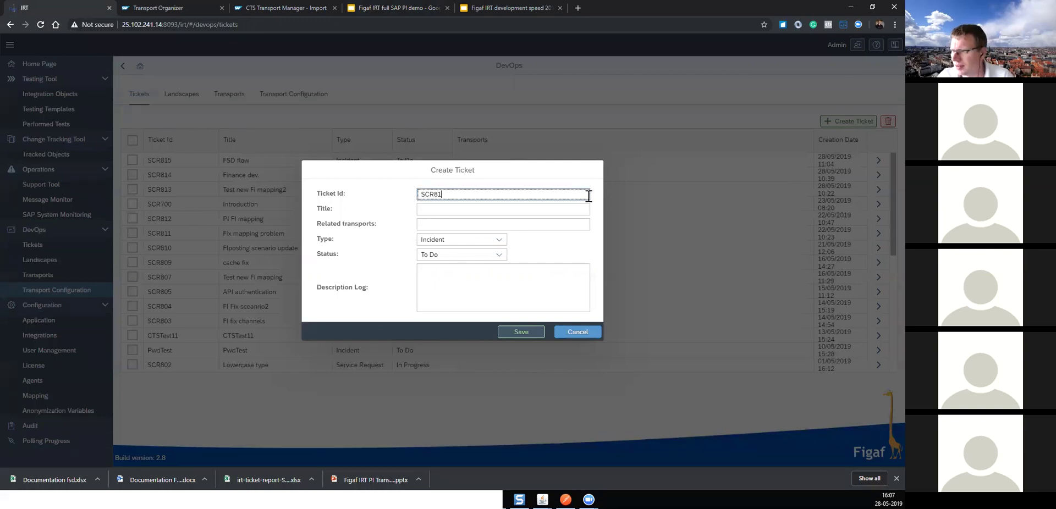
Step: Enter SCR816 as the ticket ID and "Finance demo live" as the title of the new ticket
text(6)
key(Tab)
text(D)
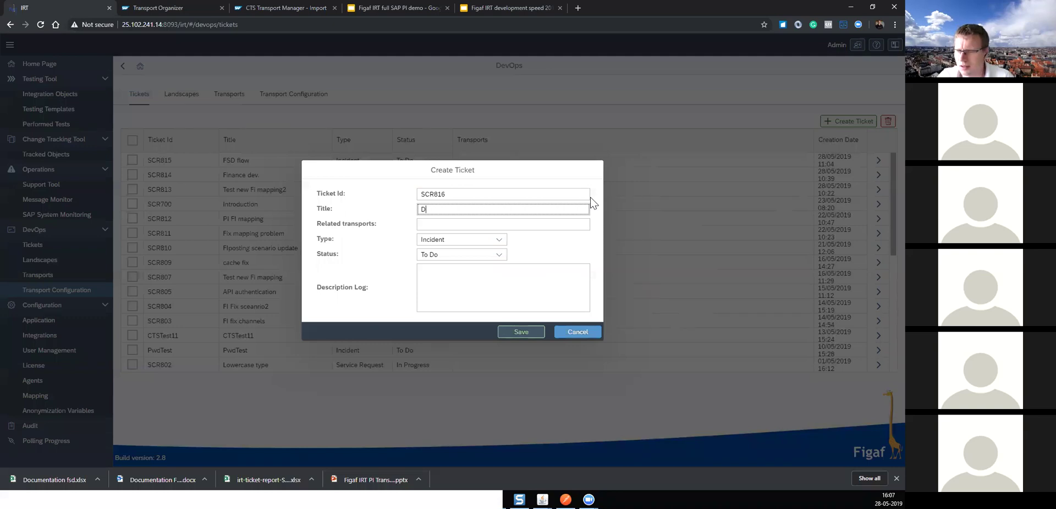
key(BackSpace)
text(Finance dev2)
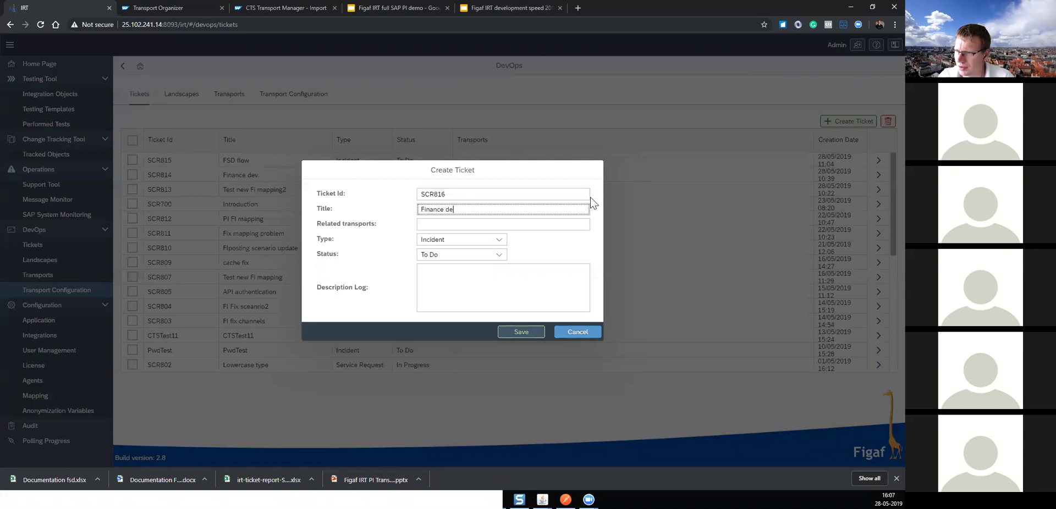
key(BackSpace)
key(BackSpace)
key(BackSpace)
text(emo live)
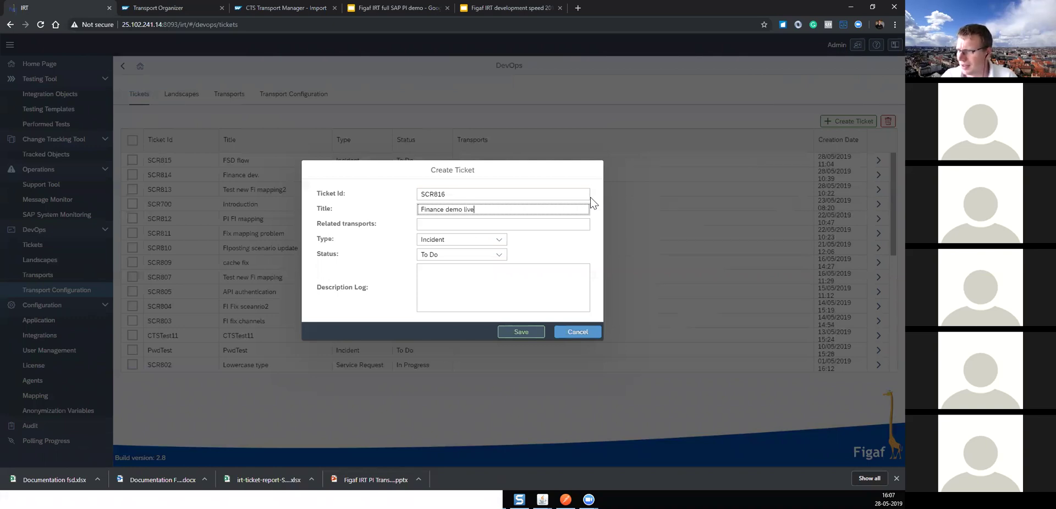
Step: Set the ticket's type to Change Request and its status to In Progress
click(499, 240)
click(471, 282)
click(472, 226)
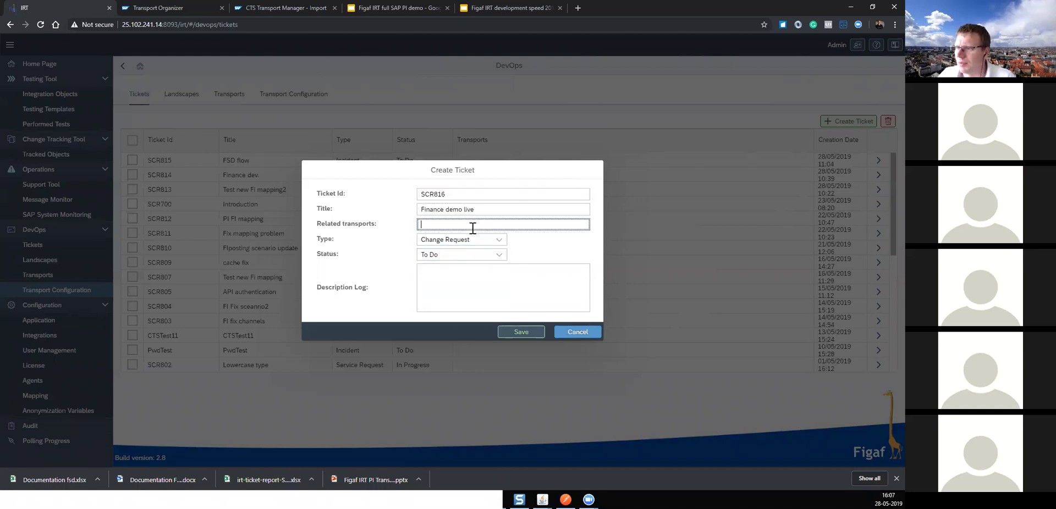
click(499, 255)
click(485, 284)
Step: Write a short description log about fixing a few bugs and save the new ticket
click(484, 287)
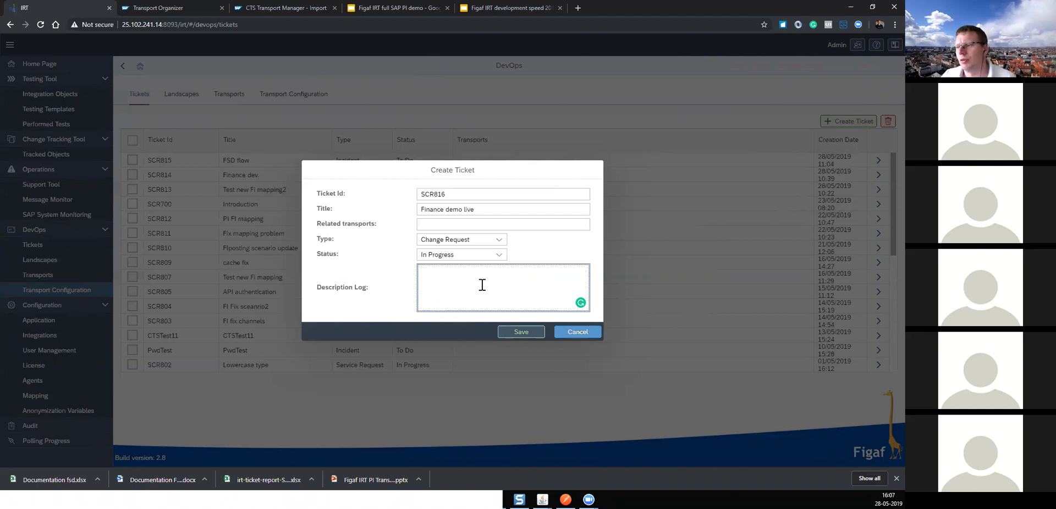
text(The)
key(BackSpace)
key(BackSpace)
key(BackSpace)
text(hw)
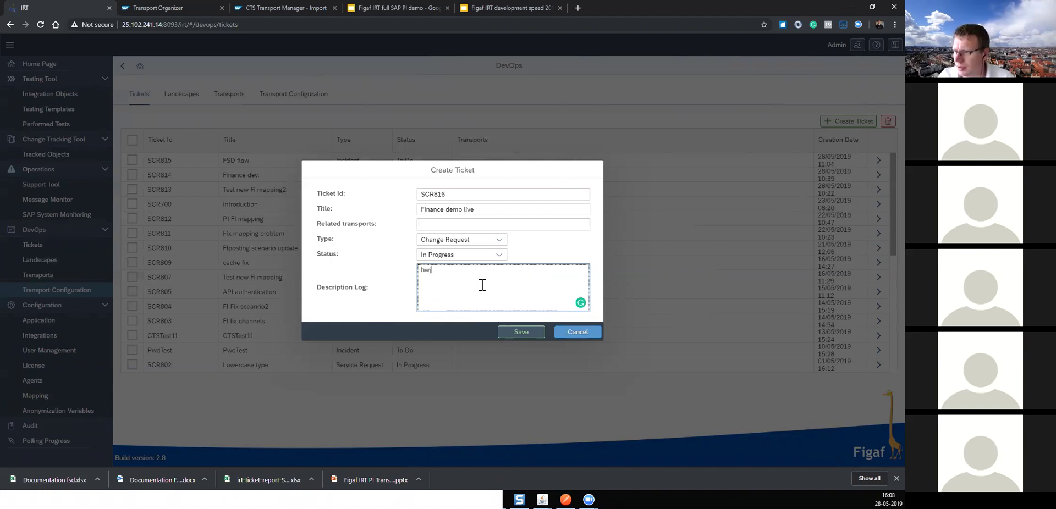
text(fizx)
key(BackSpace)
key(BackSpace)
key(BackSpace)
key(BackSpace)
key(BackSpace)
key(BackSpace)
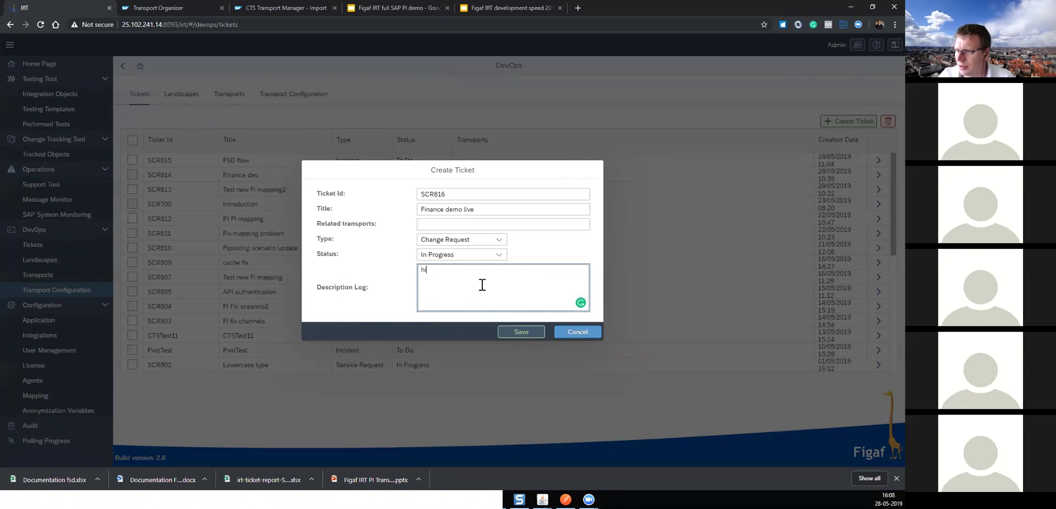
text(fiz)
text( a few bugs)
click(509, 332)
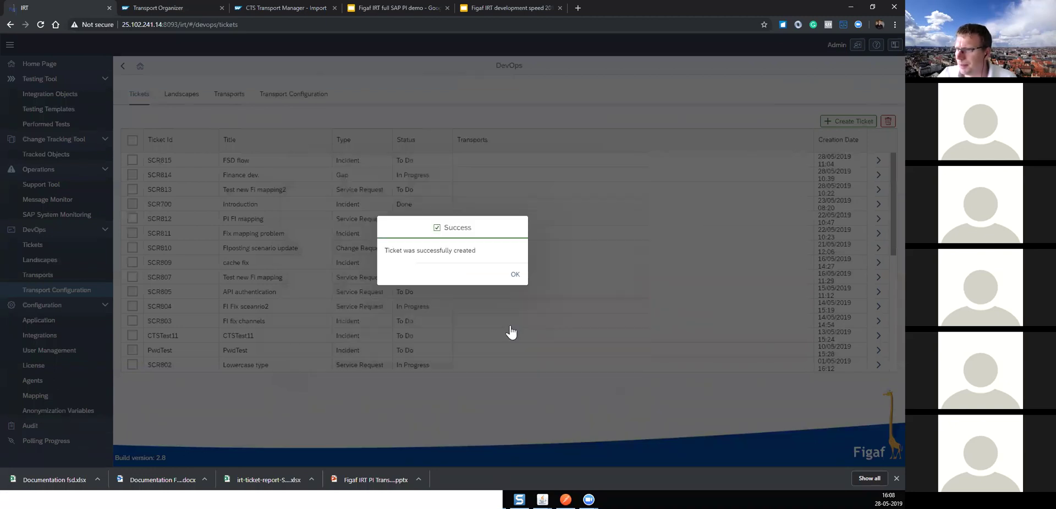
click(518, 274)
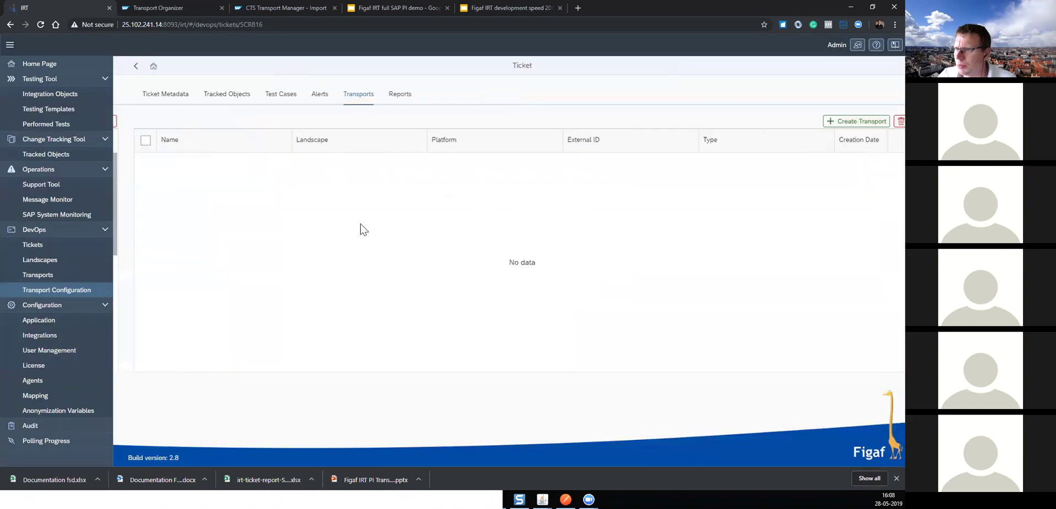
click(215, 96)
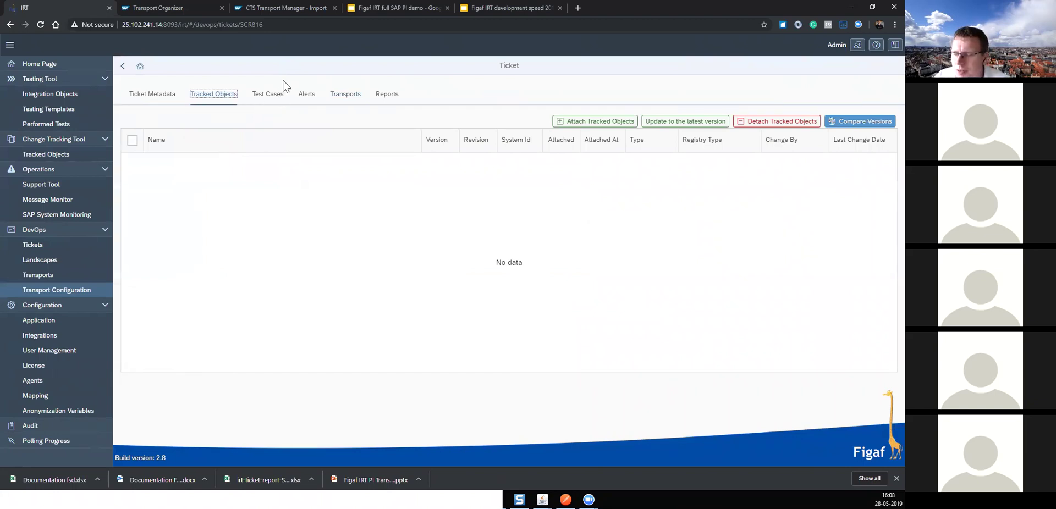
click(624, 125)
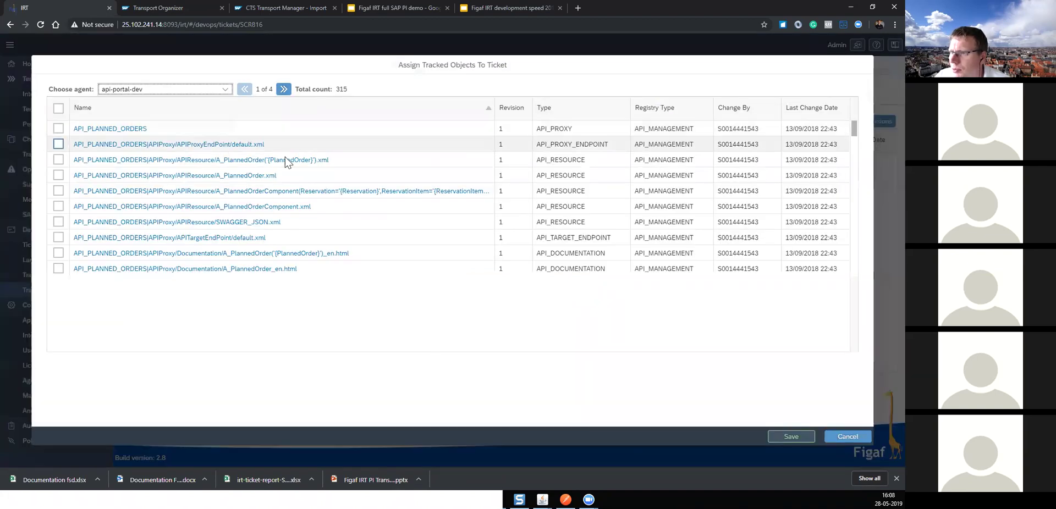
click(199, 91)
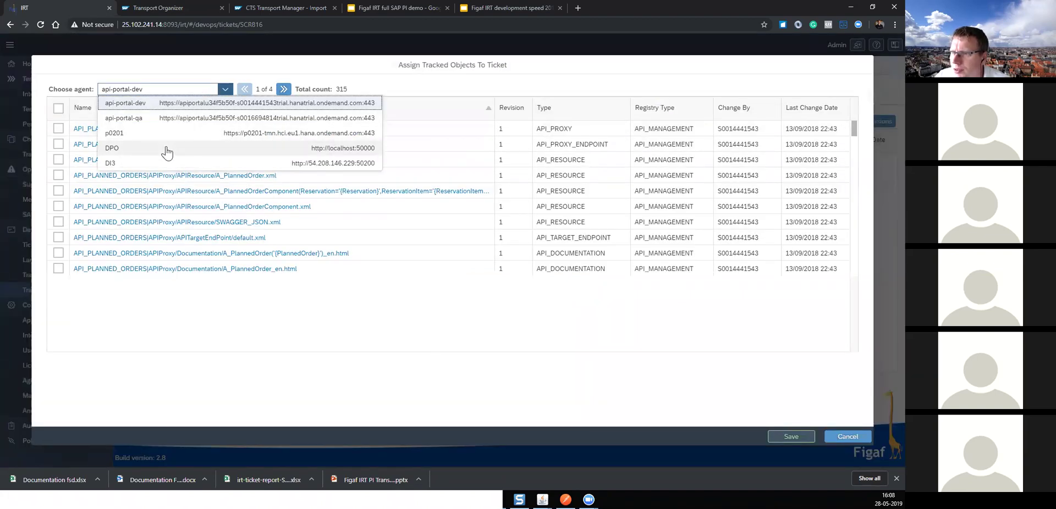
click(168, 150)
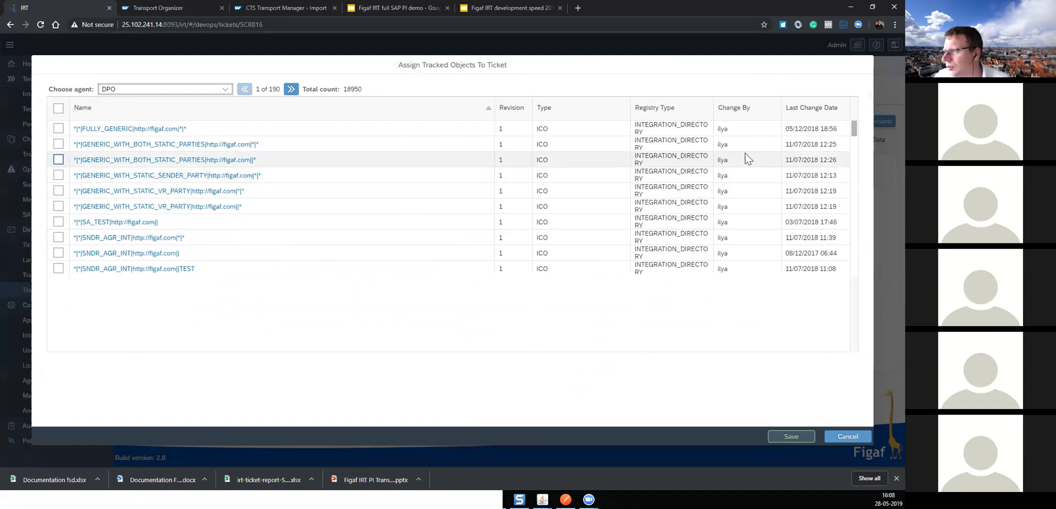
click(807, 113)
click(802, 144)
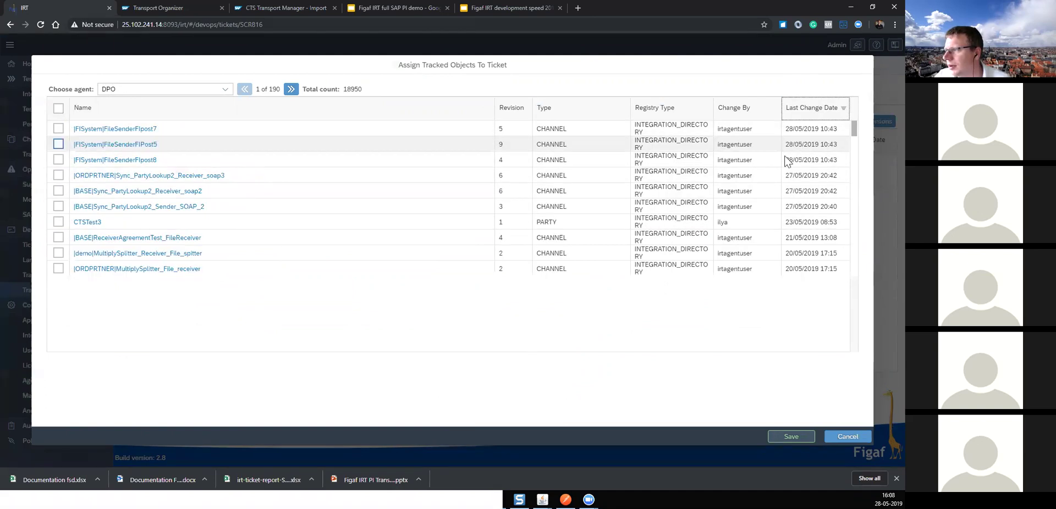
click(58, 129)
click(58, 145)
click(59, 144)
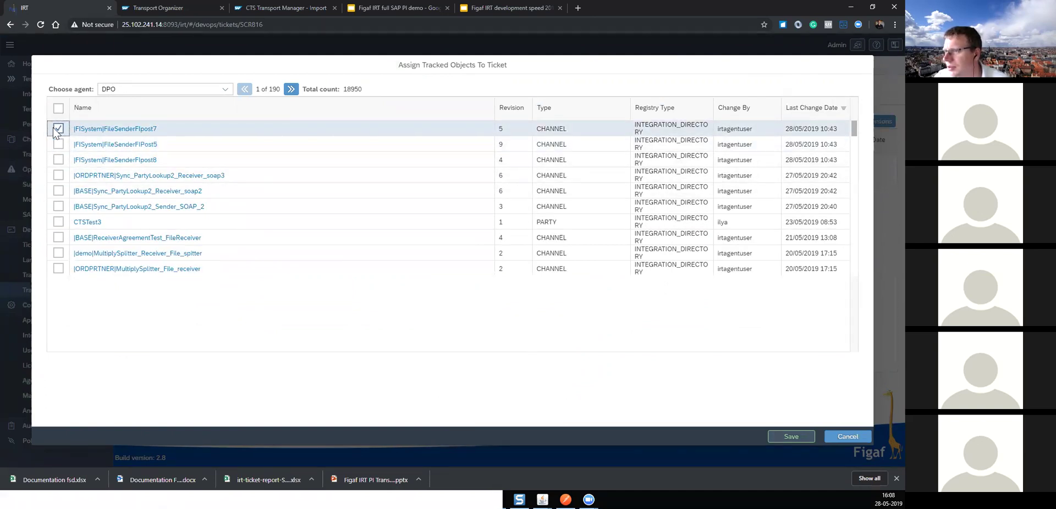
click(58, 128)
click(848, 437)
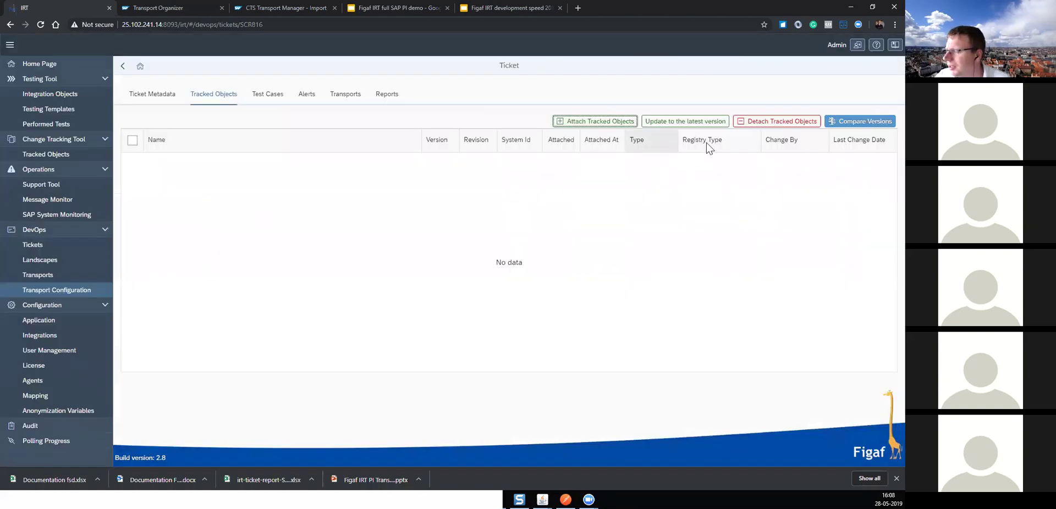
Step: Start a new transport on the ticket and assign it to the SAP PI landscape
click(338, 96)
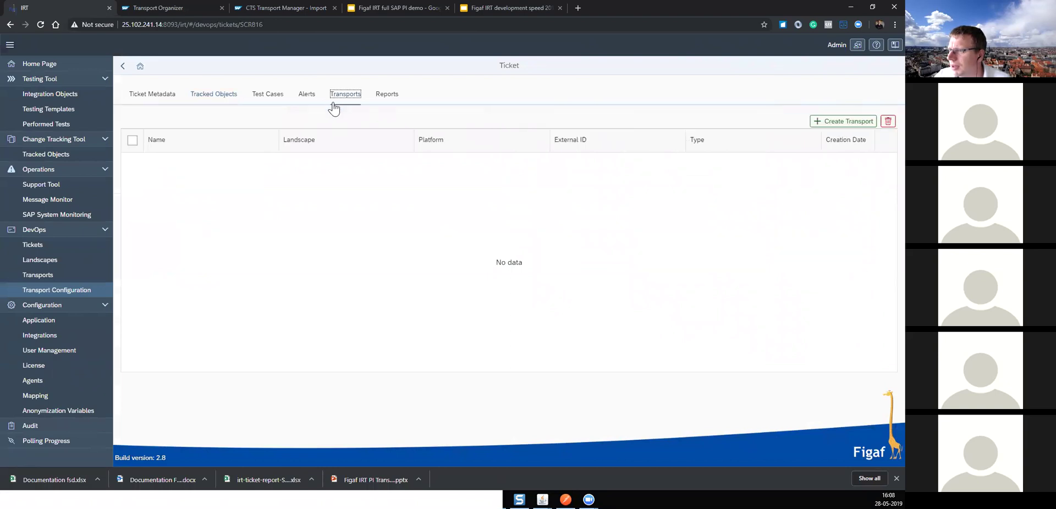
click(843, 121)
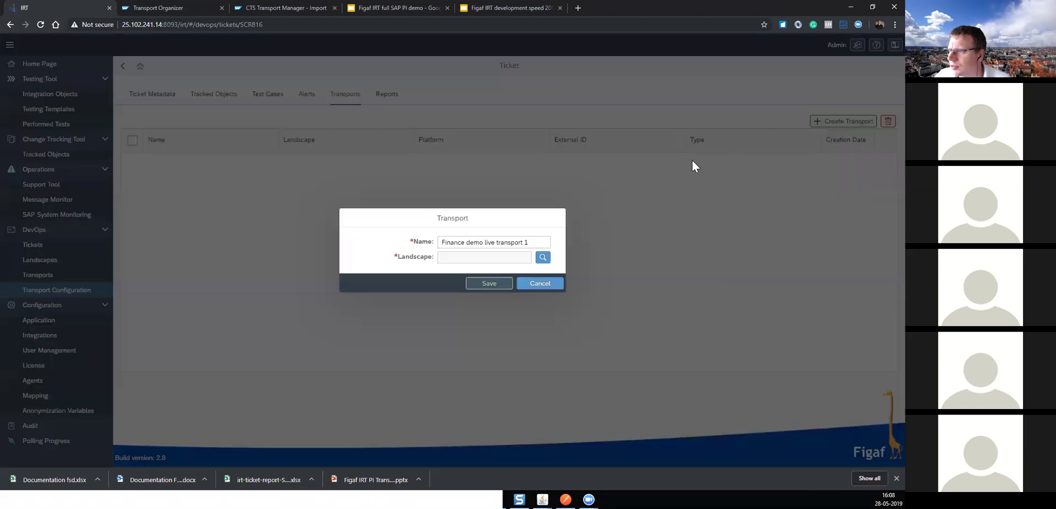
click(543, 258)
click(422, 142)
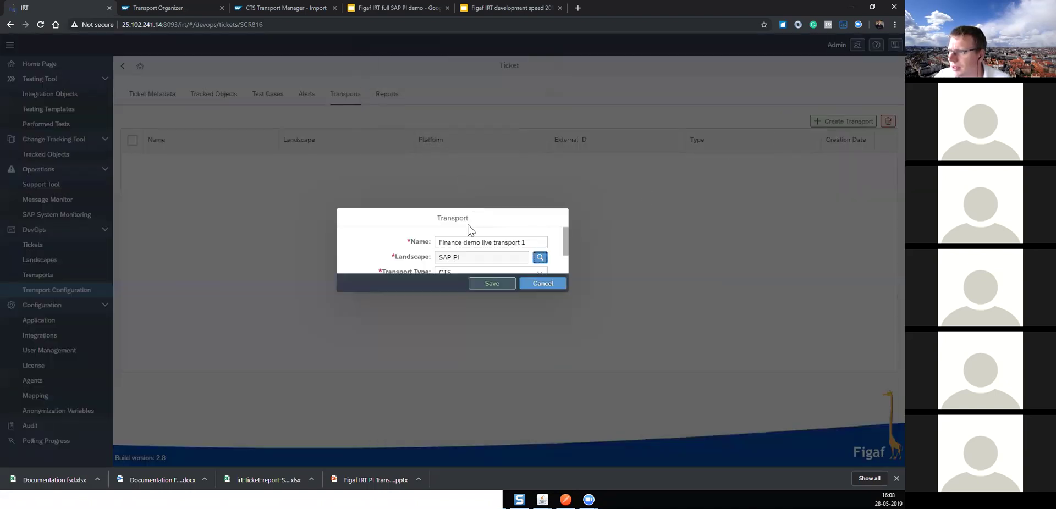
click(503, 271)
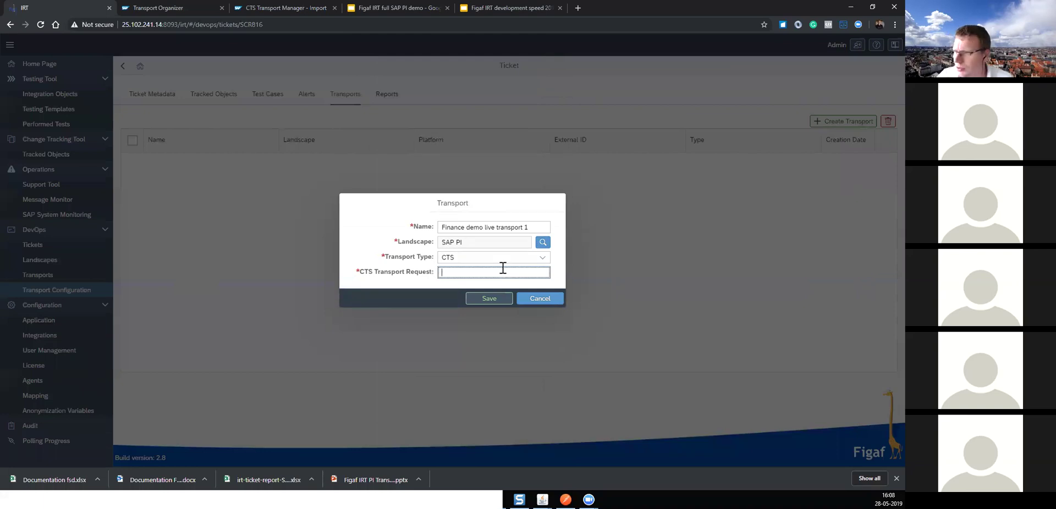
text(d)
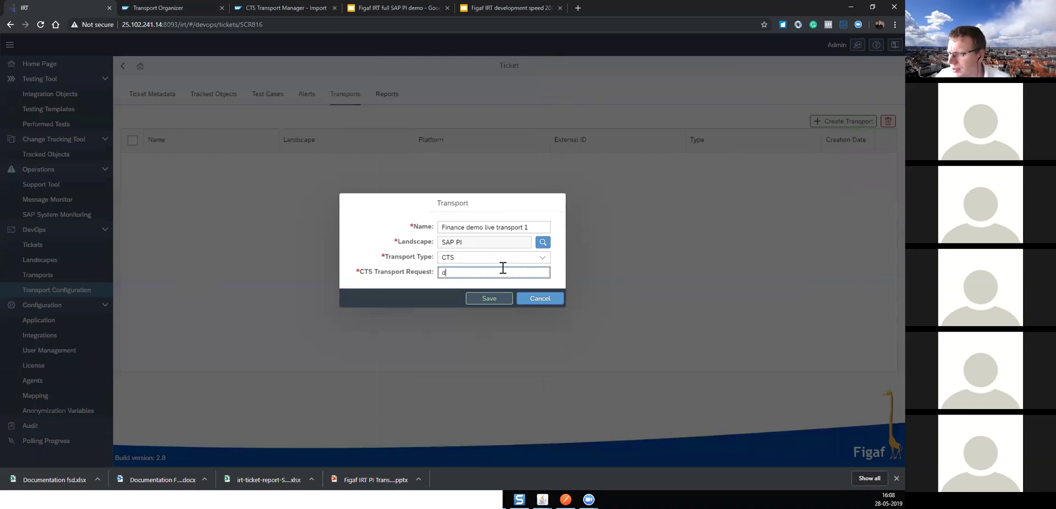
text(D)
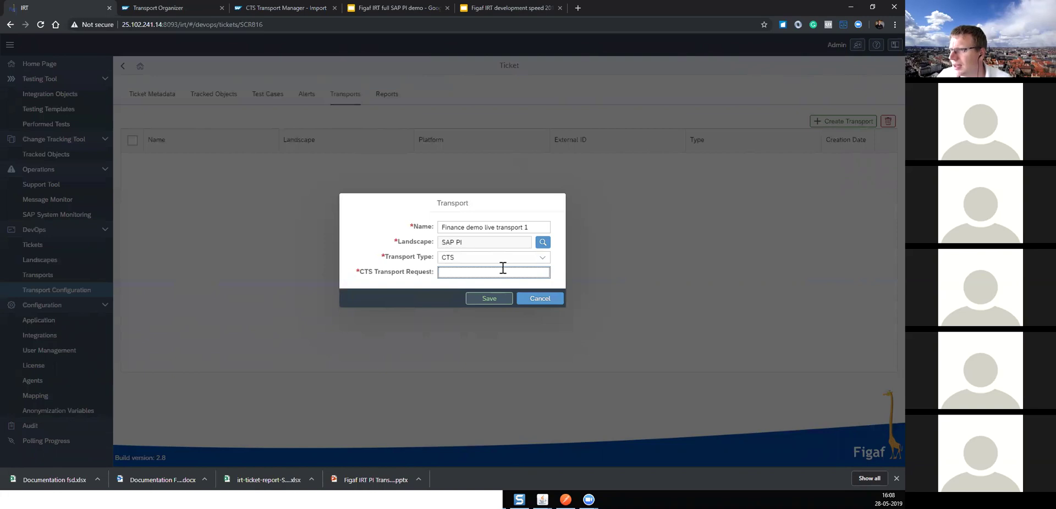
Step: Switch to Transport Organizer and copy the transport request ID DI3K90001T
click(176, 11)
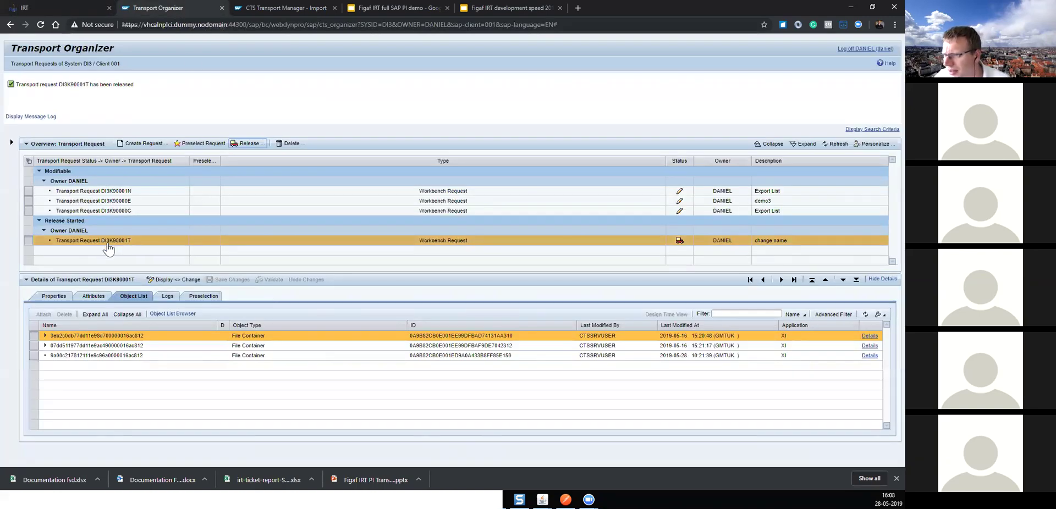
drag(101, 242, 130, 243)
key(ctrl+c)
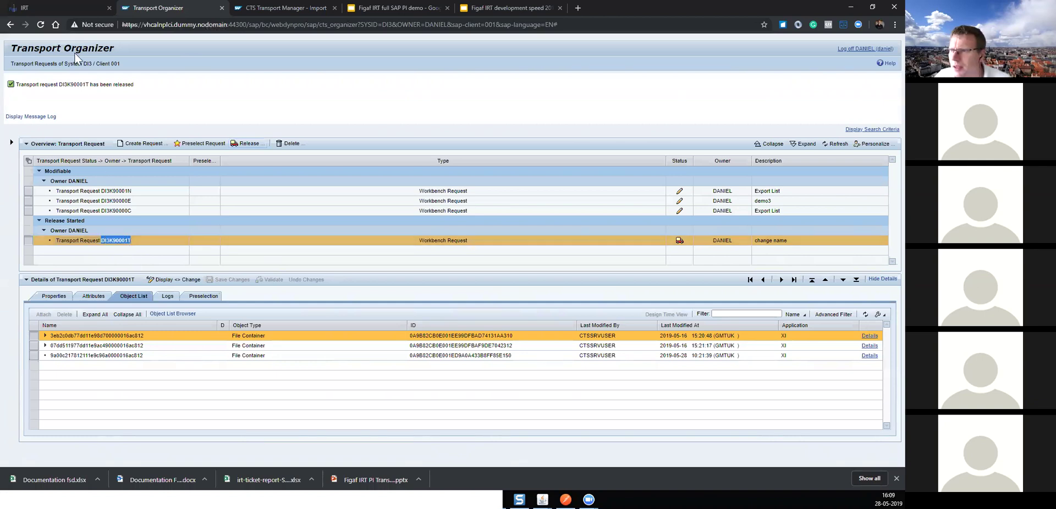
Step: Return to IRT, enter DI3K90001T as the CTS transport request and save the transport, closing its creation progress
click(58, 6)
click(449, 271)
key(ctrl+v)
click(482, 298)
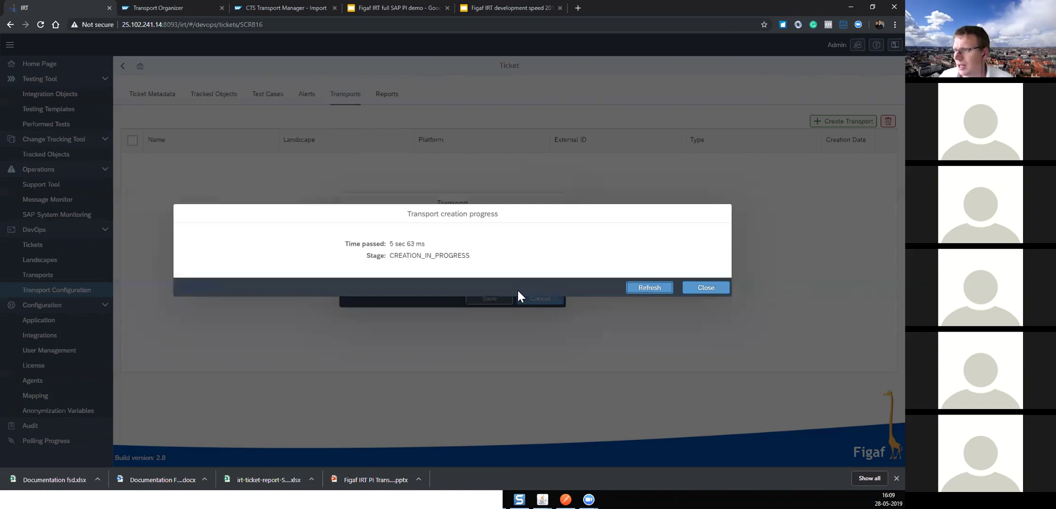
click(660, 289)
click(706, 287)
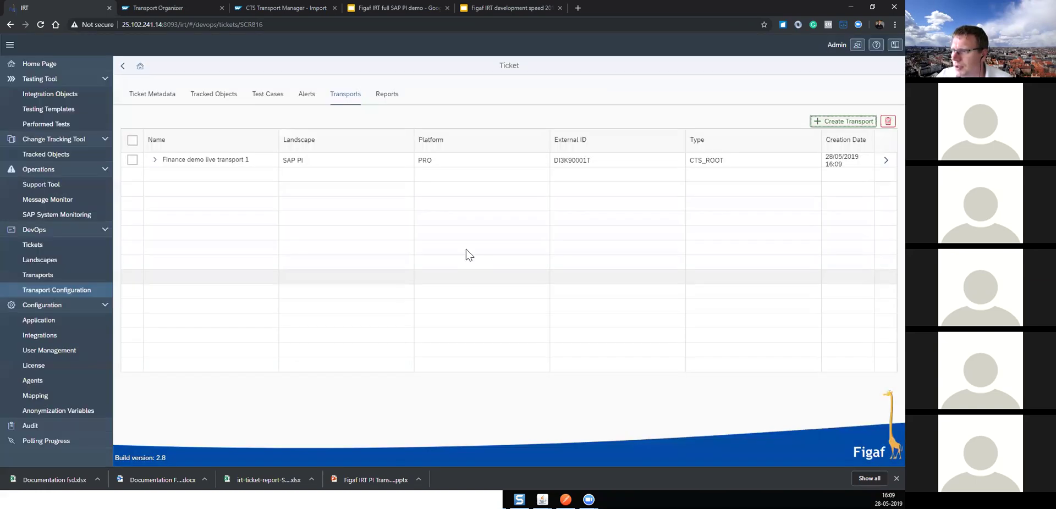
Step: Expand Finance demo live transport 1 and inspect its first child transport's details, then return to the ticket's transports
click(183, 179)
click(187, 189)
click(193, 204)
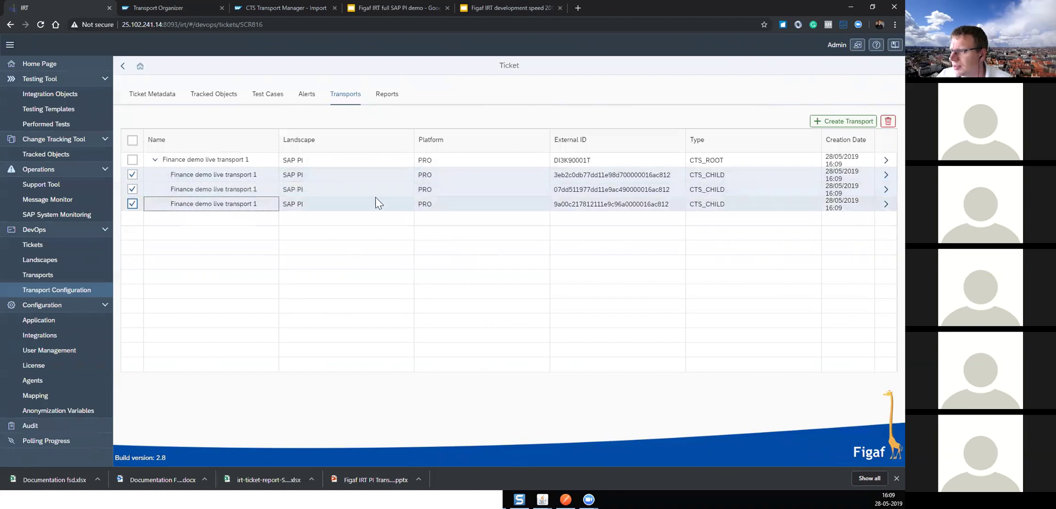
click(886, 175)
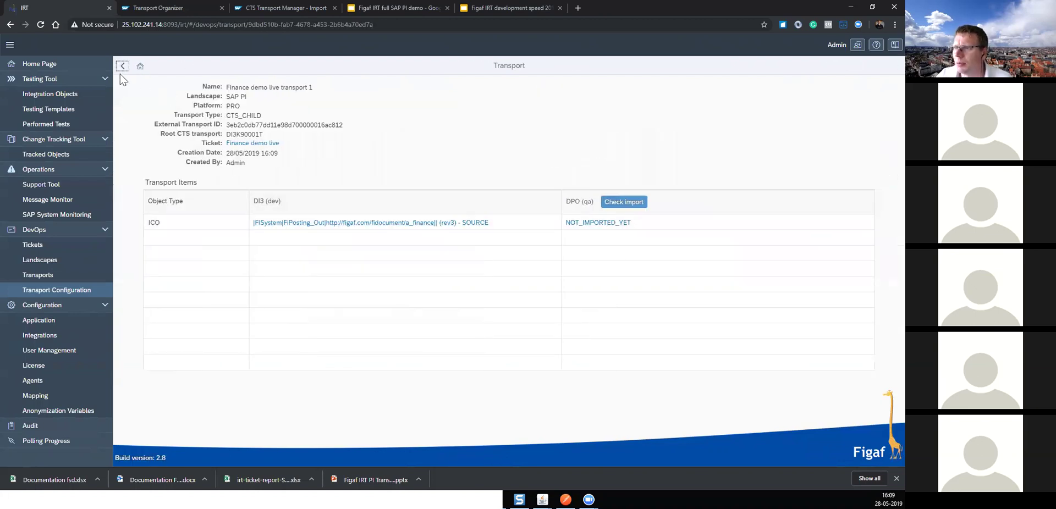
click(122, 66)
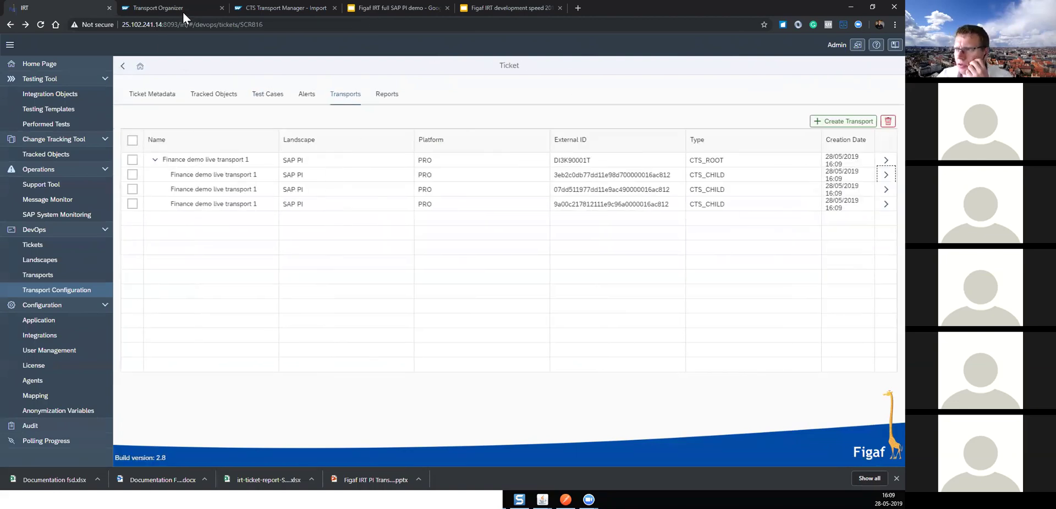
Step: Reload Transport Organizer and search the transport requests with released ones included in the criteria
click(182, 9)
click(191, 24)
key(Return)
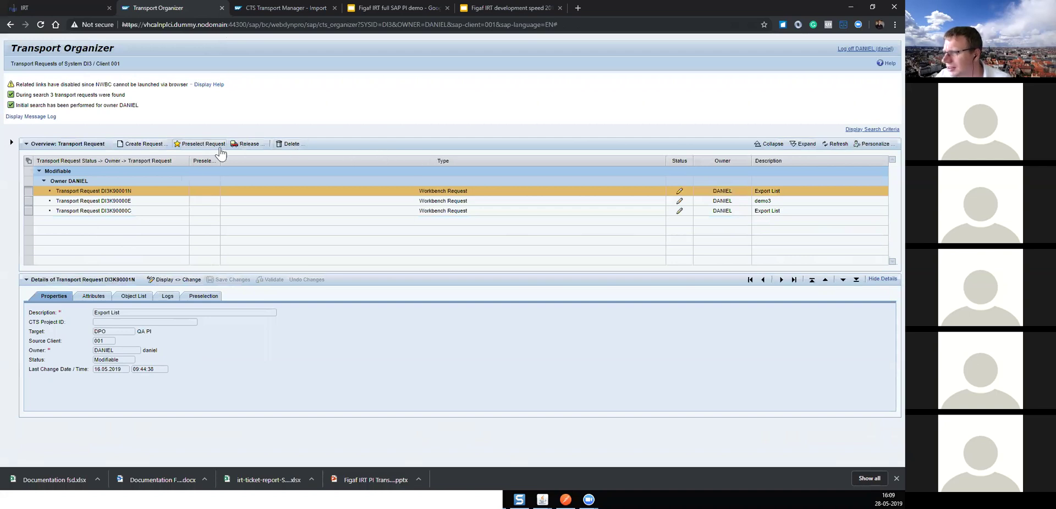
click(872, 129)
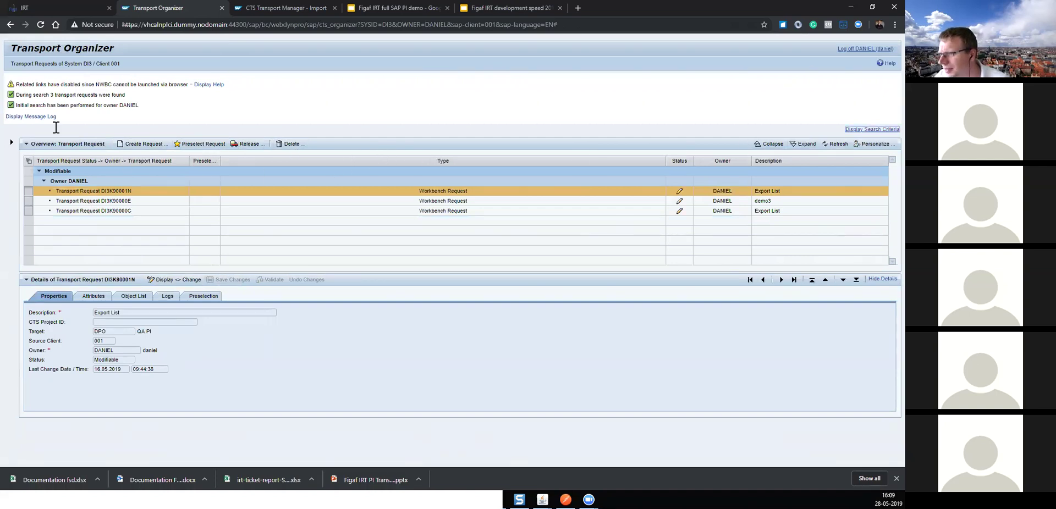
click(38, 208)
click(147, 112)
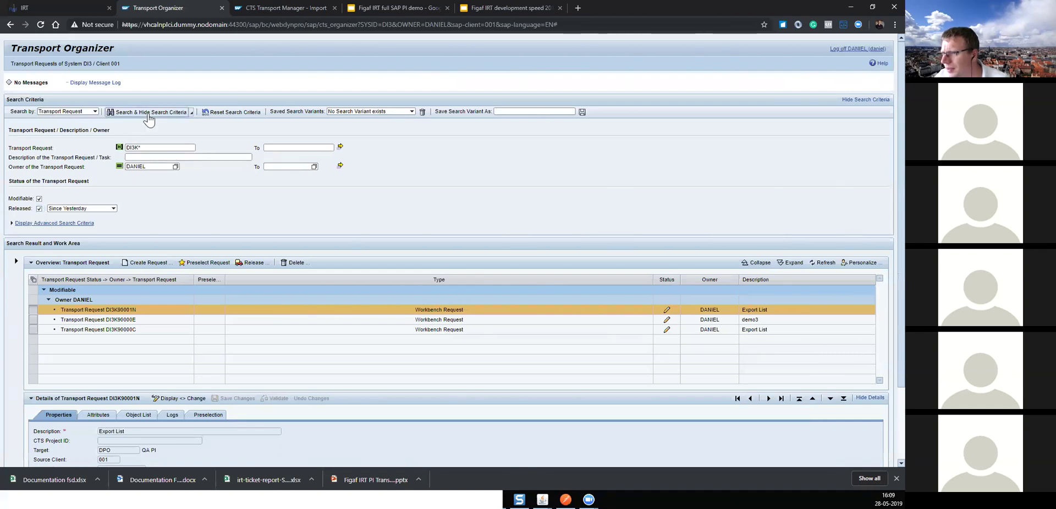
Step: Open the object list of request DI3K90001T and expand the file container starting with 07dd511977 to examine its contents
click(123, 242)
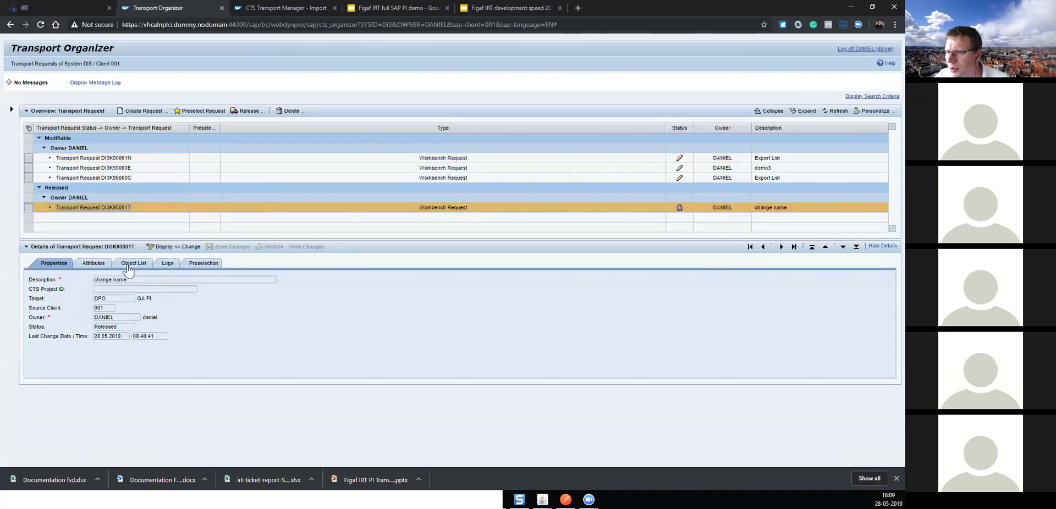
click(128, 267)
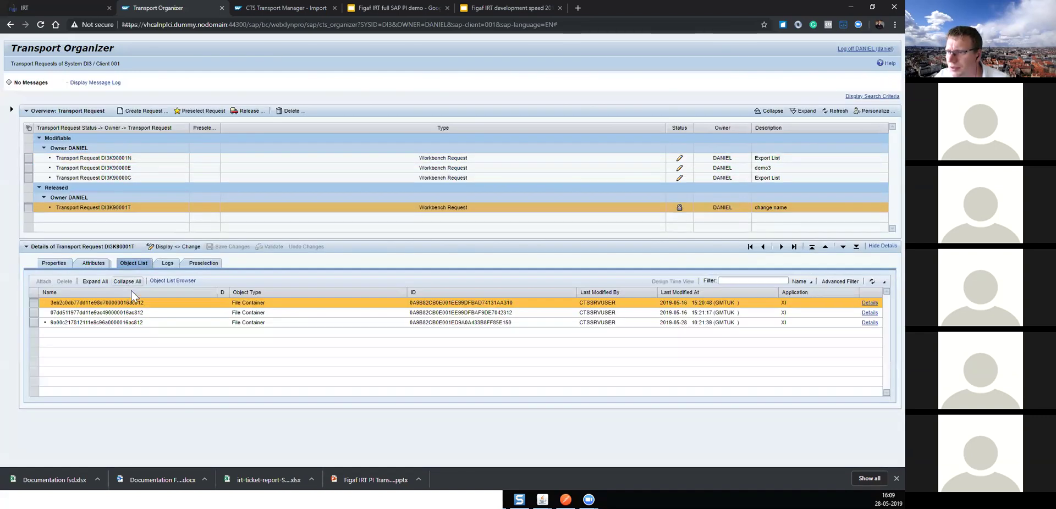
click(45, 313)
click(114, 314)
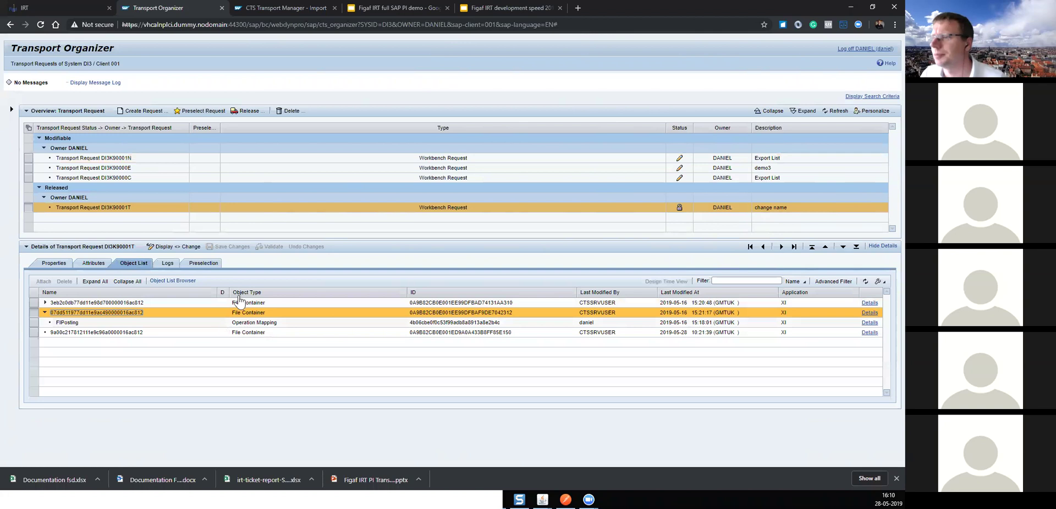
Step: Switch to IRT, look up the integration objects related to the ticket and assign the three FiPosting_Out regression test cases to it
click(82, 11)
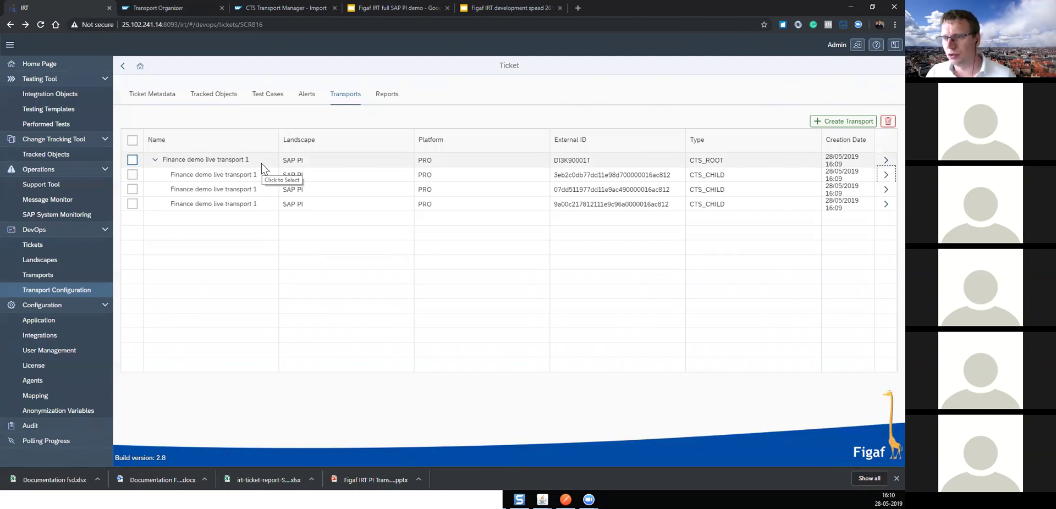
click(223, 97)
double_click(266, 97)
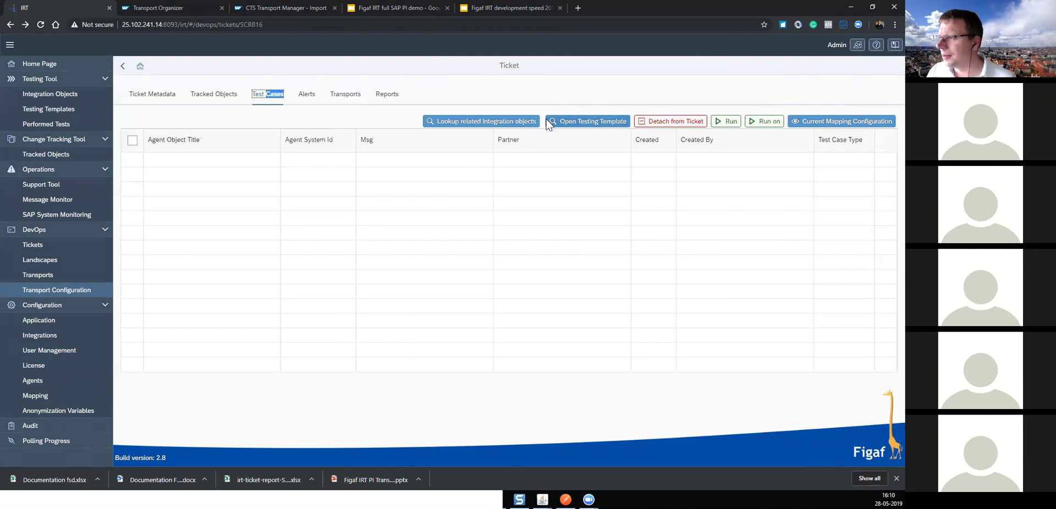
click(514, 122)
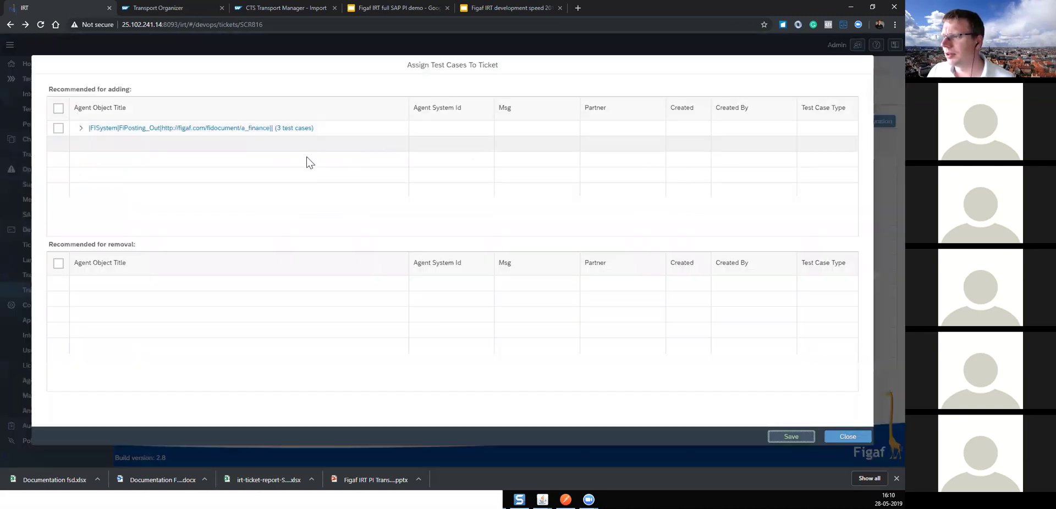
click(82, 128)
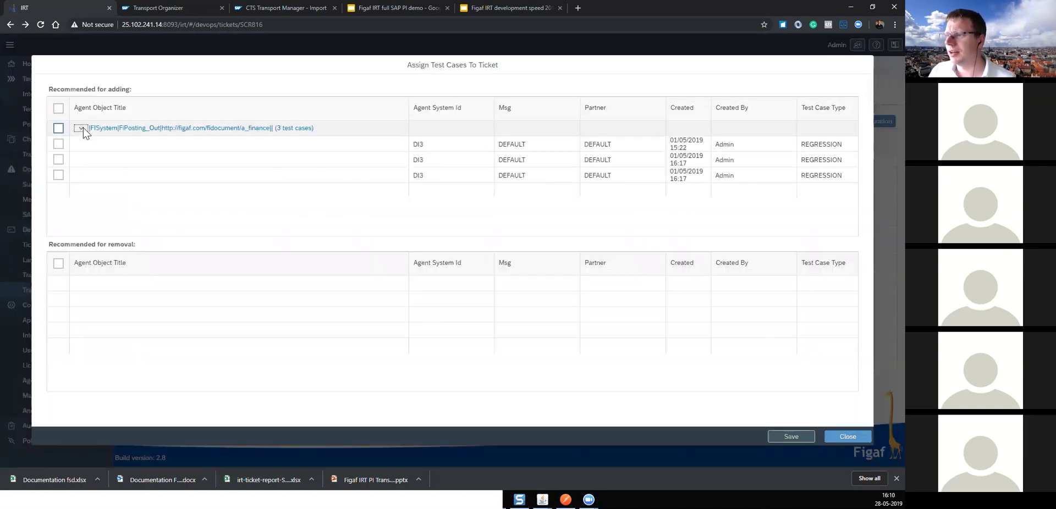
click(59, 144)
click(58, 160)
click(59, 174)
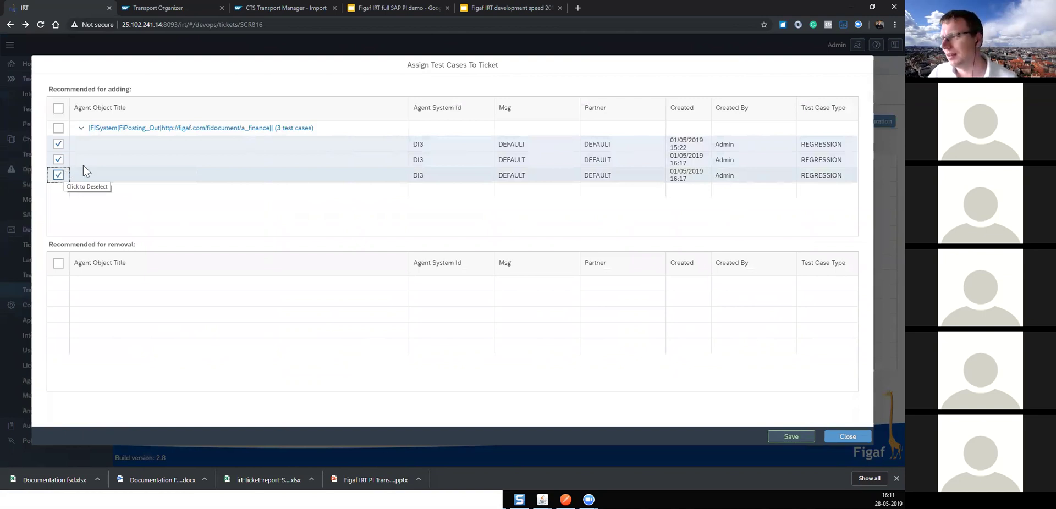
click(777, 435)
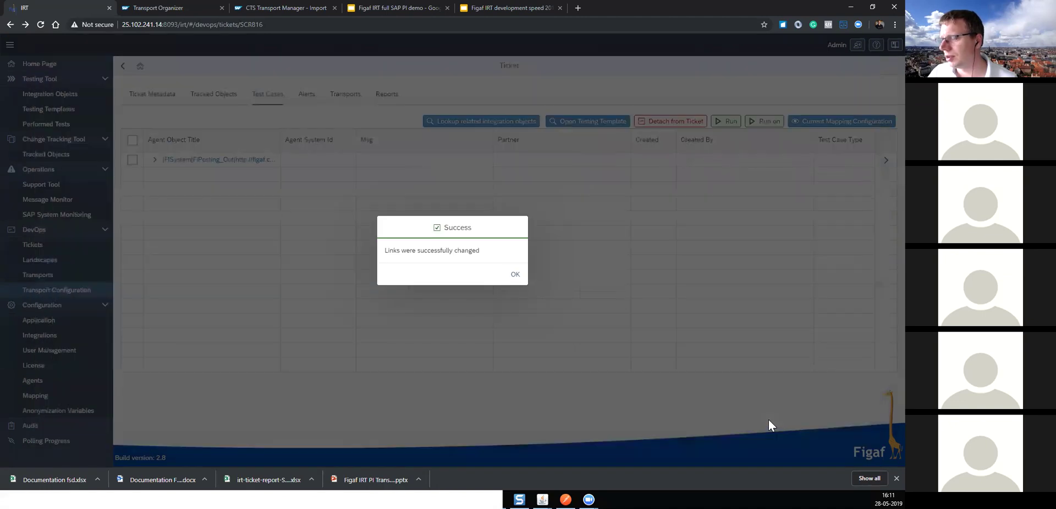
click(511, 275)
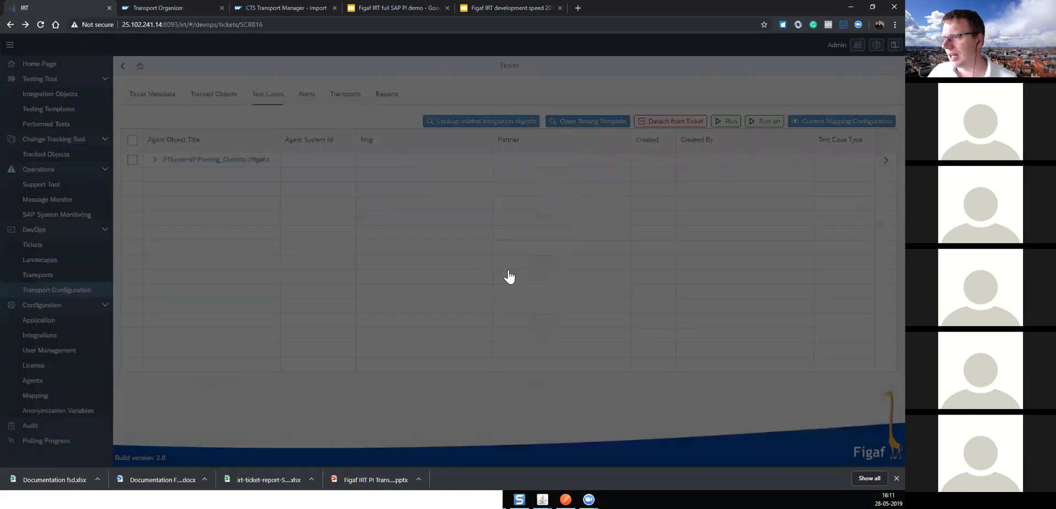
Step: Expand and select the ticket's FiPosting_Out test case group, and try choosing DPO as the system to run it on
click(155, 160)
click(130, 158)
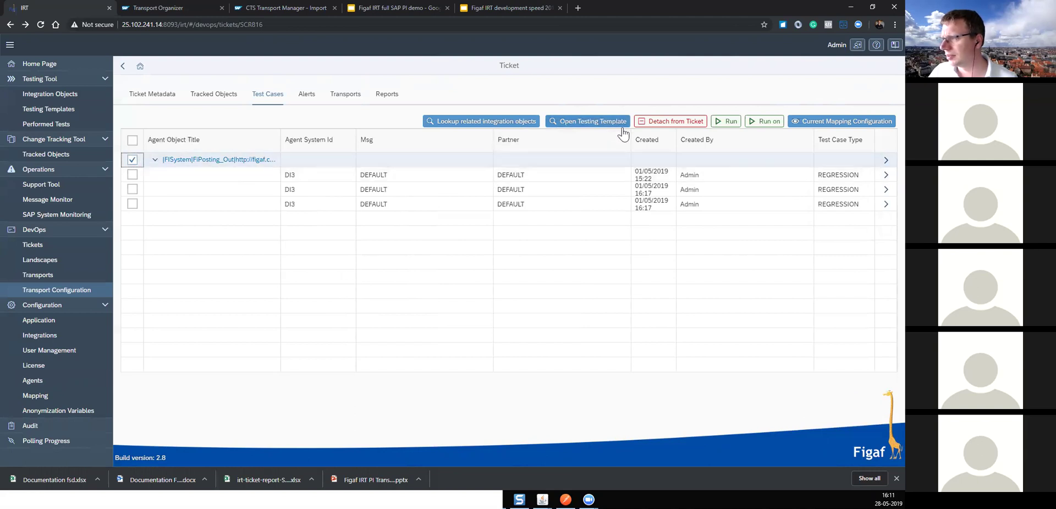
click(765, 121)
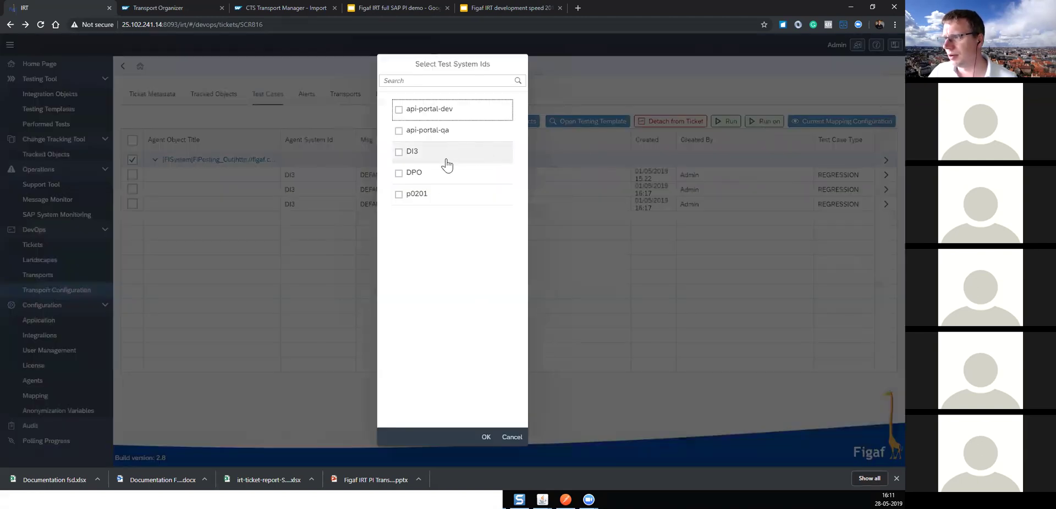
click(399, 174)
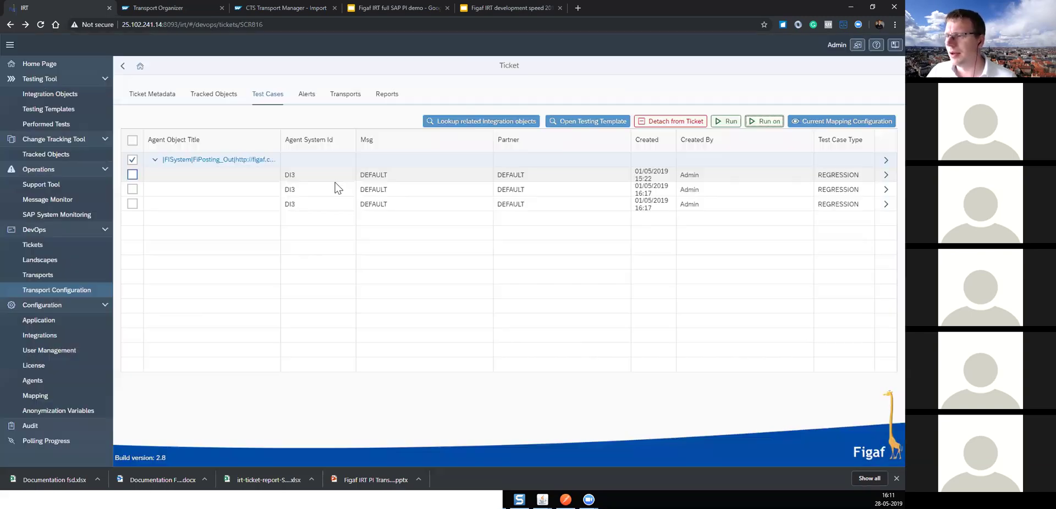
Step: Load the transport configuration of tracked object |FISystem|FileSenderFIpost8 in the SAP PI landscape, searching for 8
click(76, 294)
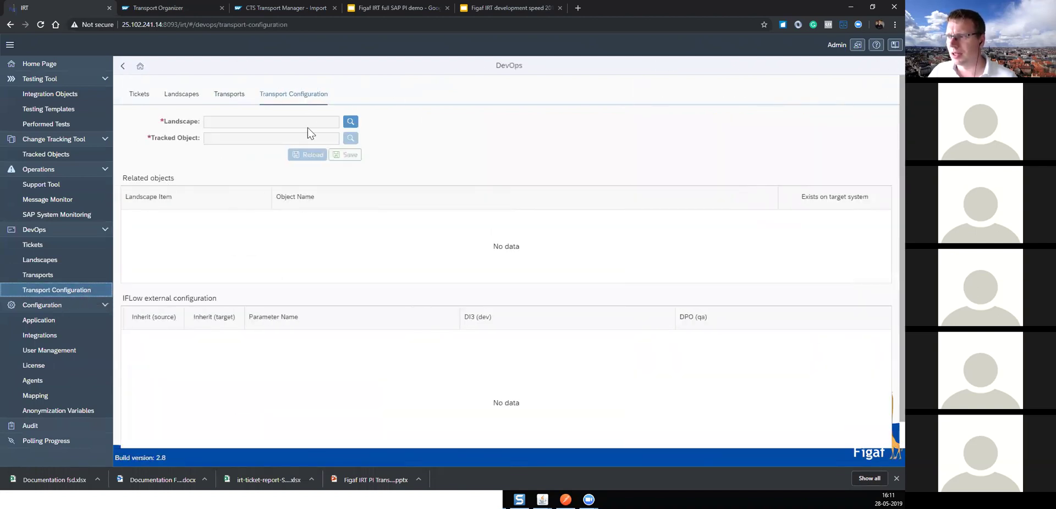
click(350, 122)
click(455, 146)
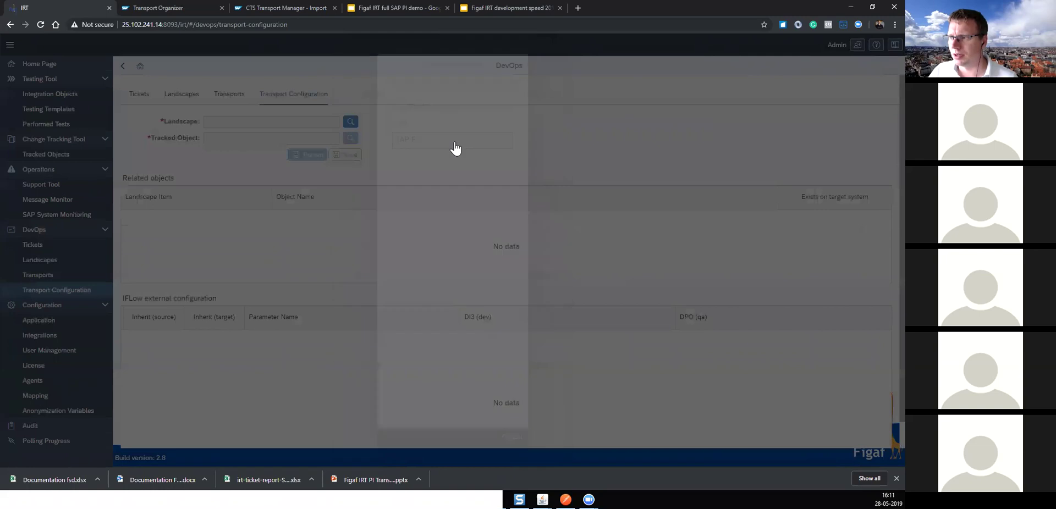
click(351, 138)
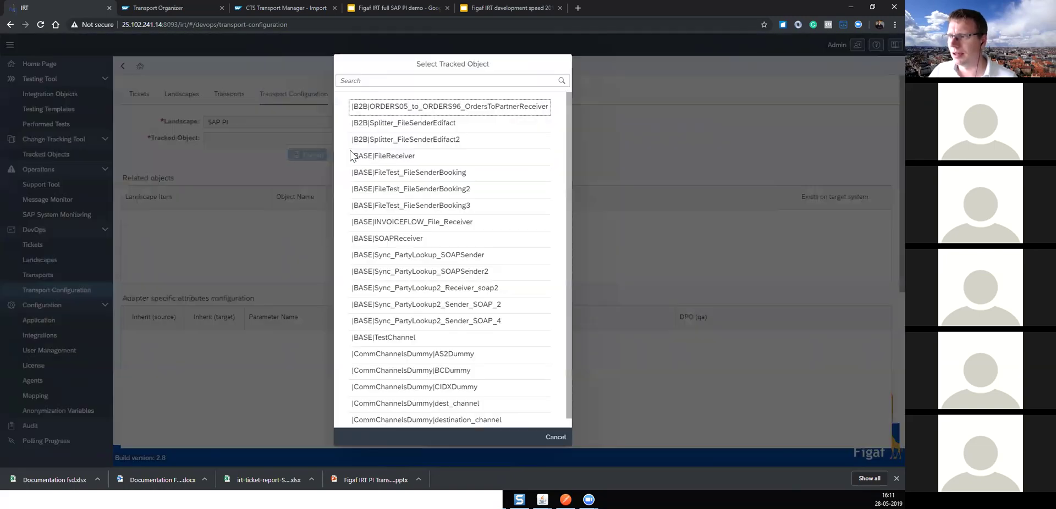
click(390, 81)
text(8)
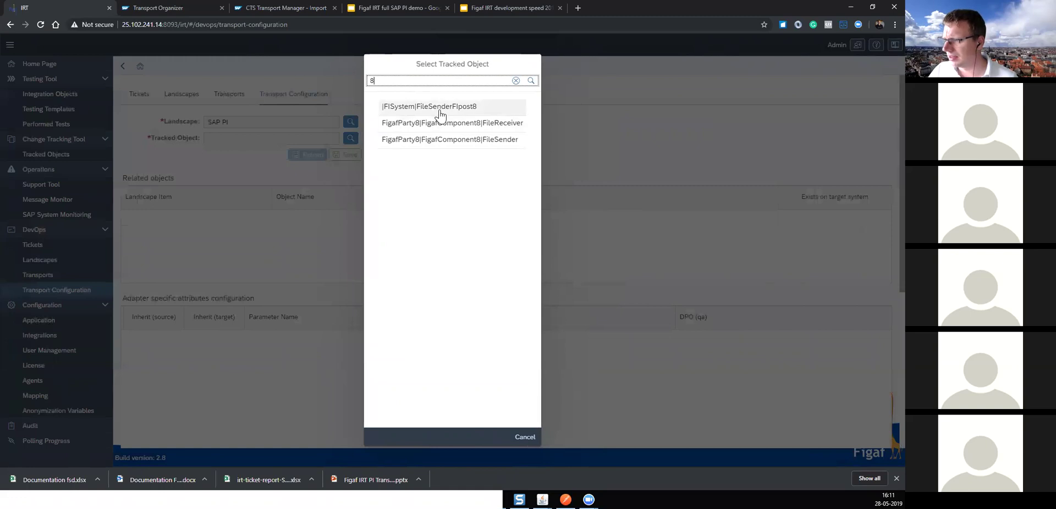
click(440, 110)
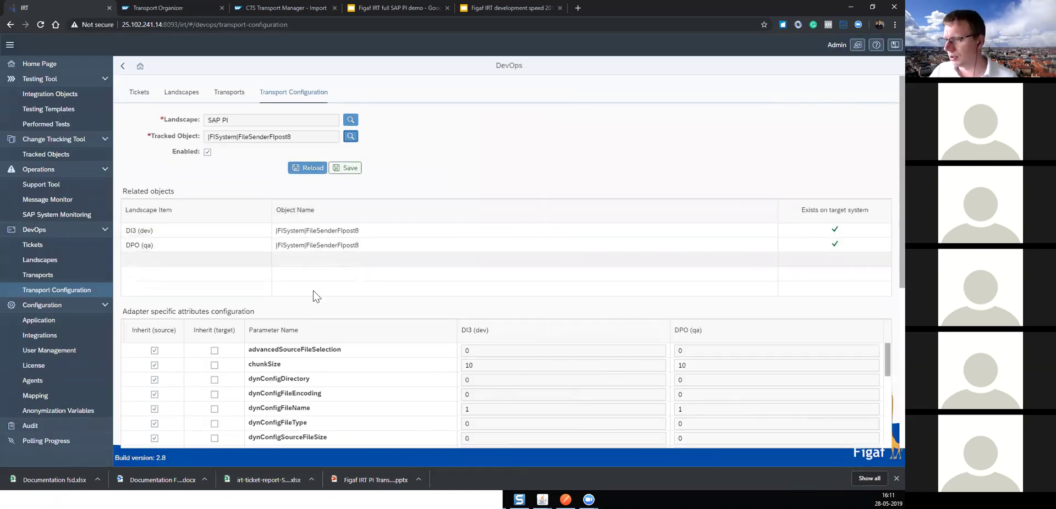
Step: Examine the channel's adapter-specific attributes, focusing on non-transportable parameters such as file.archiveDir and file.sourceDir
scroll(313, 291, down, 10)
scroll(303, 341, down, 1)
scroll(302, 341, up, 1)
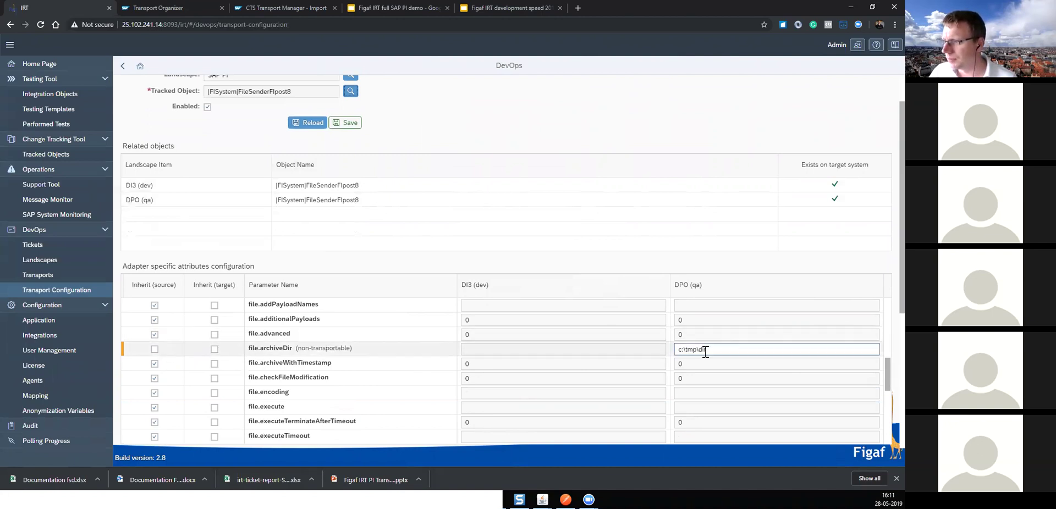
click(709, 334)
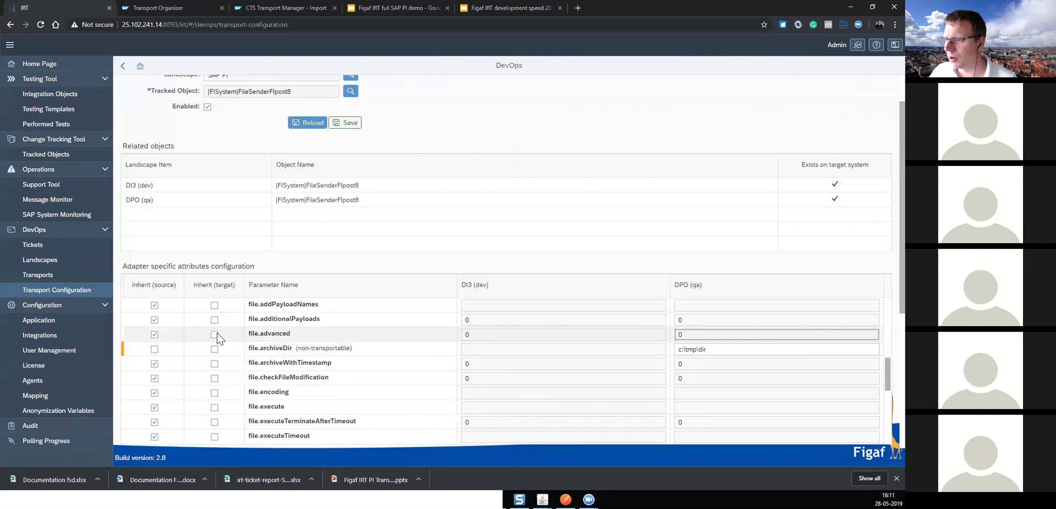
scroll(286, 379, down, 6)
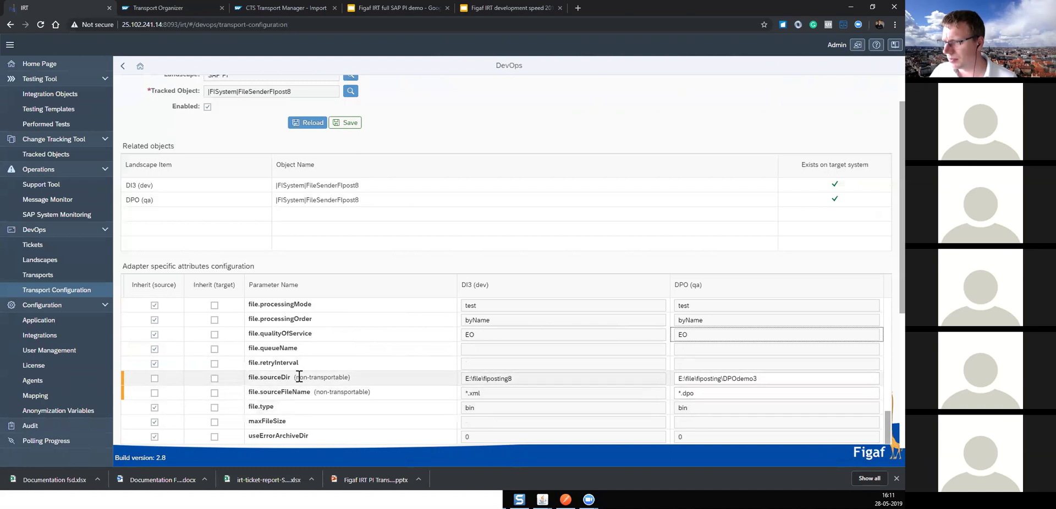
double_click(312, 374)
scroll(314, 376, up, 3)
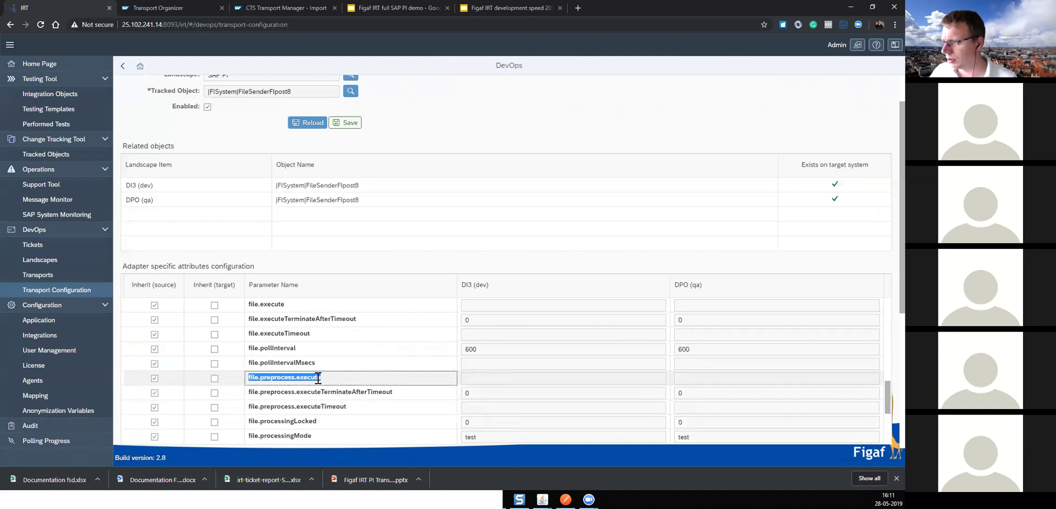
scroll(317, 378, up, 1)
scroll(310, 375, down, 4)
Step: Set the DPO (qa) value of file.sourceDir to E:\file\fiposting\DPOLivedemo4 and save the transport configuration
click(749, 379)
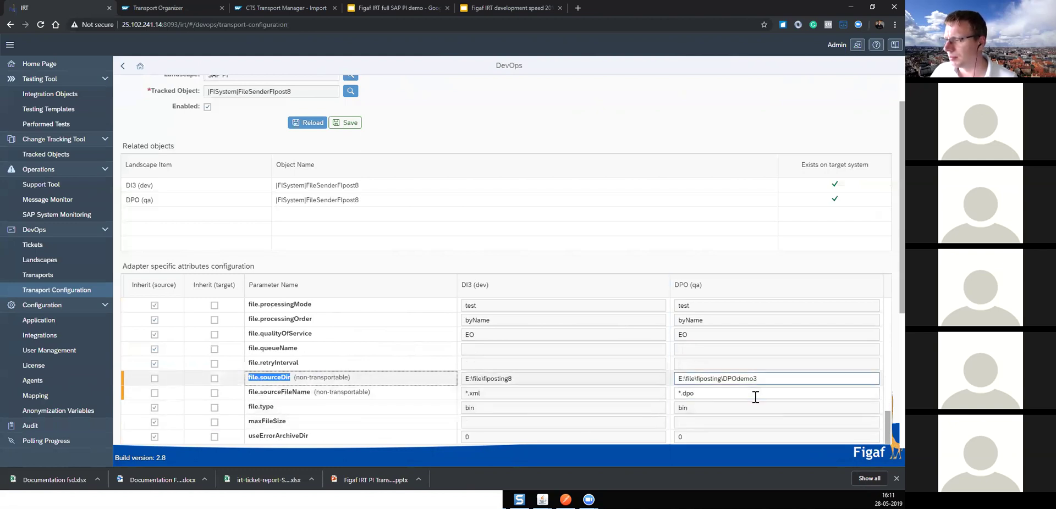
key(BackSpace)
text(4)
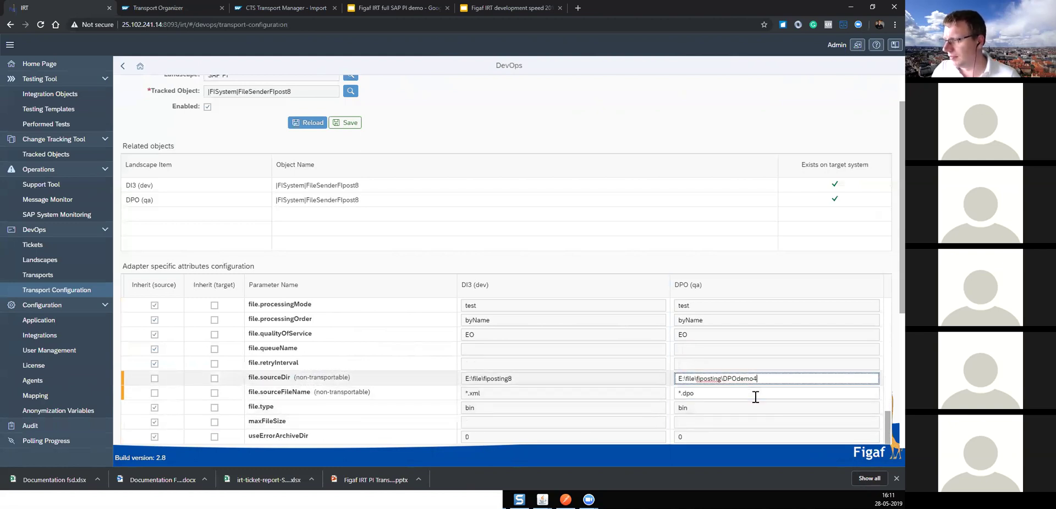
text(Live)
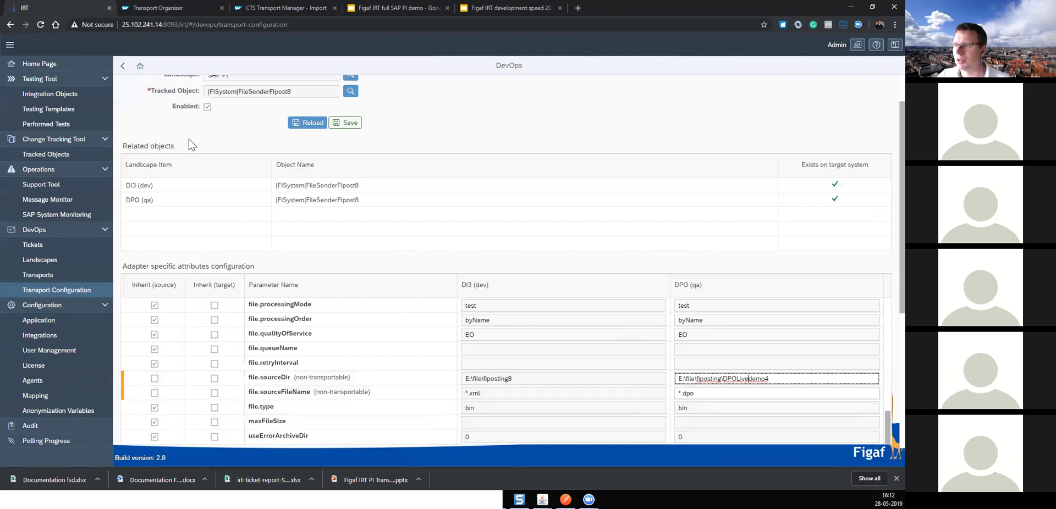
click(340, 126)
click(516, 275)
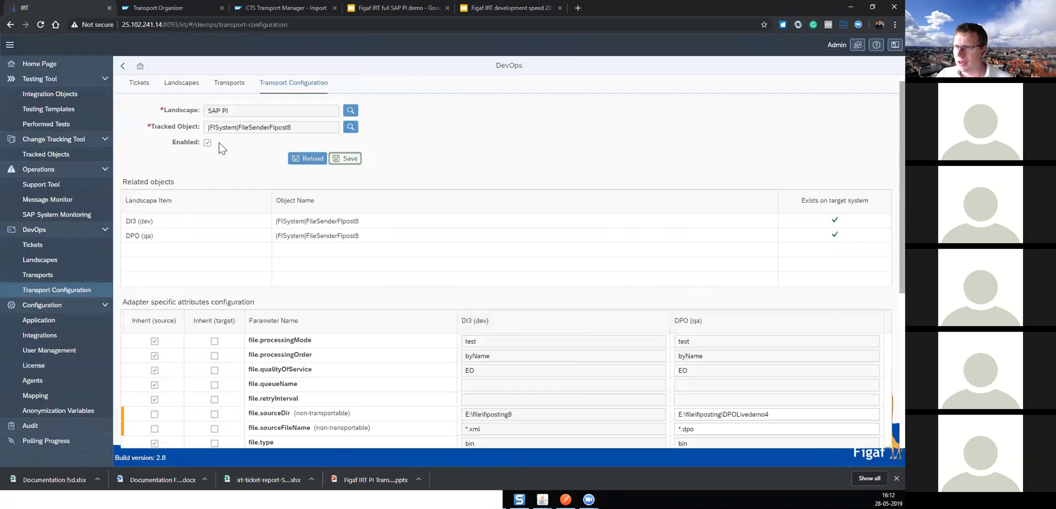
Step: Reopen the Finance demo live ticket and inspect the transport items of its first two child transports
click(137, 100)
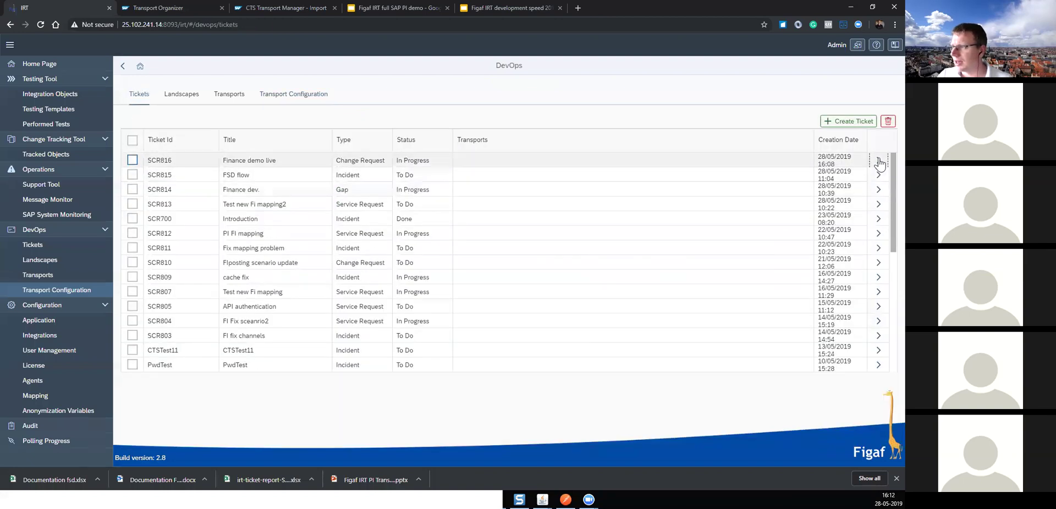
click(879, 163)
click(385, 94)
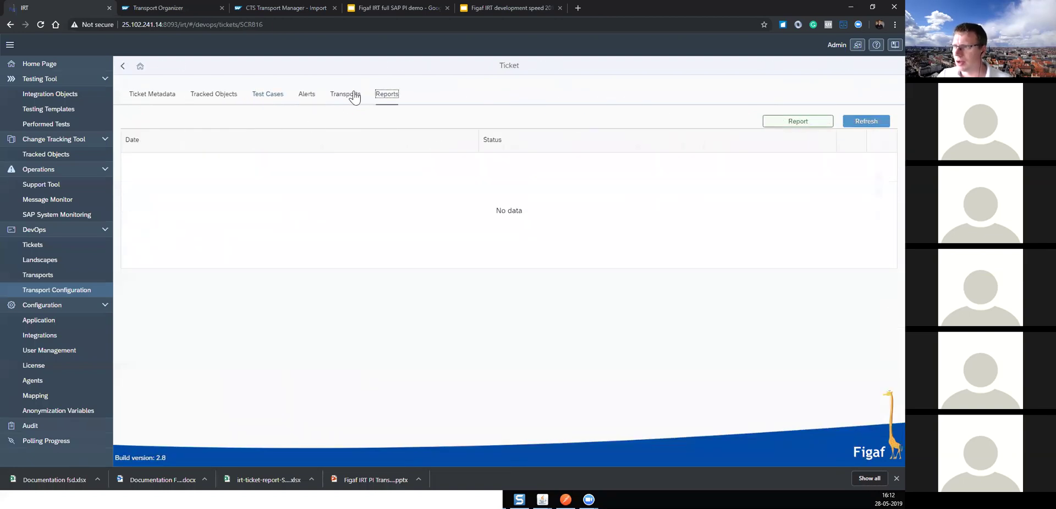
click(354, 97)
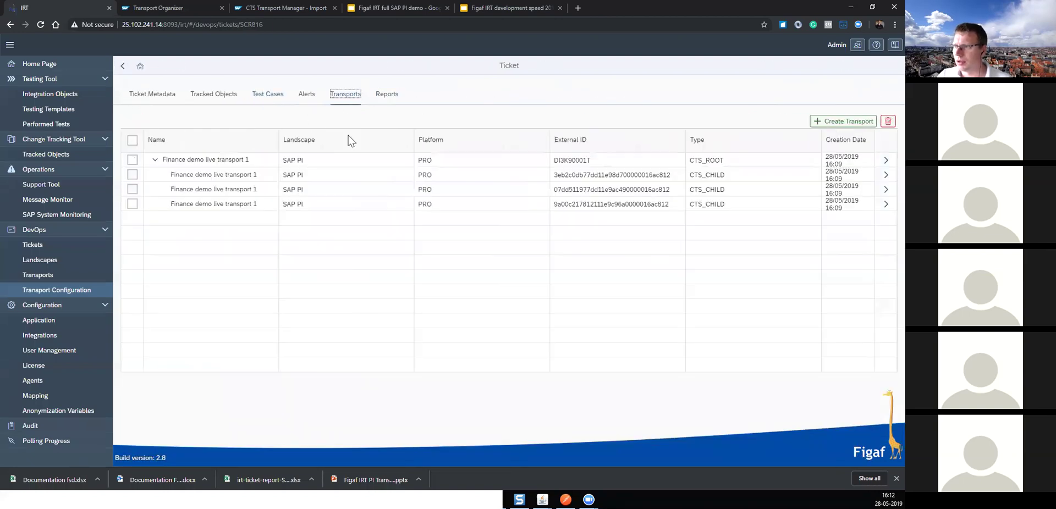
click(884, 176)
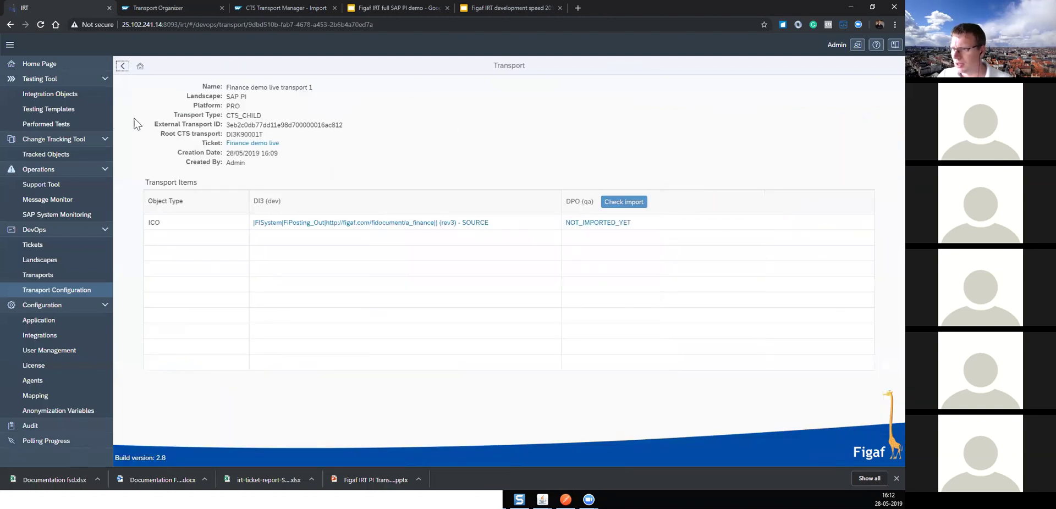
click(122, 66)
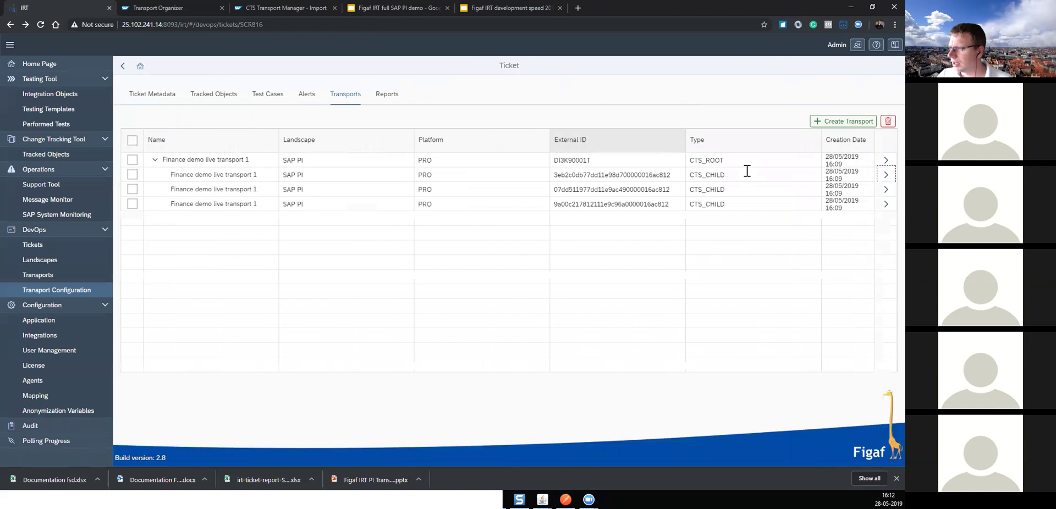
click(885, 189)
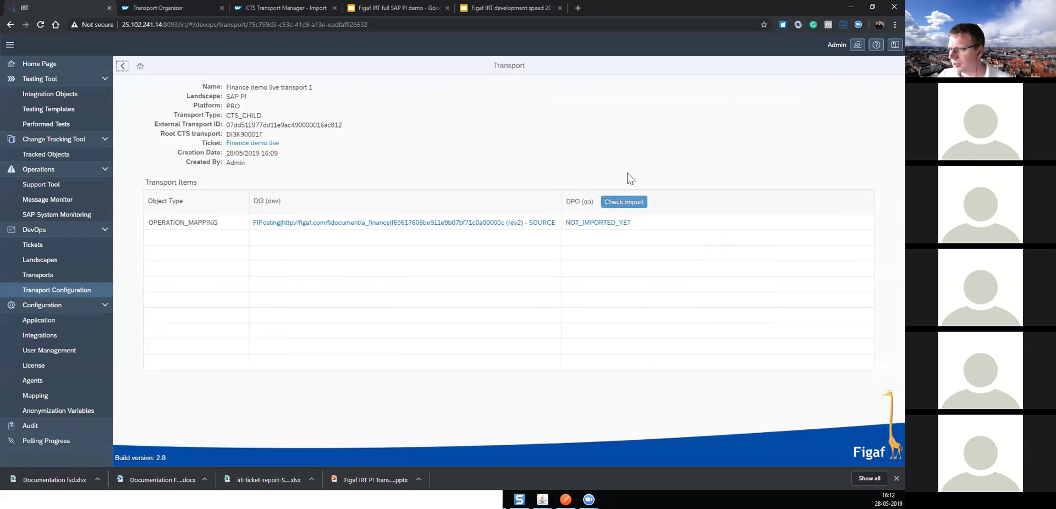
click(122, 66)
Step: Check the DPO import of the child transport starting with 9a00c217812111 and close its progress dialog
click(885, 204)
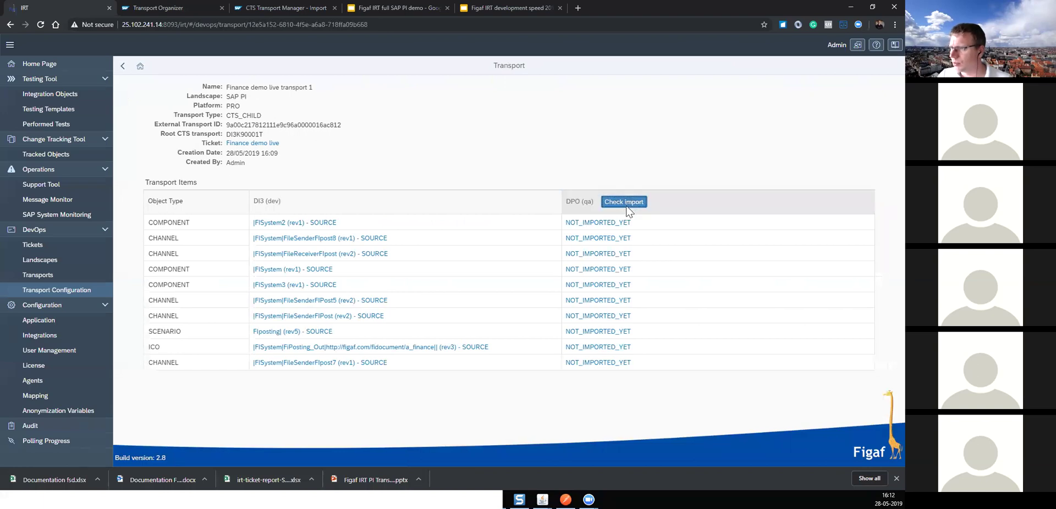
click(625, 202)
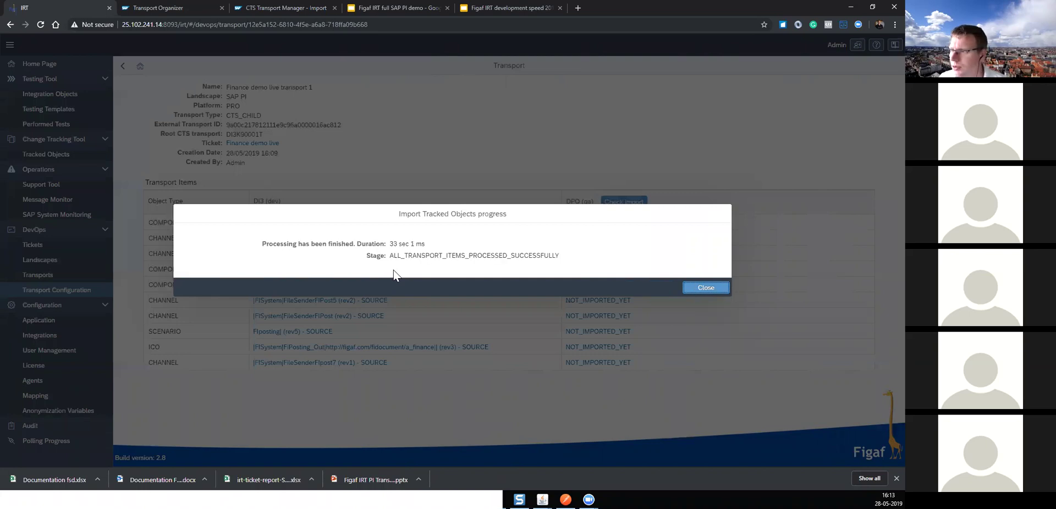
click(703, 296)
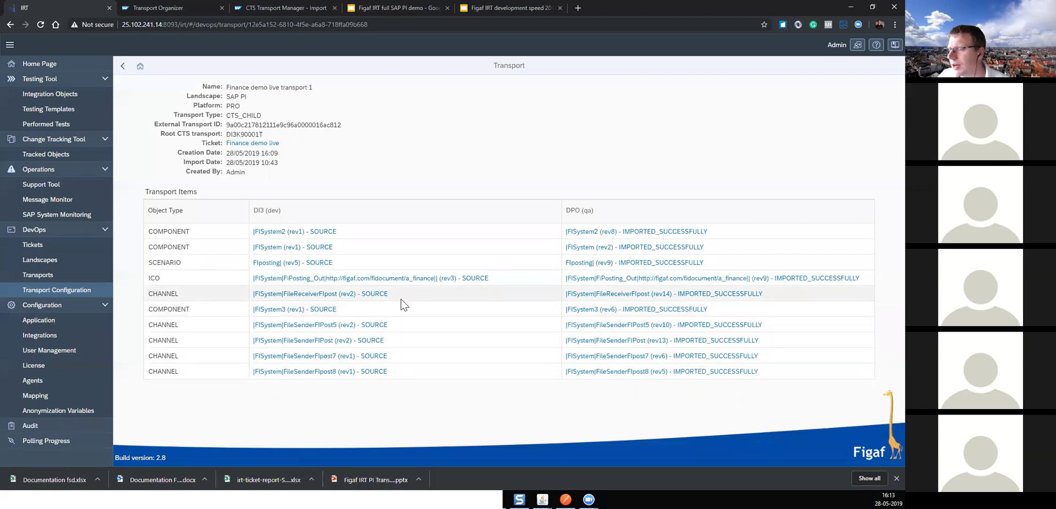
Step: Return to the ticket, review its tracked objects, and run the selected FiPosting_Out test cases on the DPO system
click(121, 67)
click(214, 94)
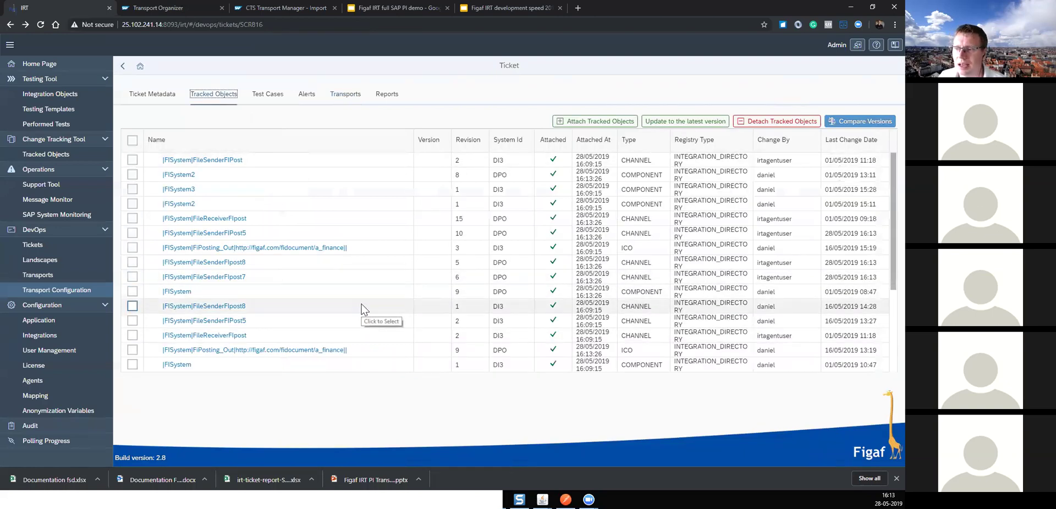
click(278, 94)
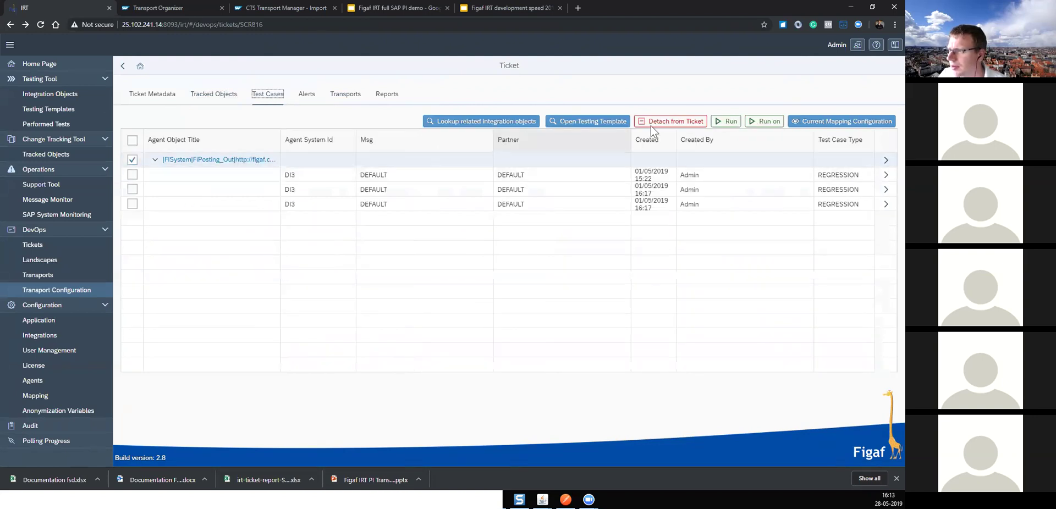
click(764, 121)
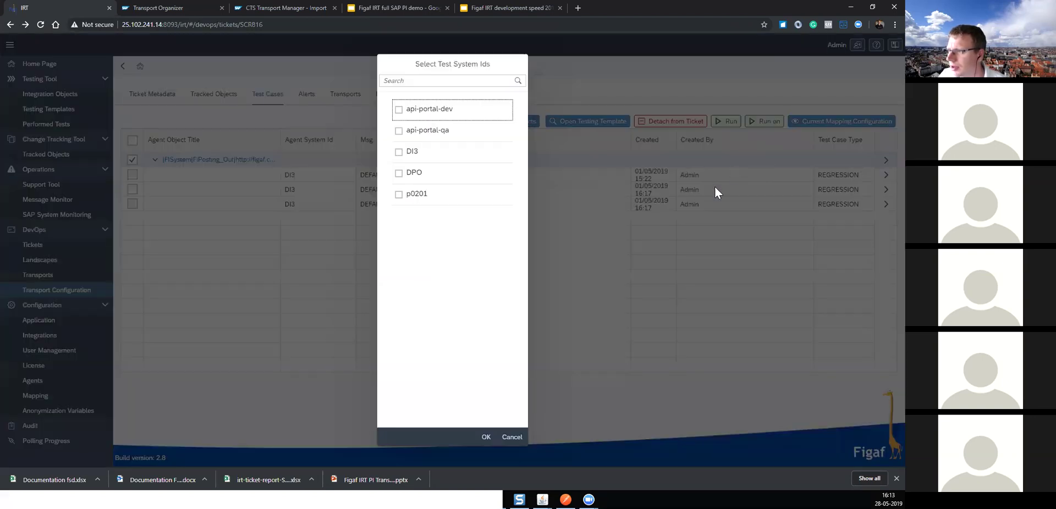
click(409, 173)
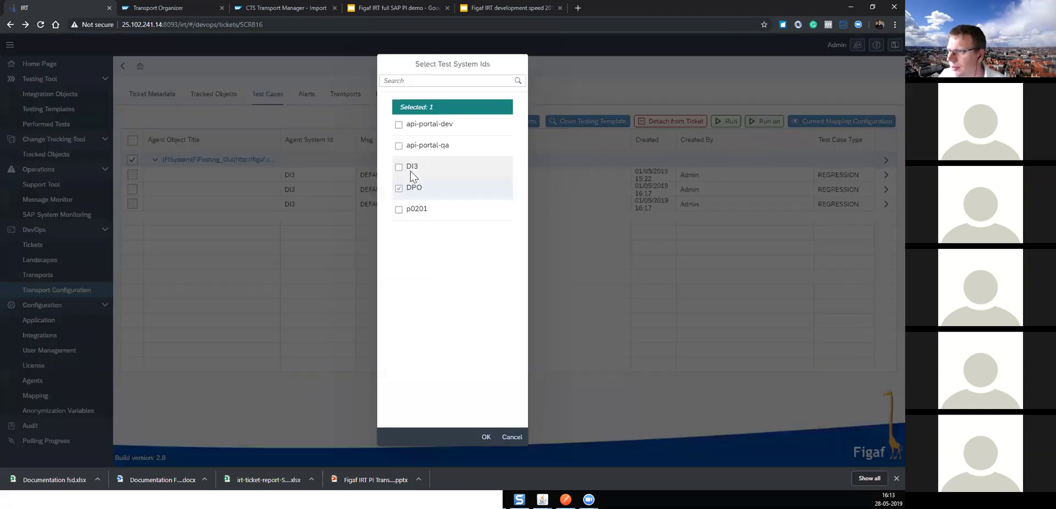
click(485, 439)
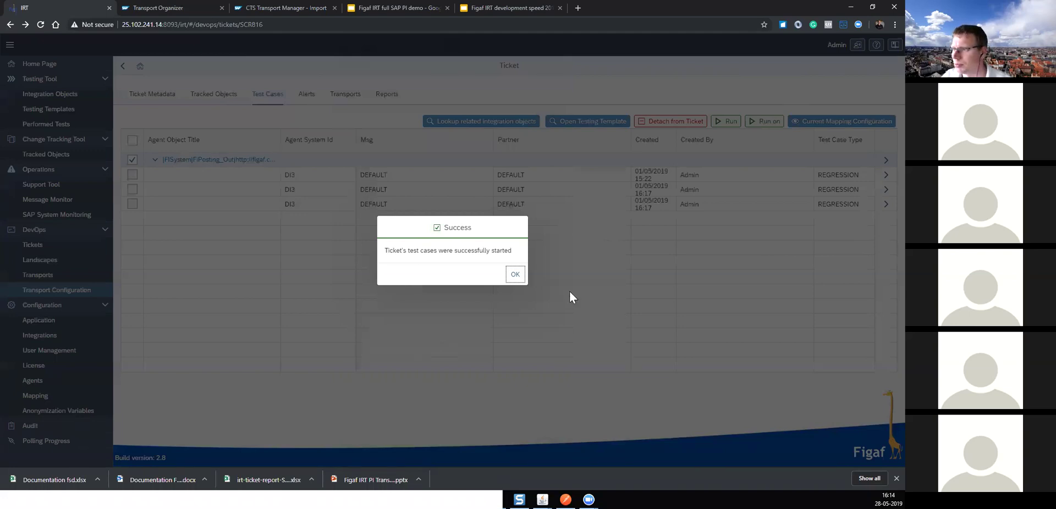
click(515, 277)
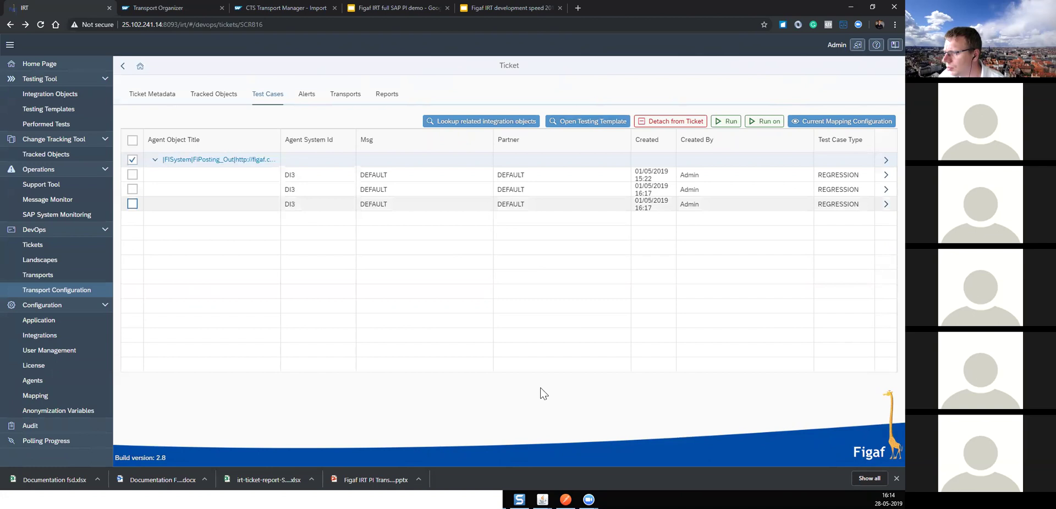
Step: Switch to the DPO Integration Builder and check the source directory of the FileSenderFIpost8 channel in the FIposting scenario
click(542, 499)
click(561, 460)
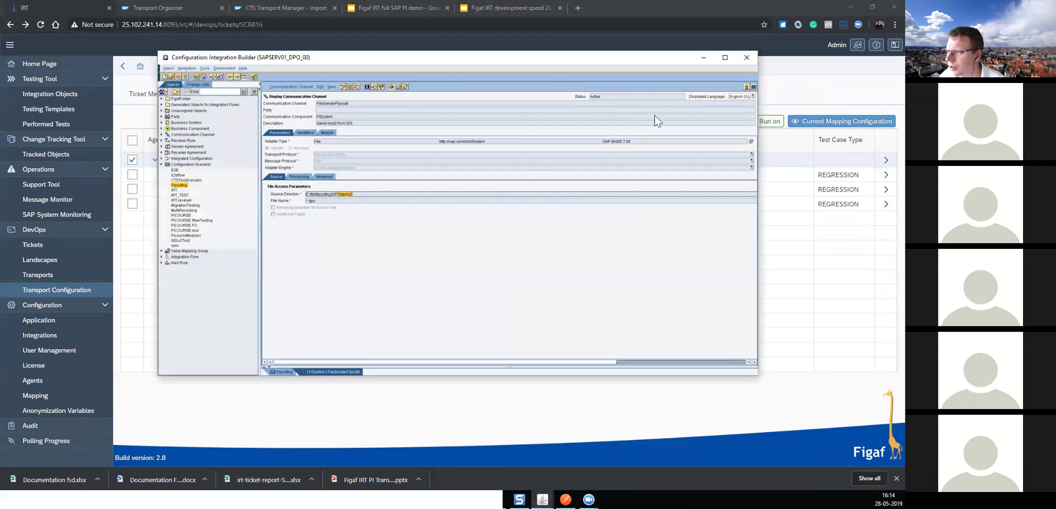
click(754, 87)
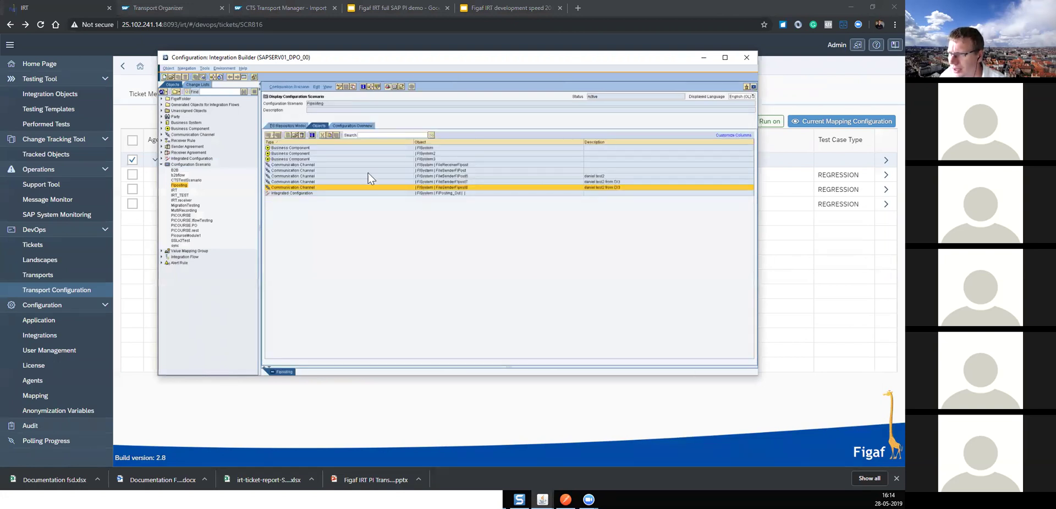
double_click(322, 188)
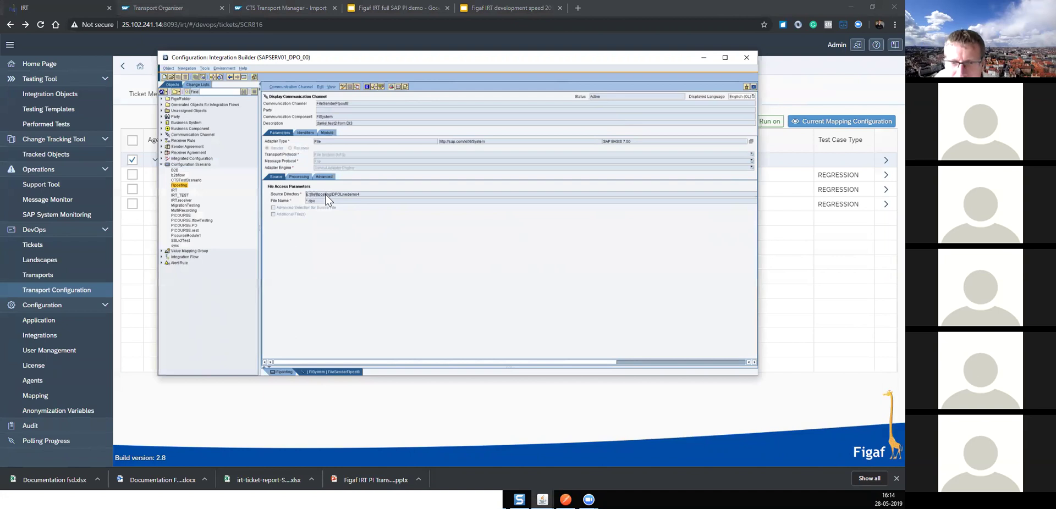
drag(349, 194, 379, 197)
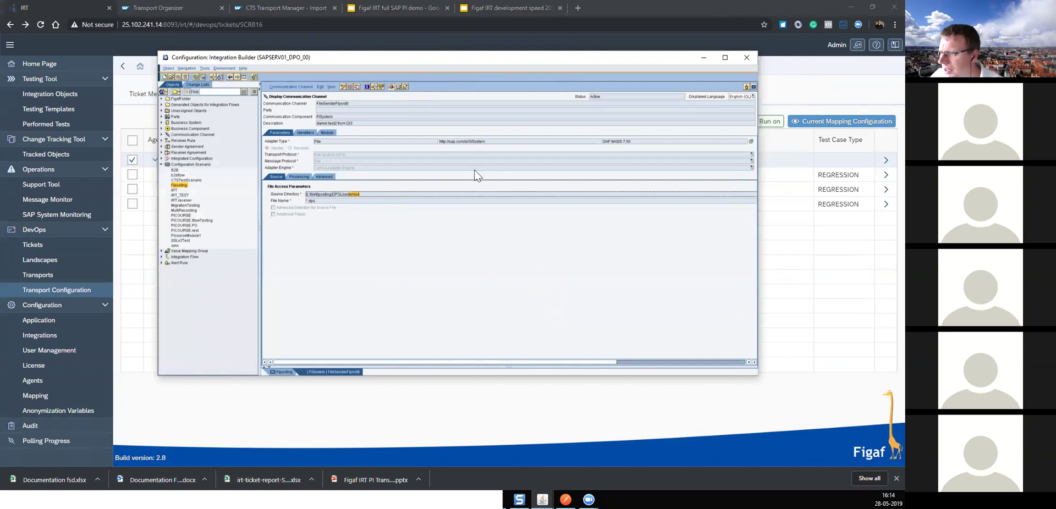
click(754, 86)
click(764, 105)
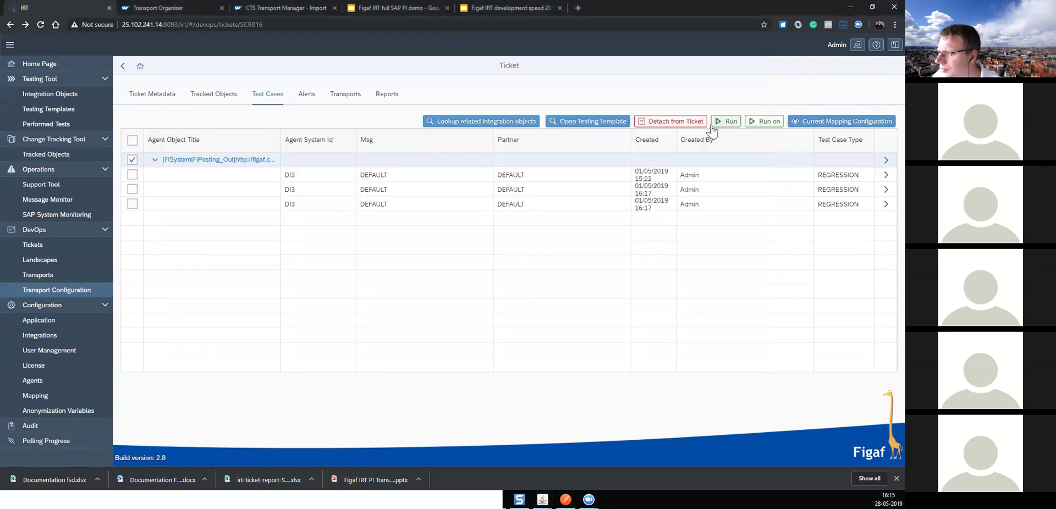
Step: Open the ticket's testing template and view the results of the first test case in its last run
click(607, 123)
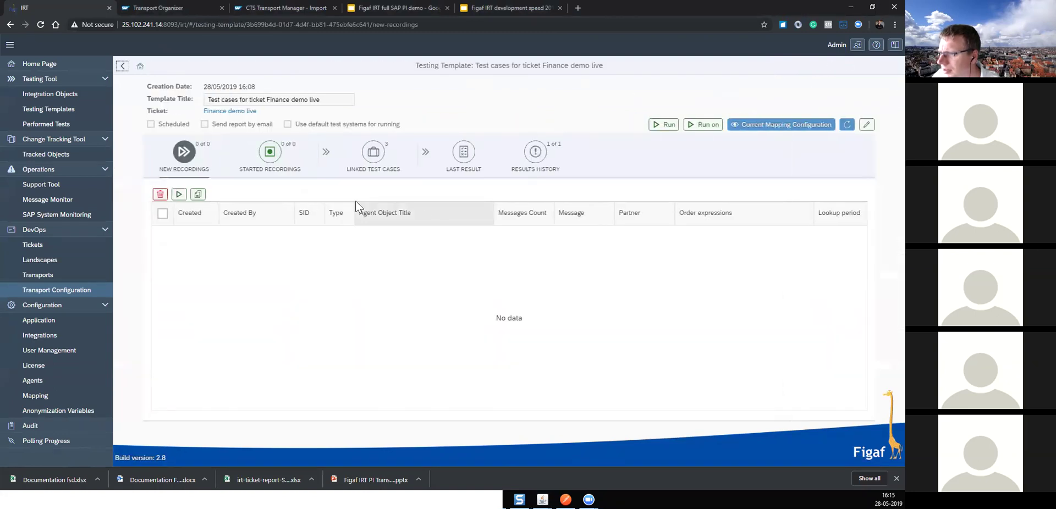
click(520, 164)
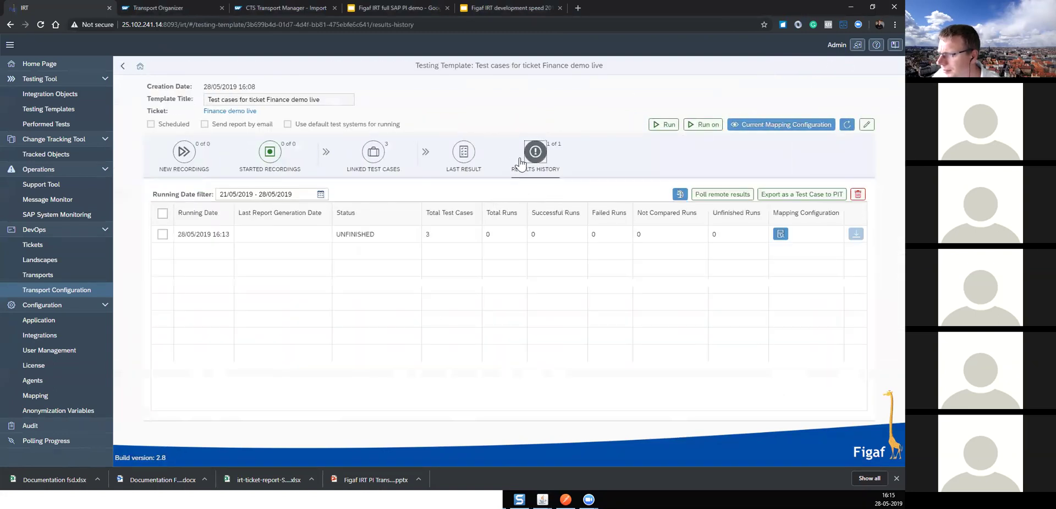
click(445, 165)
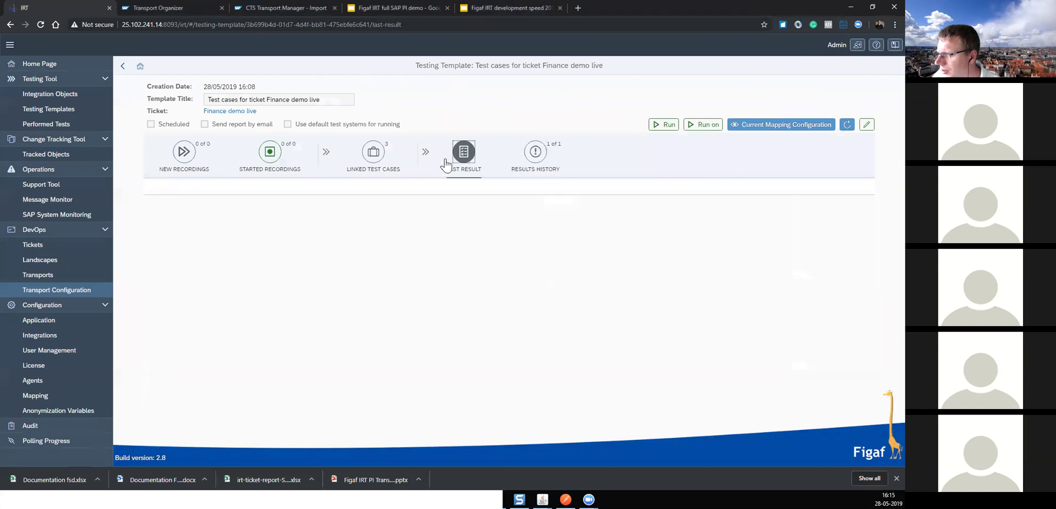
click(856, 233)
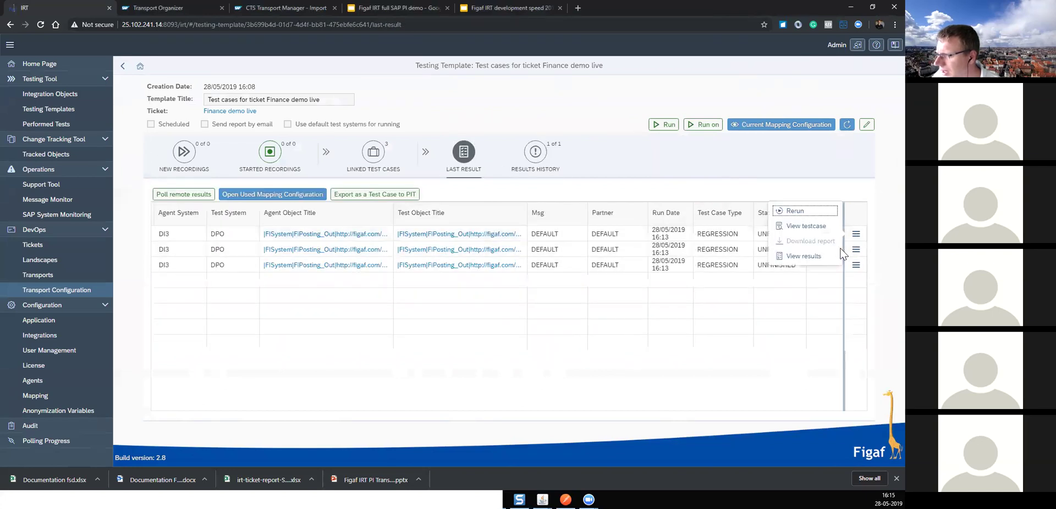
click(809, 256)
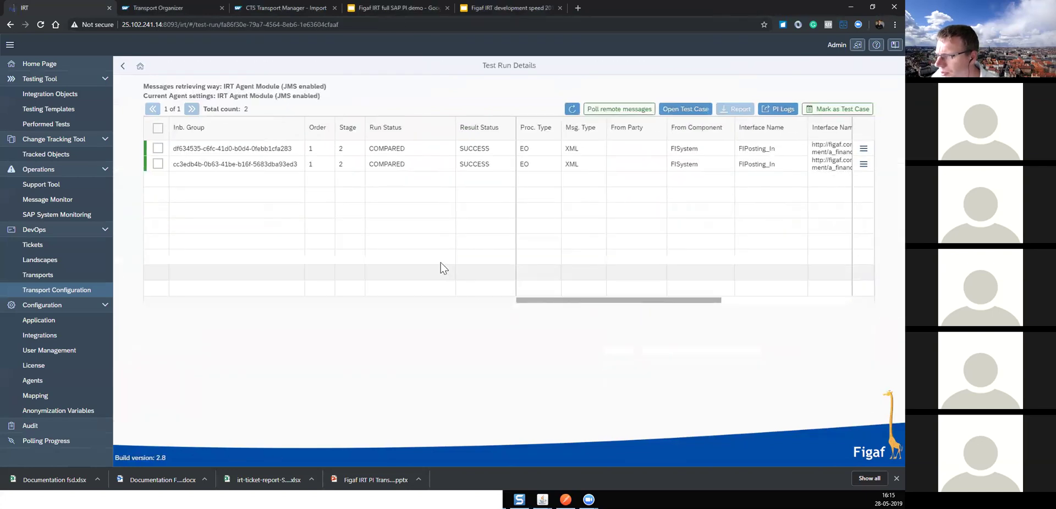
Step: Compare the expected and actual messages of the first result group, and return to the testing template
click(865, 151)
click(809, 160)
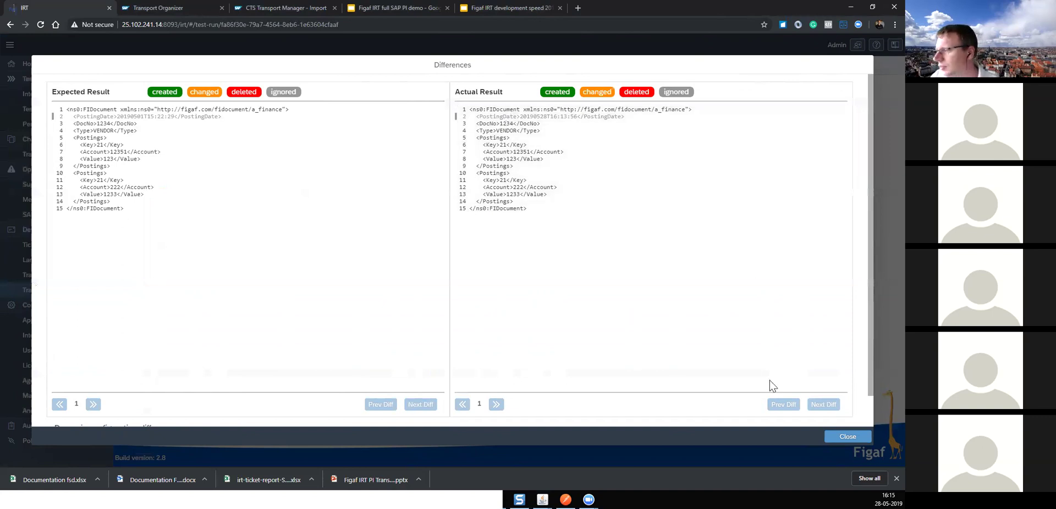
key(Escape)
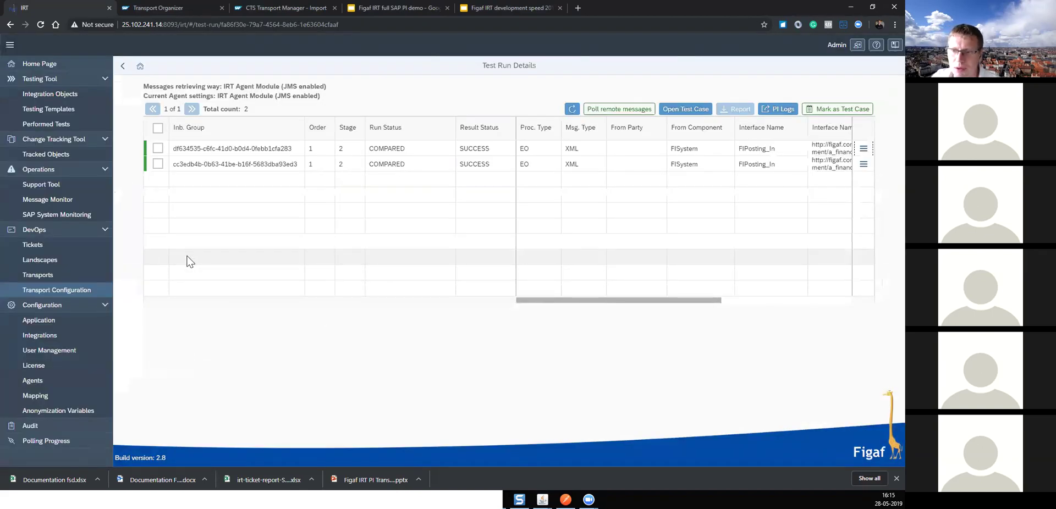
click(122, 69)
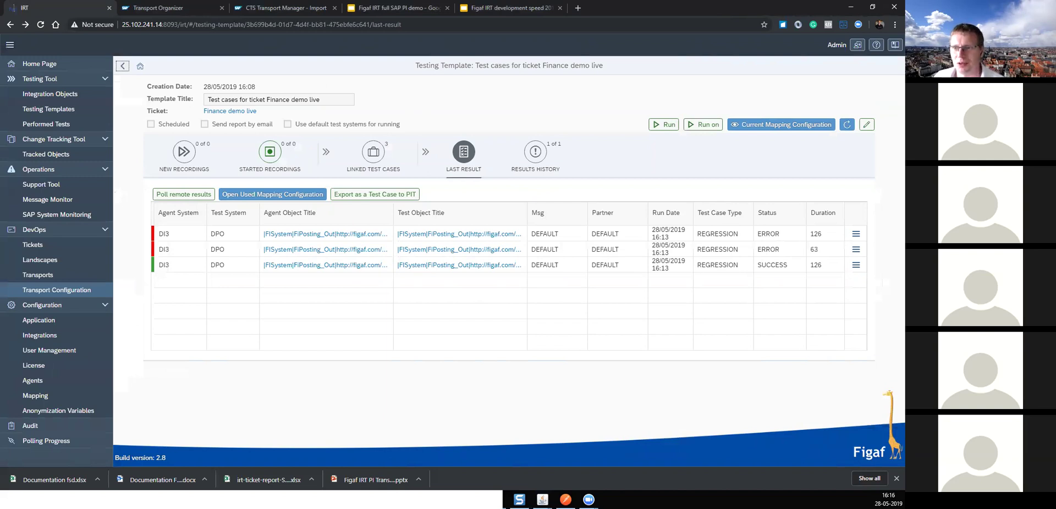
Step: Open the second test case's run results and examine the differences between its expected and actual messages
click(856, 251)
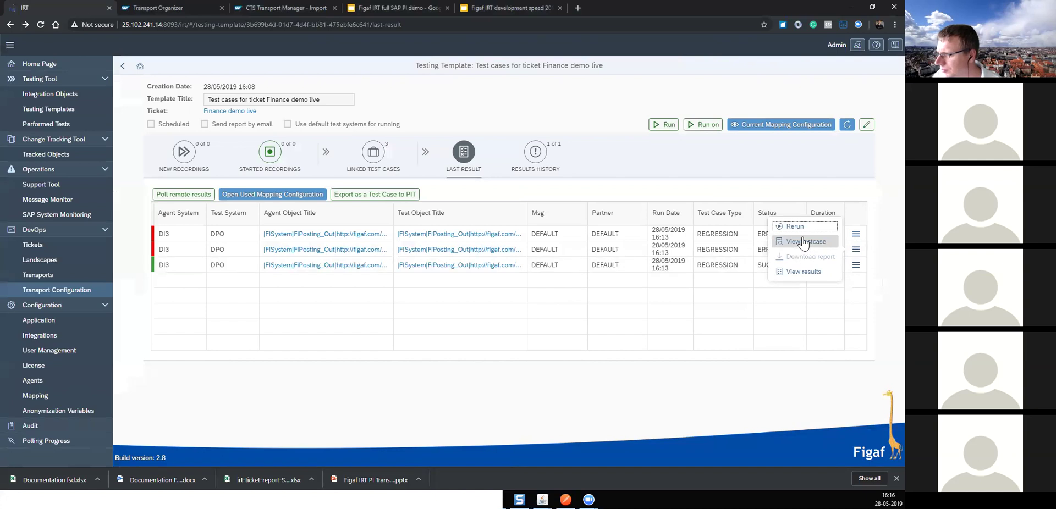
click(805, 272)
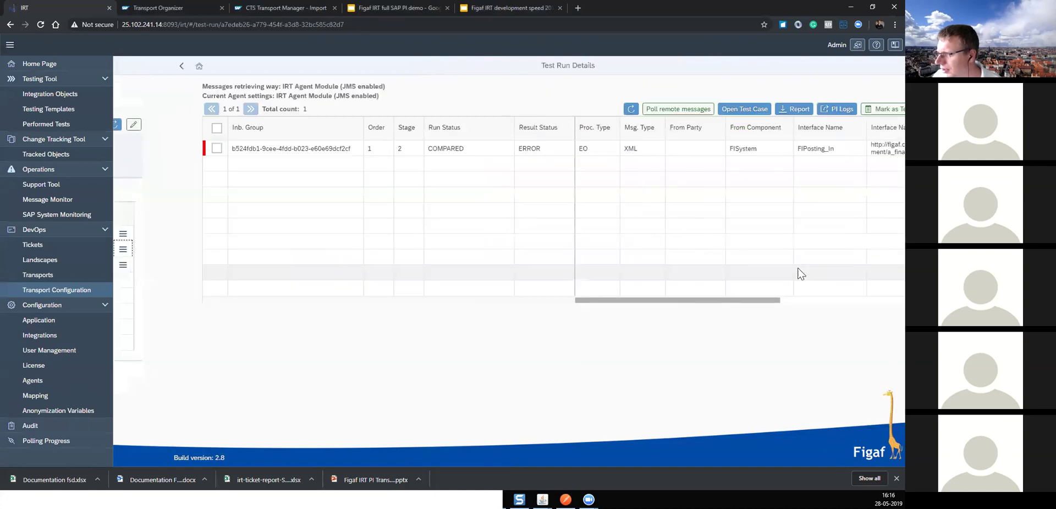
click(863, 148)
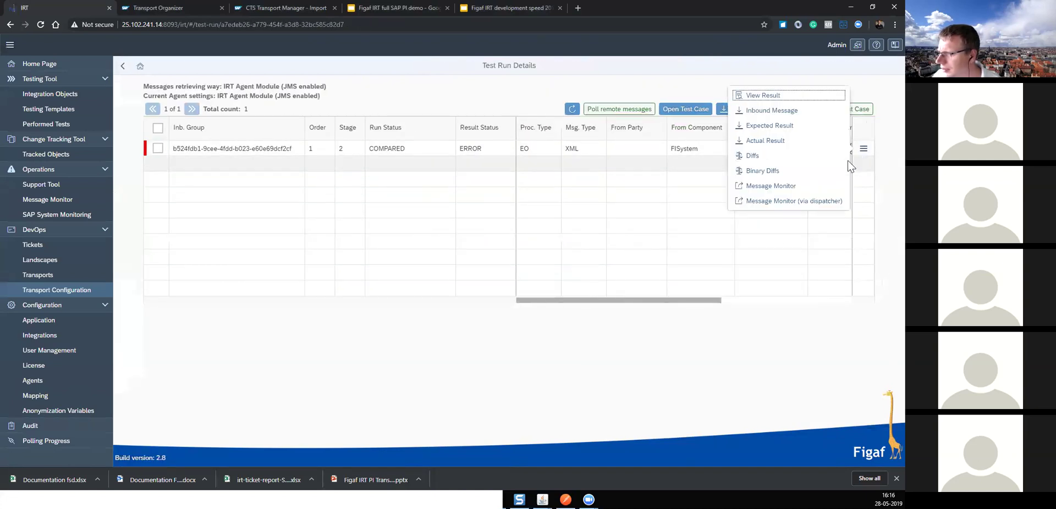
click(800, 165)
scroll(699, 299, down, 1)
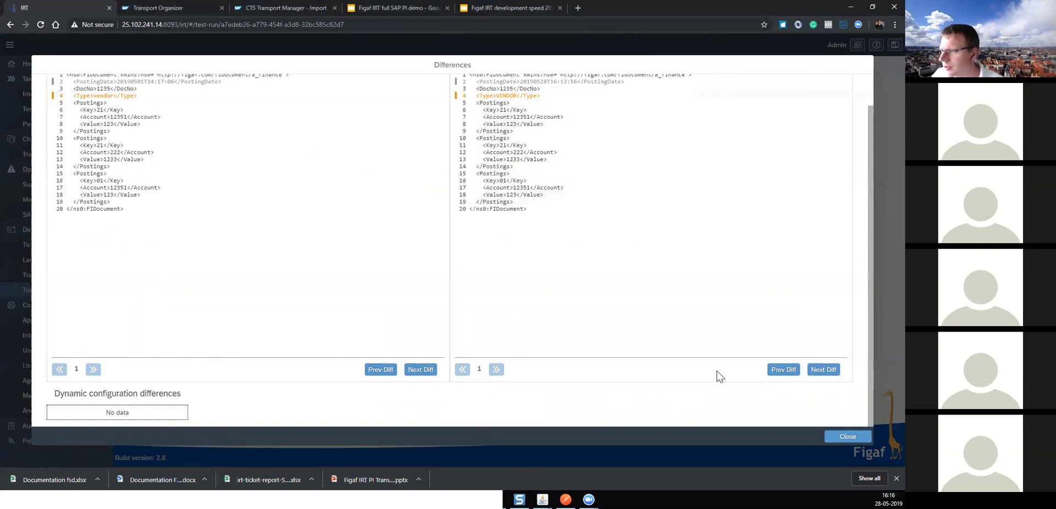
key(Escape)
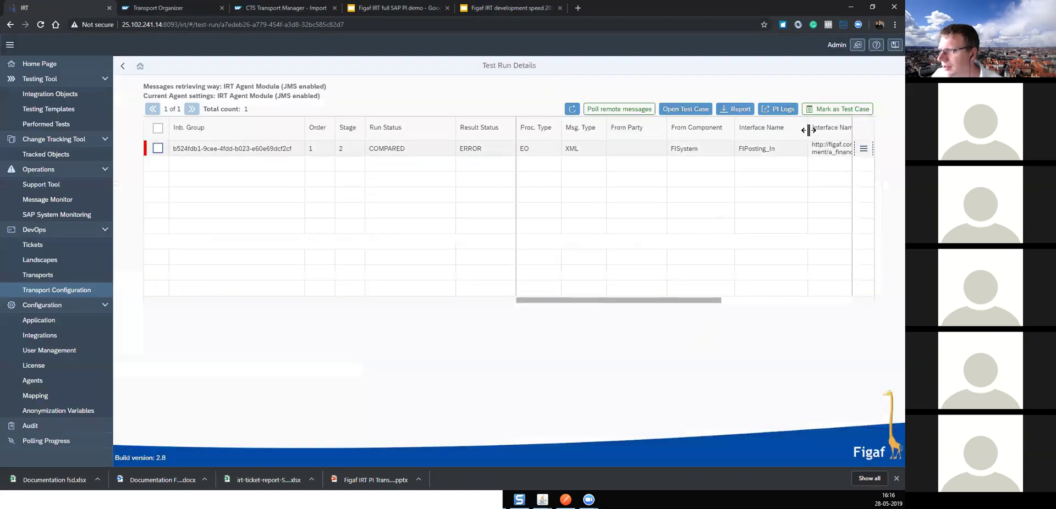
Step: Try to mark the compared result as a test case, and select its row in the test run details
click(824, 110)
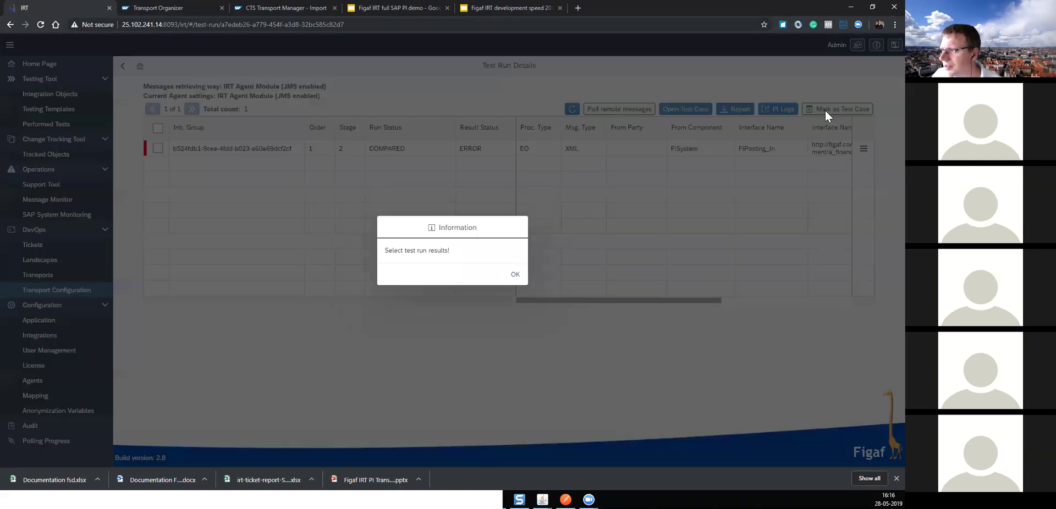
click(517, 274)
click(159, 149)
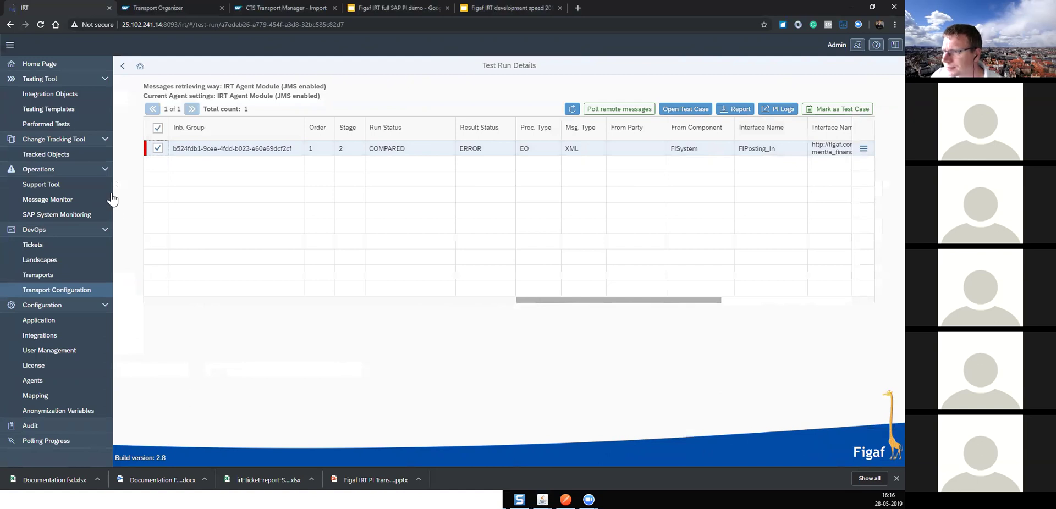
Step: Return to the Finance demo live ticket, check its transports, and start building a ticket report
click(123, 67)
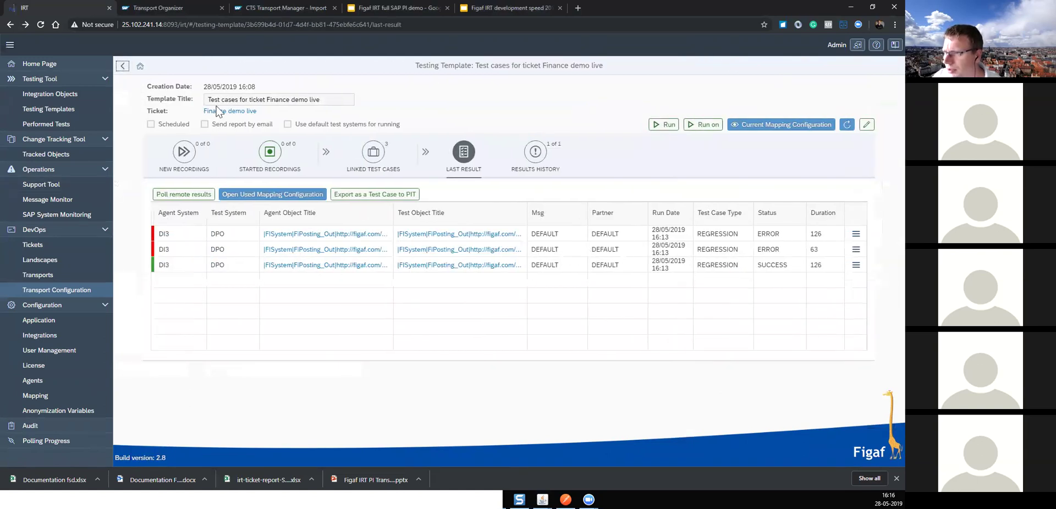
click(220, 111)
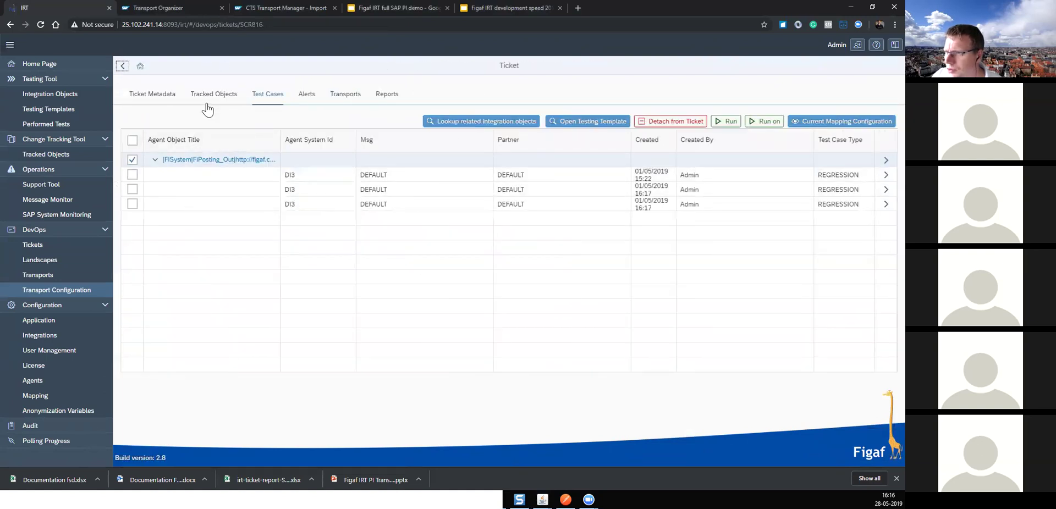
click(346, 100)
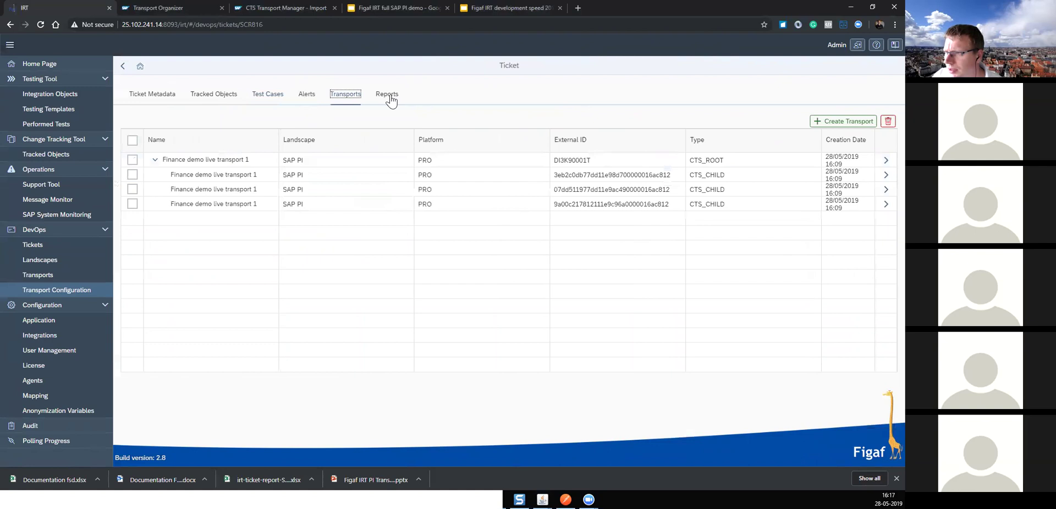
click(387, 95)
click(780, 122)
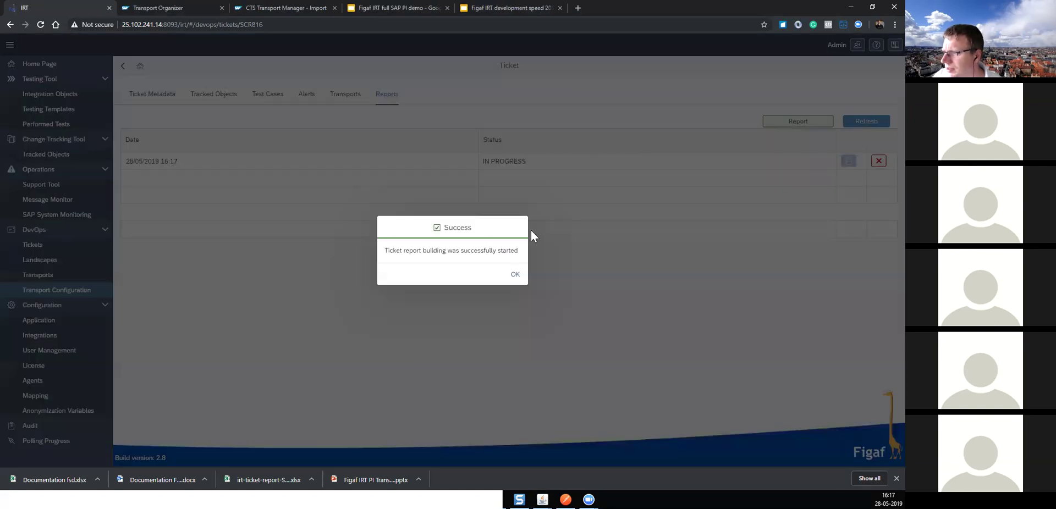
click(516, 275)
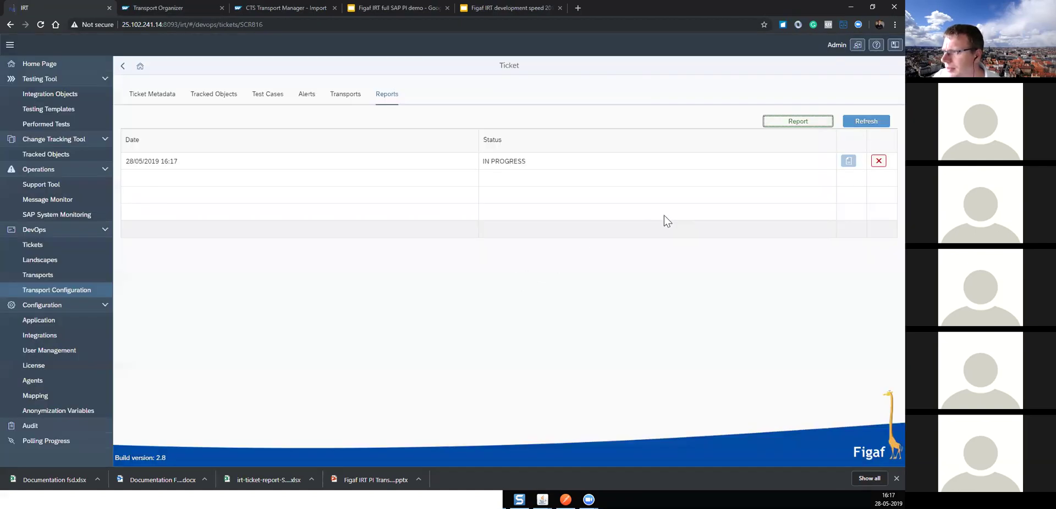
Step: Refresh the report list, download the ticket report and open the workbook in Excel
click(856, 127)
click(849, 161)
click(74, 477)
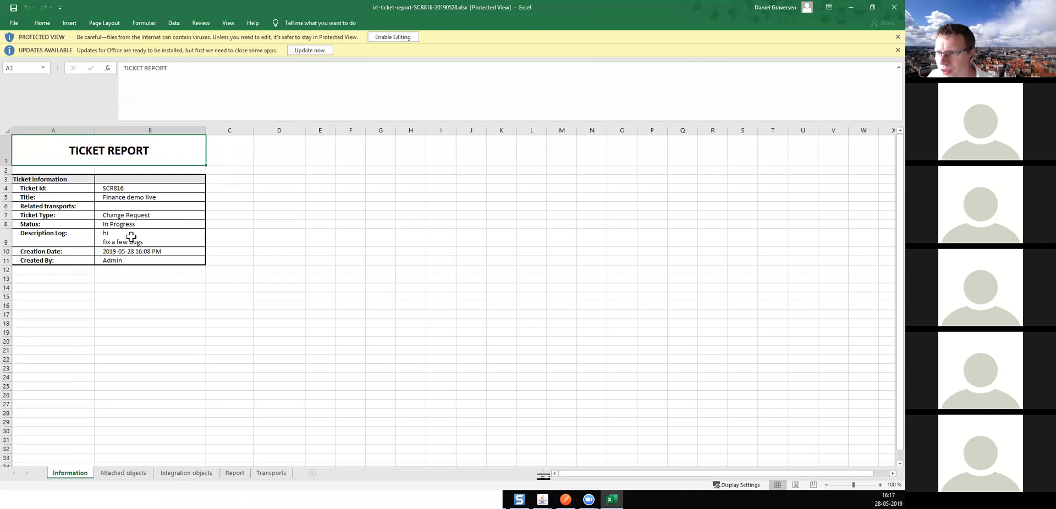
Step: Review the attached tracked objects and the related test cases on the report's Attached objects and Integration objects sheets
click(126, 476)
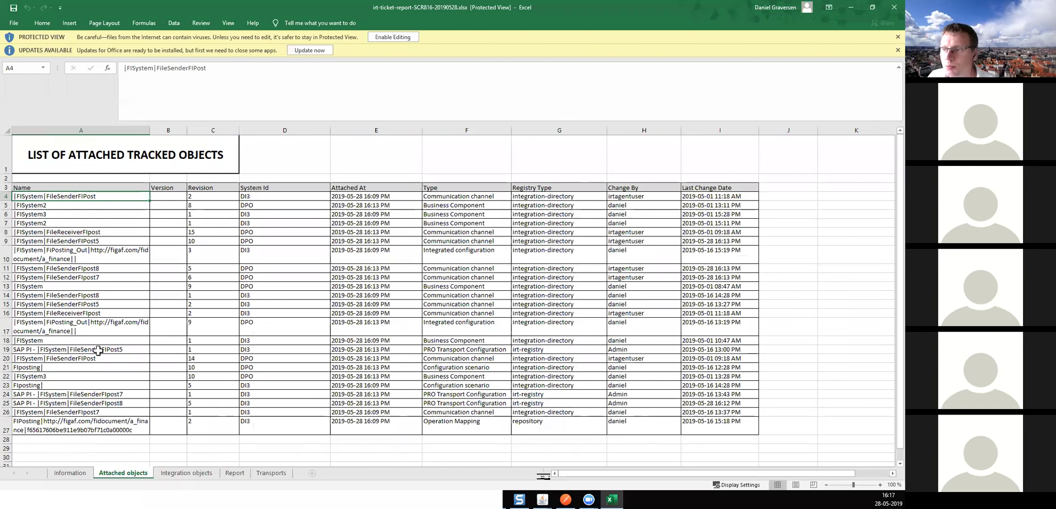
click(170, 474)
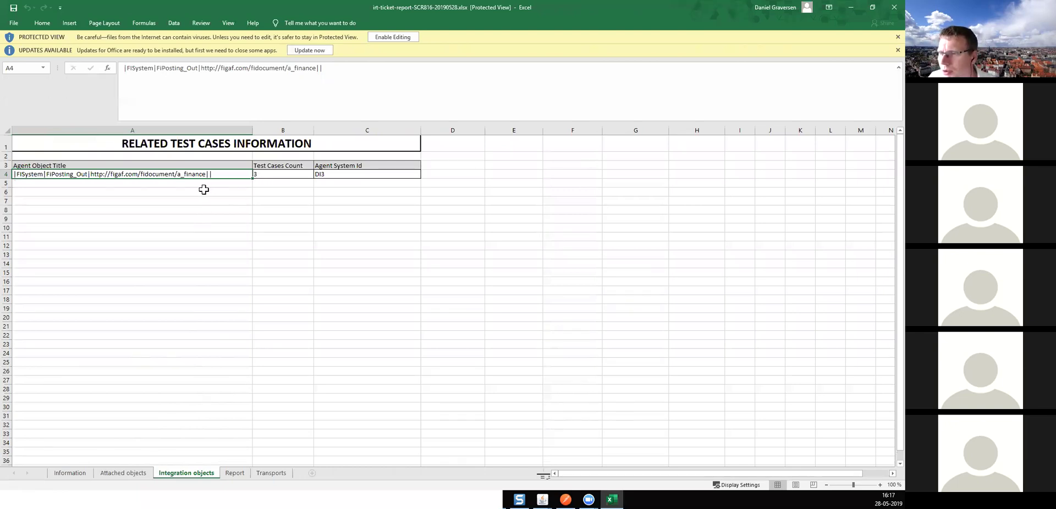
click(242, 199)
click(226, 175)
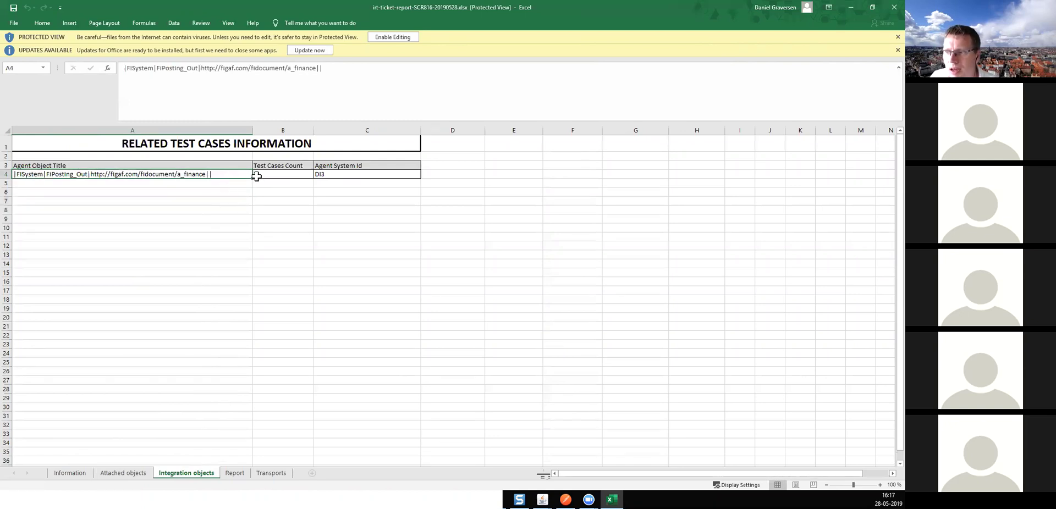
Step: Examine the test run statuses and the expected and actual payload differences on the workbook's Report sheet
click(275, 181)
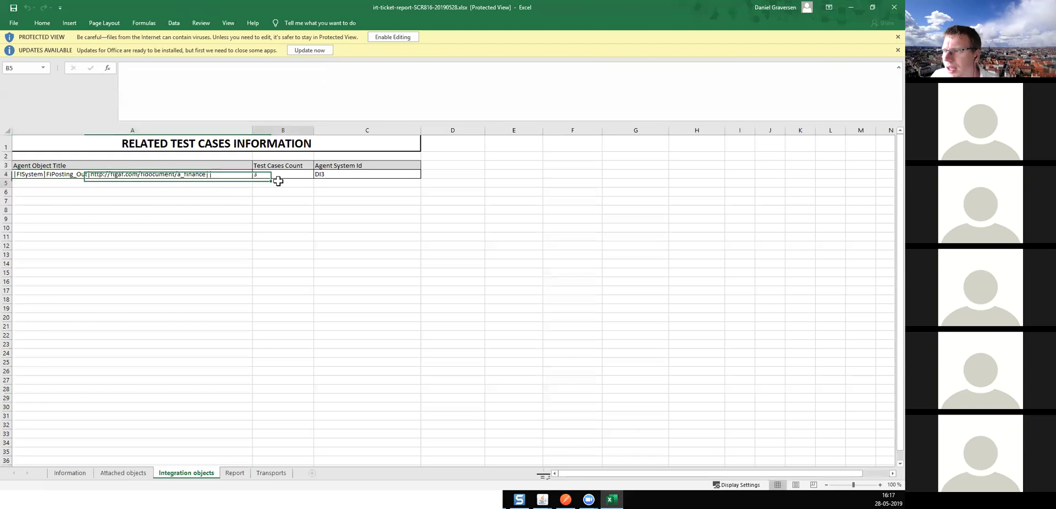
click(234, 473)
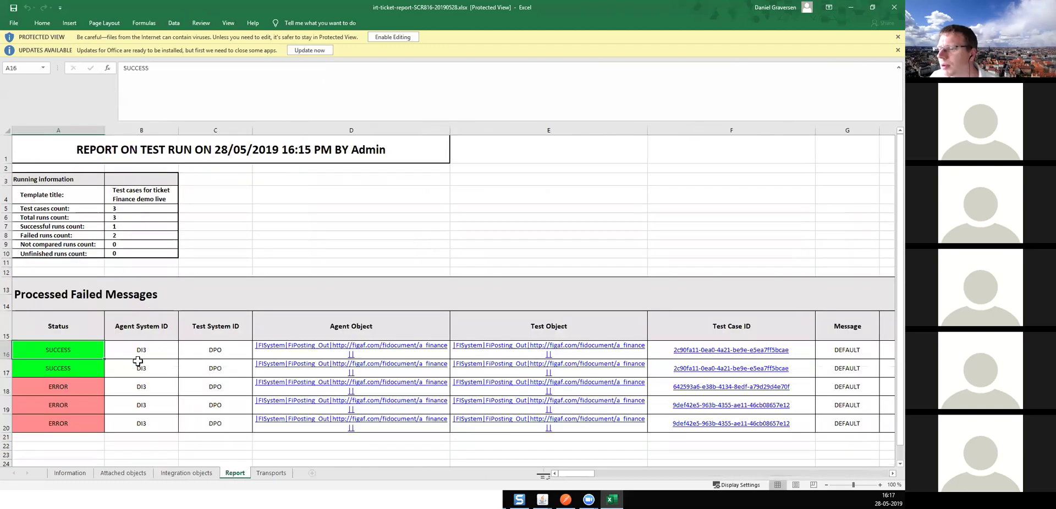
scroll(138, 360, down, 1)
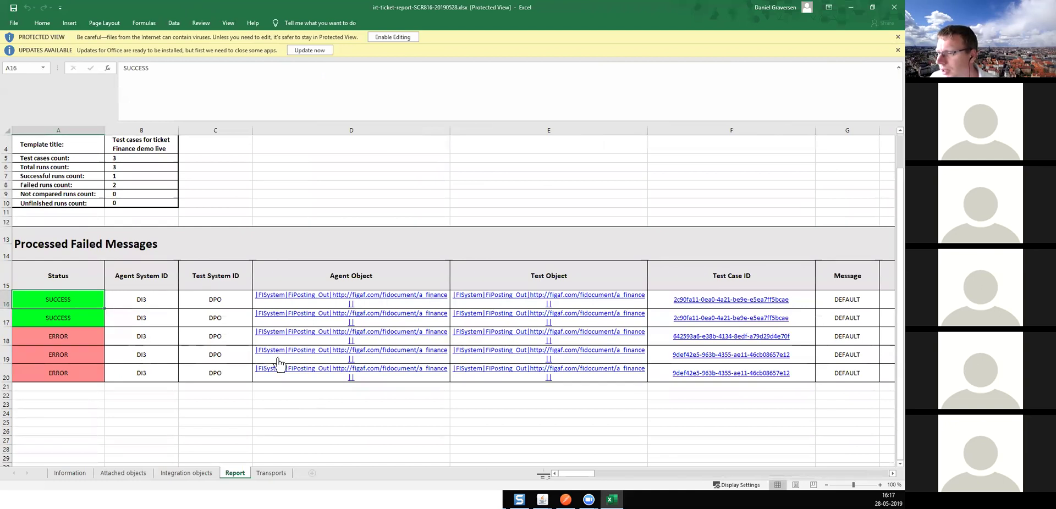
drag(581, 471, 766, 471)
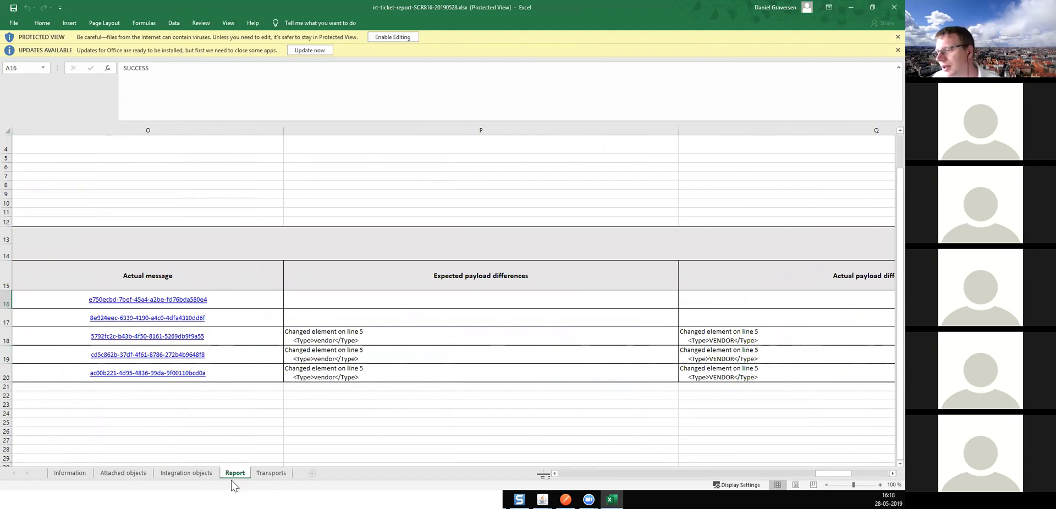
click(654, 476)
drag(654, 475, 423, 474)
Step: Review the target objects and import dates on the workbook's Transports sheet, and close the workbook
click(271, 473)
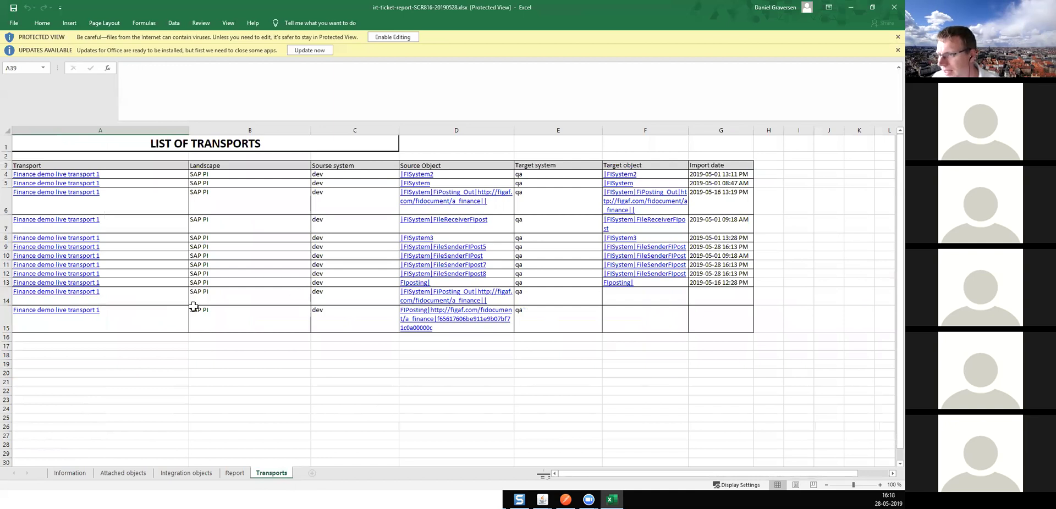
click(619, 319)
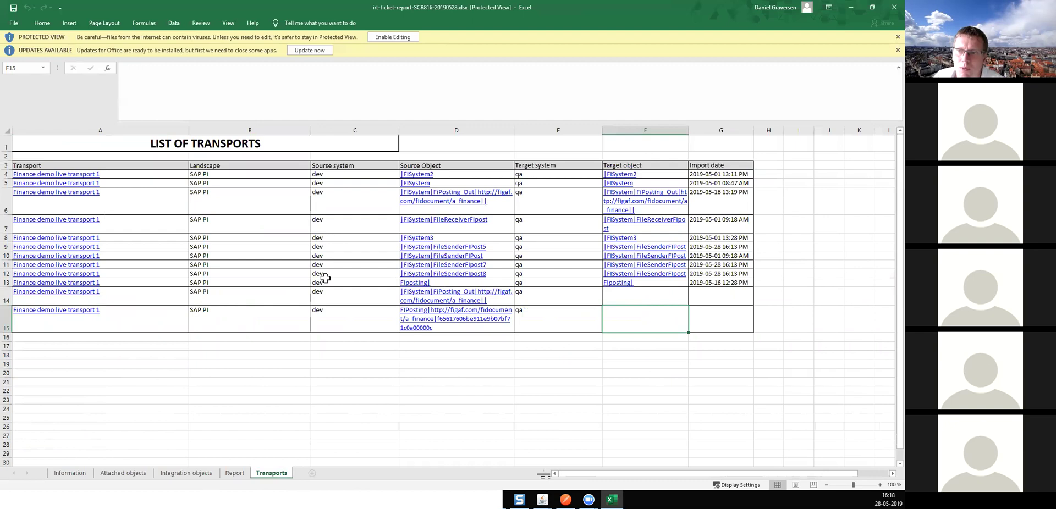
click(885, 10)
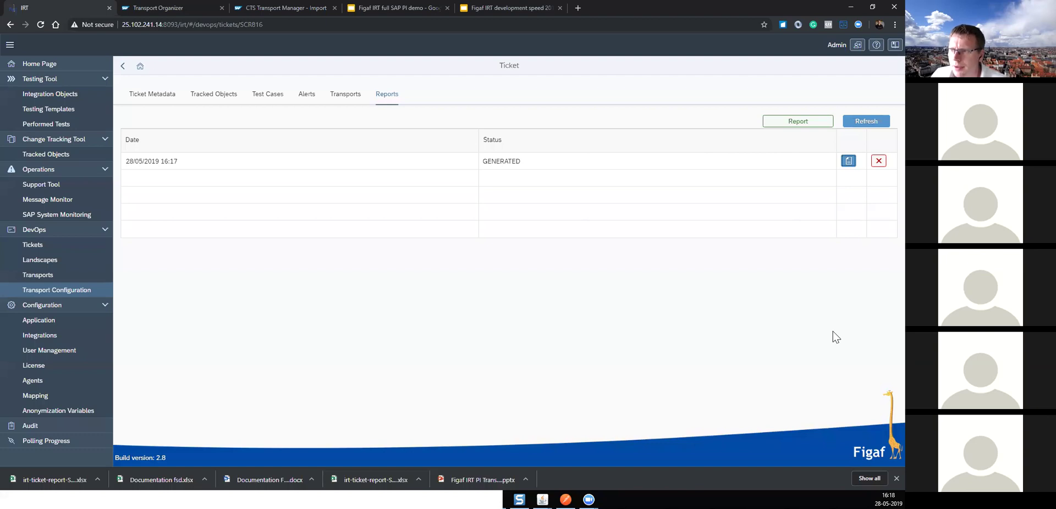
Step: From the ticket's tracked objects, open the version history of the transport configuration SAP PI - |FISystem|FileSenderFIpost8
click(212, 95)
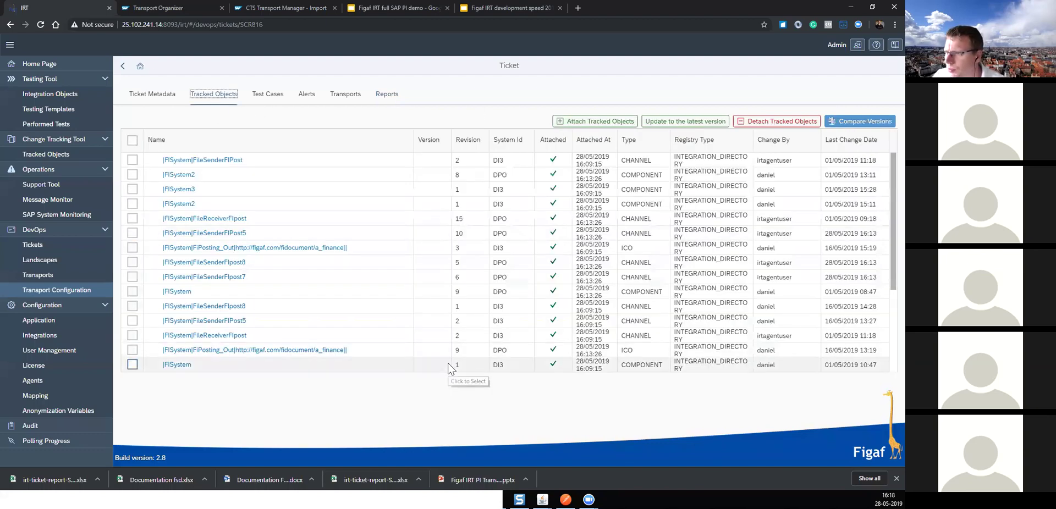
scroll(366, 321, down, 3)
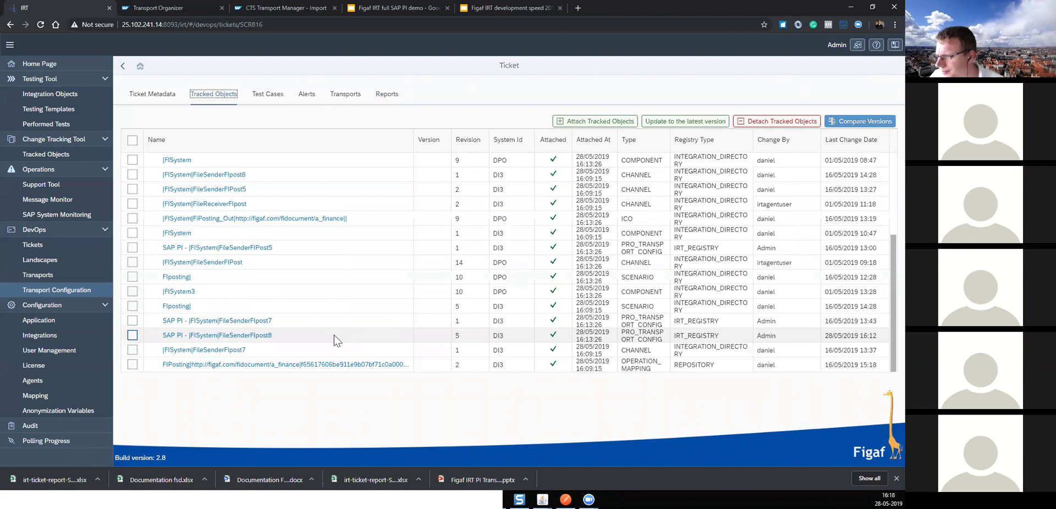
click(249, 335)
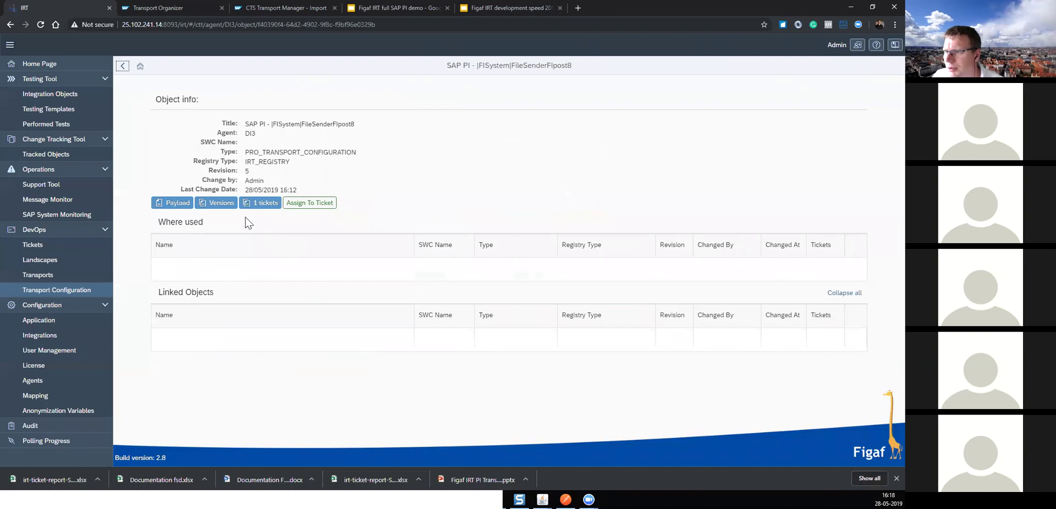
click(220, 203)
Step: Compare revisions 5 and 4 of the transport configuration, find the changed line in both versions, and return to the ticket's tracked objects
click(156, 134)
click(156, 154)
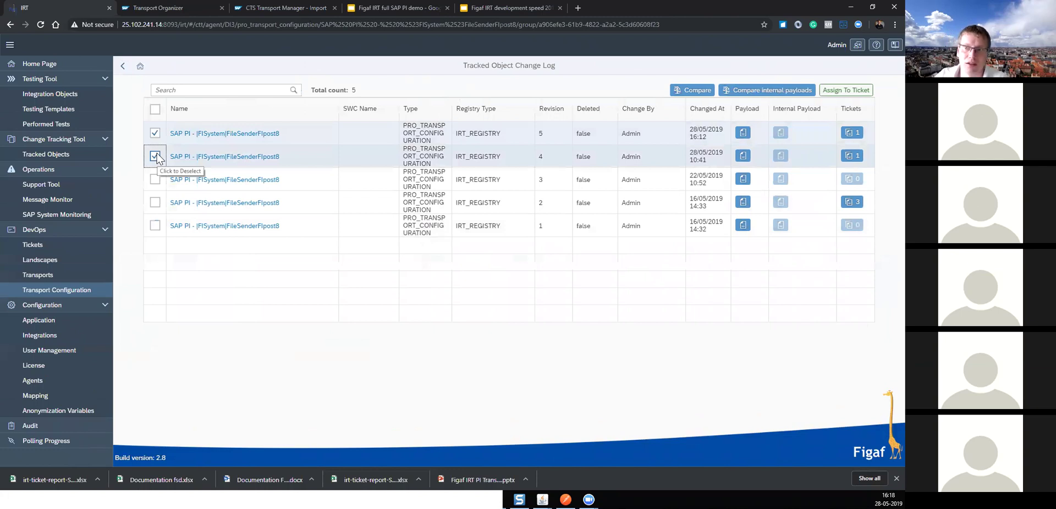
click(694, 90)
click(766, 411)
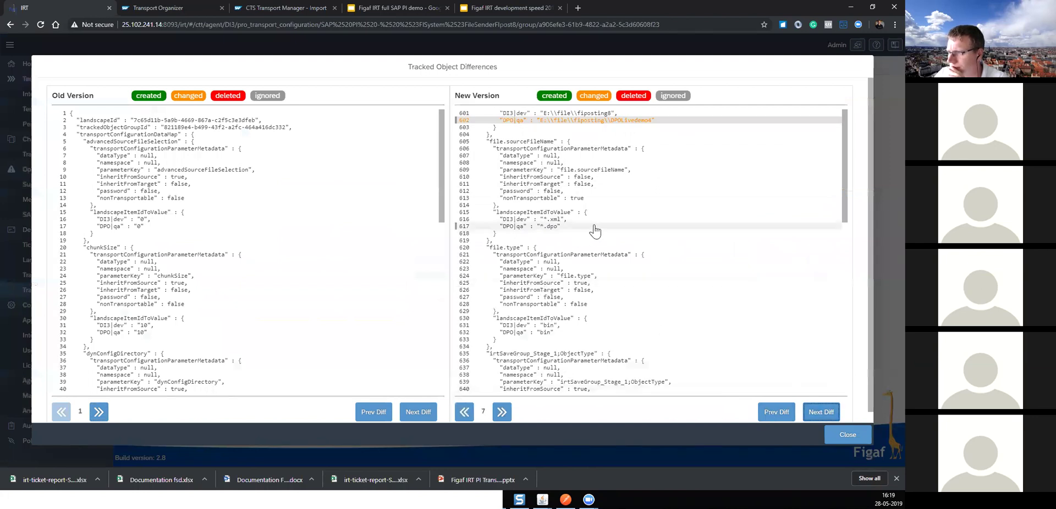
click(414, 412)
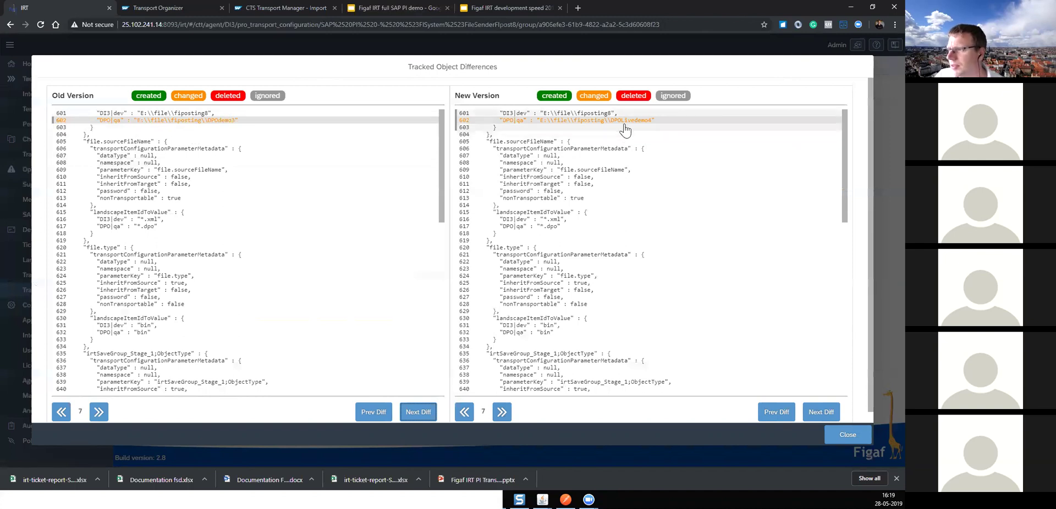
click(842, 435)
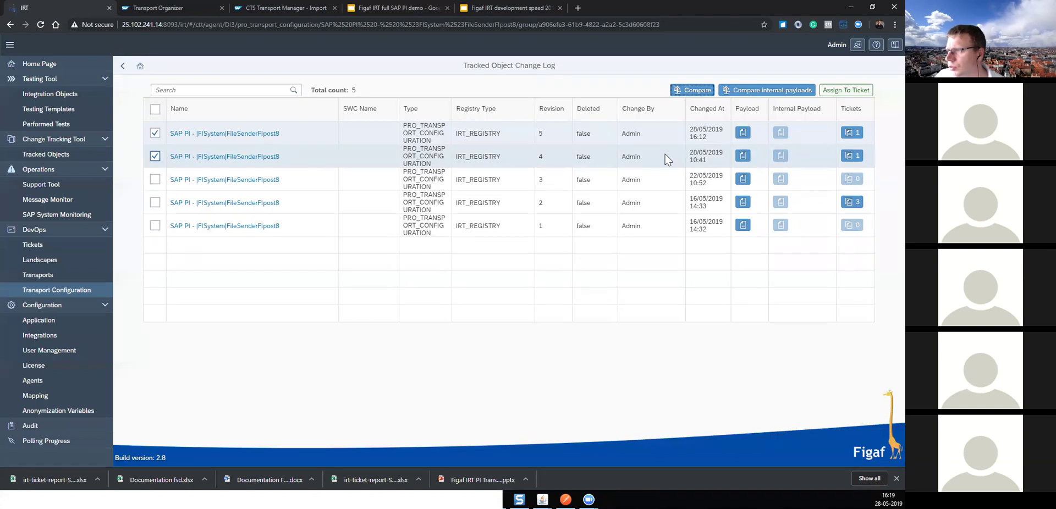
click(123, 66)
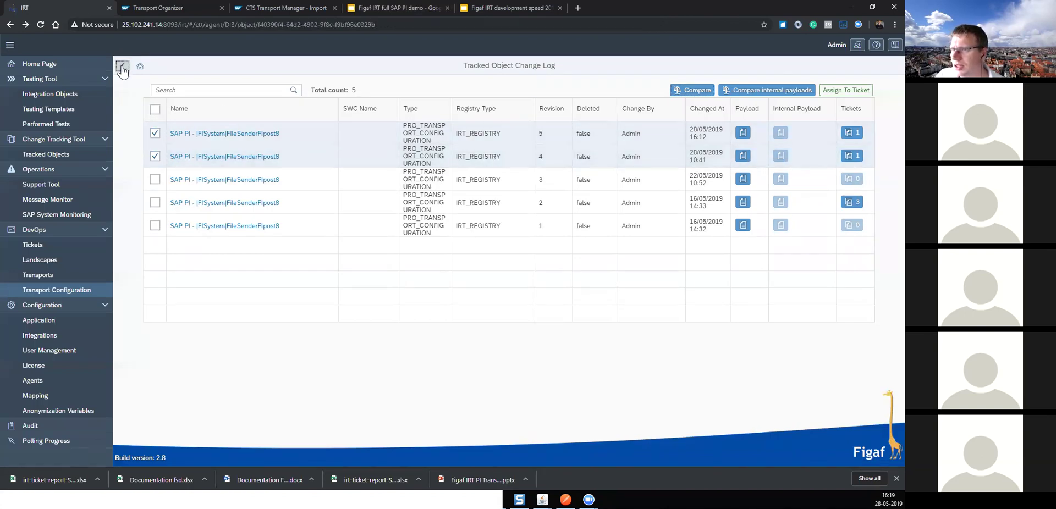
click(123, 66)
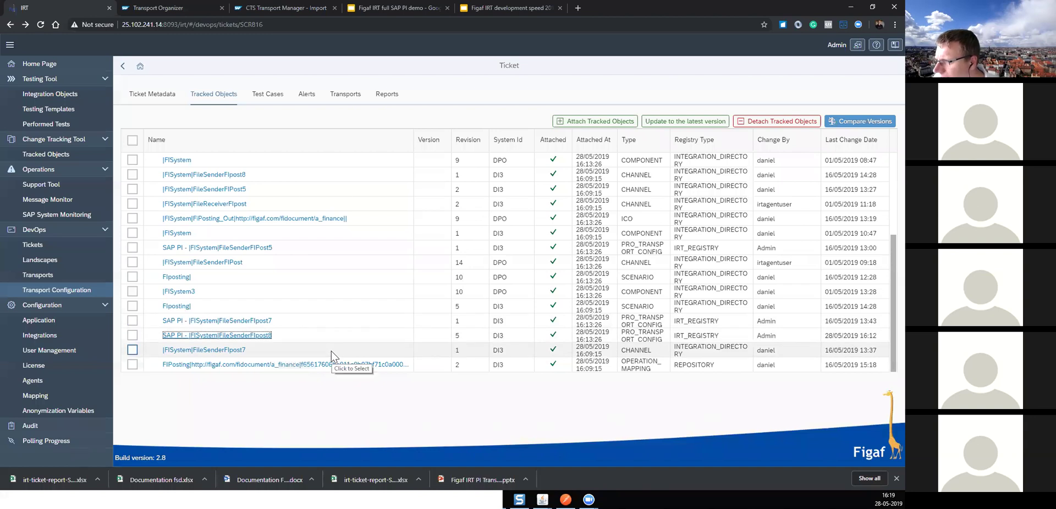
click(301, 219)
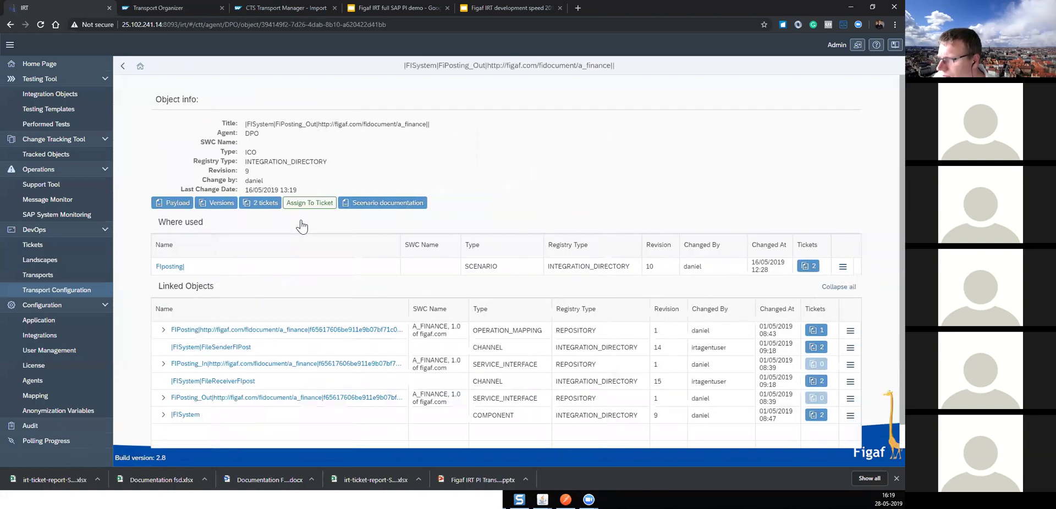
click(376, 203)
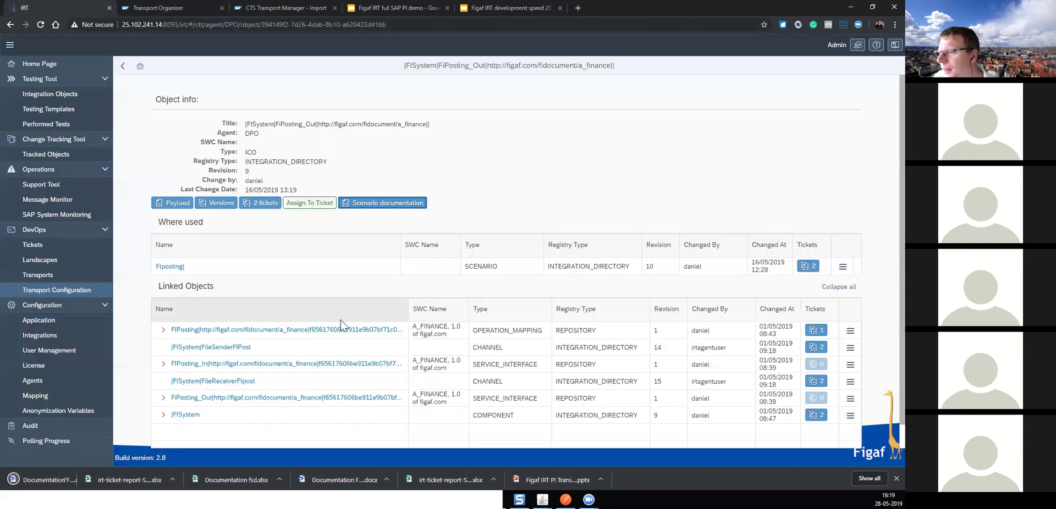
click(70, 481)
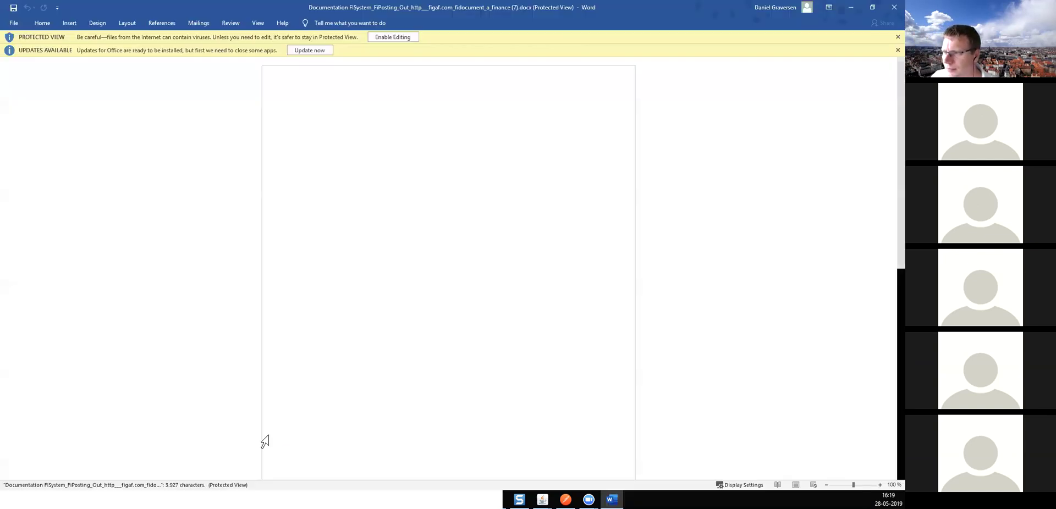
Step: Review the specification's change history, configuration metadata, and inbound and outbound processing sections, and close the document
scroll(436, 297, down, 2)
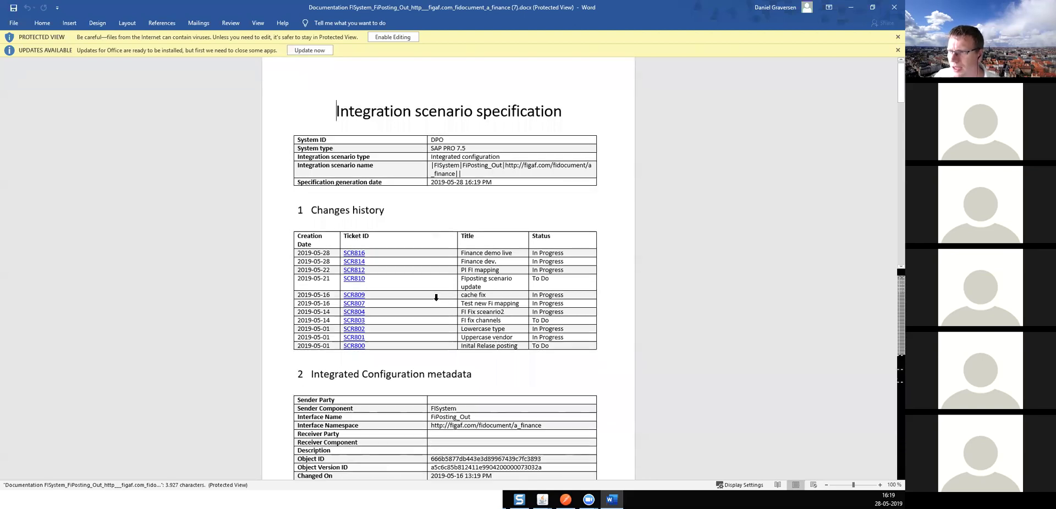
scroll(436, 298, down, 10)
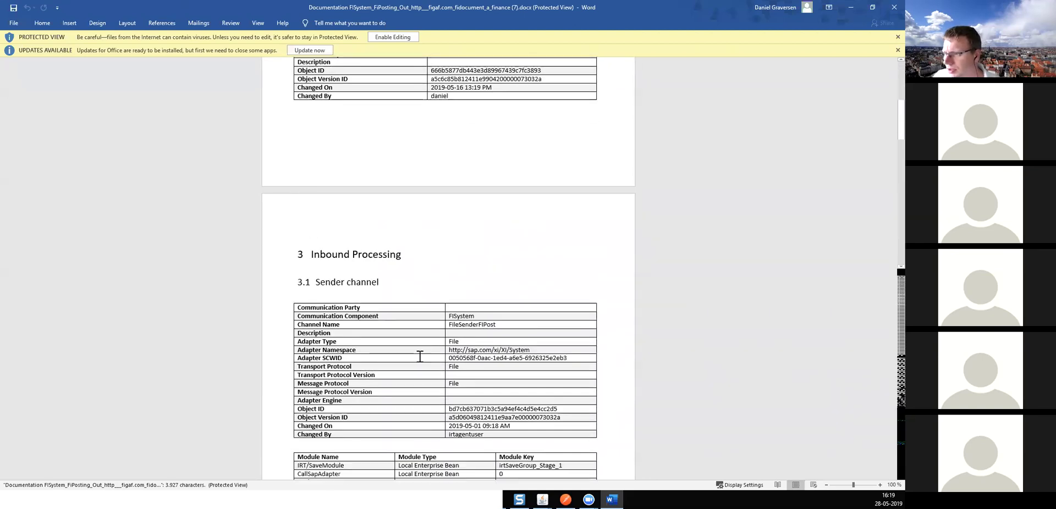
scroll(419, 357, down, 10)
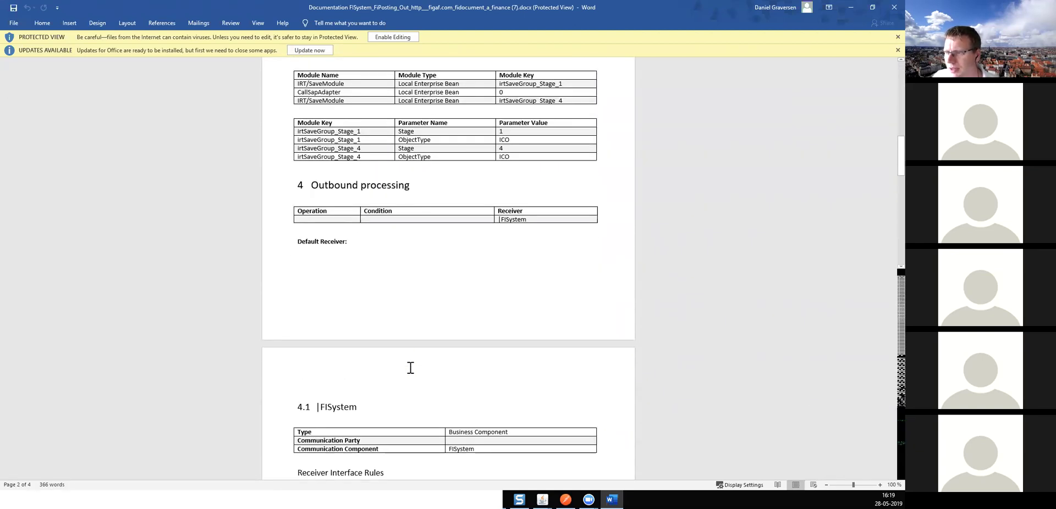
scroll(411, 368, down, 10)
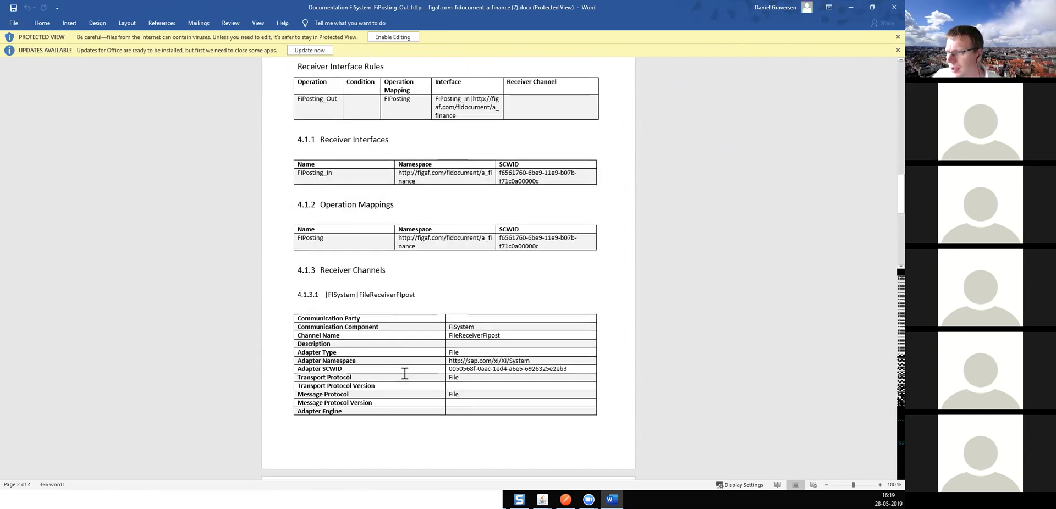
scroll(405, 374, up, 20)
scroll(405, 373, up, 10)
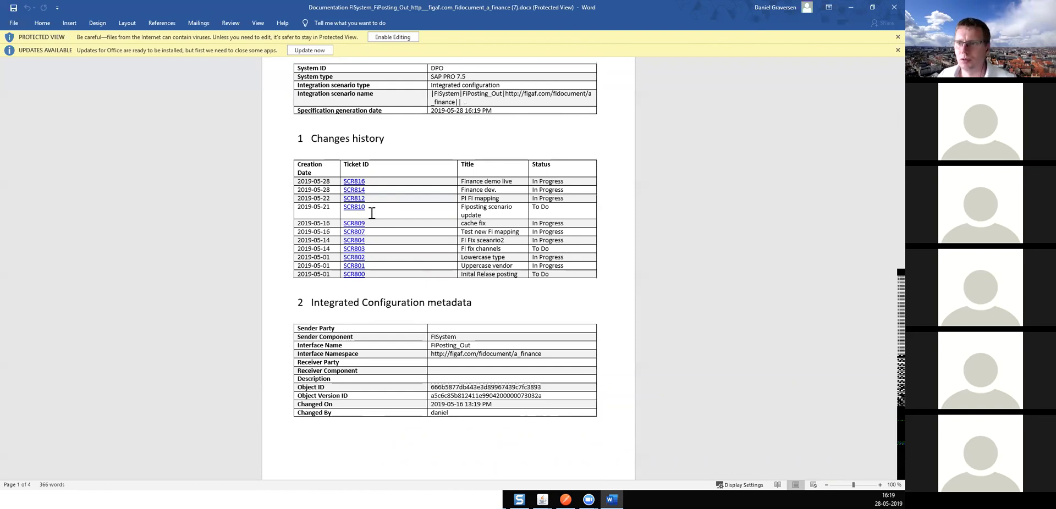
click(894, 7)
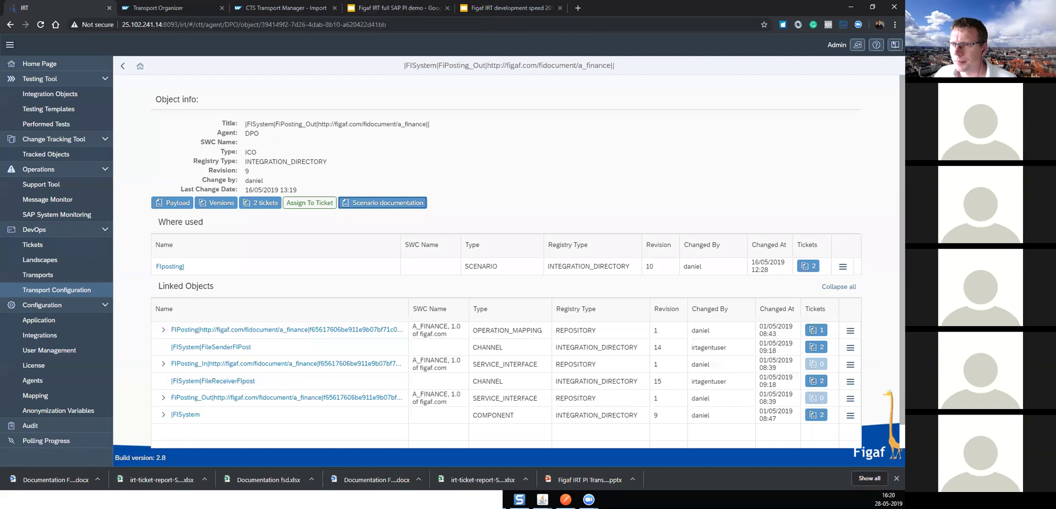
Step: Switch to the Figaf IRT full SAP PI demo presentation, present it from the CTS transports slide, and advance to Channel Configuration
click(395, 7)
scroll(112, 396, down, 3)
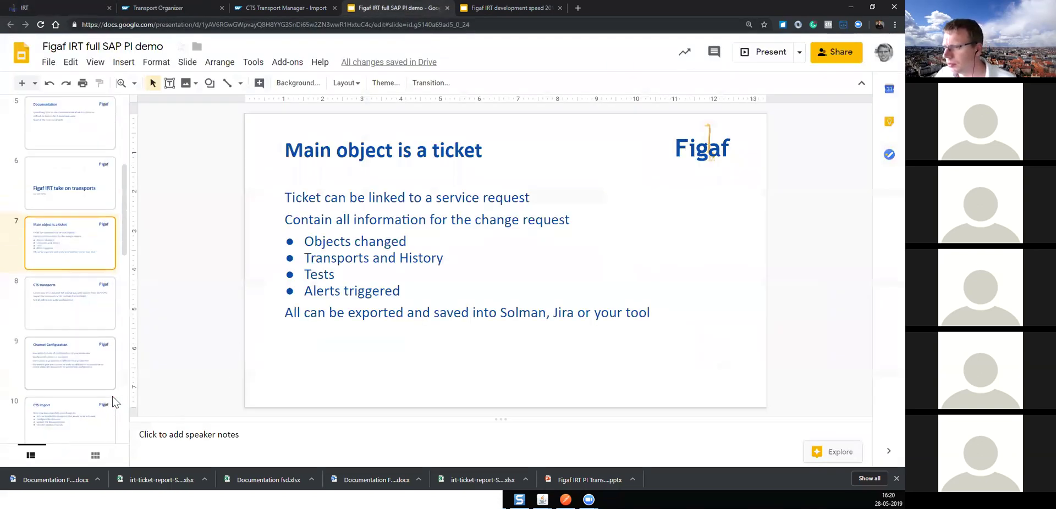
click(89, 317)
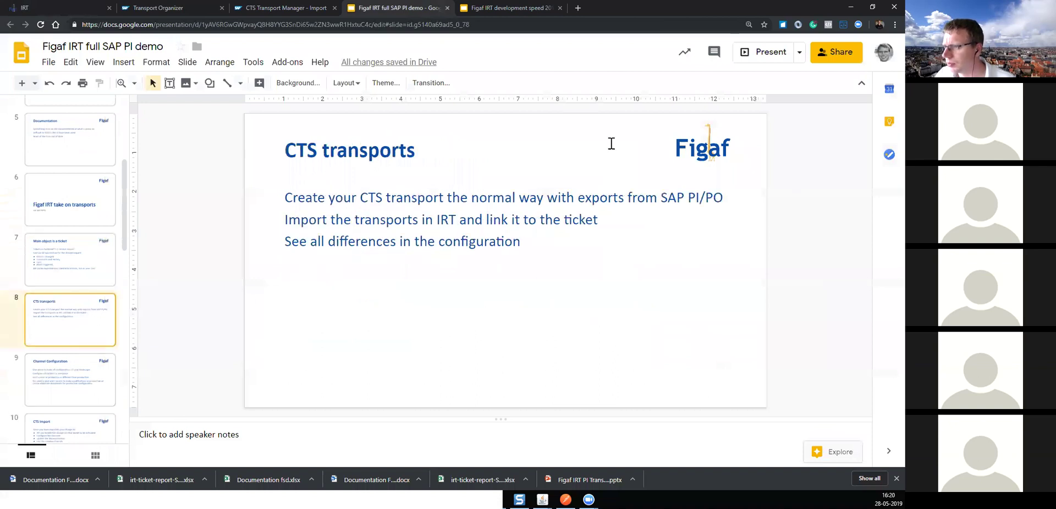
click(770, 44)
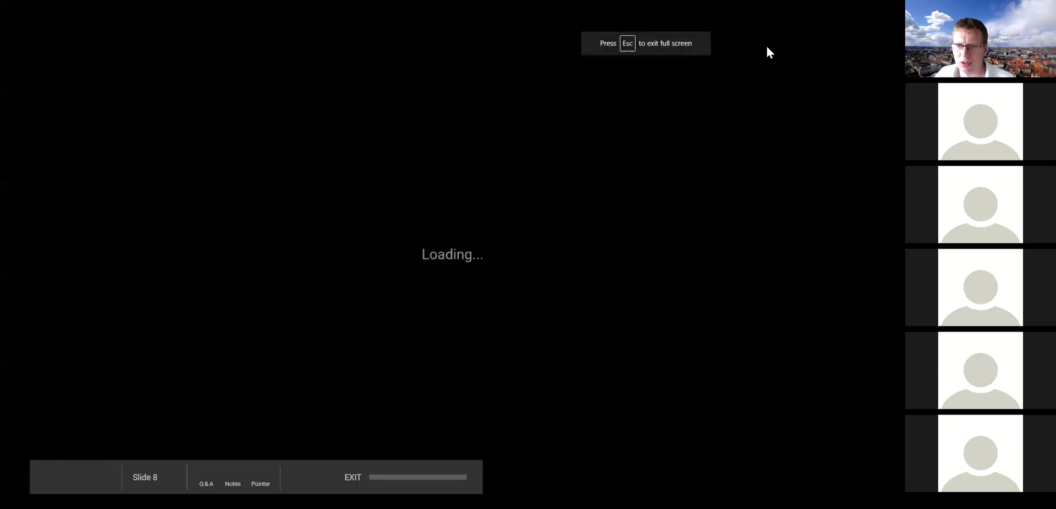
key(Right)
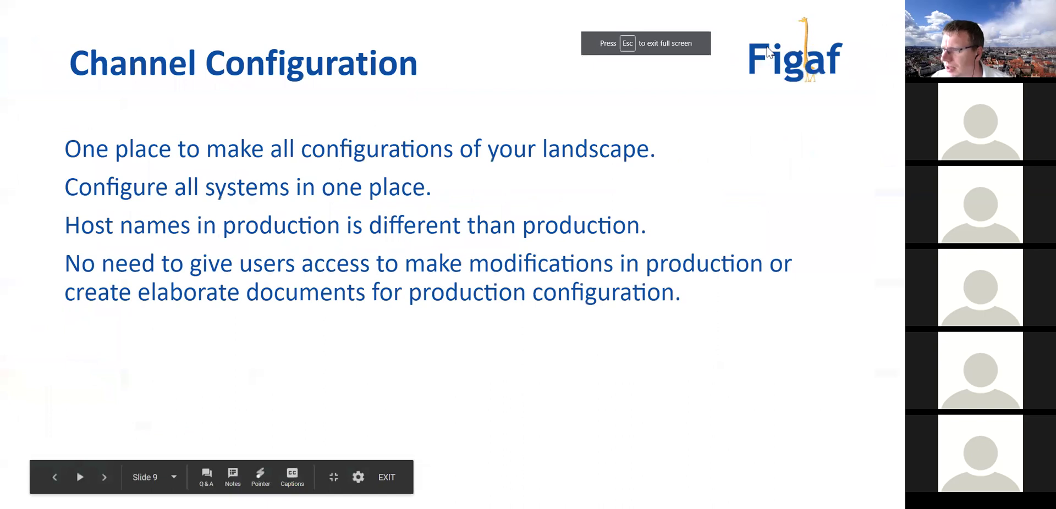
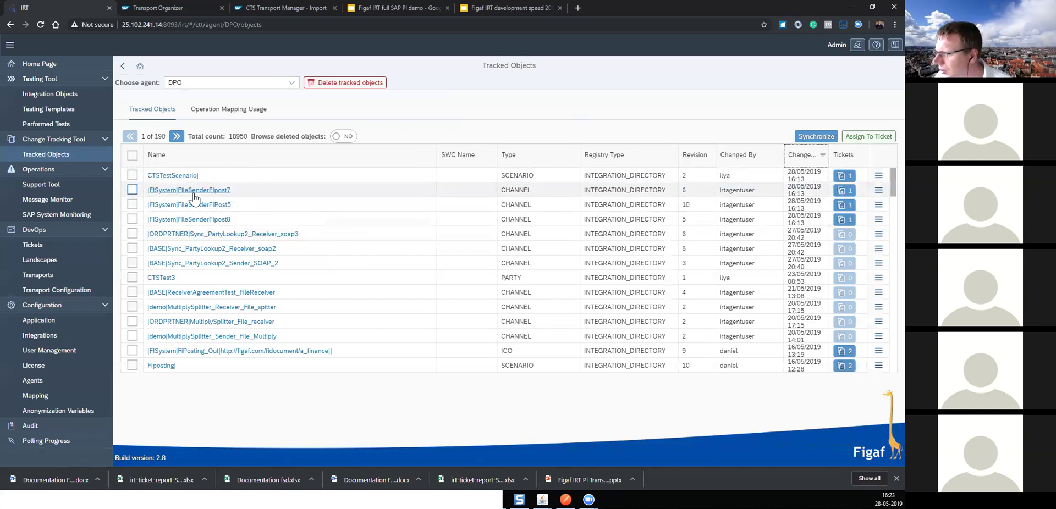
Step: Open the DPO channel |FISystem|FileSenderFIpost8, view its version history, and return to the object info to check its agent
click(208, 220)
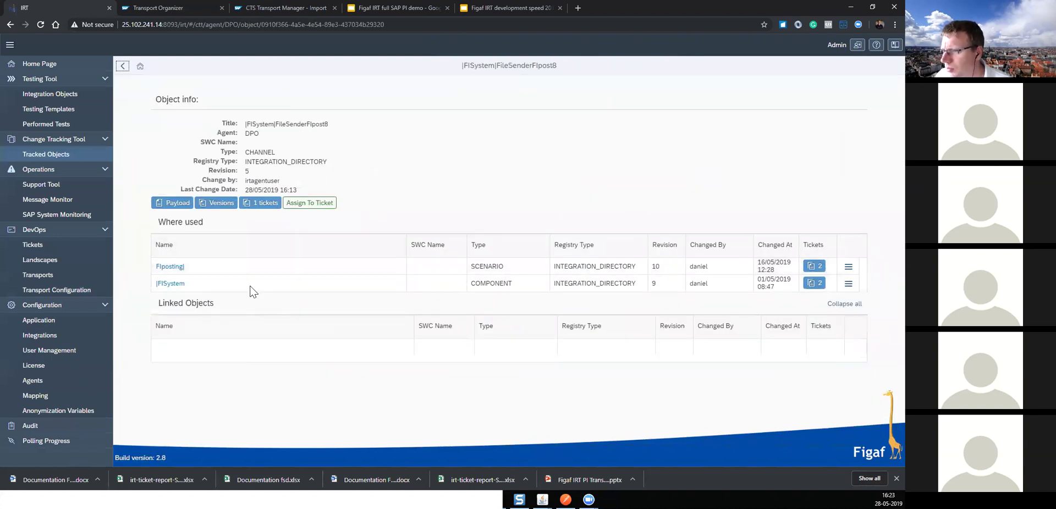
click(217, 203)
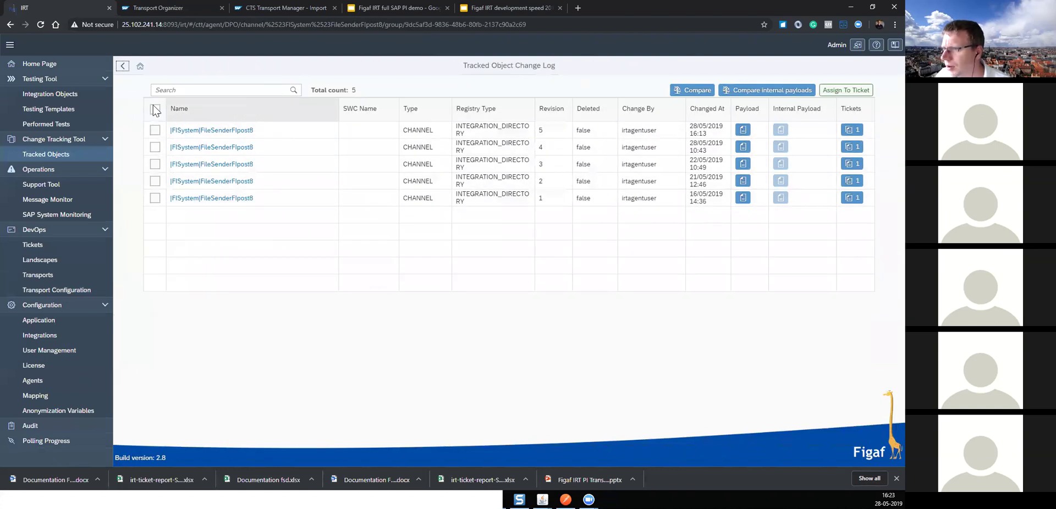
click(123, 68)
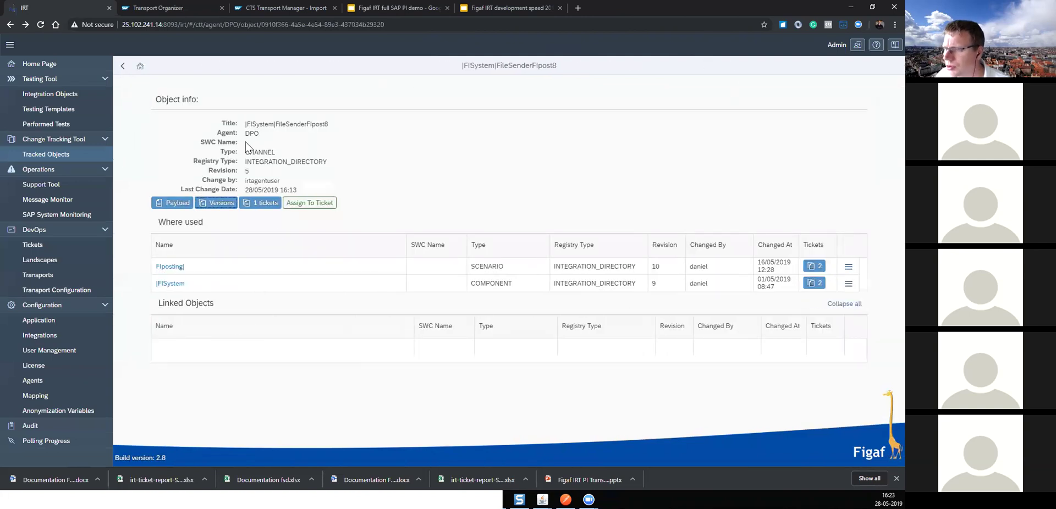
double_click(252, 134)
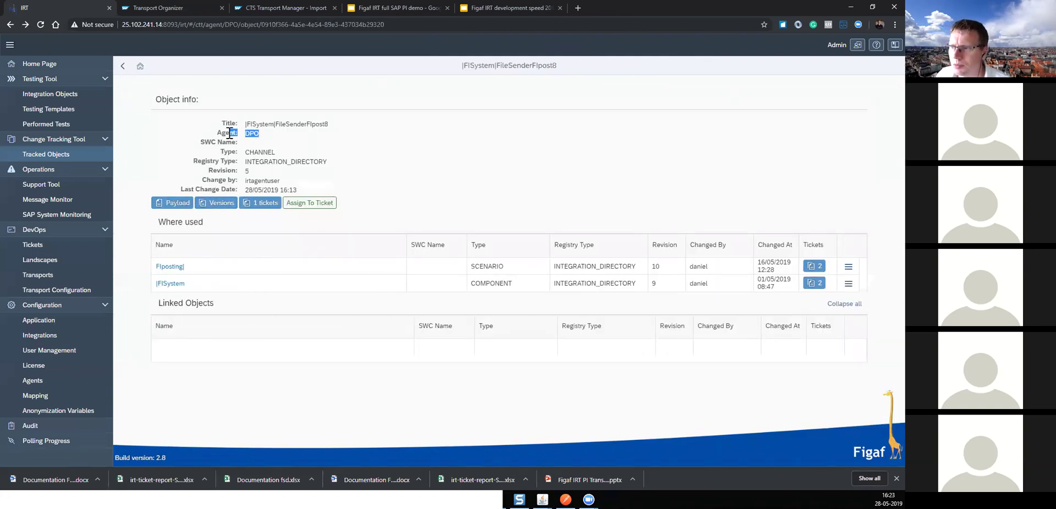
click(259, 137)
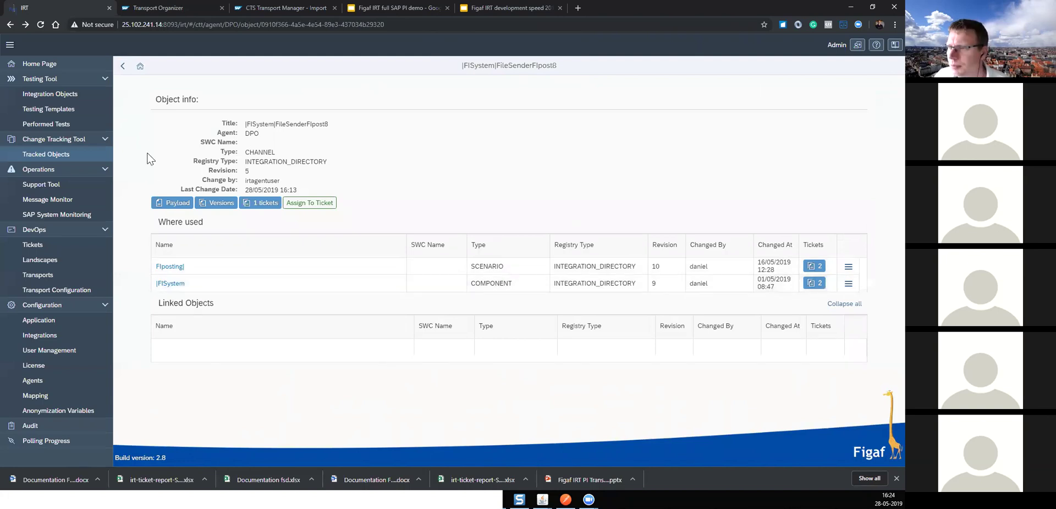
Step: Return to the DPO tracked objects list, glance at the Figaf IRT full SAP PI demo presentation, and come back to the list
click(122, 67)
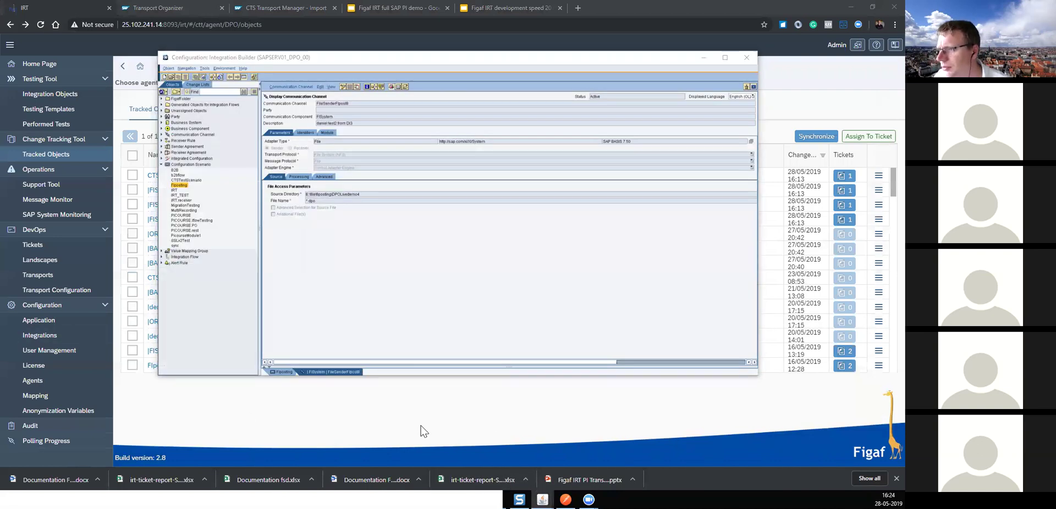
click(422, 431)
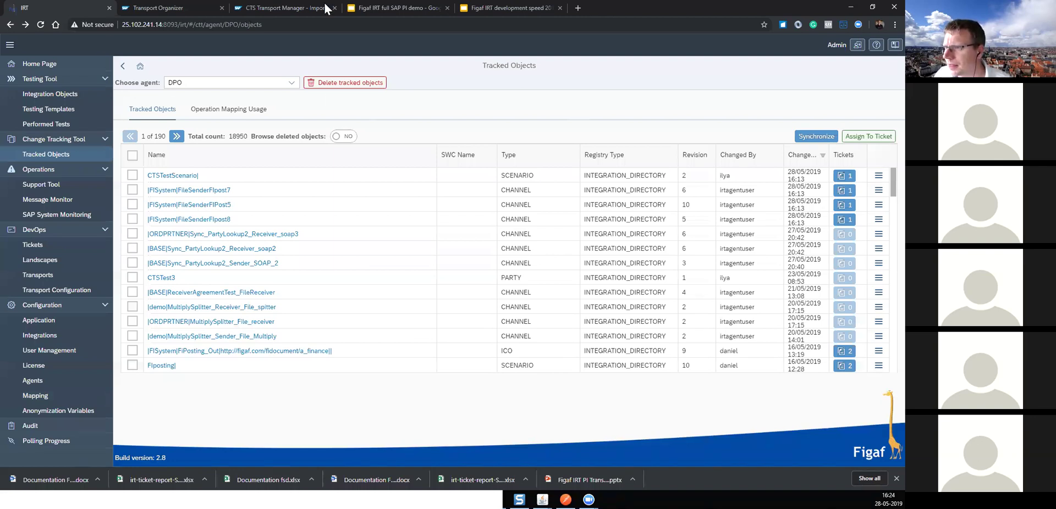
click(386, 9)
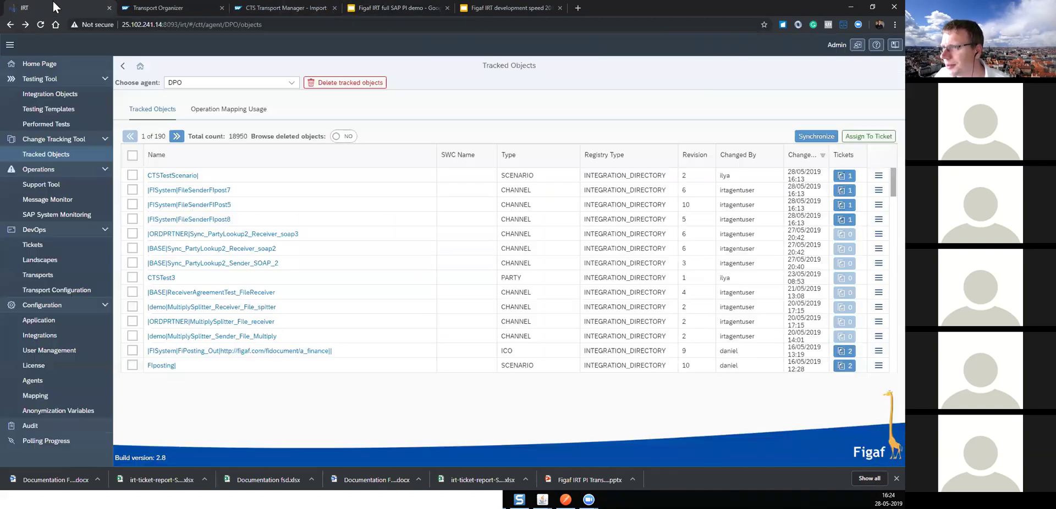
click(53, 8)
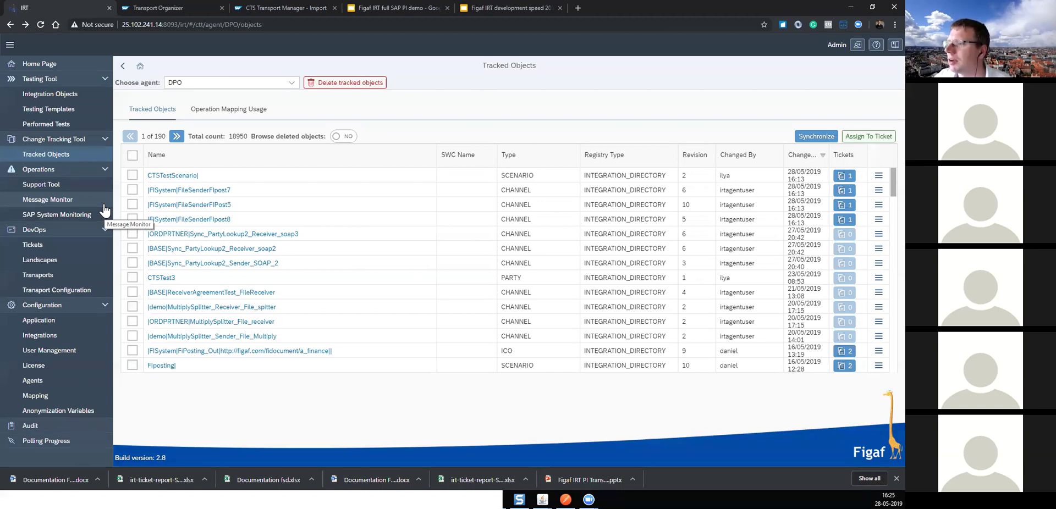
Step: Filter the DPO integration objects in the testing tool by sender component "Multi" and select all the resulting objects
click(71, 98)
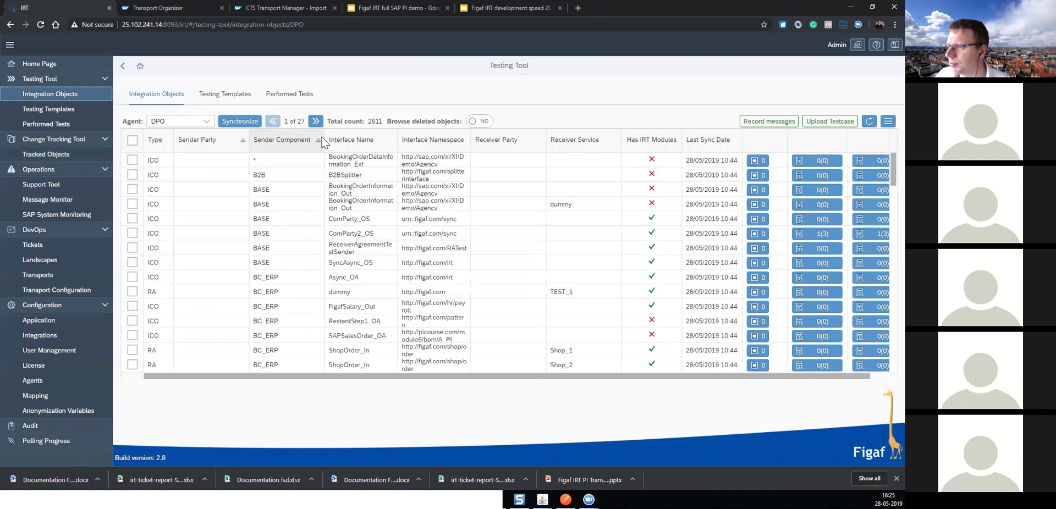
click(287, 141)
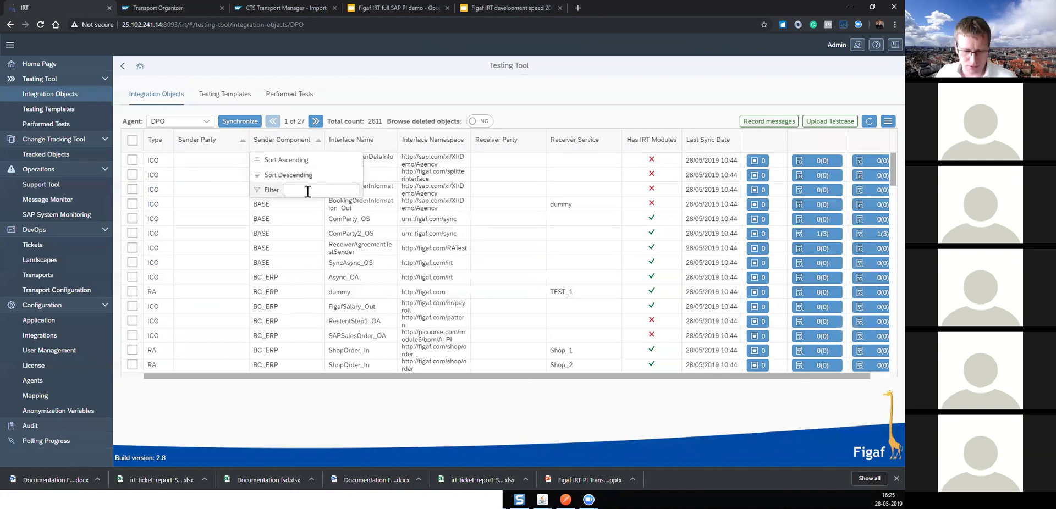
text(Multi)
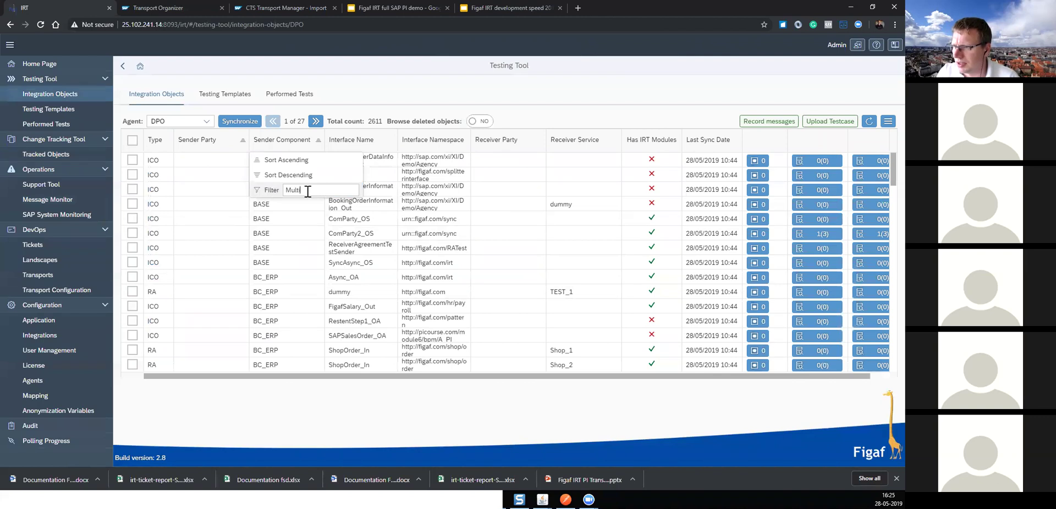
key(Return)
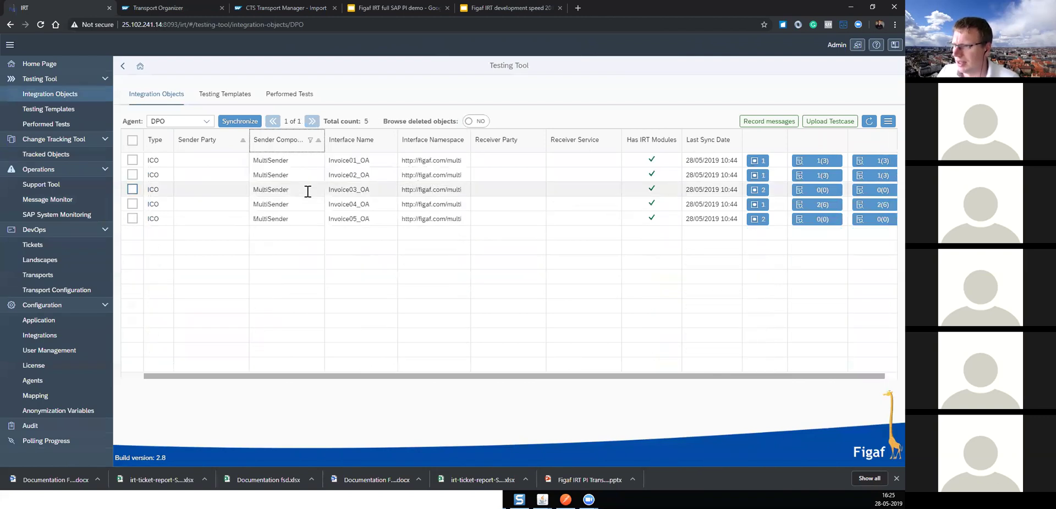
click(132, 139)
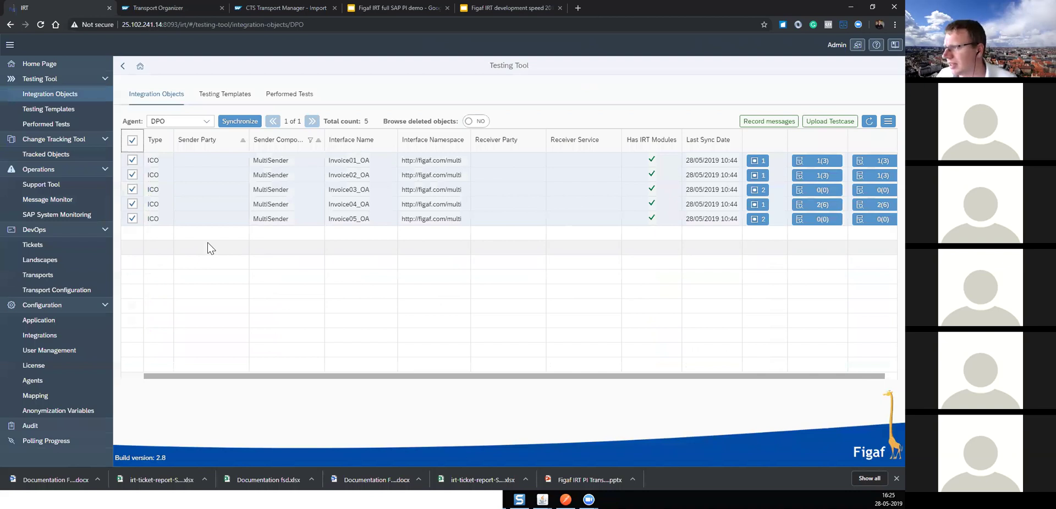
Step: Create recording requests for the selected MultiSender objects in a new testing template titled FigafLiveDemo, with partner expression //Seller
click(762, 126)
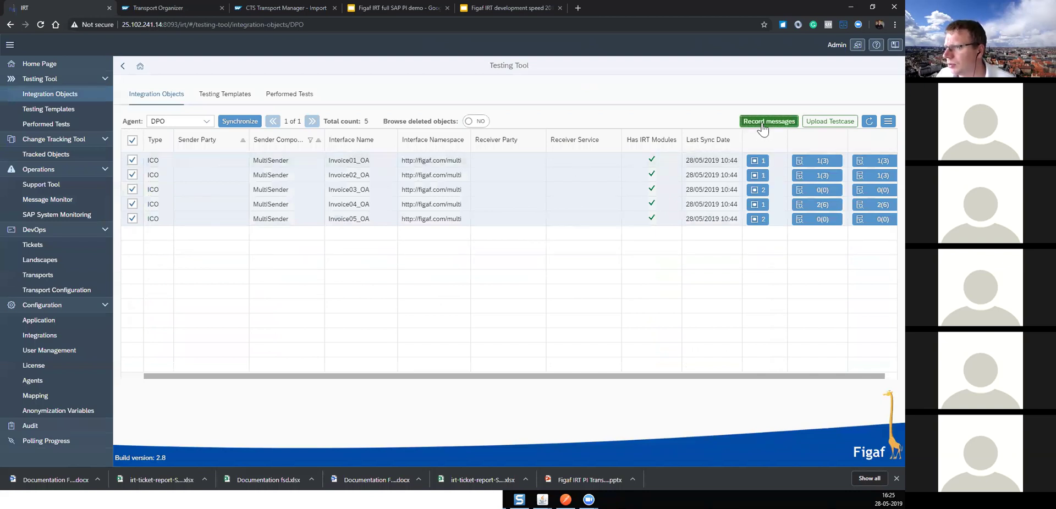
click(99, 124)
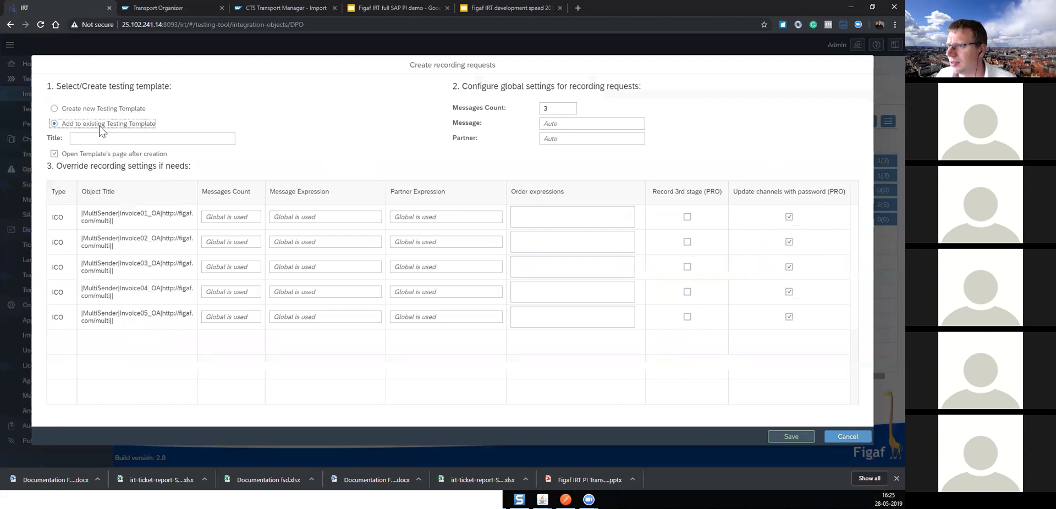
click(92, 109)
click(101, 137)
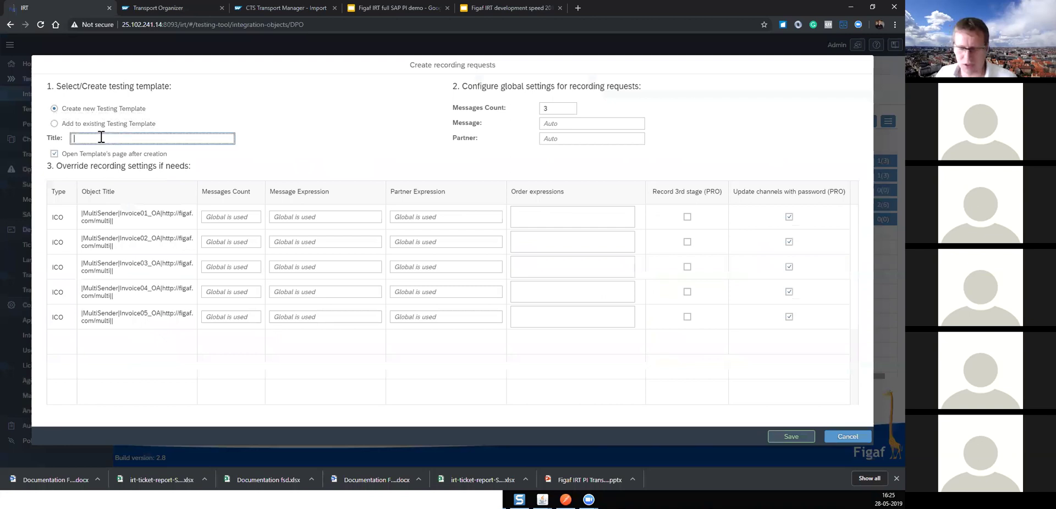
text(FigafLiveDemo)
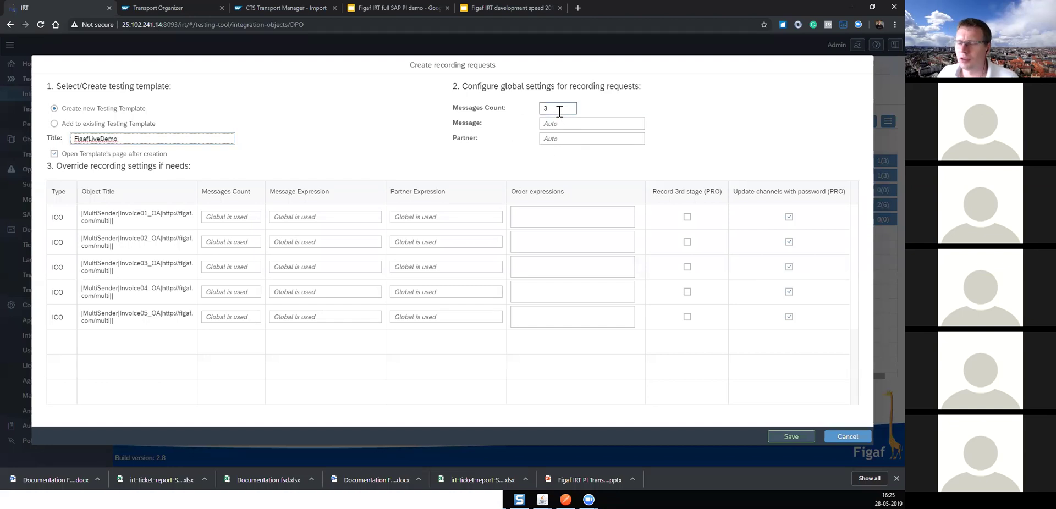
click(555, 139)
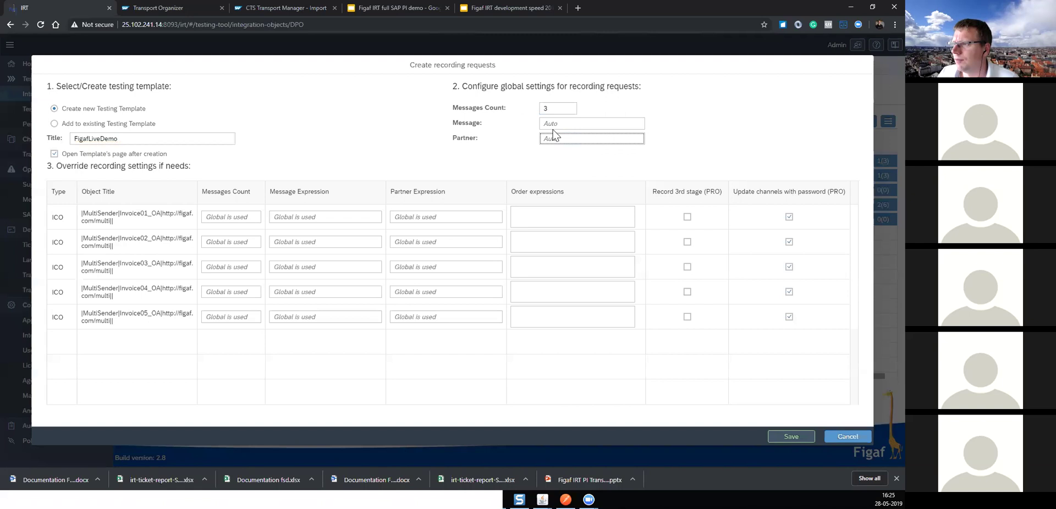
text(//Seller)
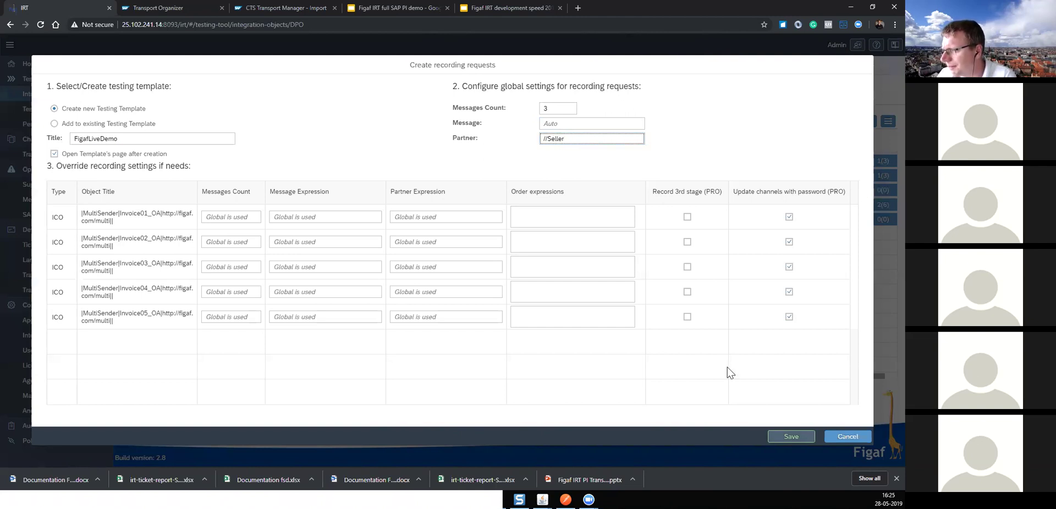
key(Return)
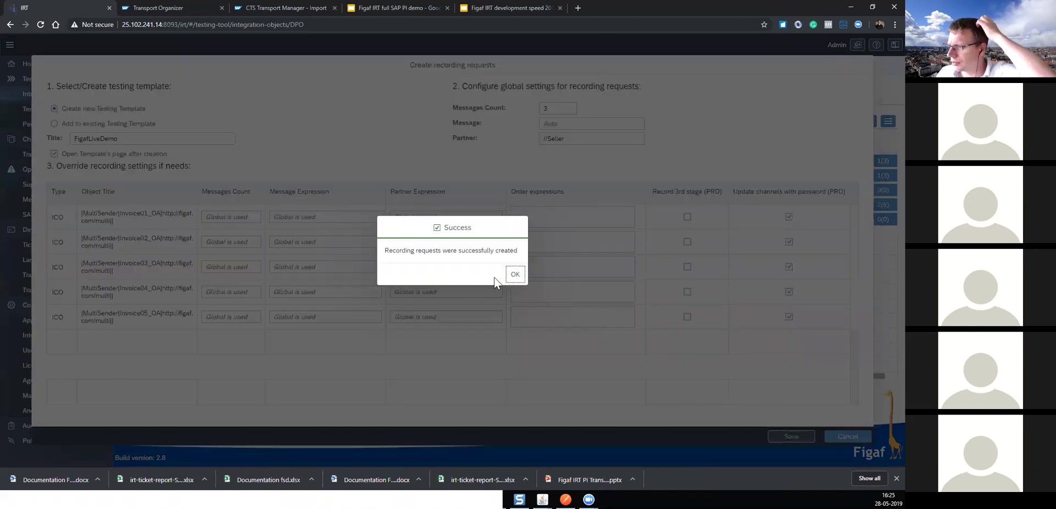
click(516, 274)
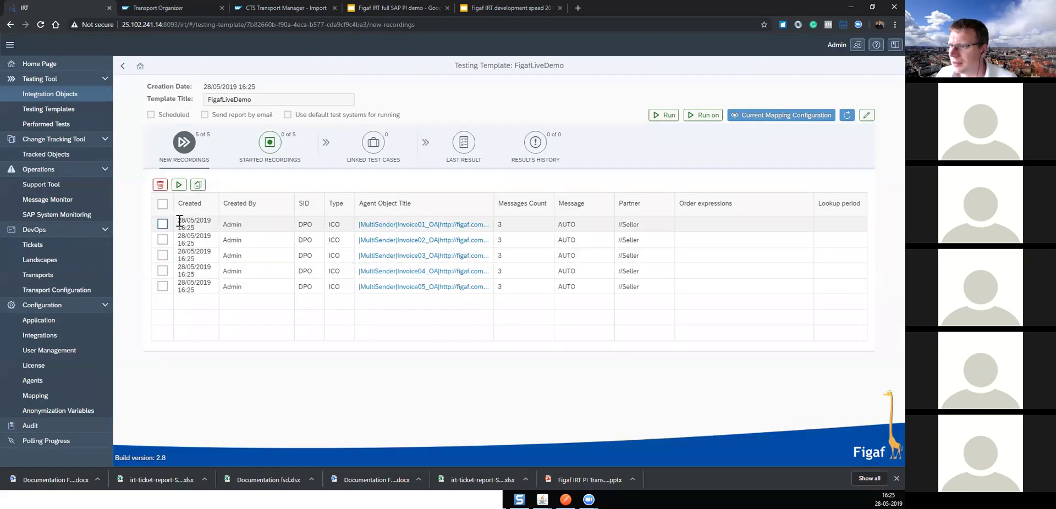
Step: Start all new recordings in the FigafLiveDemo template and refresh the list of started recordings
click(163, 204)
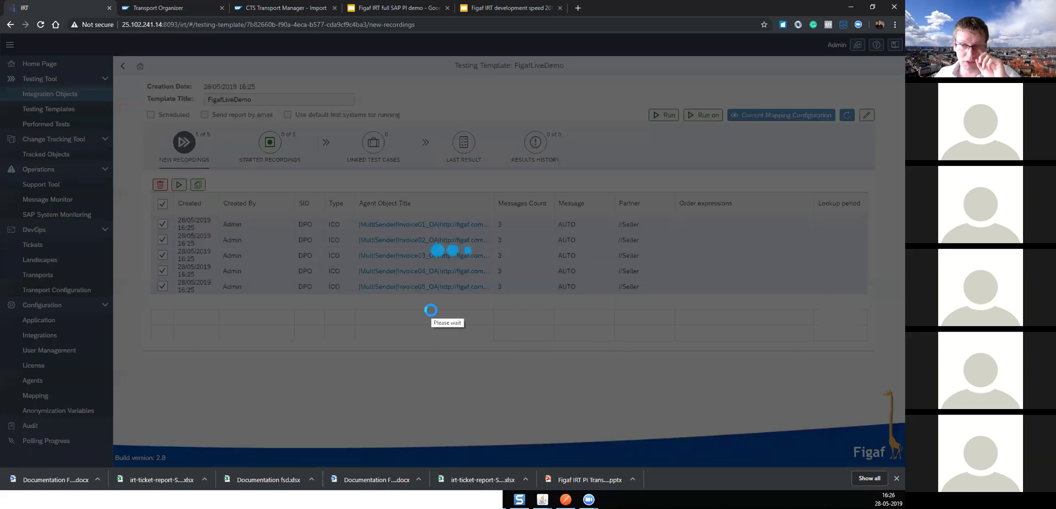
click(515, 274)
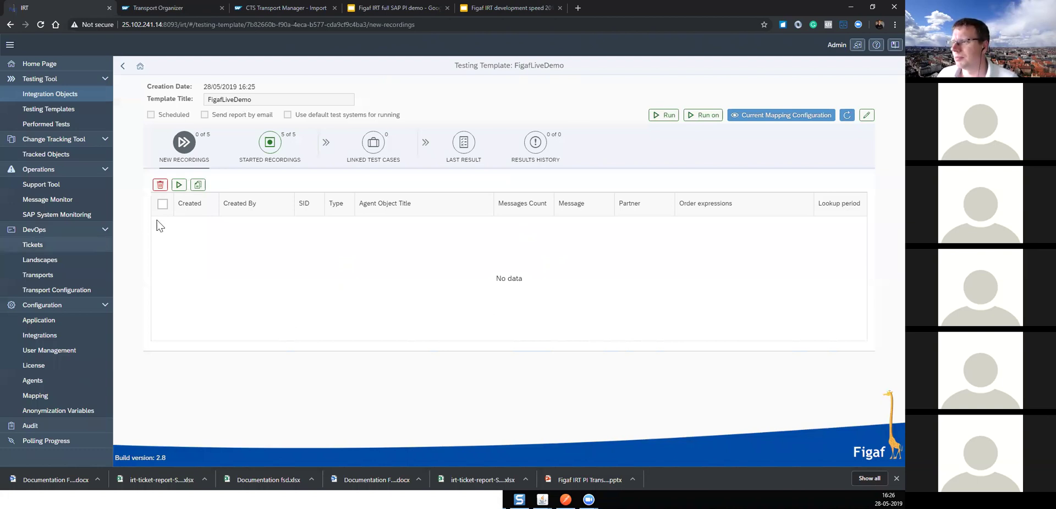
click(263, 148)
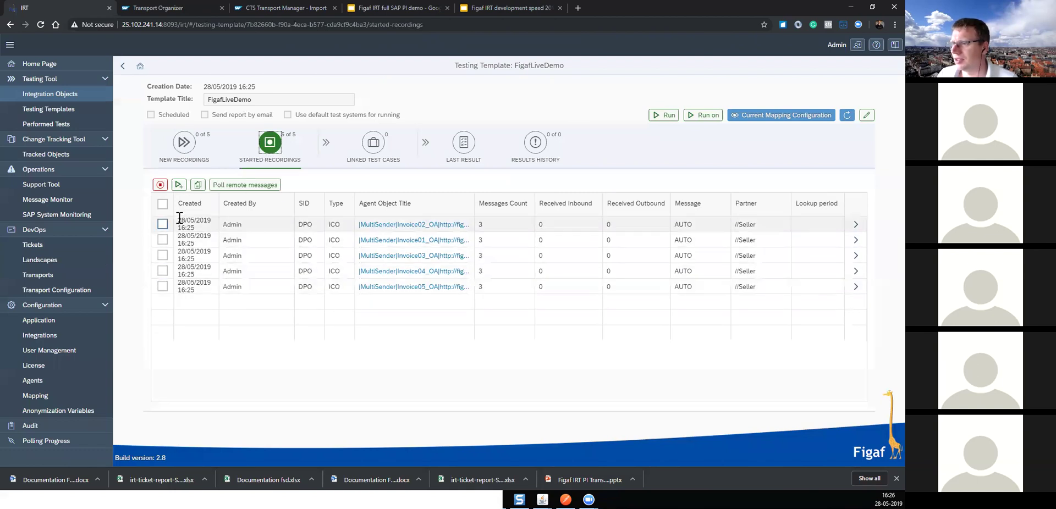
click(846, 116)
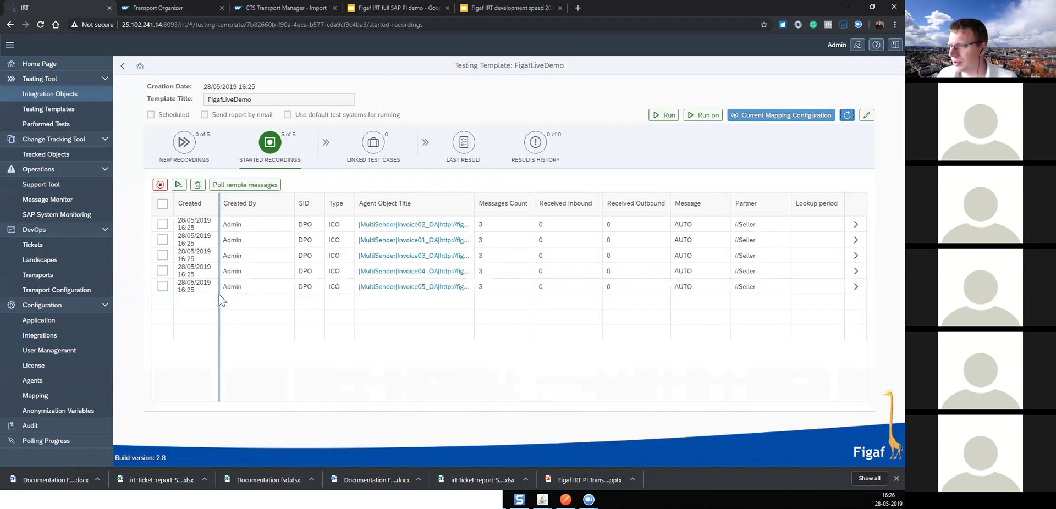
click(162, 204)
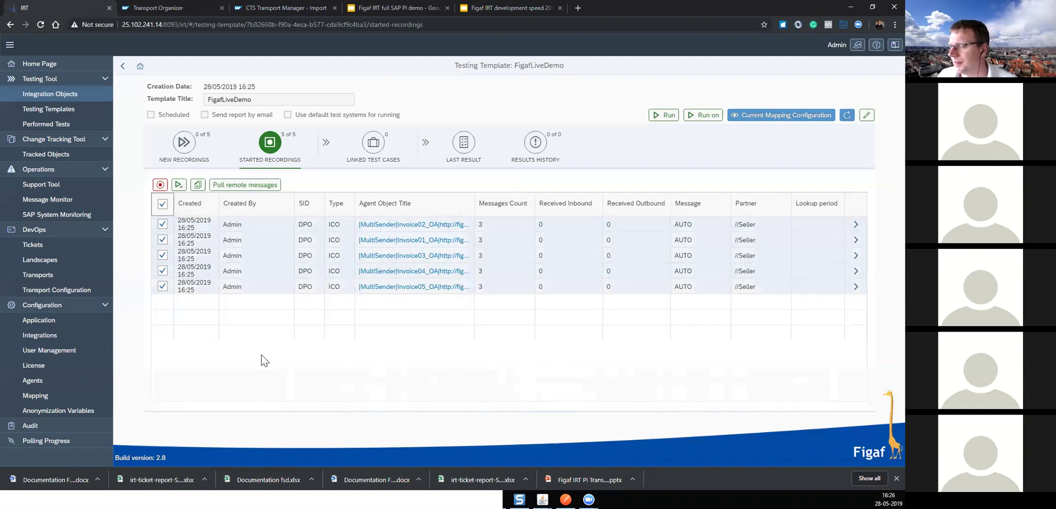
click(848, 117)
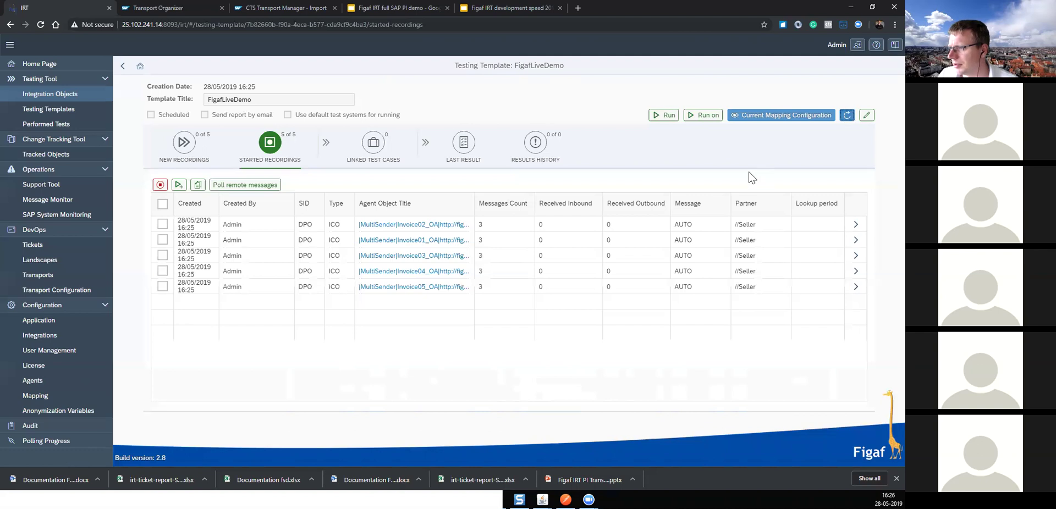
Step: Open the MultiSender Invoice02_OA integration object's default regression test case and view its recorded messages
click(430, 230)
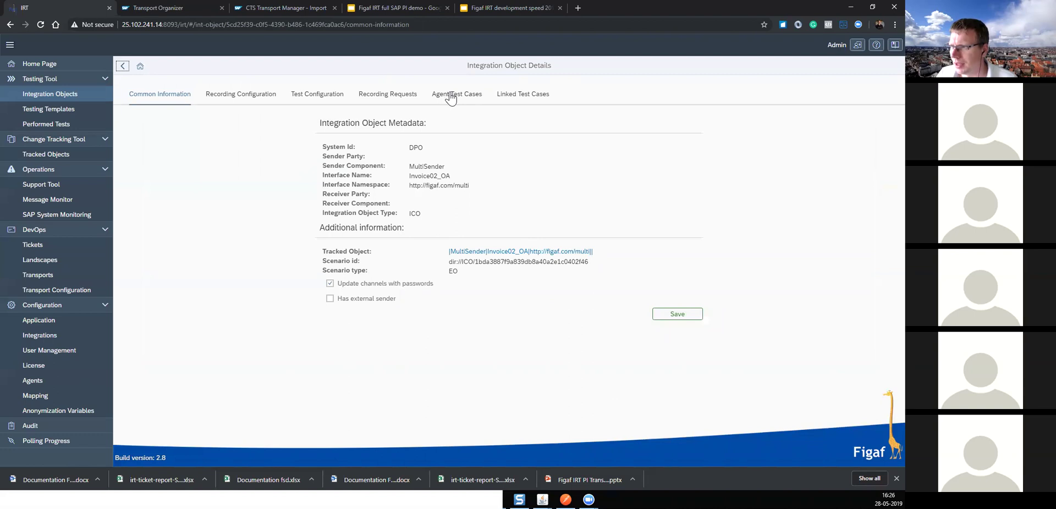
click(450, 97)
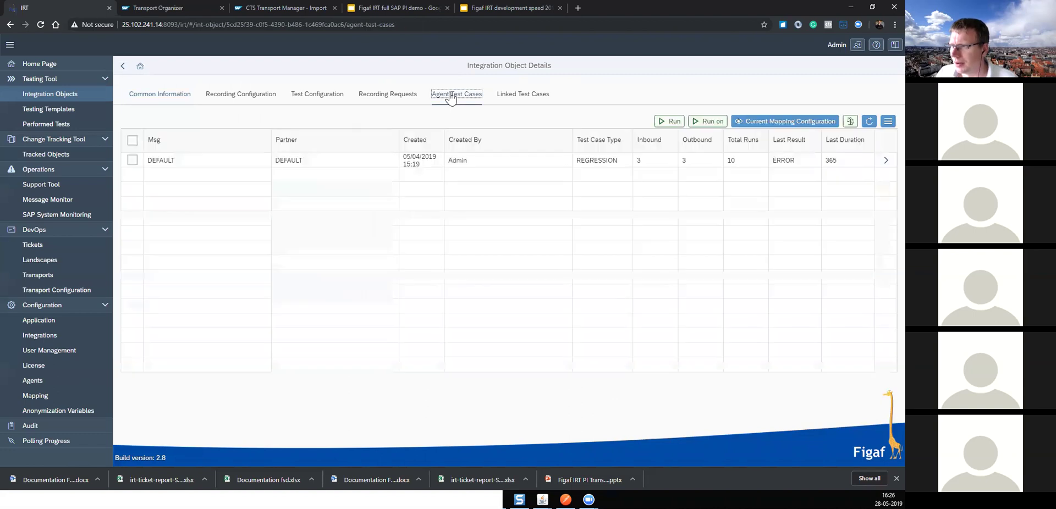
click(885, 163)
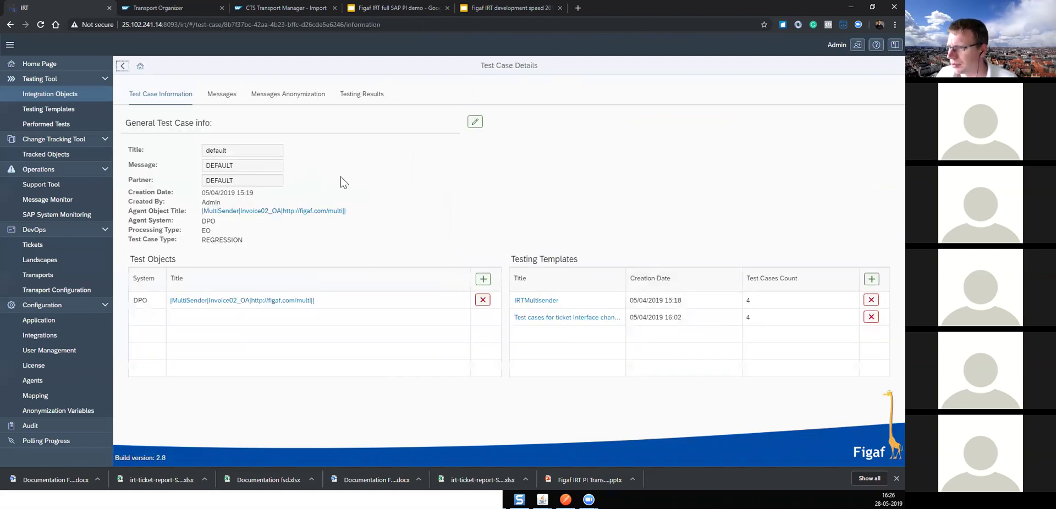
click(234, 95)
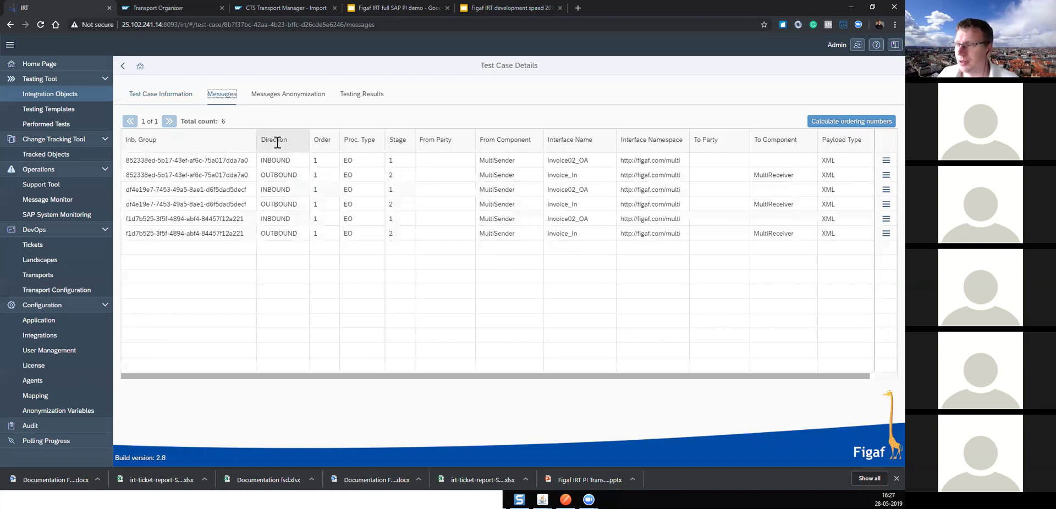
Step: Open the test case's message anonymization and load message group df4e19e7-7453-49a5-8ae1-d6f5dad5decf
click(287, 94)
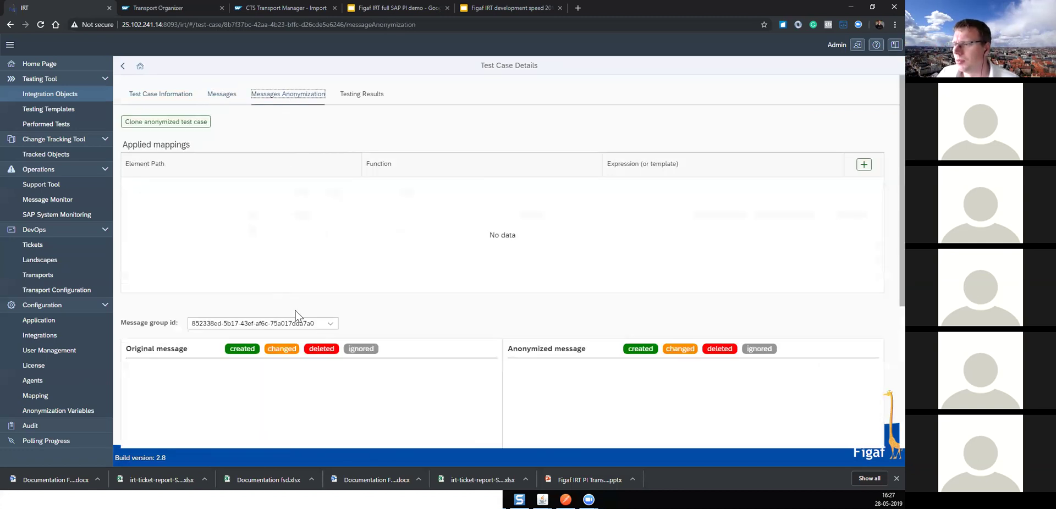
click(330, 324)
click(289, 351)
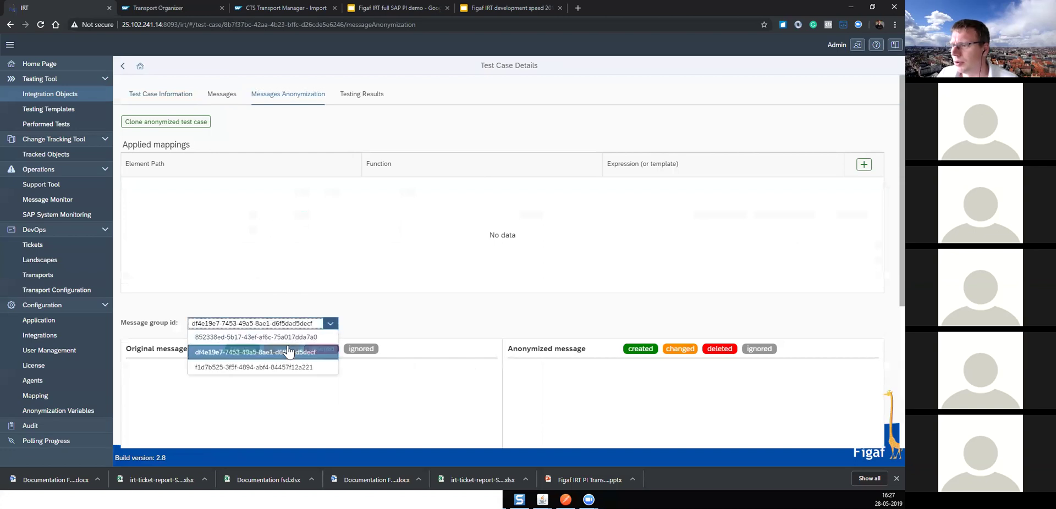
click(160, 380)
click(164, 375)
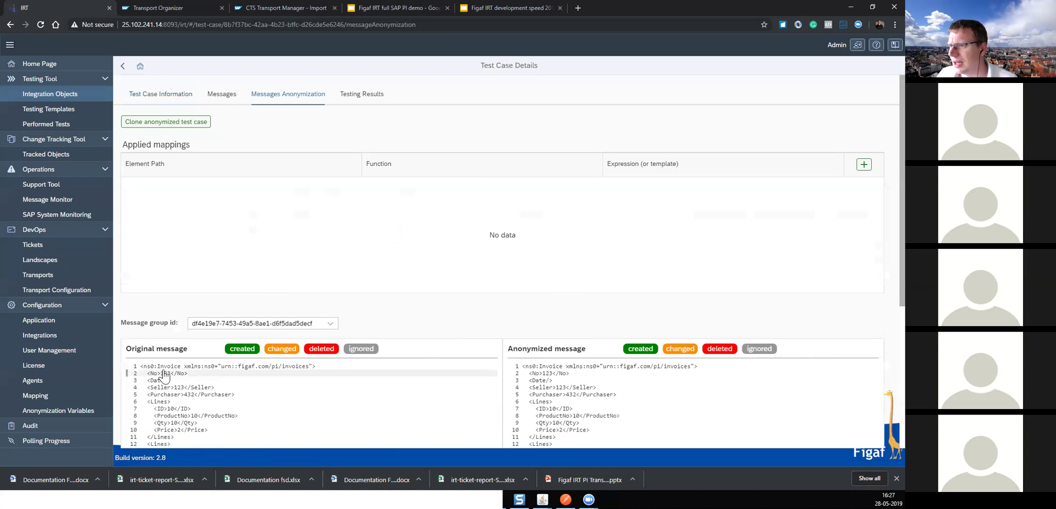
Step: Create an anonymization mapping for /Invoice/No that generates its value from the template ###, test the function, and save it
scroll(163, 362, down, 2)
click(178, 311)
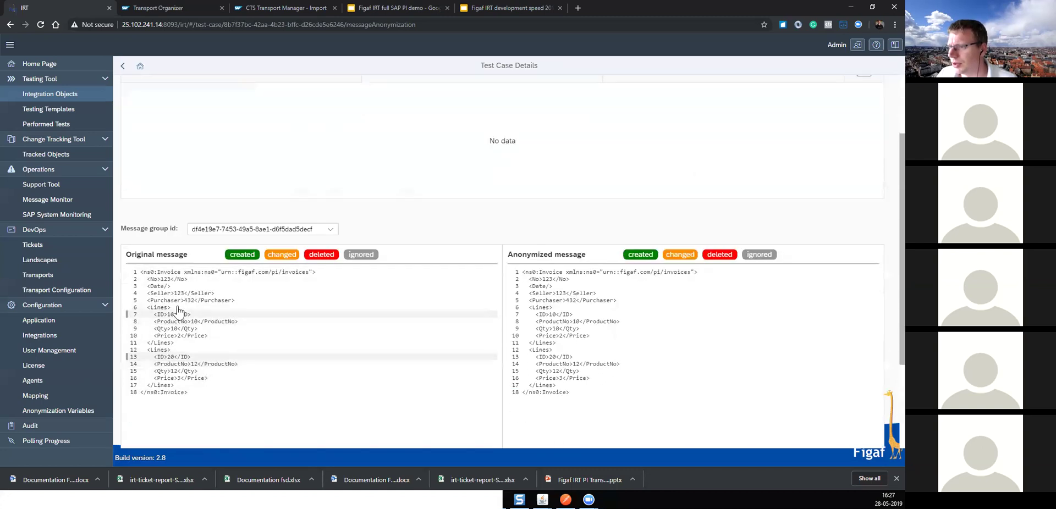
click(178, 279)
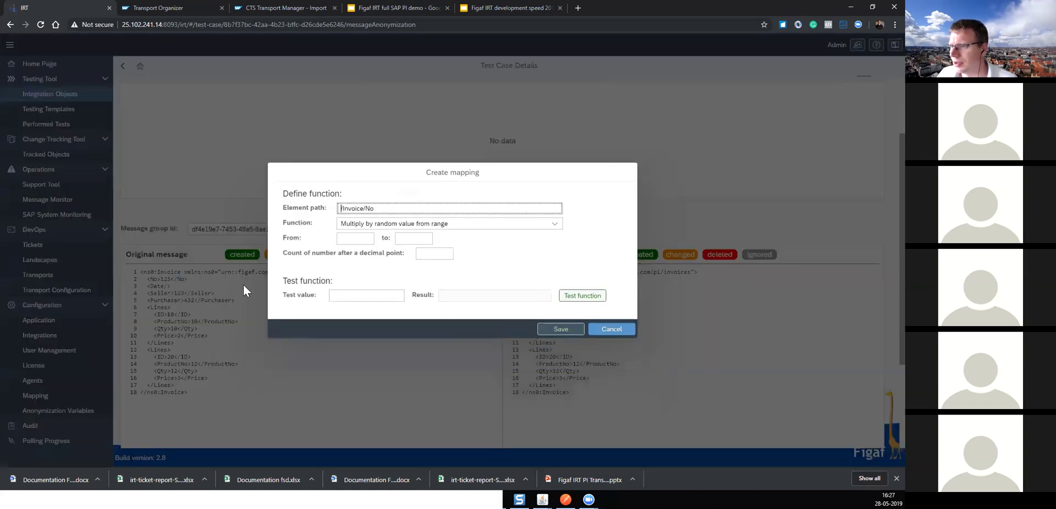
click(496, 227)
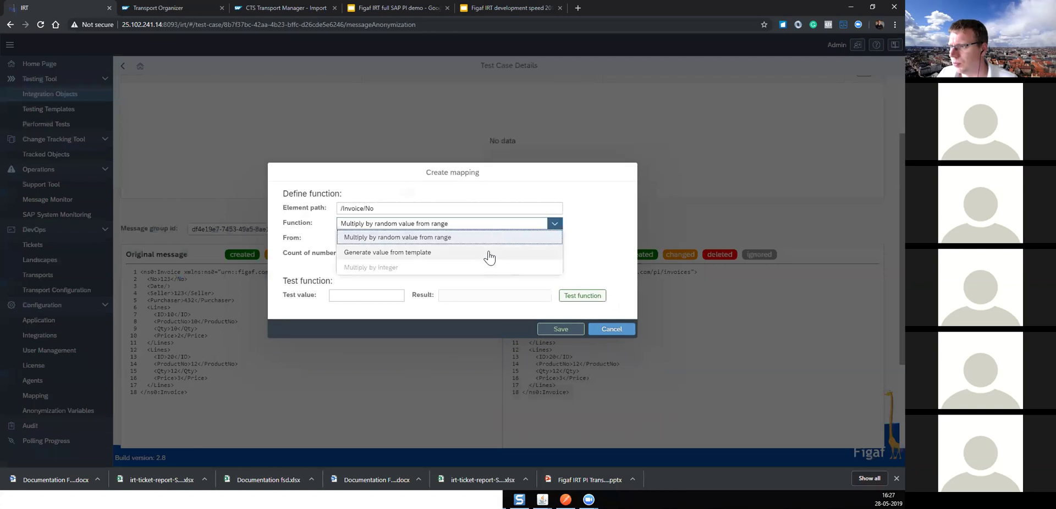
click(489, 257)
click(368, 240)
text(###)
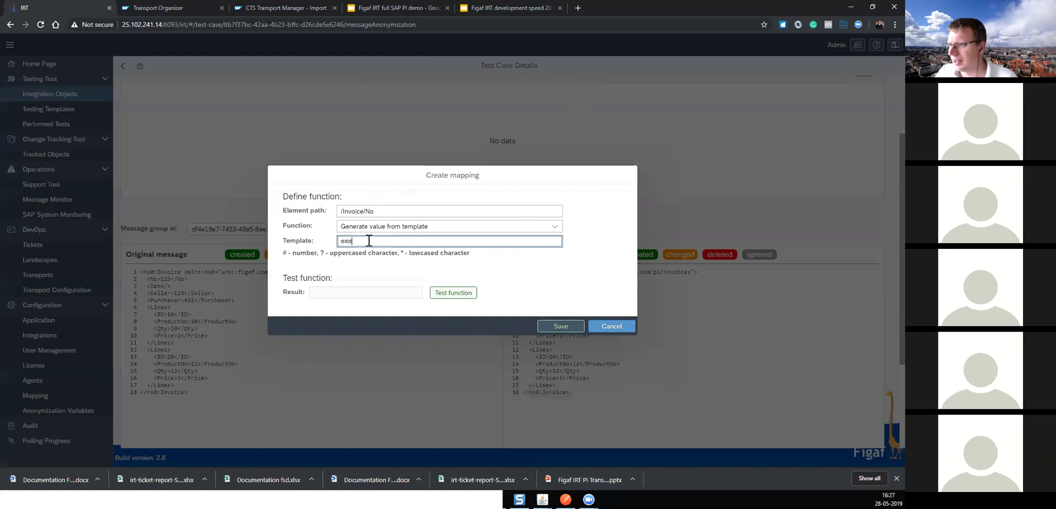
click(459, 294)
click(560, 326)
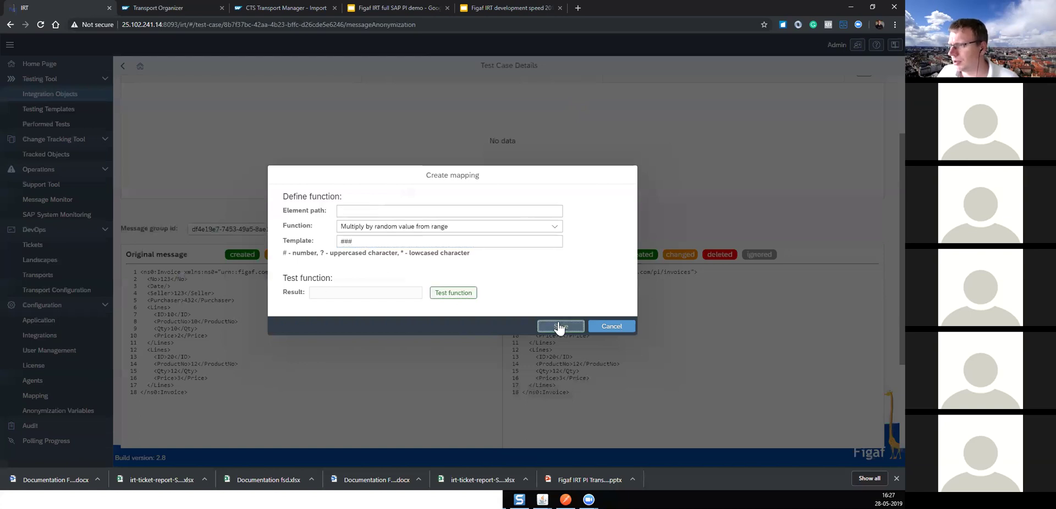
Step: Create an anonymization mapping for /Invoice/Seller that generates its value from the template ${firstname}, test the function, and save it
click(514, 277)
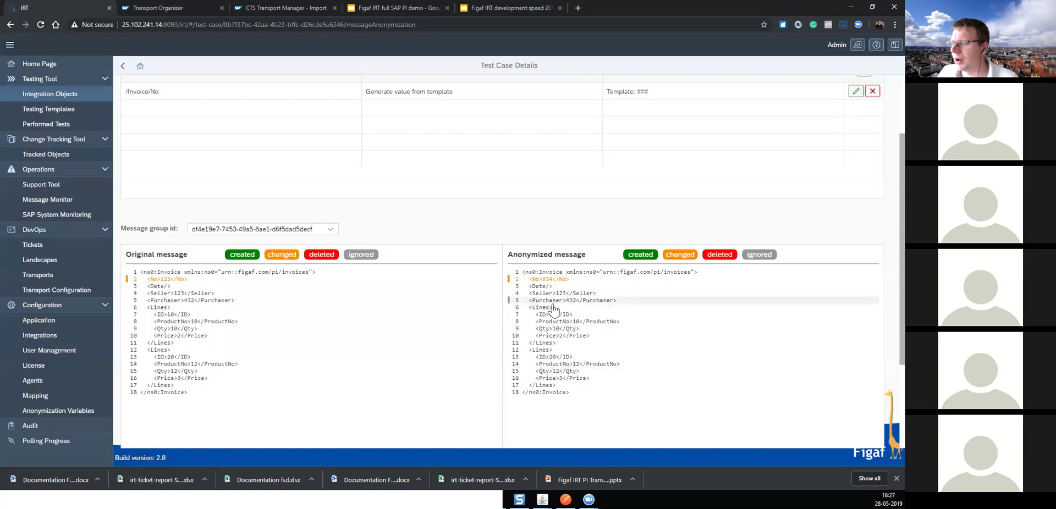
click(188, 295)
click(395, 258)
click(400, 285)
click(373, 243)
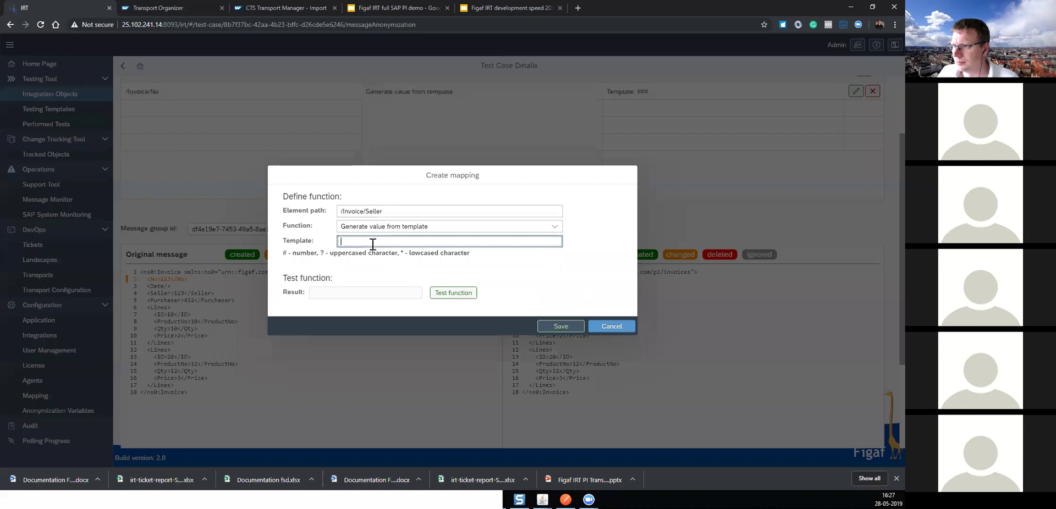
text($)
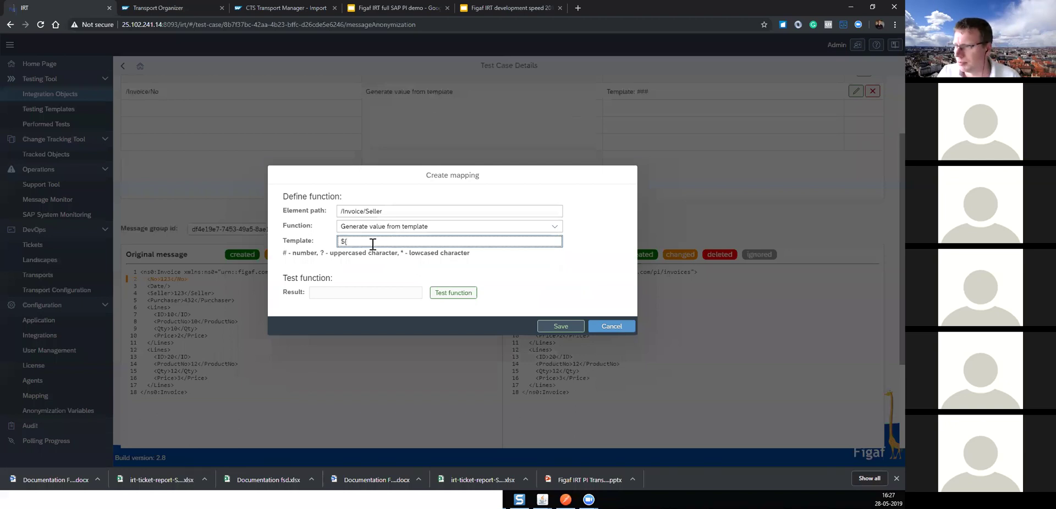
text({firs)
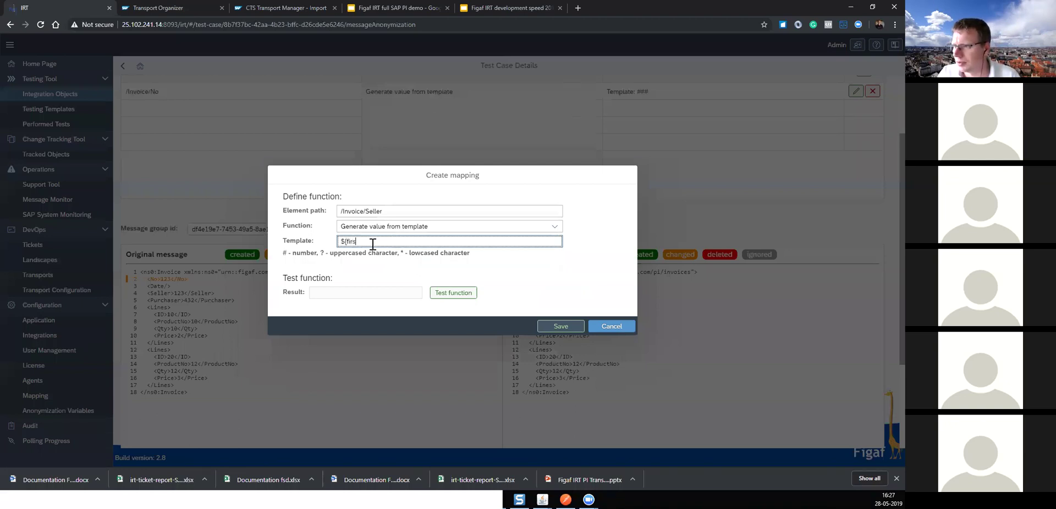
text(tname})
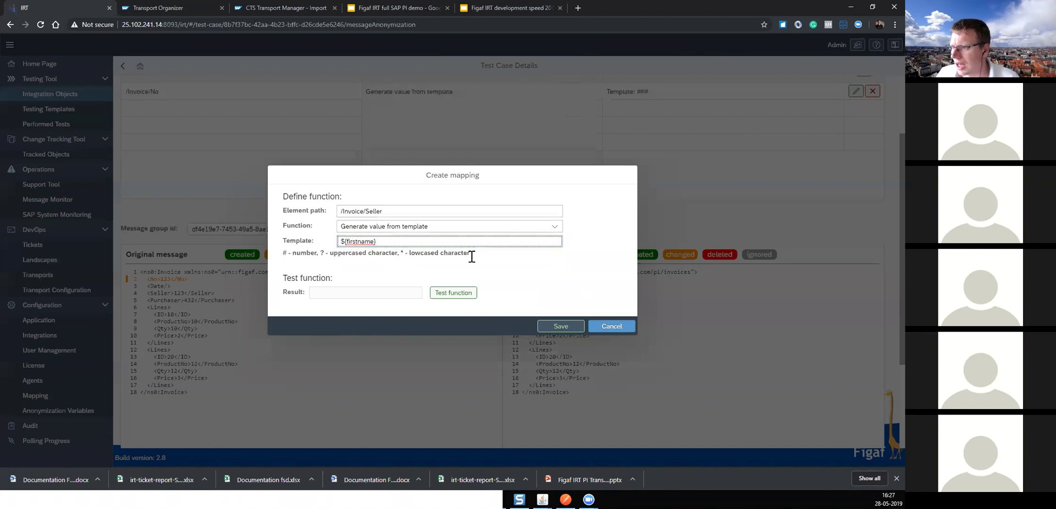
click(453, 293)
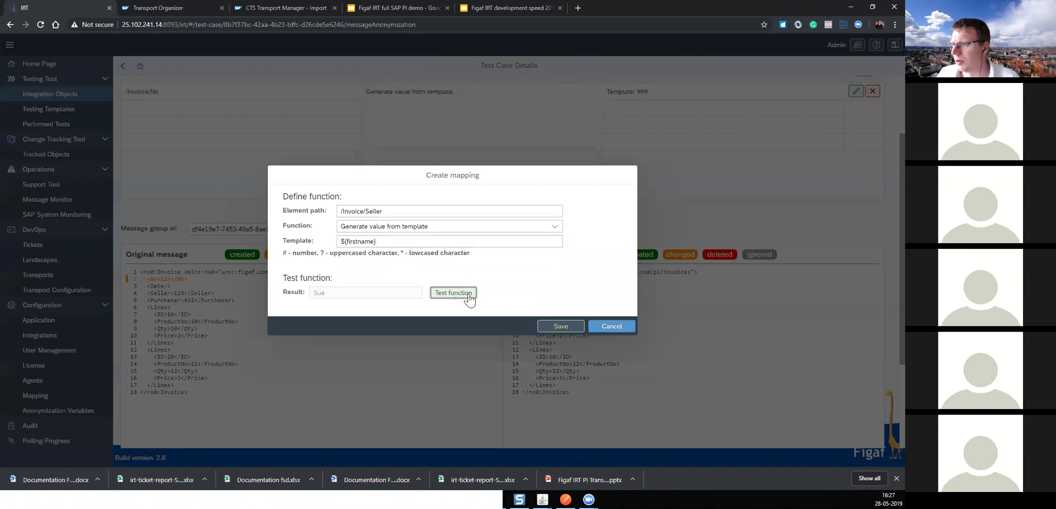
click(551, 325)
click(513, 275)
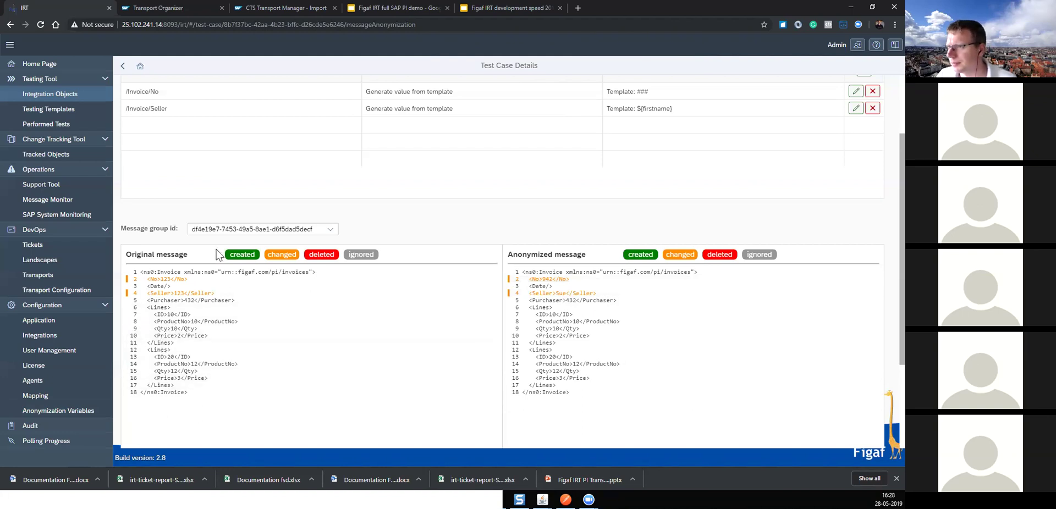
click(133, 287)
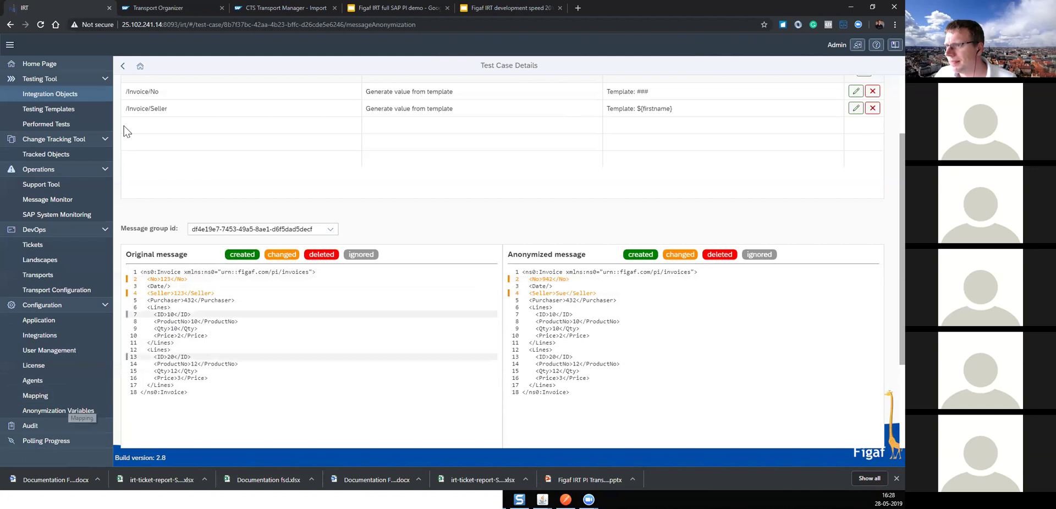
click(76, 186)
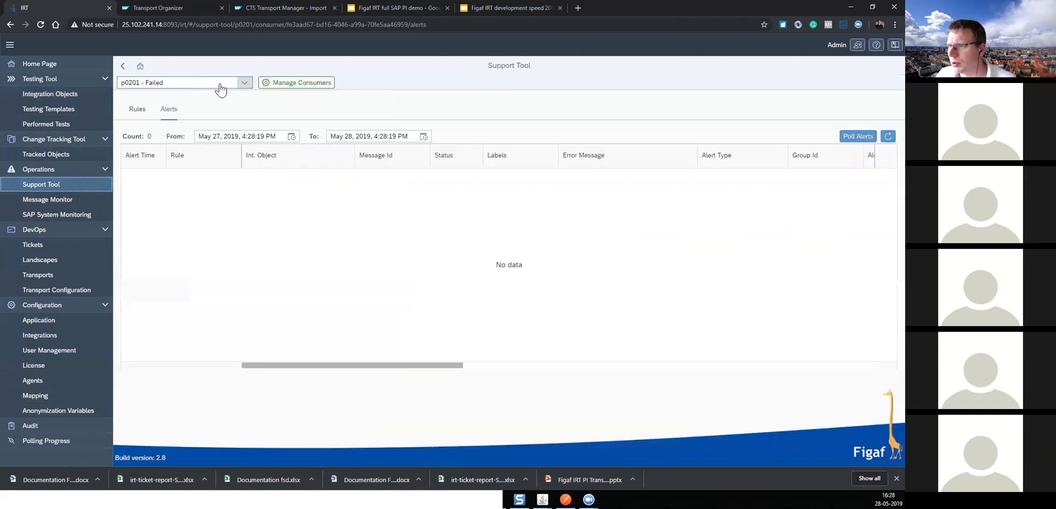
click(222, 84)
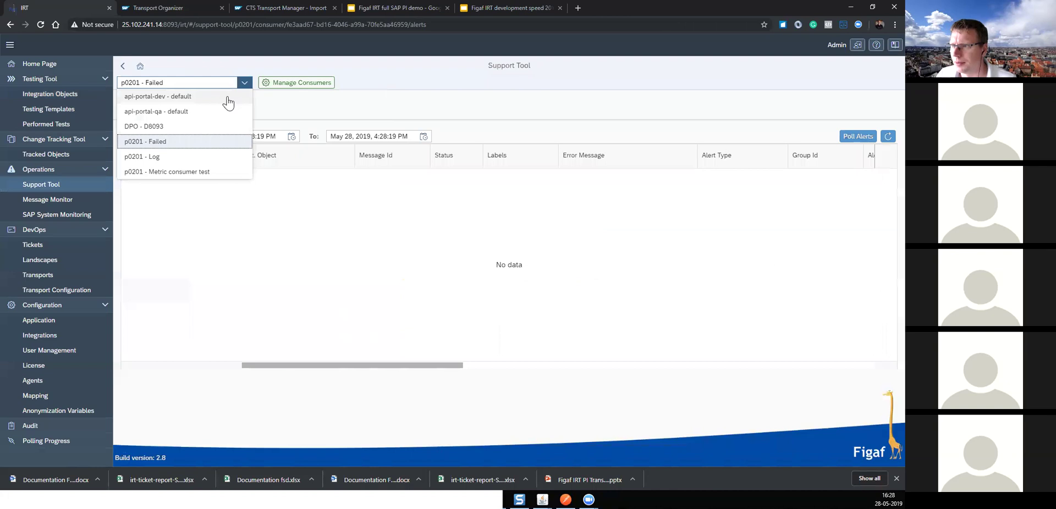
click(223, 127)
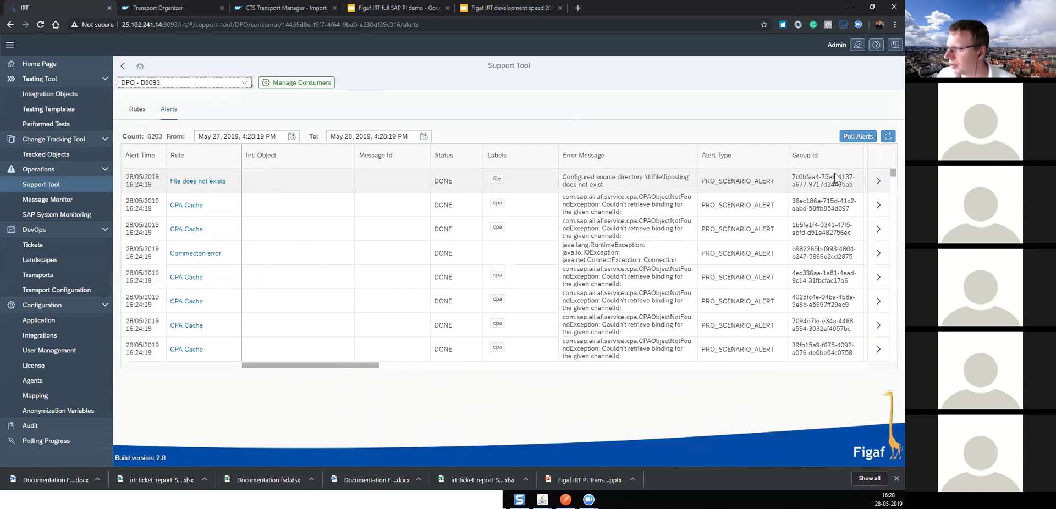
Step: Open the newest "File does not exists" alert and examine its common metadata, error text and alert metadata XML
click(884, 182)
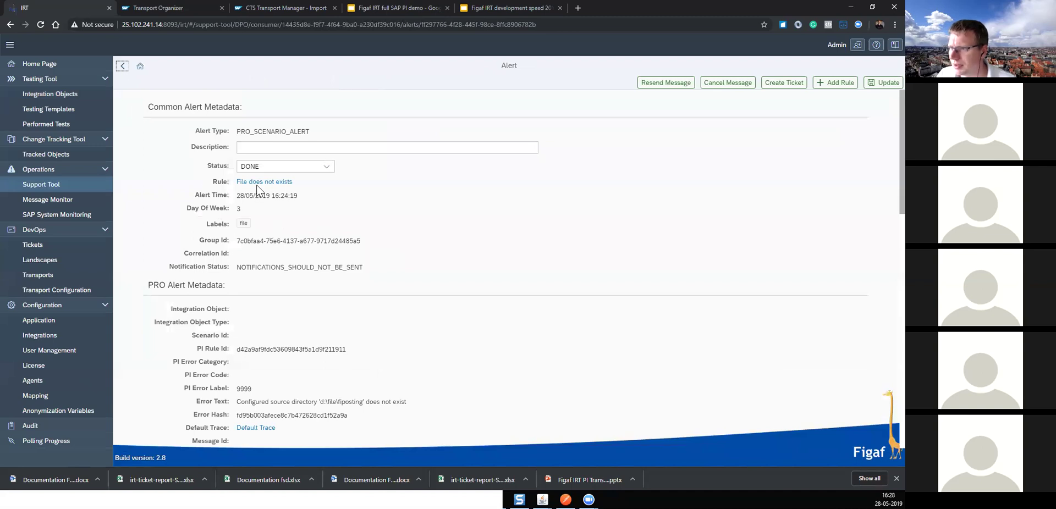
scroll(313, 234, down, 6)
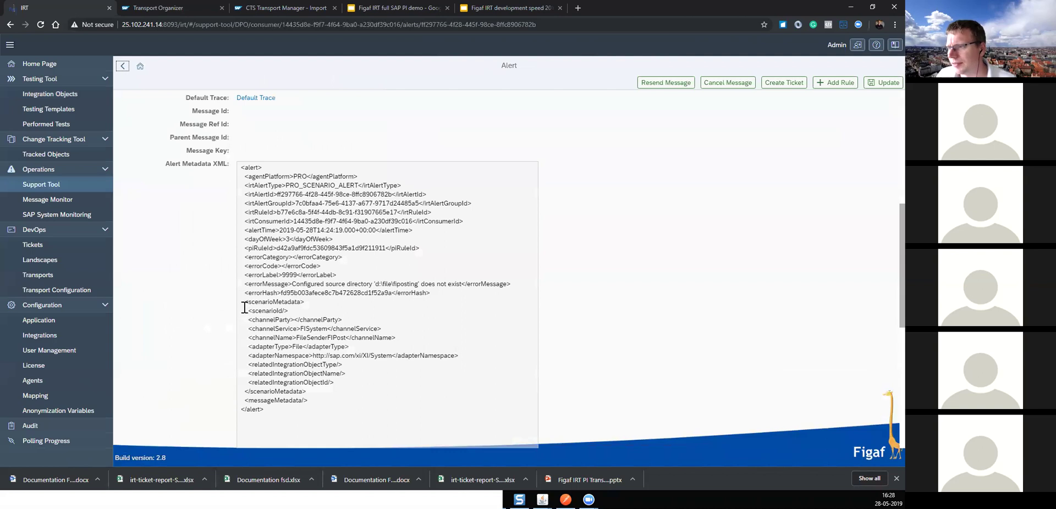
scroll(248, 319, down, 1)
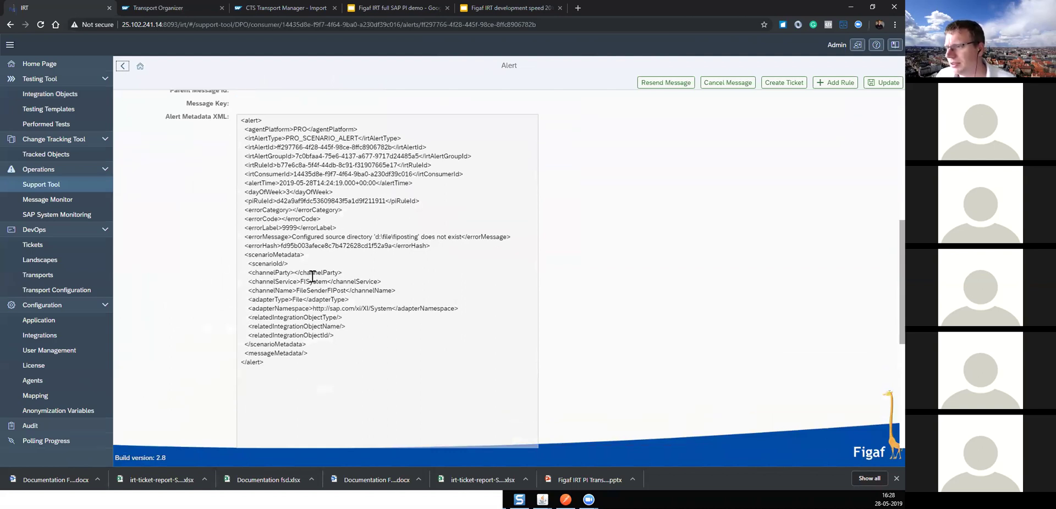
scroll(294, 276, up, 5)
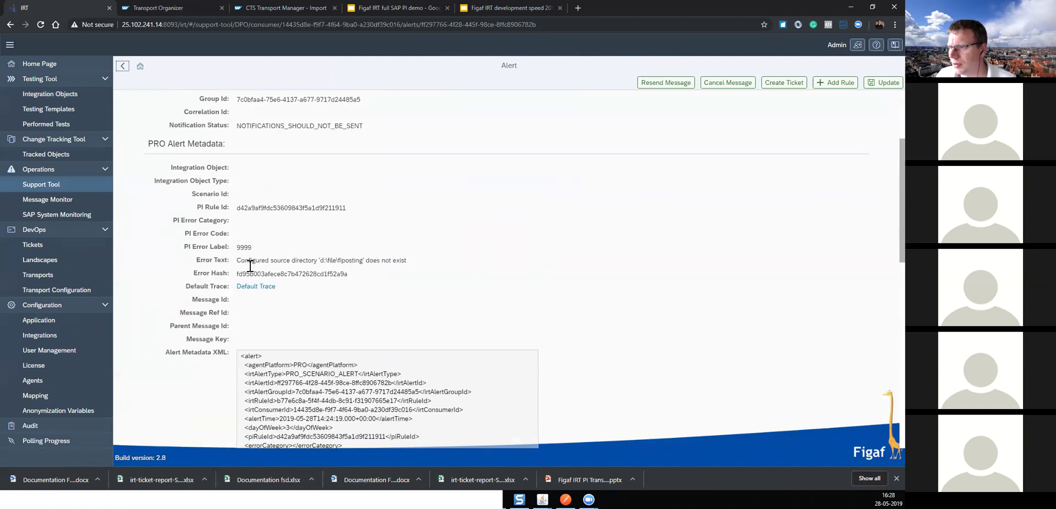
scroll(258, 231, up, 2)
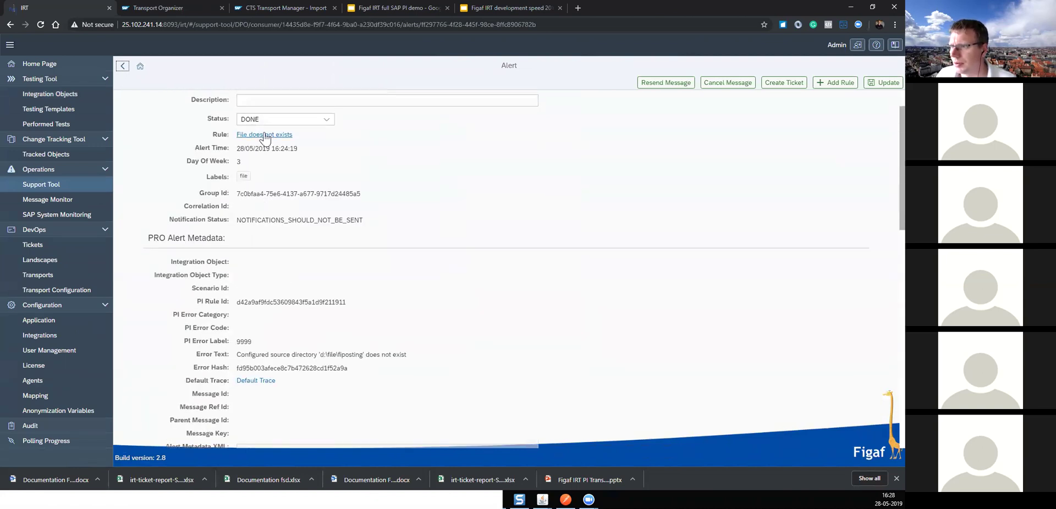
Step: Open the alert's "File does not exists" rule and test it against its test payload
click(257, 142)
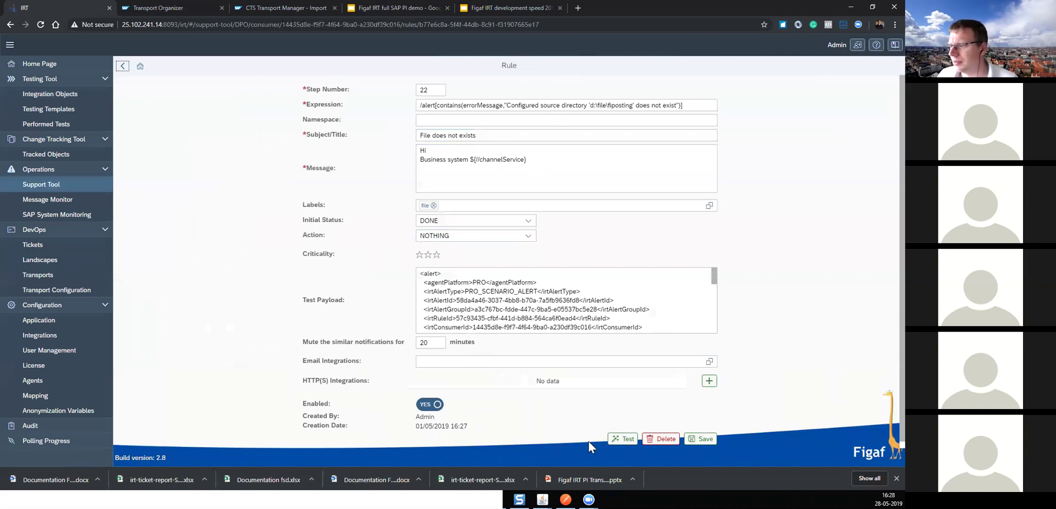
click(623, 439)
click(515, 278)
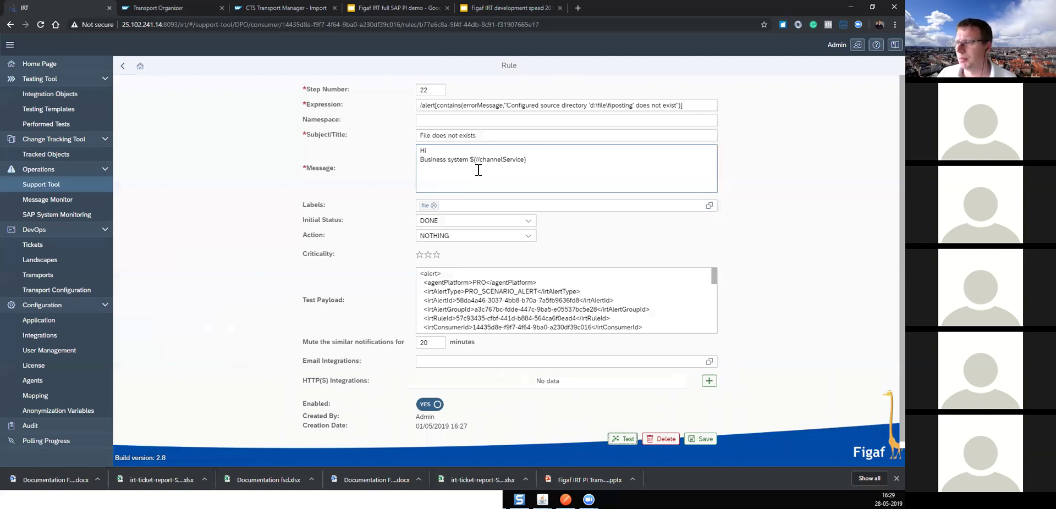
Step: Switch the rule's action to REPROCESS and back to NOTHING, and return to the alert list without saving
click(498, 236)
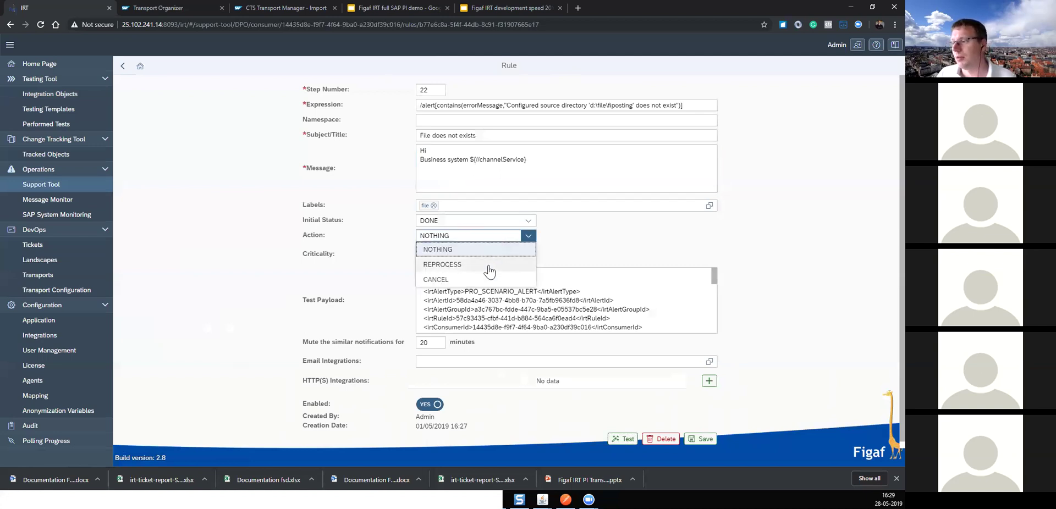
click(488, 266)
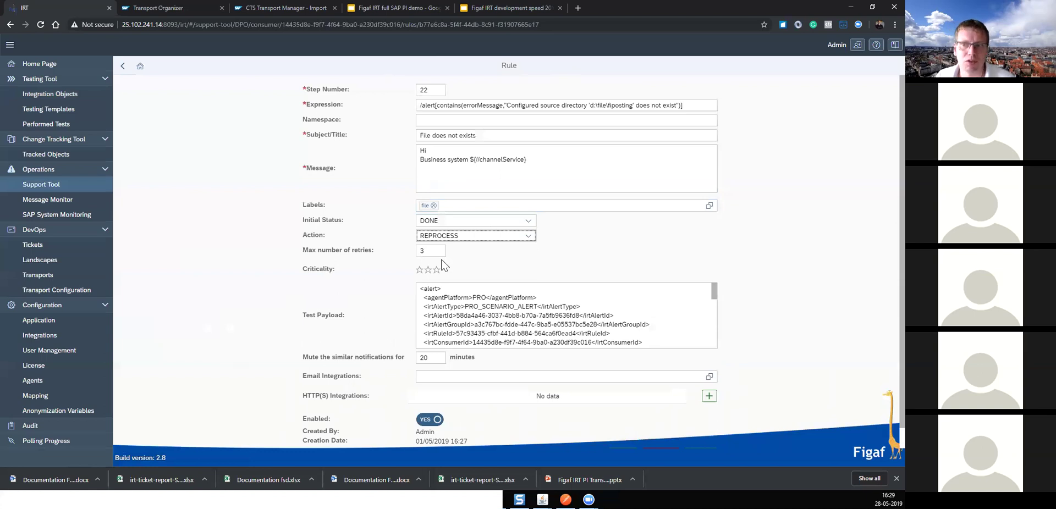
click(454, 238)
click(464, 252)
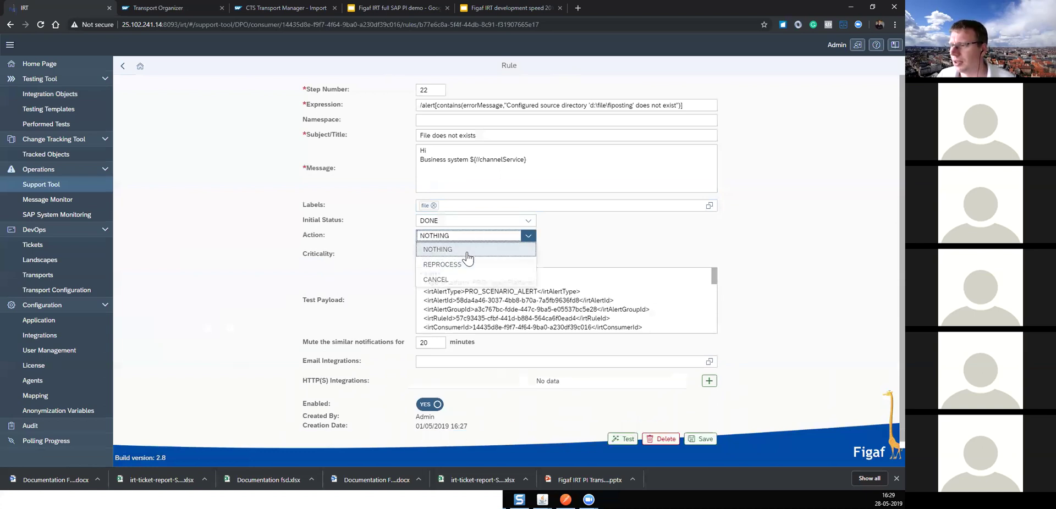
click(540, 168)
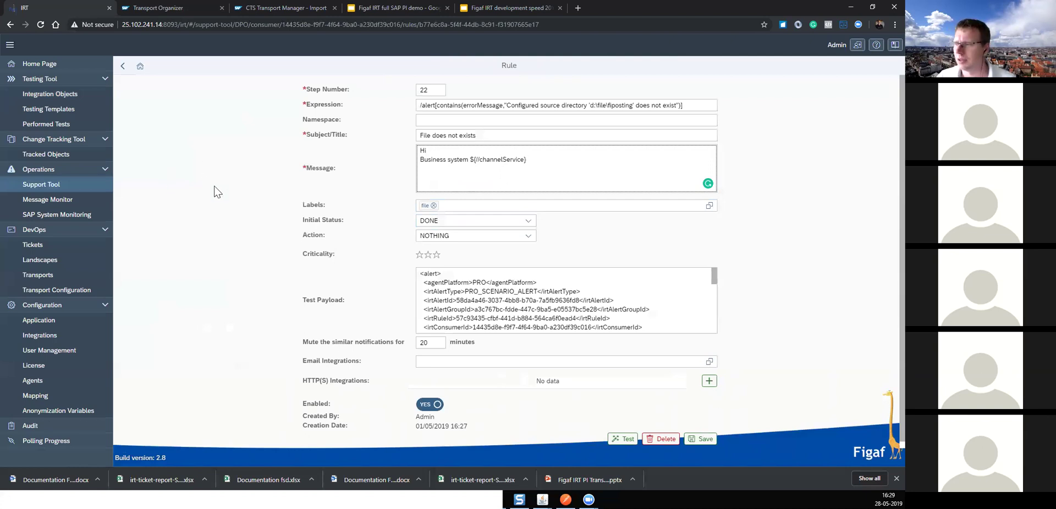
click(121, 67)
click(122, 66)
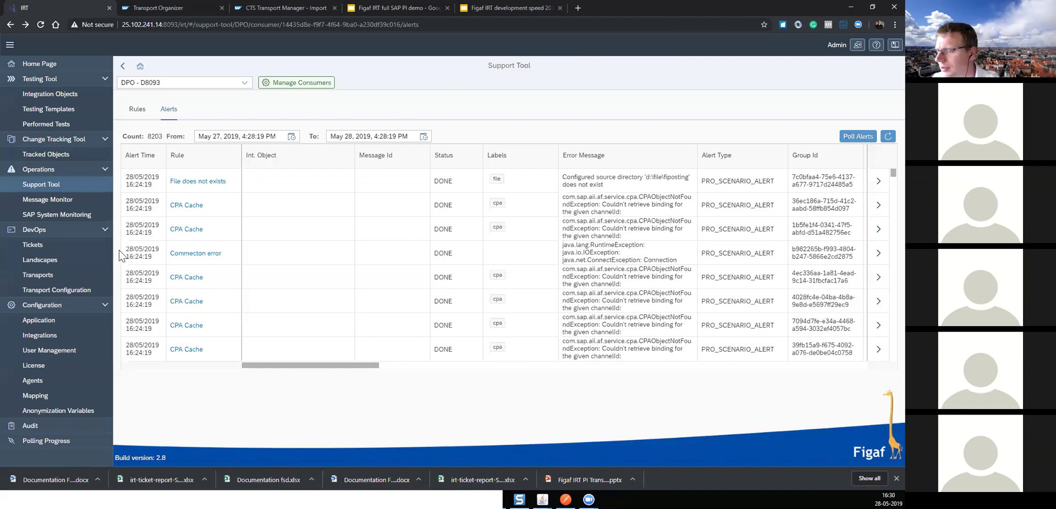
Step: Switch to the Figaf IRT full SAP PI demo presentation and go through its slides from Documentation to Keep knowledge
click(383, 8)
scroll(76, 314, down, 3)
click(79, 331)
scroll(77, 328, down, 1)
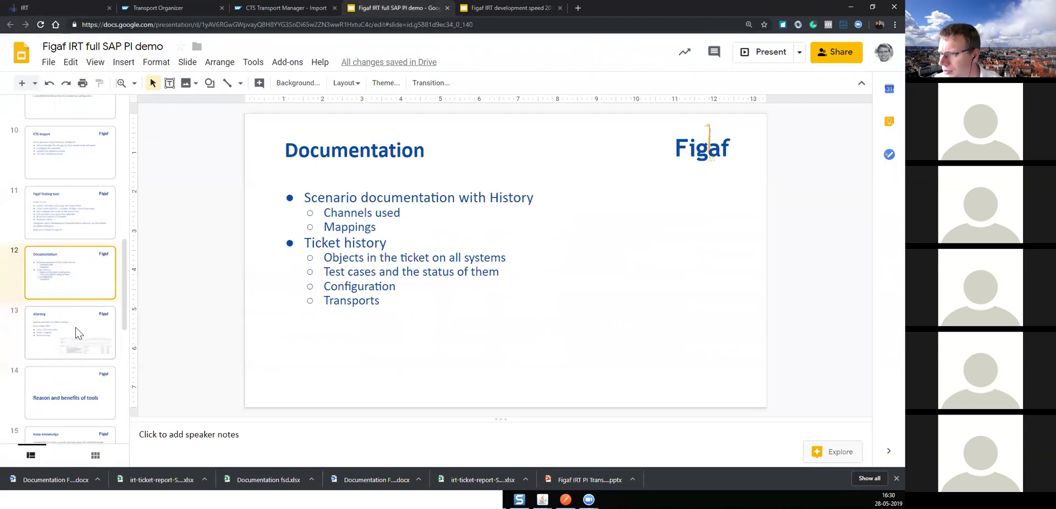
click(75, 328)
scroll(75, 328, down, 2)
scroll(76, 330, down, 1)
click(94, 271)
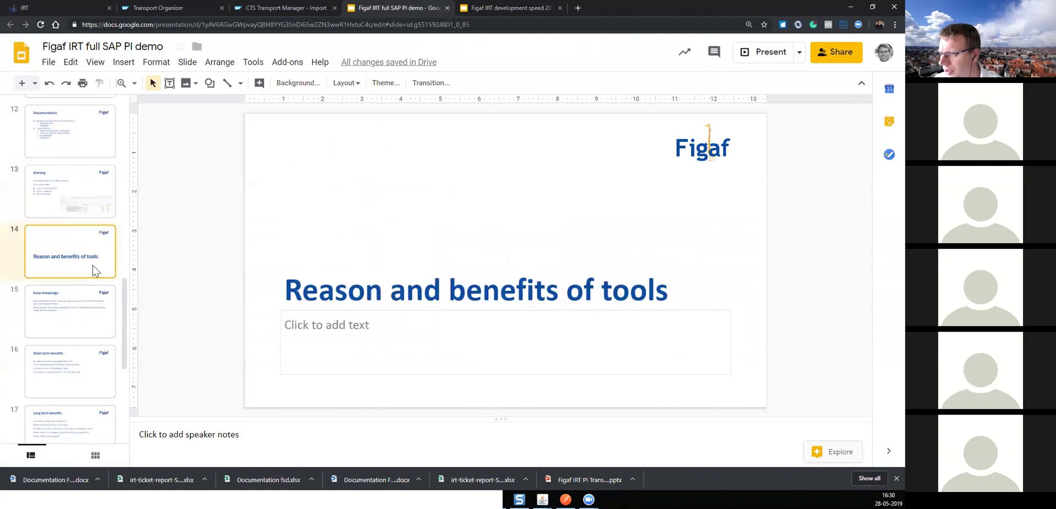
click(86, 314)
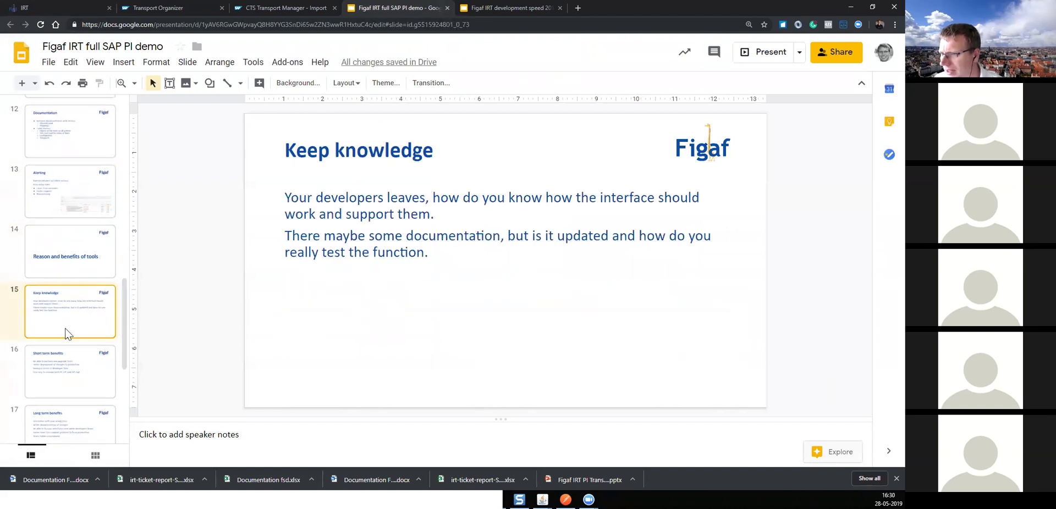
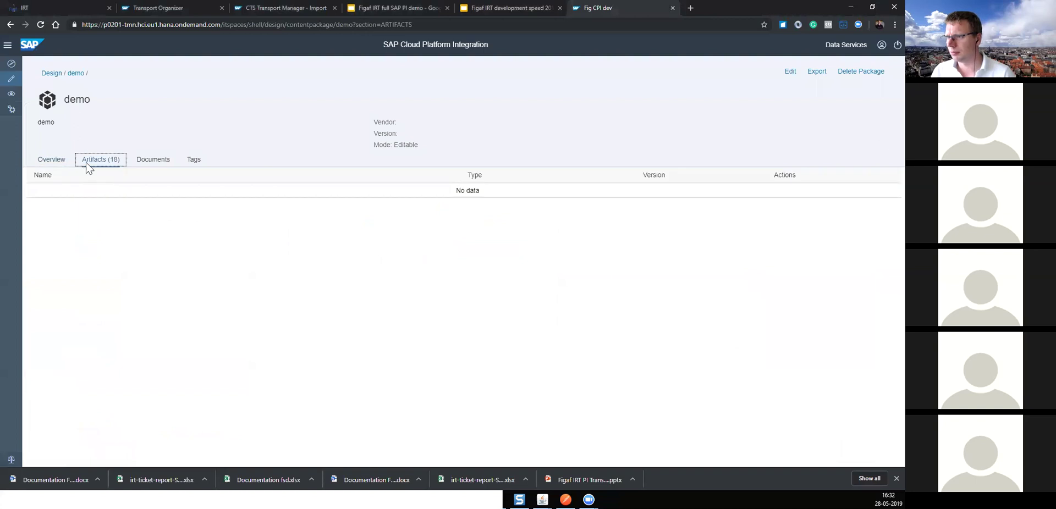
Step: In SAP Cloud Platform Integration, search the demo package's artifacts for fsd and open that integration flow for editing
click(759, 180)
text(fsd)
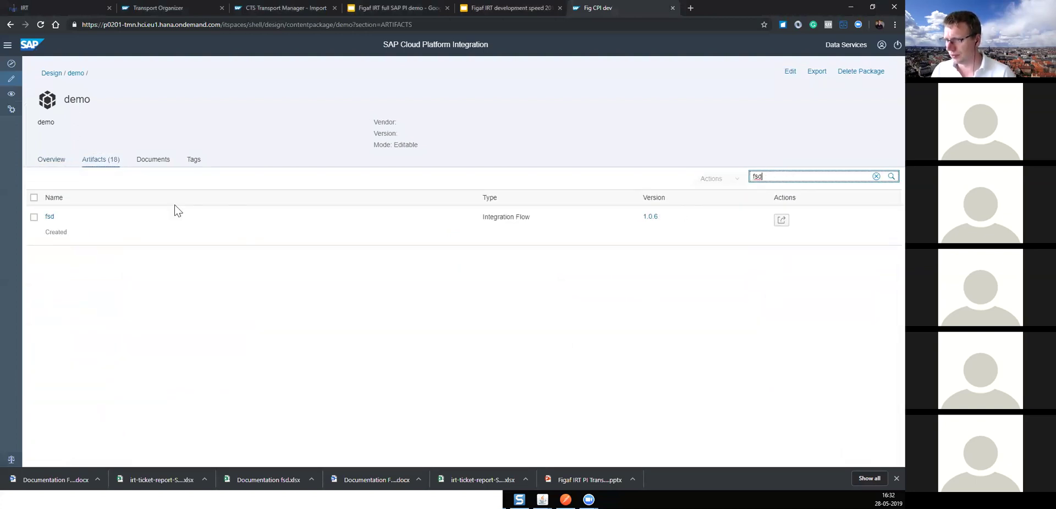
click(50, 217)
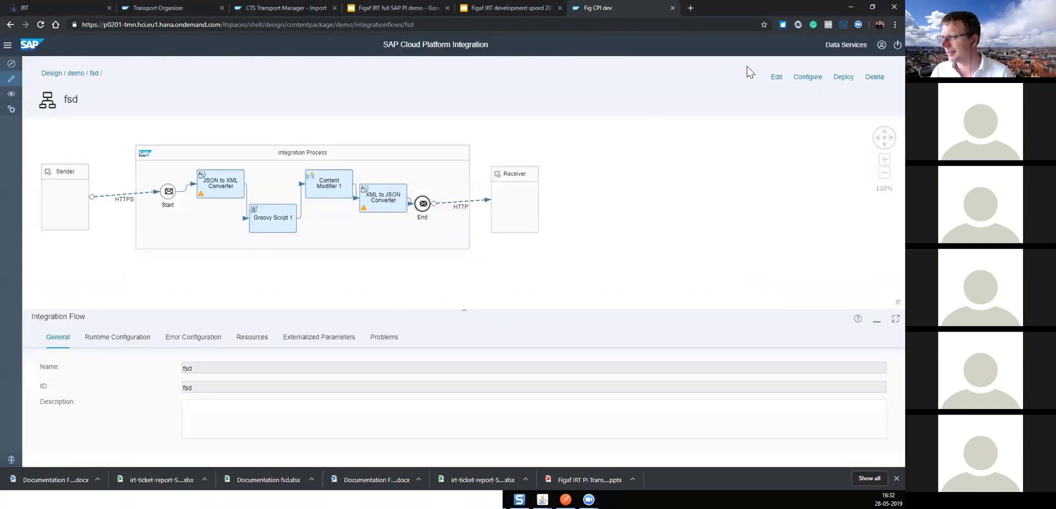
click(776, 77)
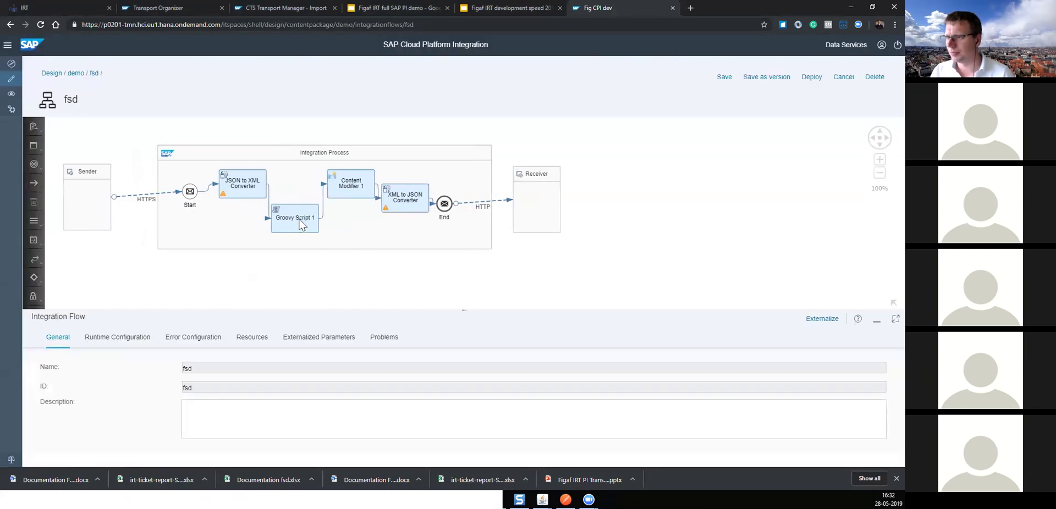
Step: Open the script file /script/script1.groovy used by the Groovy Script 1 step
click(295, 221)
click(101, 337)
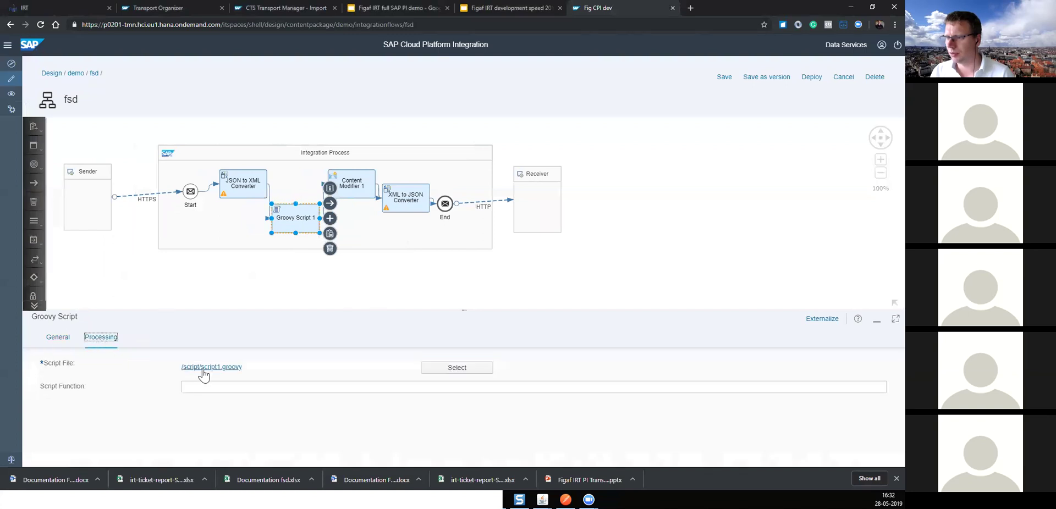
click(204, 368)
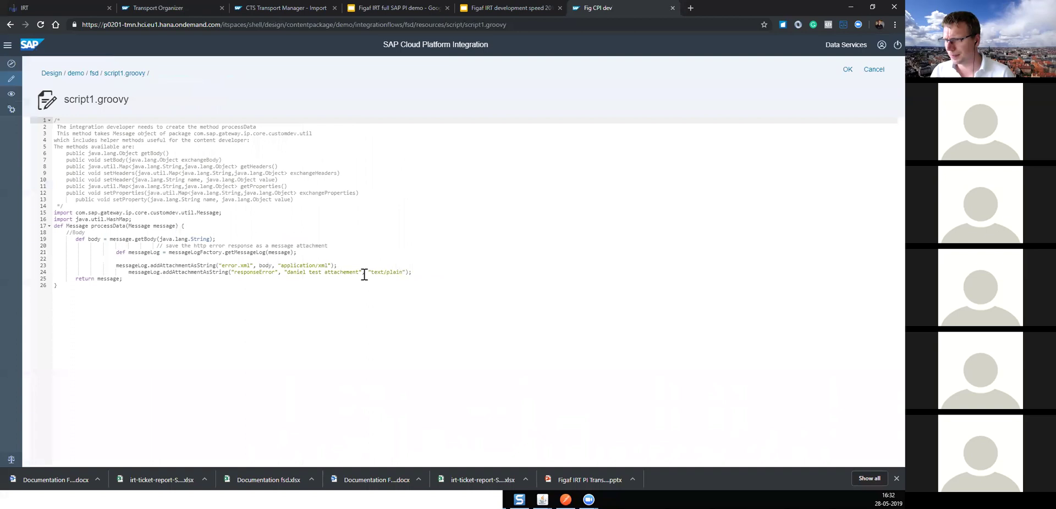
Step: Add the comment //demo on a new line after the responseError attachment line and accept the script change
click(439, 271)
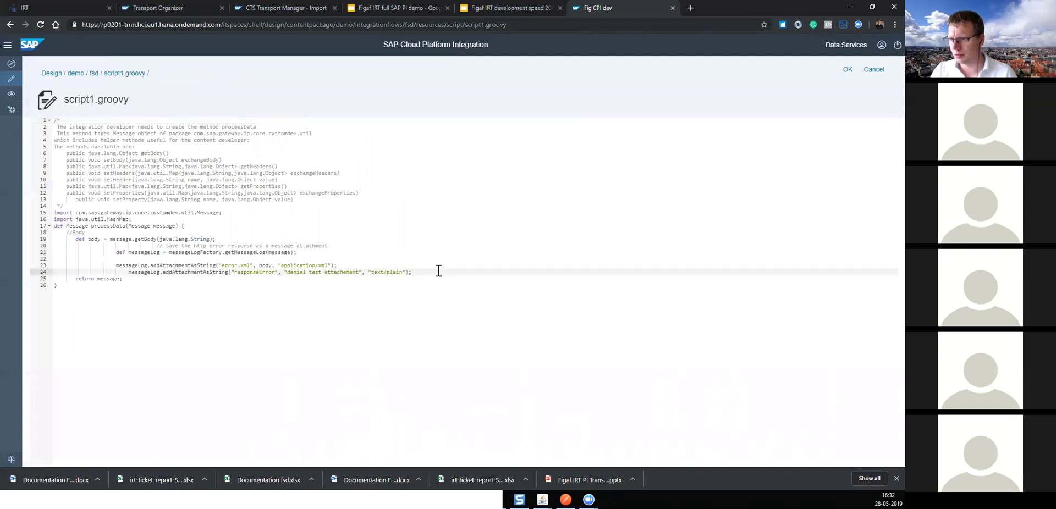
key(Return)
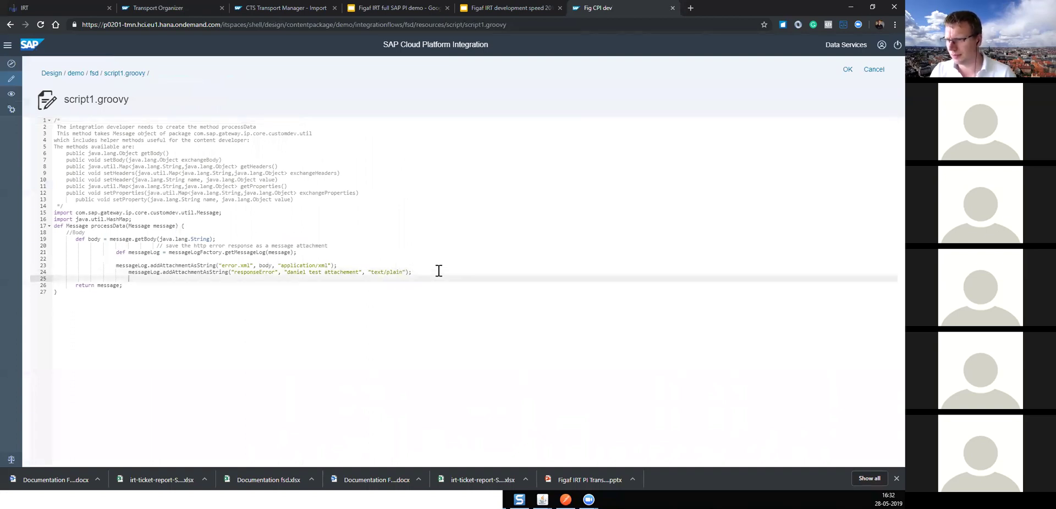
text(//dmeo)
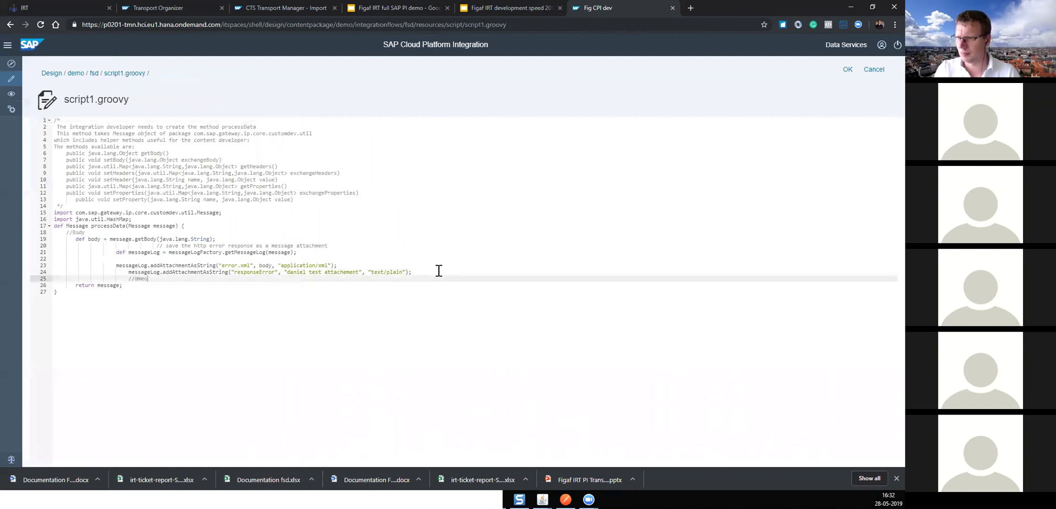
key(Return)
key(BackSpace)
text(emo)
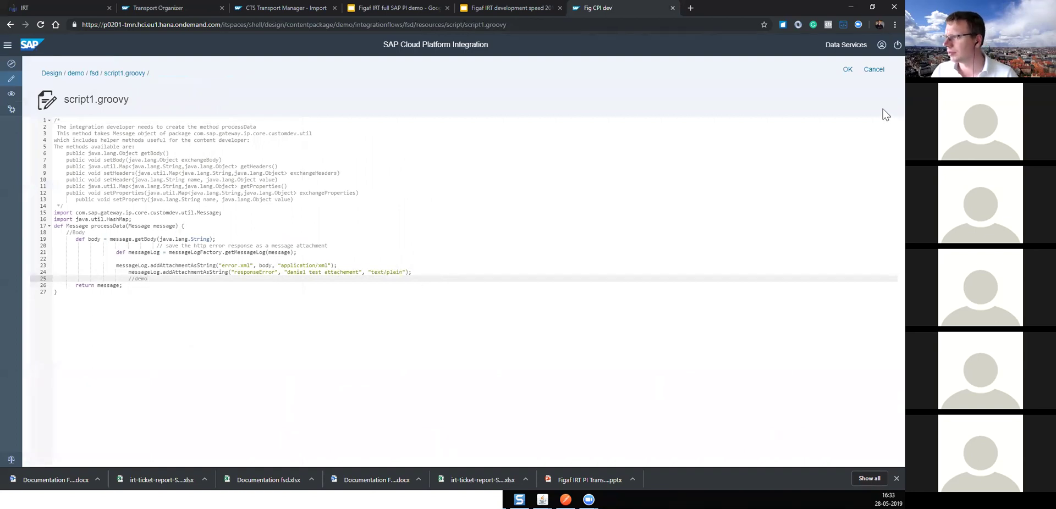
click(848, 70)
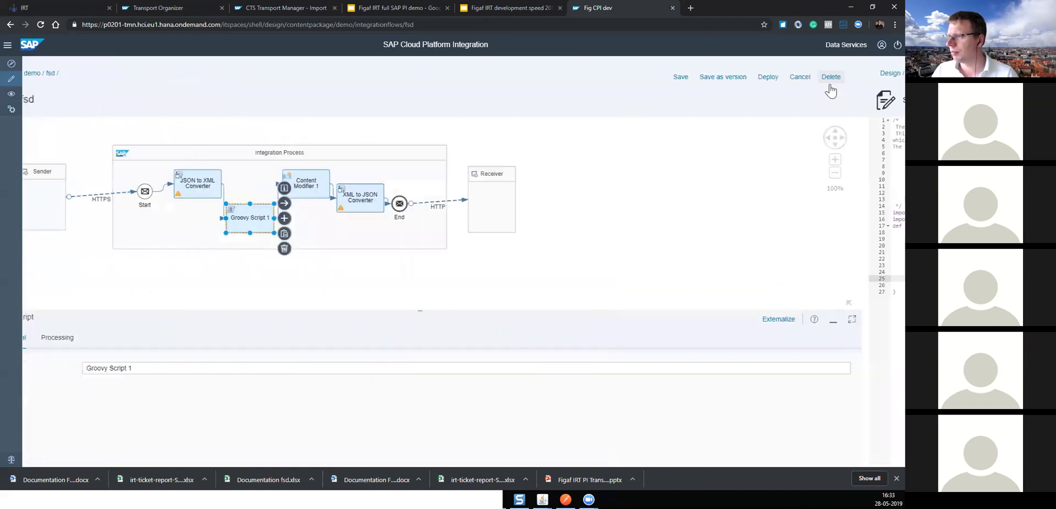
Step: Save the fsd integration flow as a new version
click(786, 80)
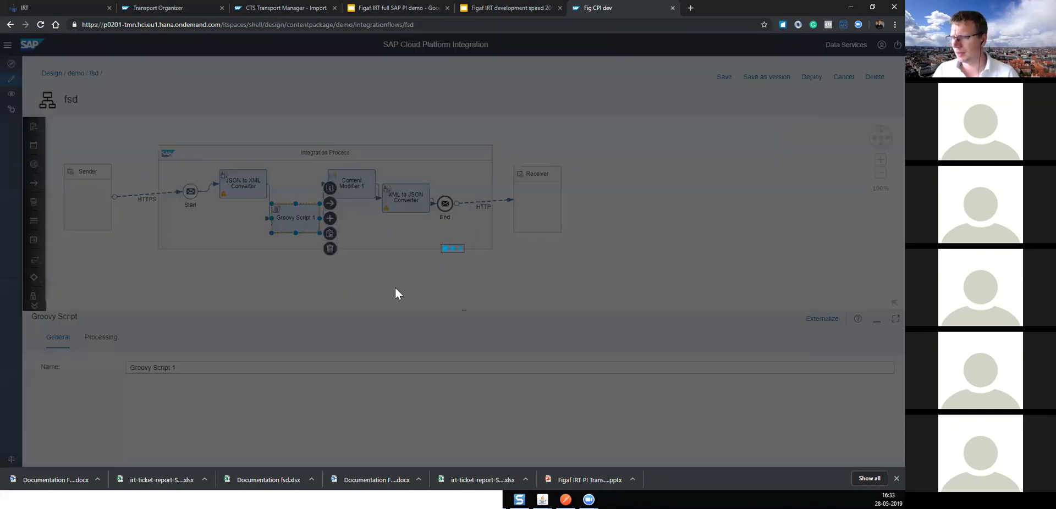
click(460, 246)
click(527, 302)
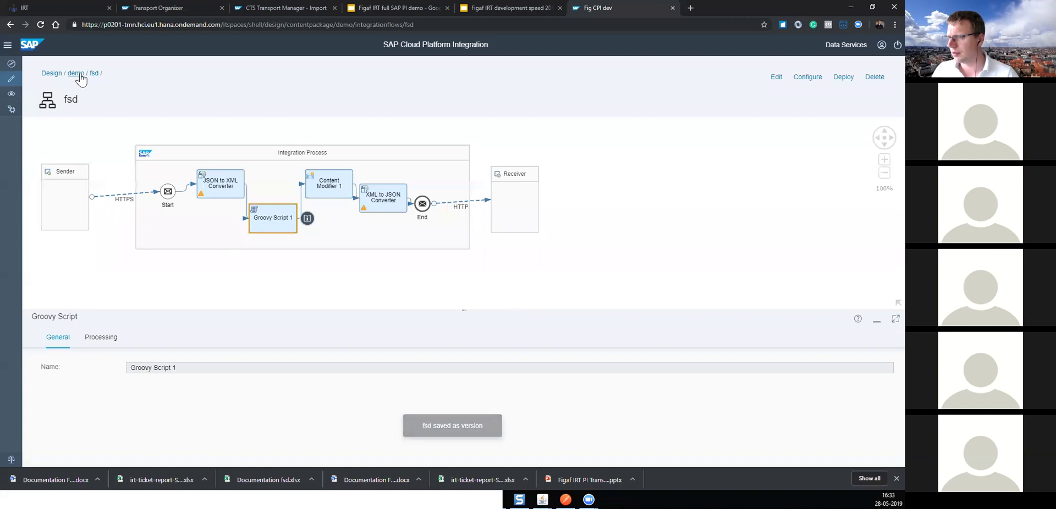
Step: Switch to Figaf IRT and synchronize the tracked objects of the agent p0201
click(83, 8)
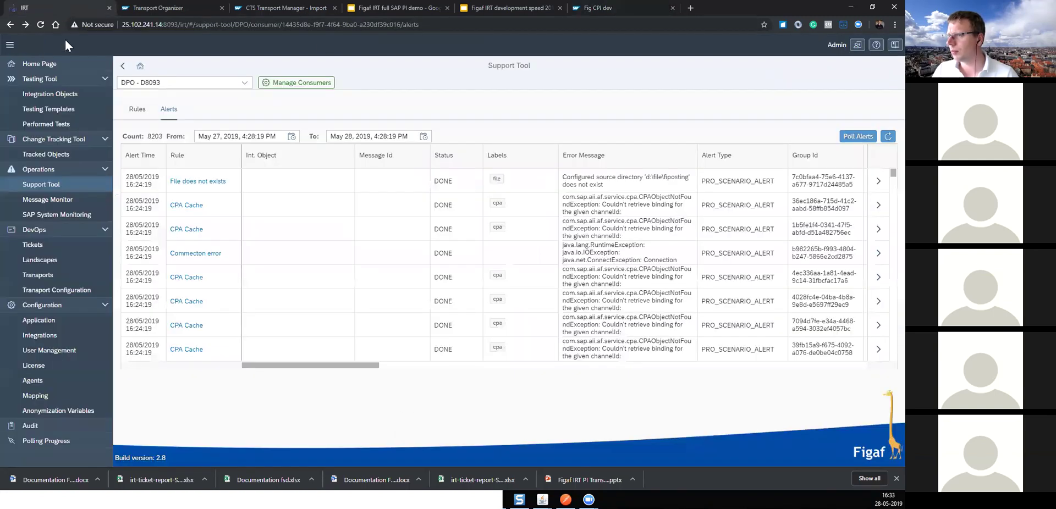
click(66, 154)
click(260, 81)
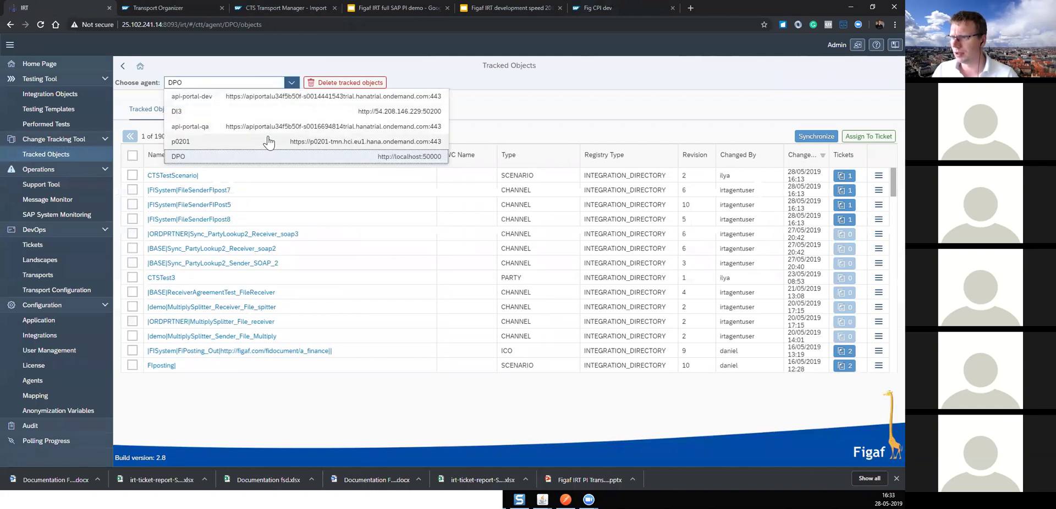
click(264, 142)
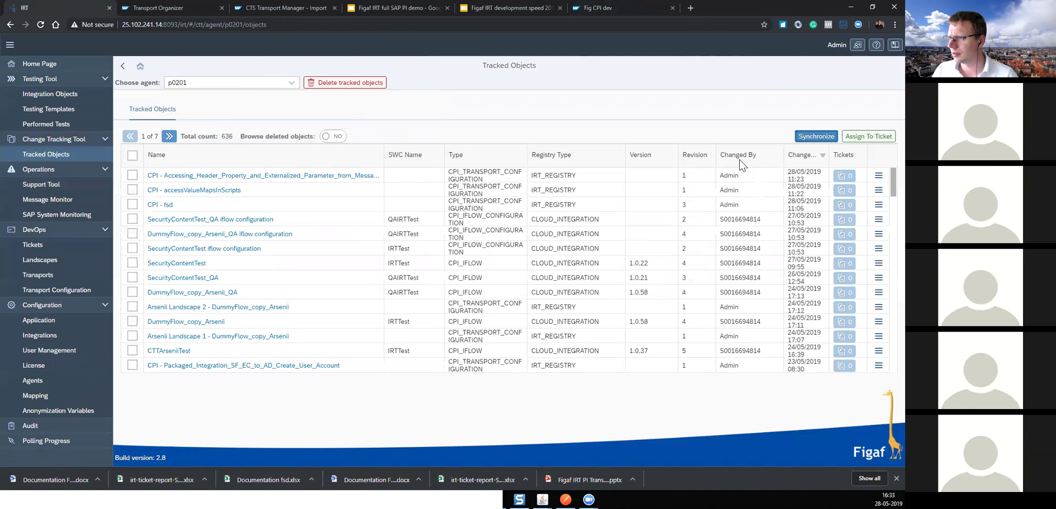
click(817, 136)
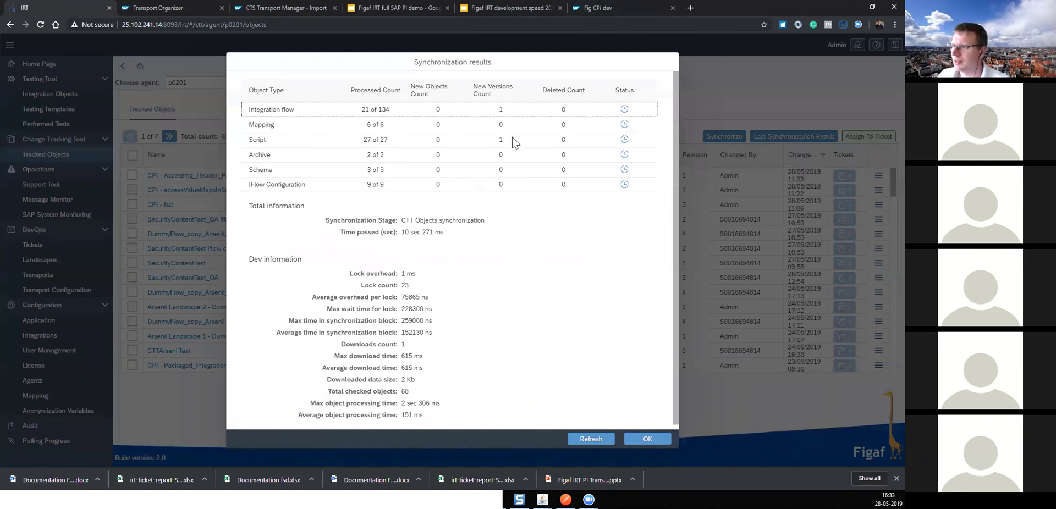
click(648, 439)
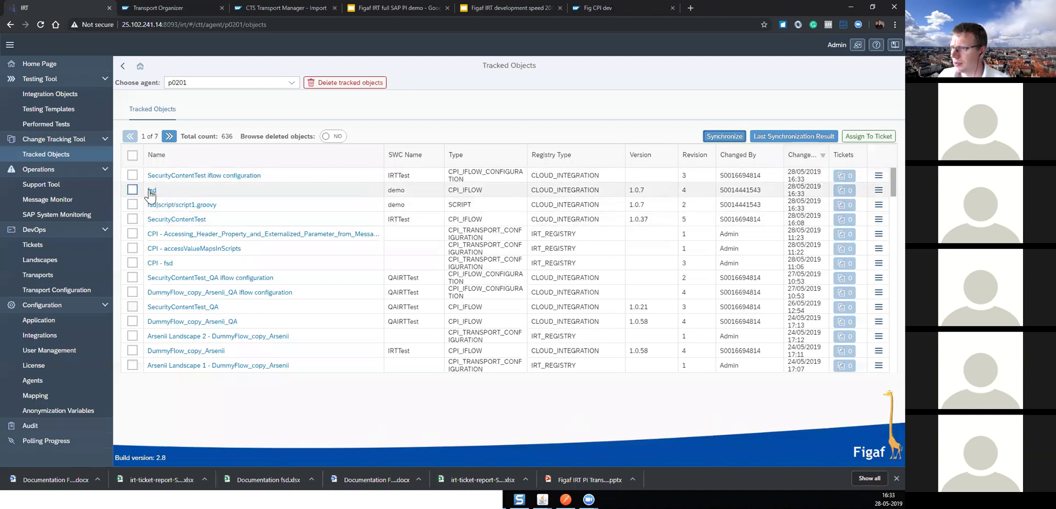
Step: Compare versions 1.0.4 and 1.0.7 of the tracked script fsd|script/script1.groovy and close the comparison
click(164, 205)
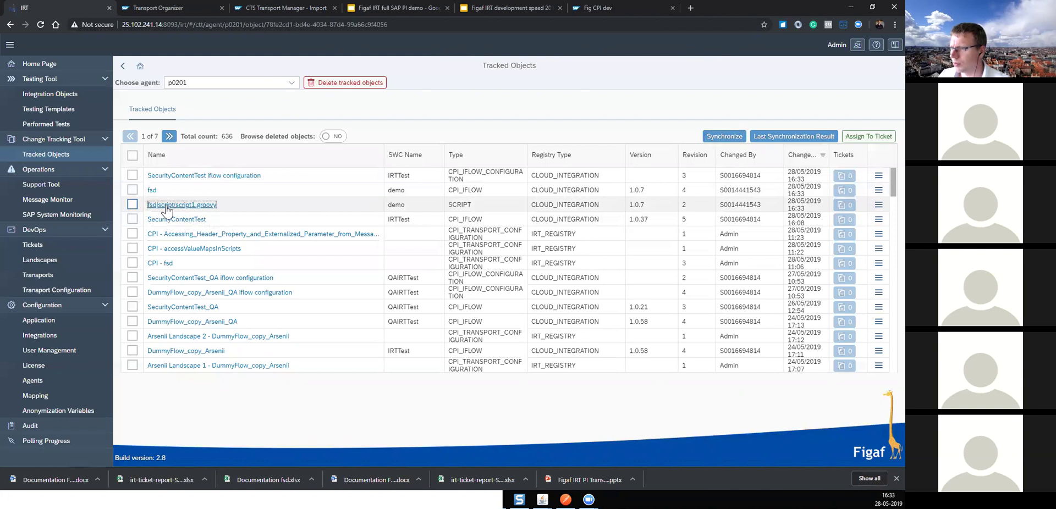
click(212, 215)
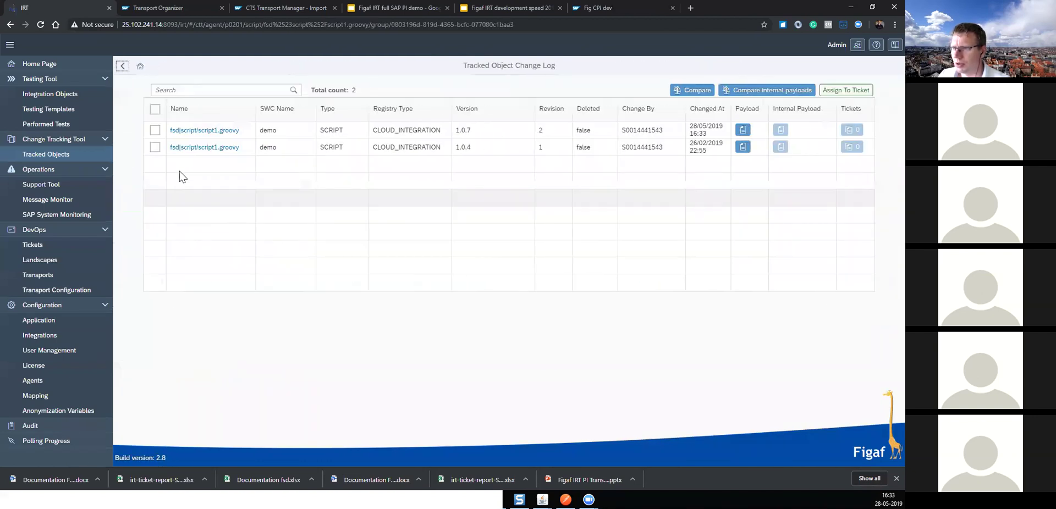
click(155, 147)
click(155, 130)
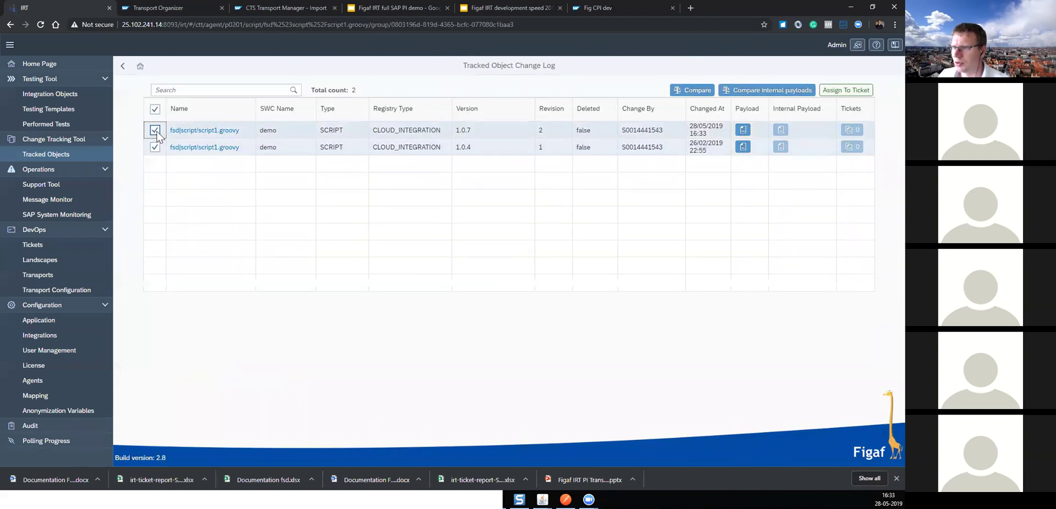
click(698, 91)
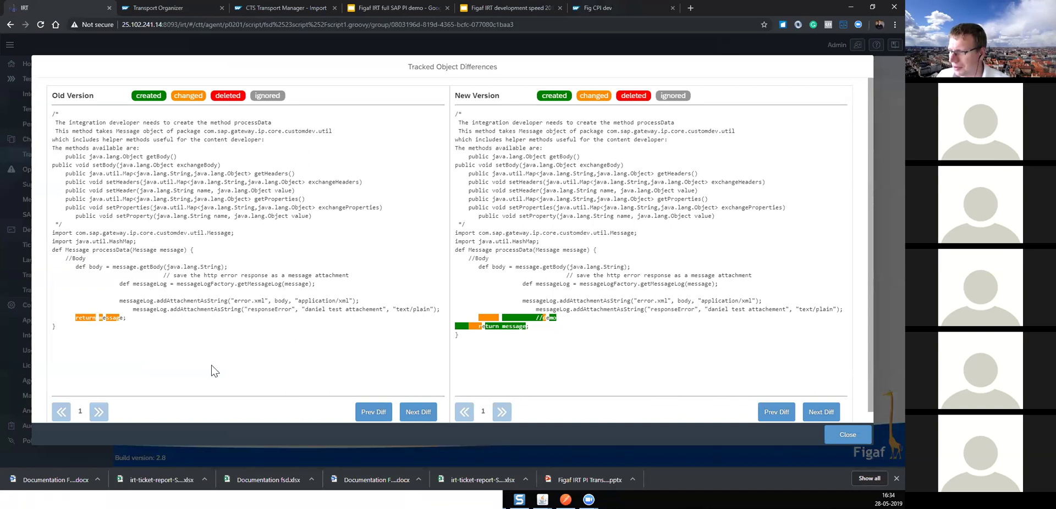
click(838, 439)
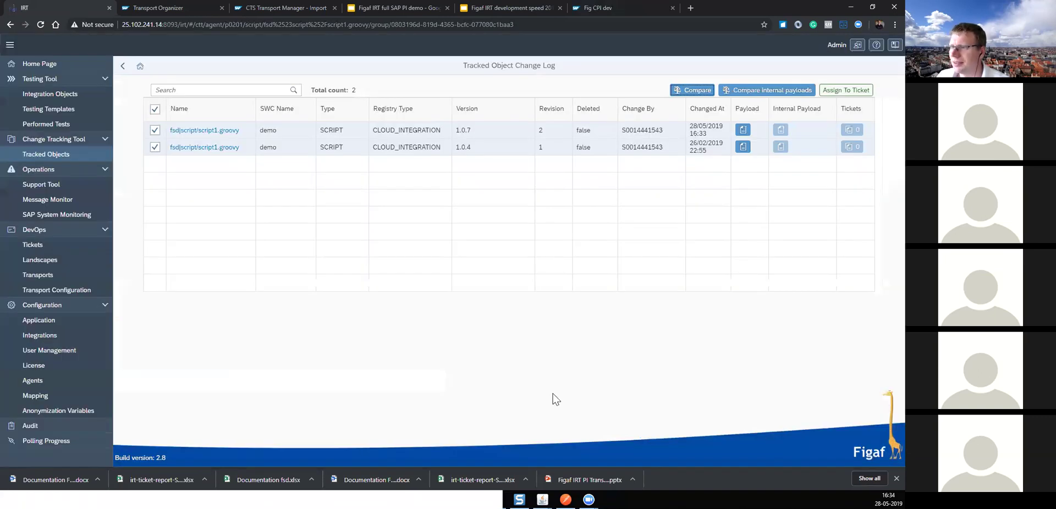
Step: Assign the script to a new ticket with ID SCR820, title FSD update livedemo and type Service Request
click(123, 68)
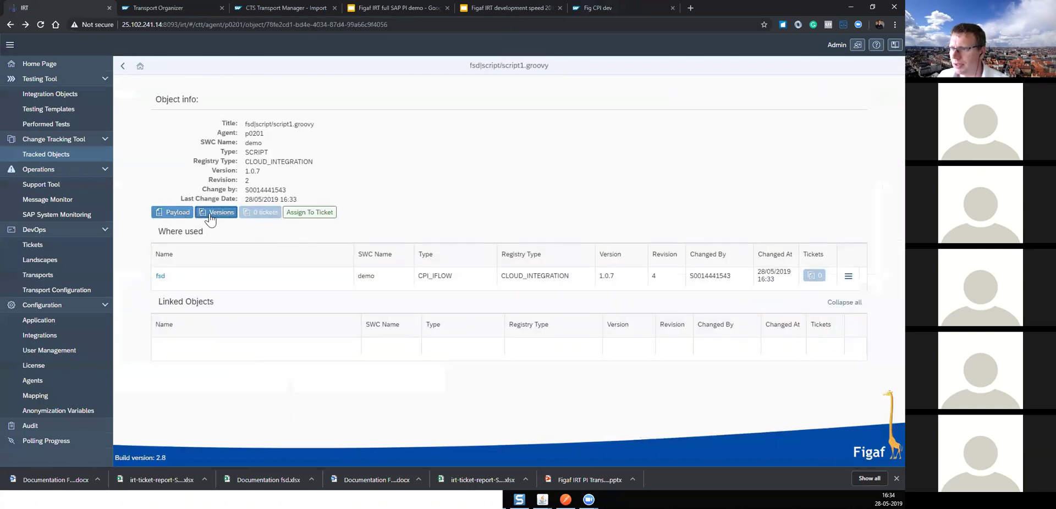
click(301, 213)
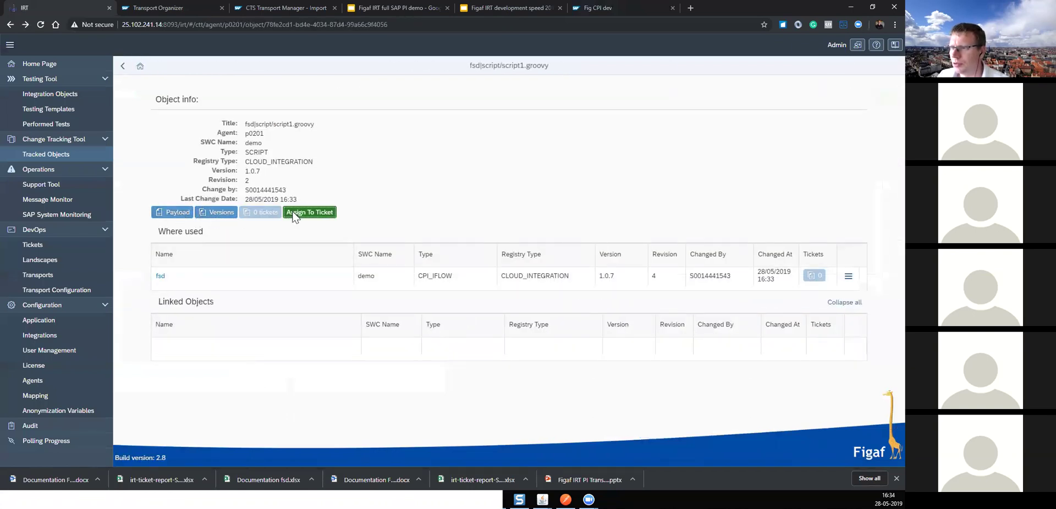
click(453, 209)
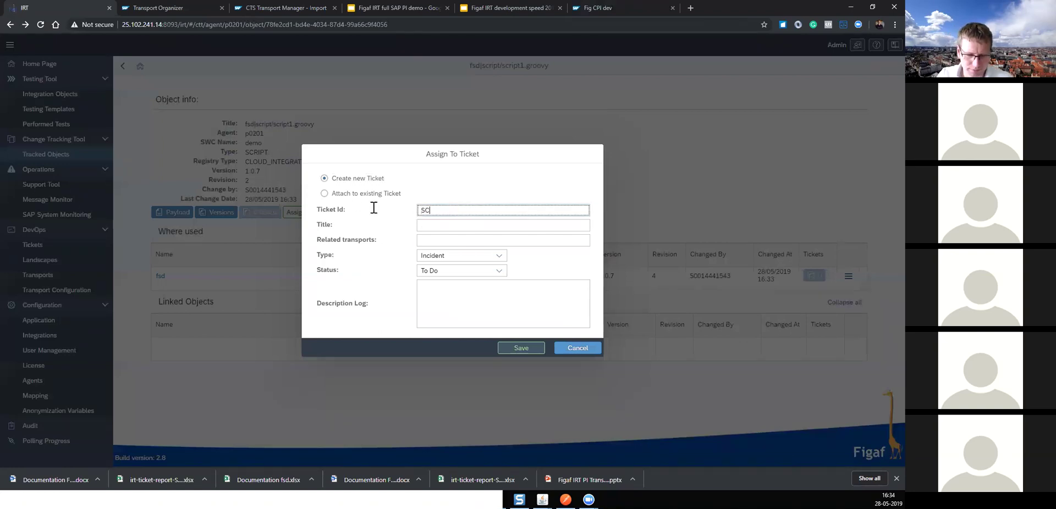
key(Tab)
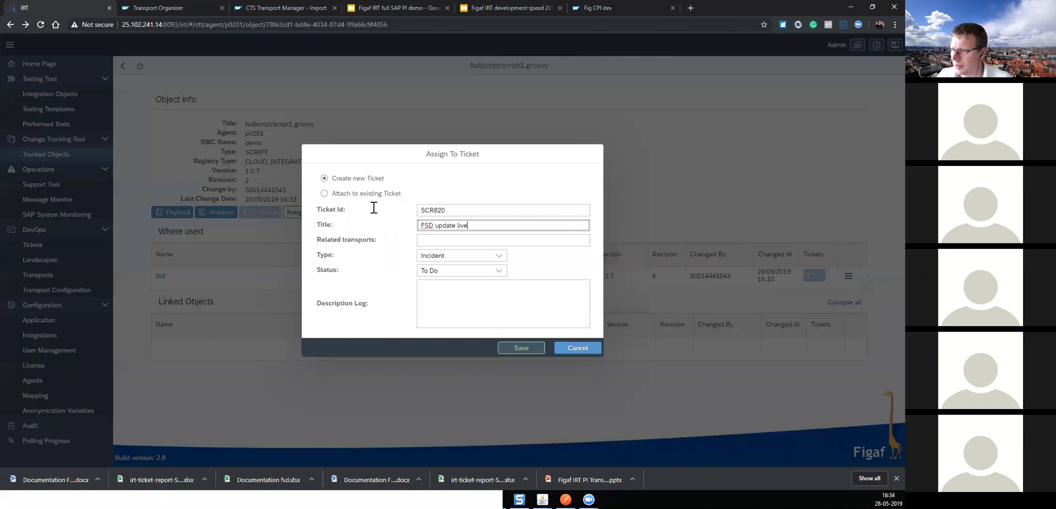
click(499, 257)
click(486, 286)
click(496, 256)
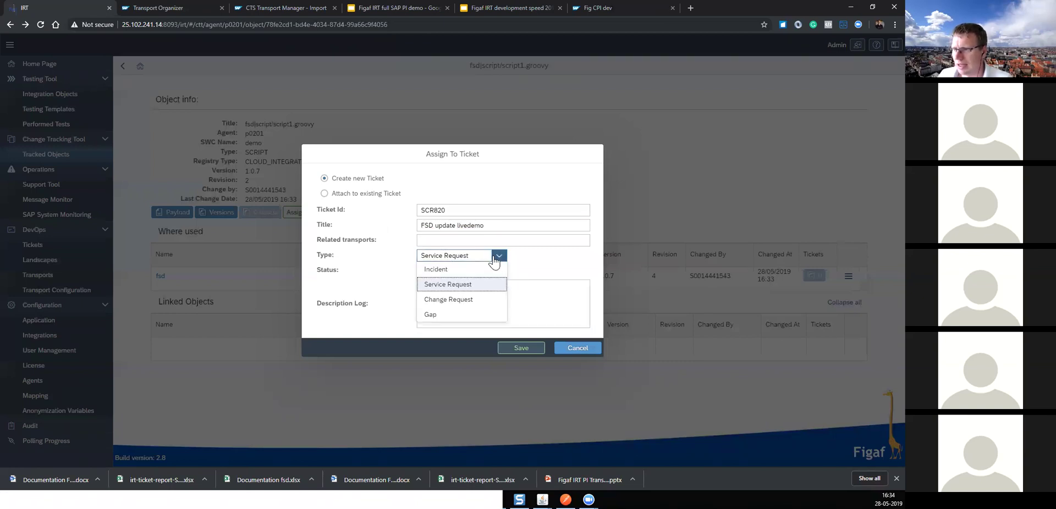
click(494, 259)
click(520, 348)
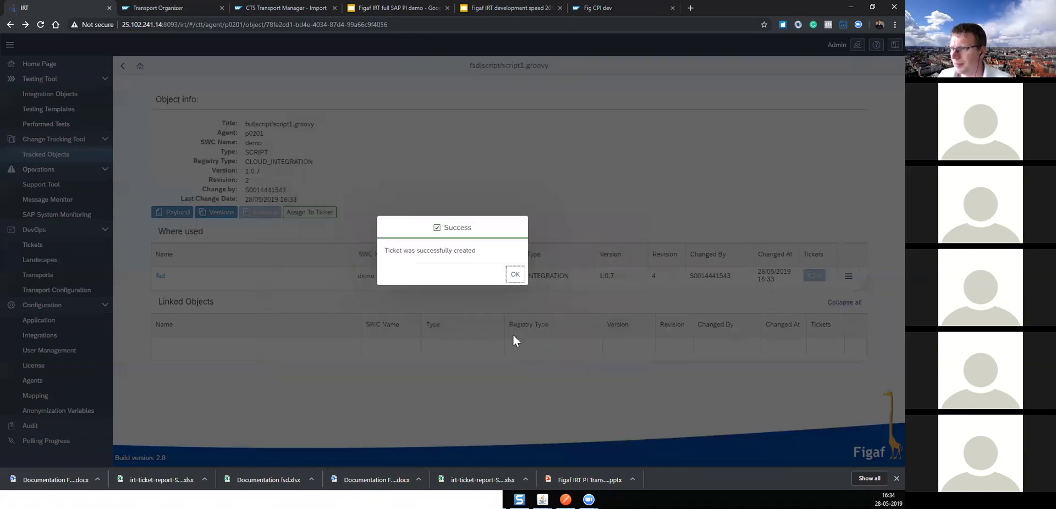
click(524, 275)
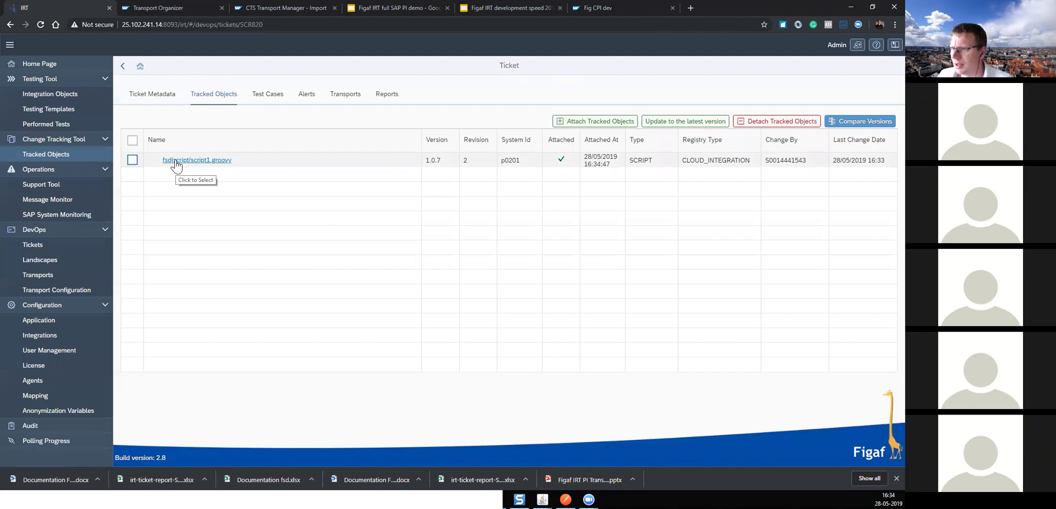
Step: Attach the tracked fsd integration flow to the existing ticket SCR820
click(65, 157)
click(132, 204)
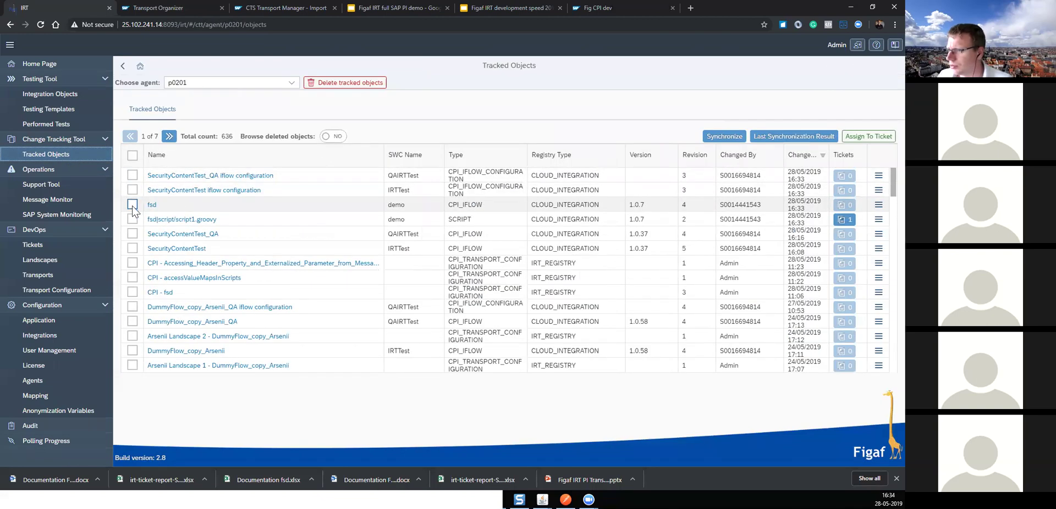
click(850, 139)
click(395, 195)
click(523, 266)
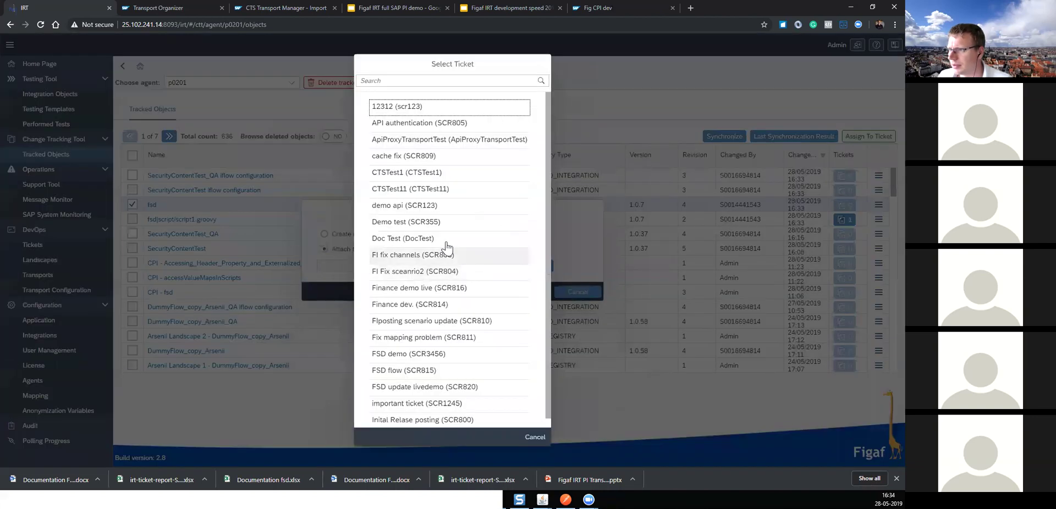
click(420, 82)
text(scr)
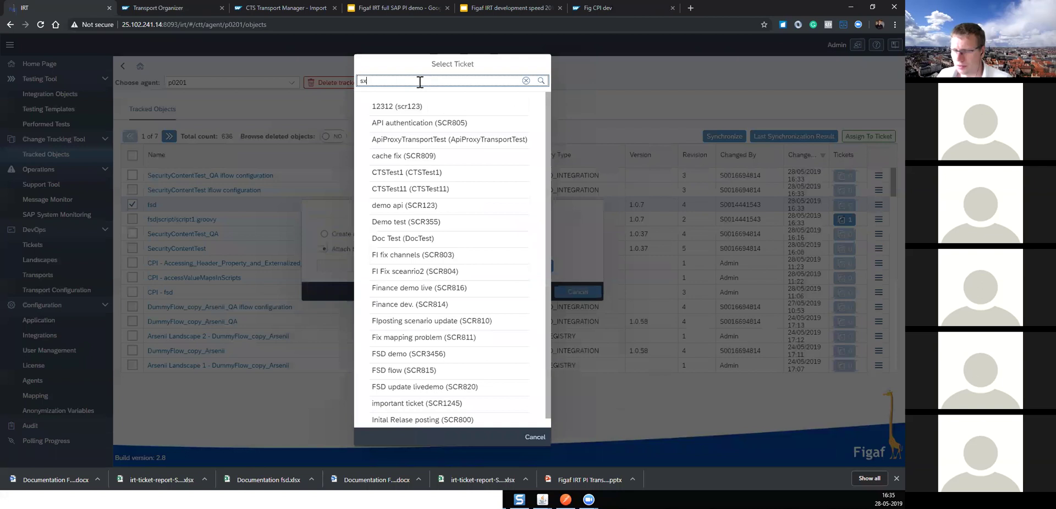
text(820)
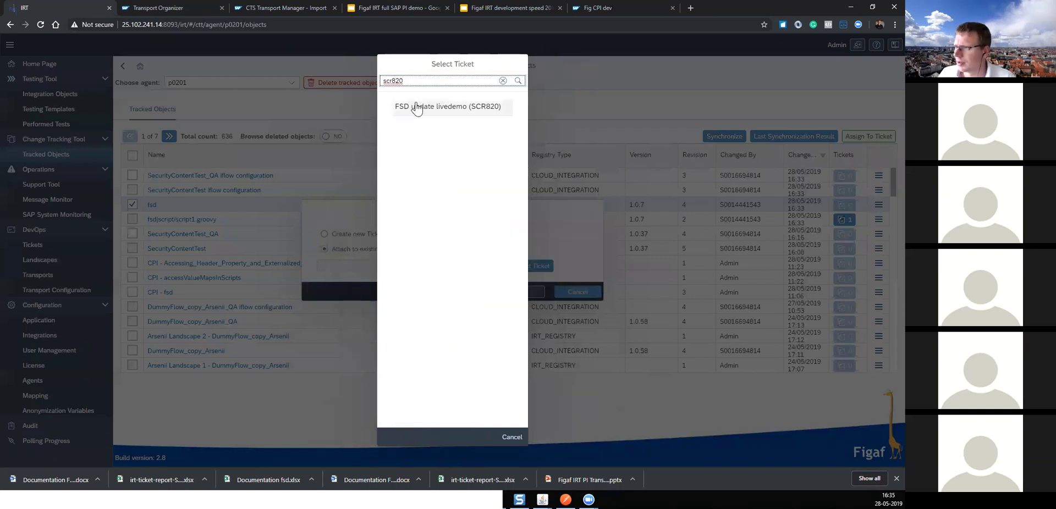
click(418, 106)
click(528, 291)
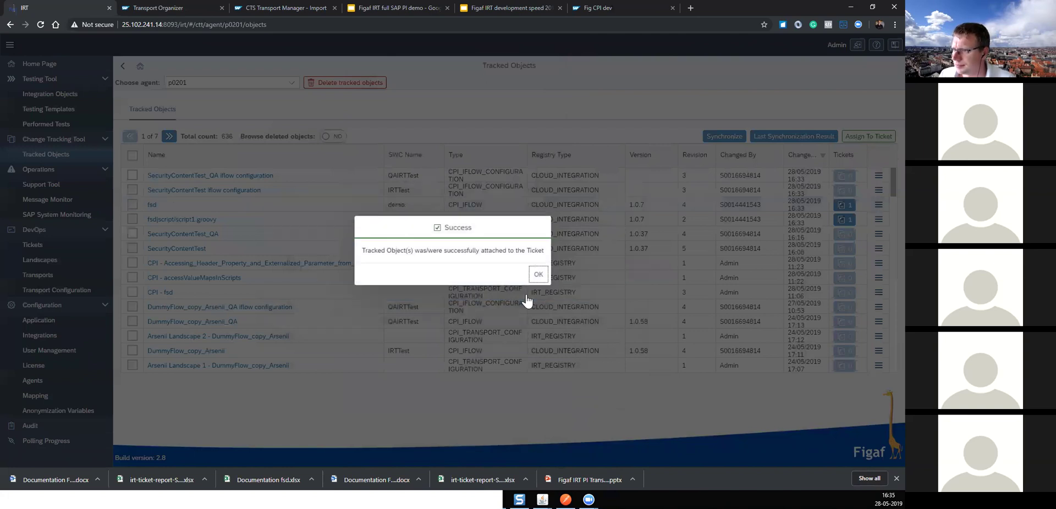
click(538, 275)
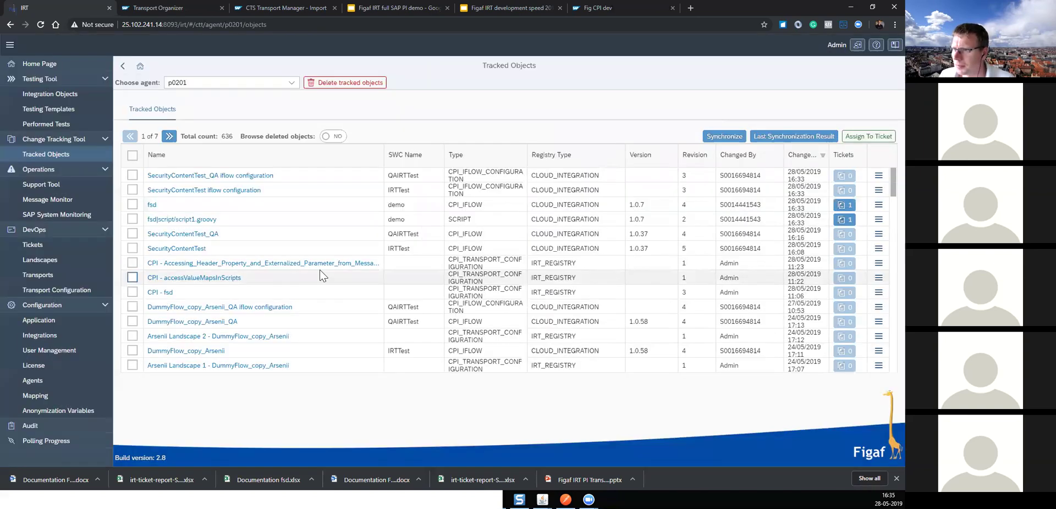
Step: Look through the DevOps landscapes and return to the ticket list
click(67, 184)
click(54, 246)
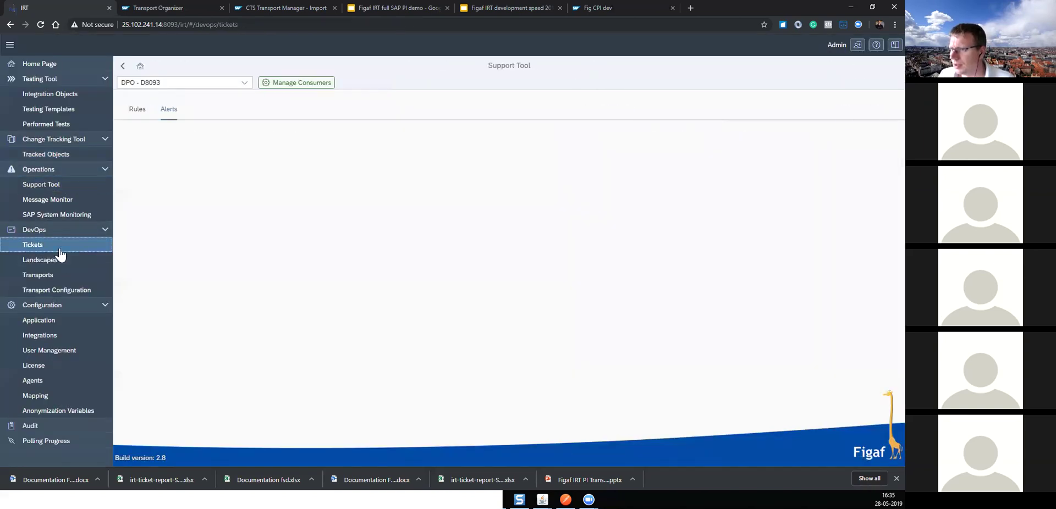
click(182, 95)
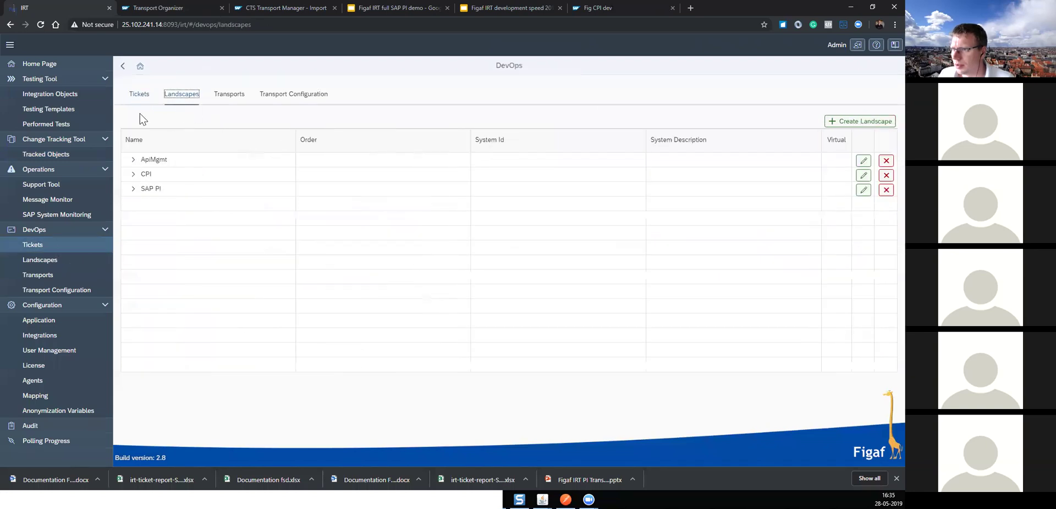
click(139, 95)
Step: Open the transport configuration of tracked object fsd 1.0.7 in the CPI landscape
click(78, 291)
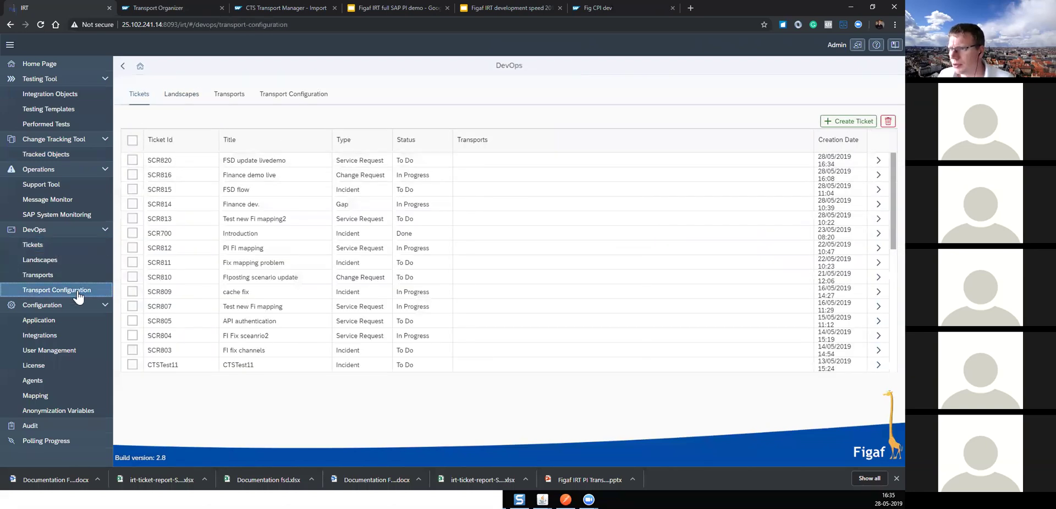
click(350, 121)
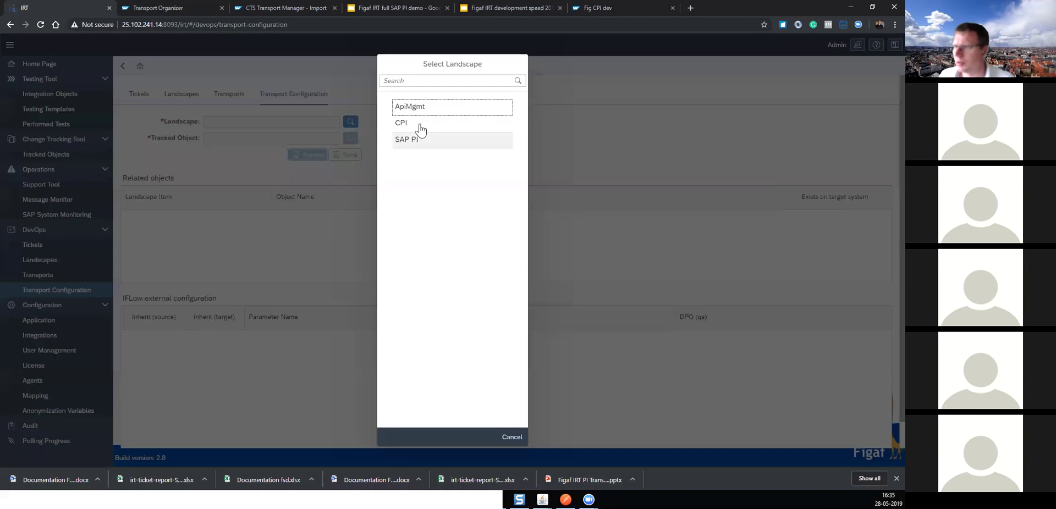
click(416, 141)
click(349, 122)
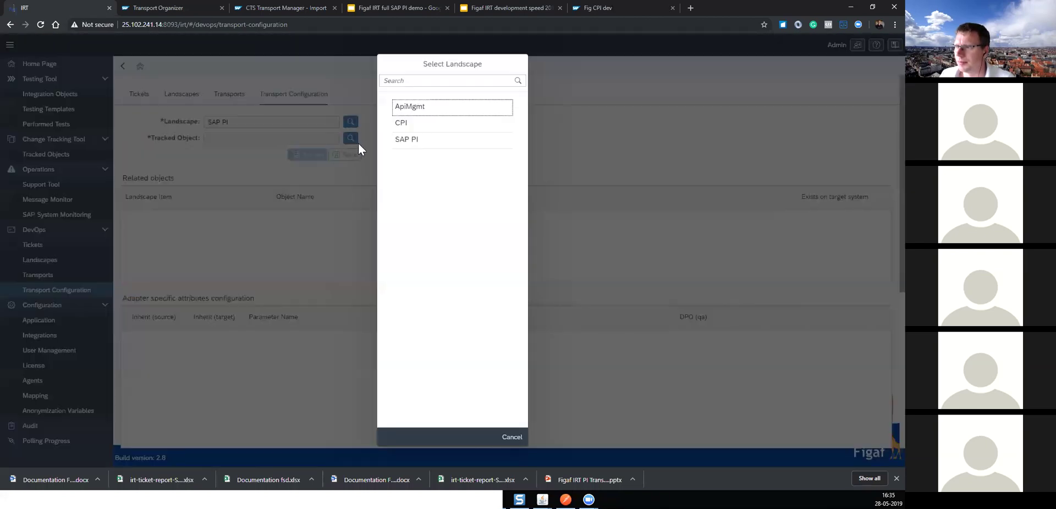
click(394, 125)
click(351, 139)
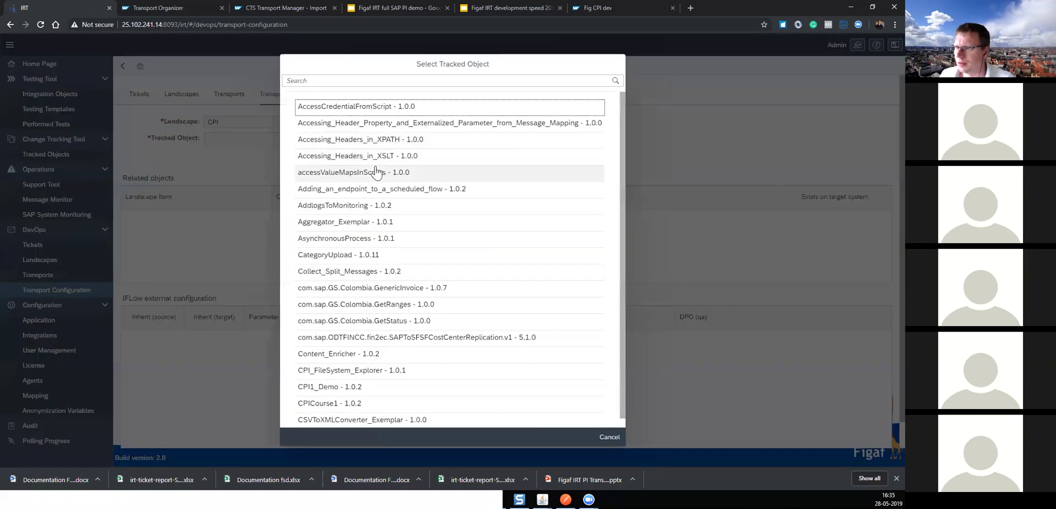
click(357, 80)
text(fsd)
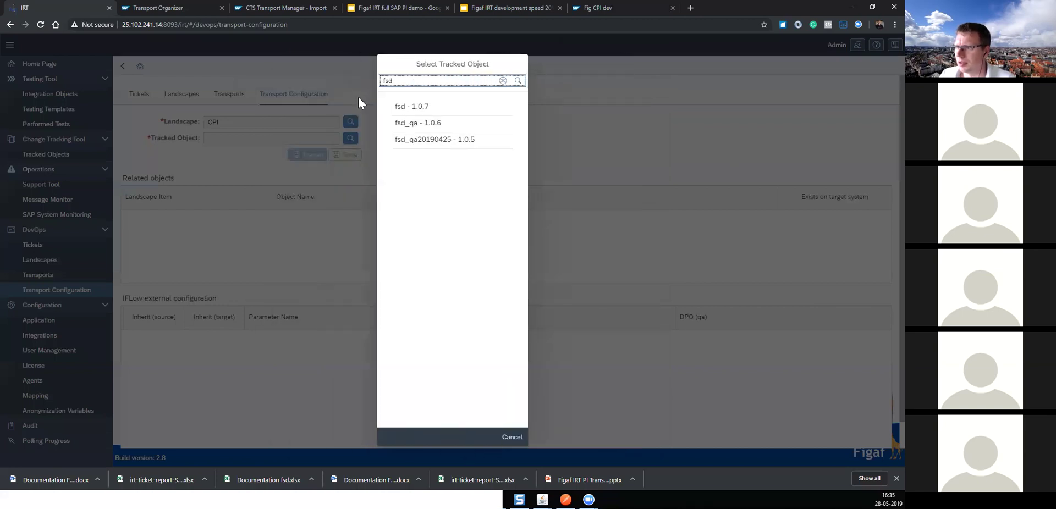
click(399, 107)
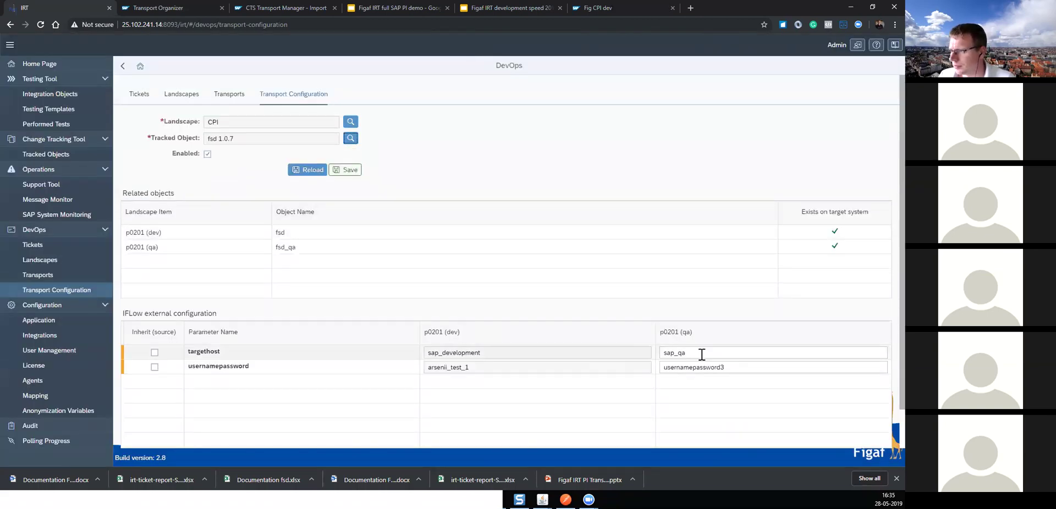
Step: Set the p0201 (qa) credential alias for the usernamepassword parameter to usernamepasswordLive and save the transport configuration
click(735, 368)
key(BackSpace)
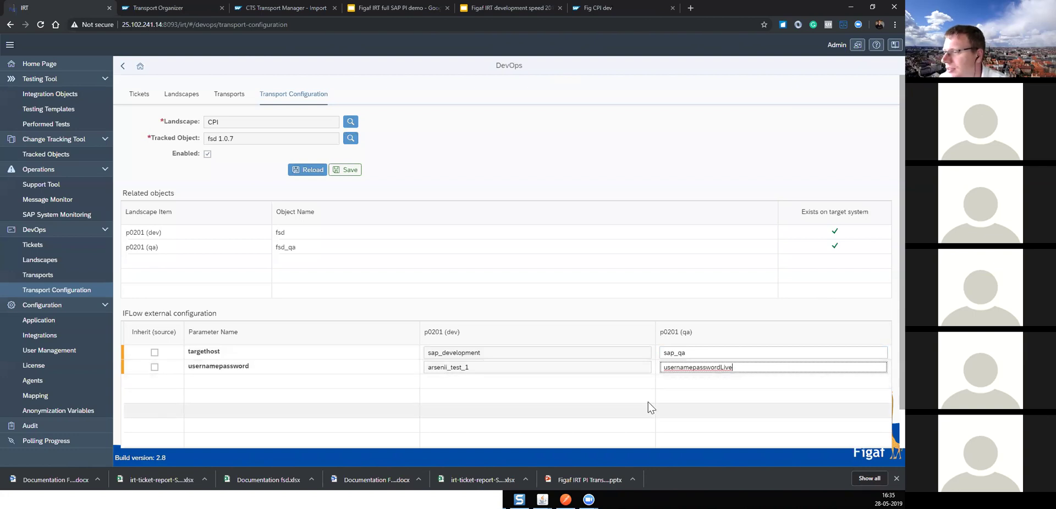
click(741, 368)
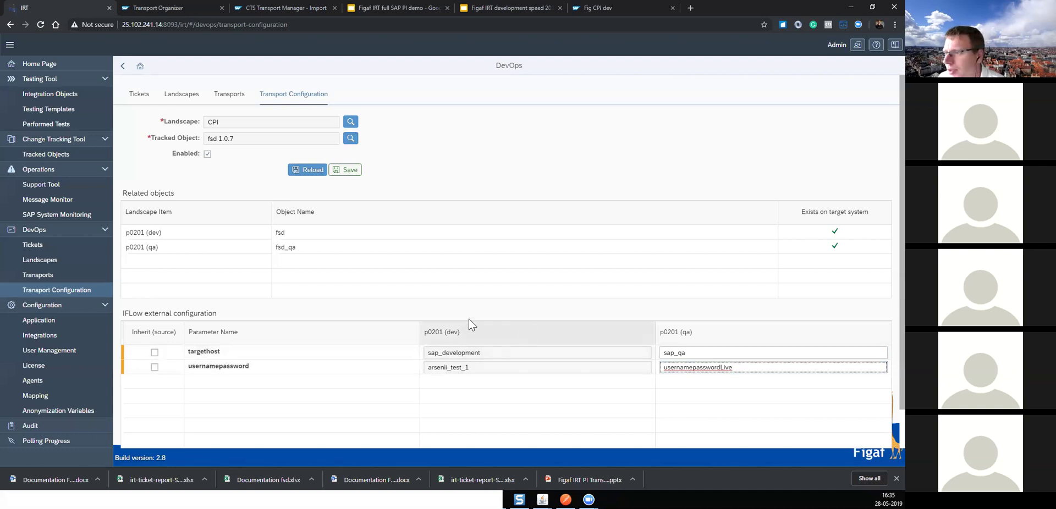
click(346, 170)
click(517, 275)
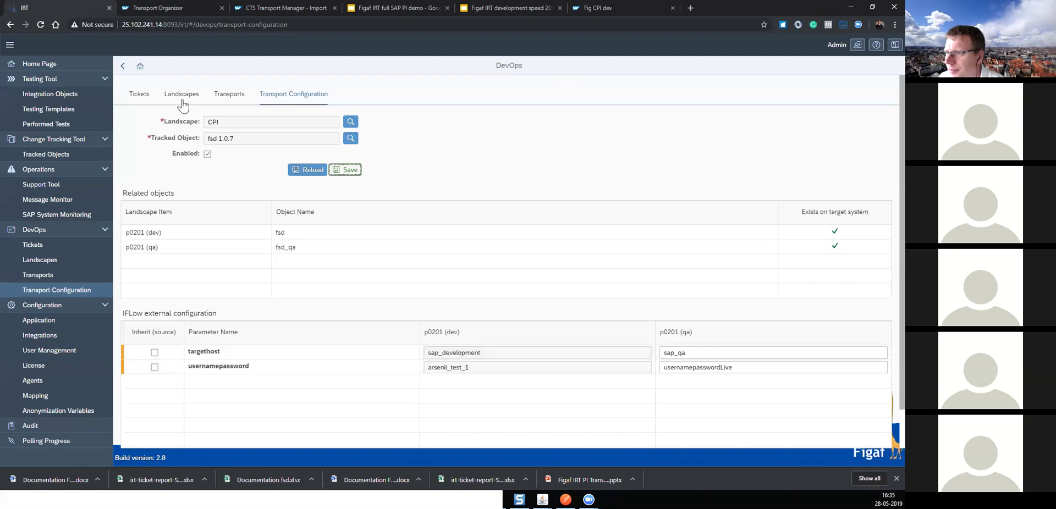
Step: Reopen ticket SCR820, look up its related integration objects and assign the recommended fsd regression test case to it
click(144, 94)
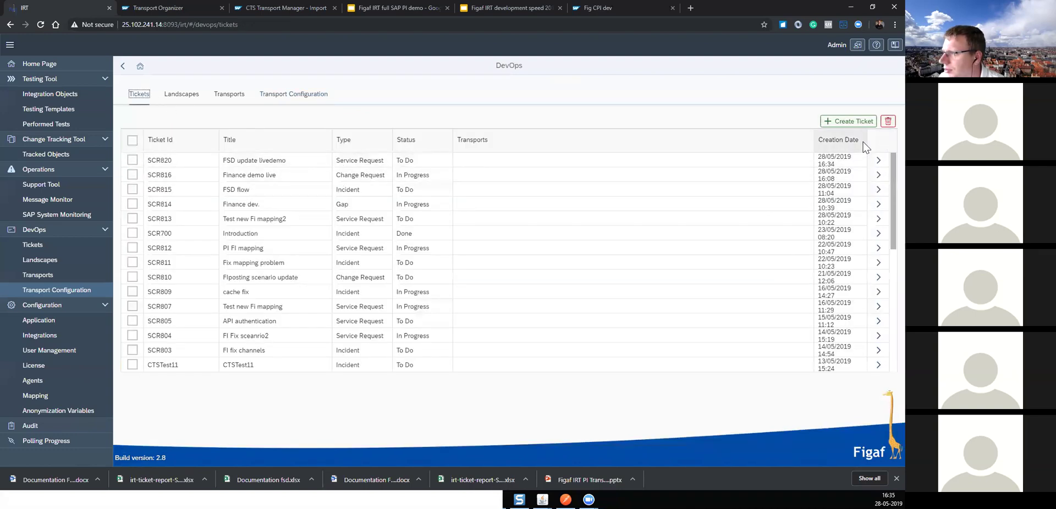
click(878, 161)
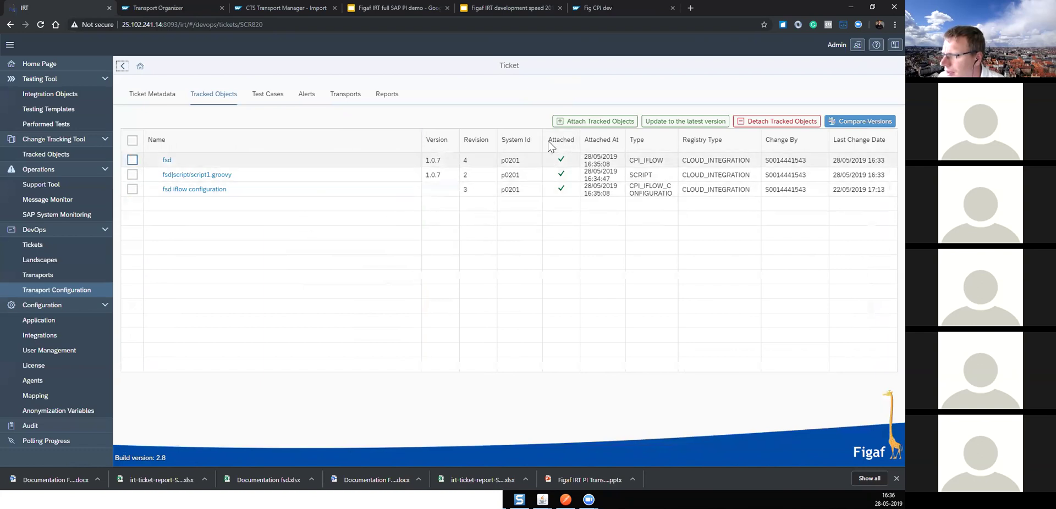
click(630, 125)
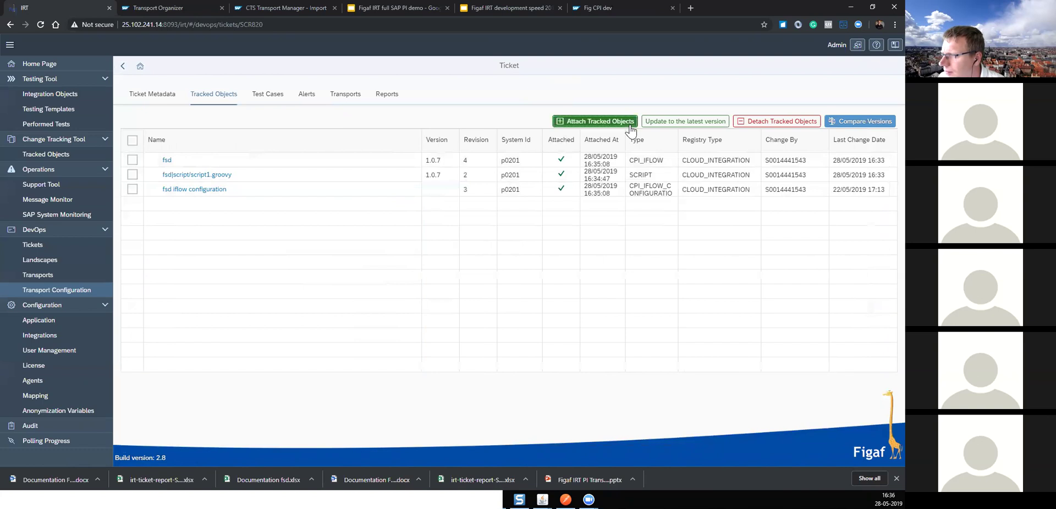
click(248, 103)
click(455, 122)
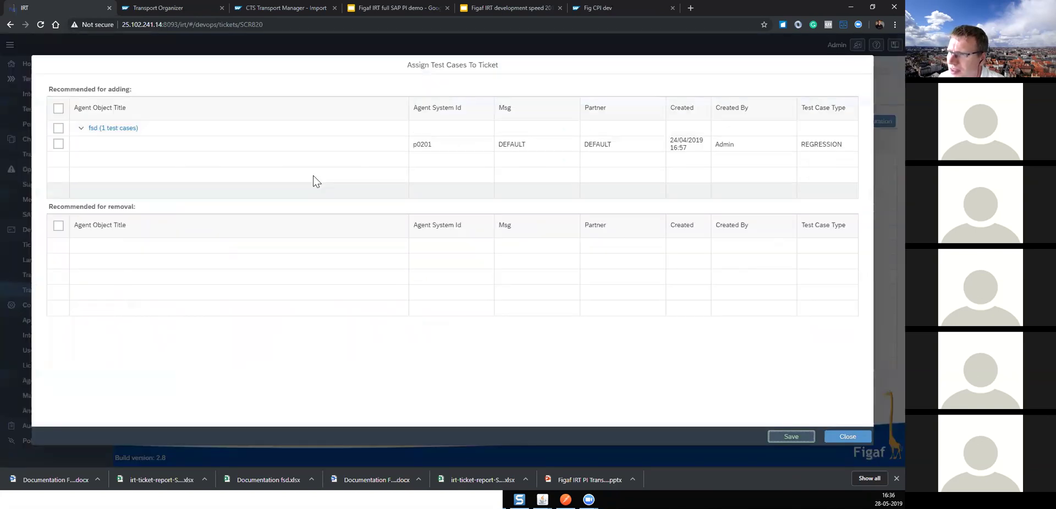
click(59, 143)
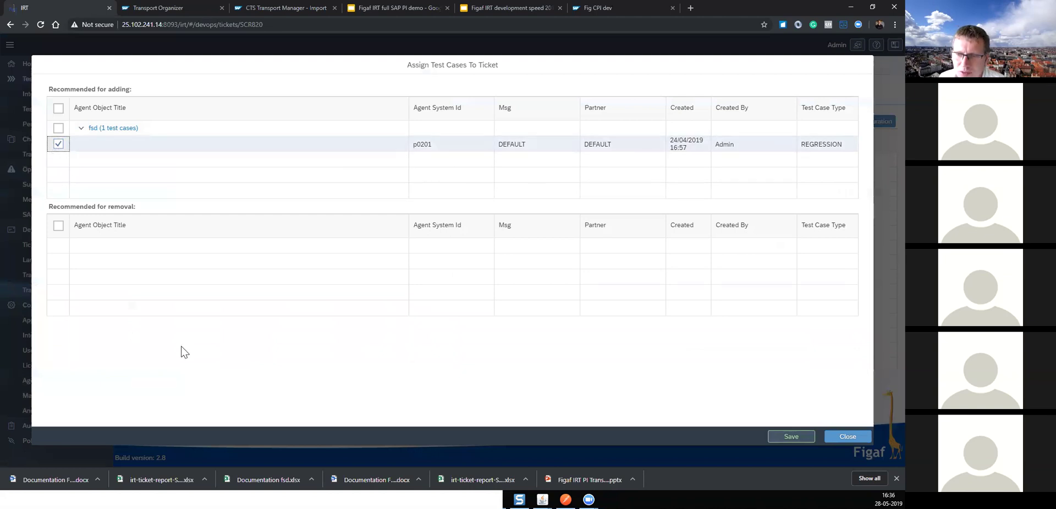
click(791, 436)
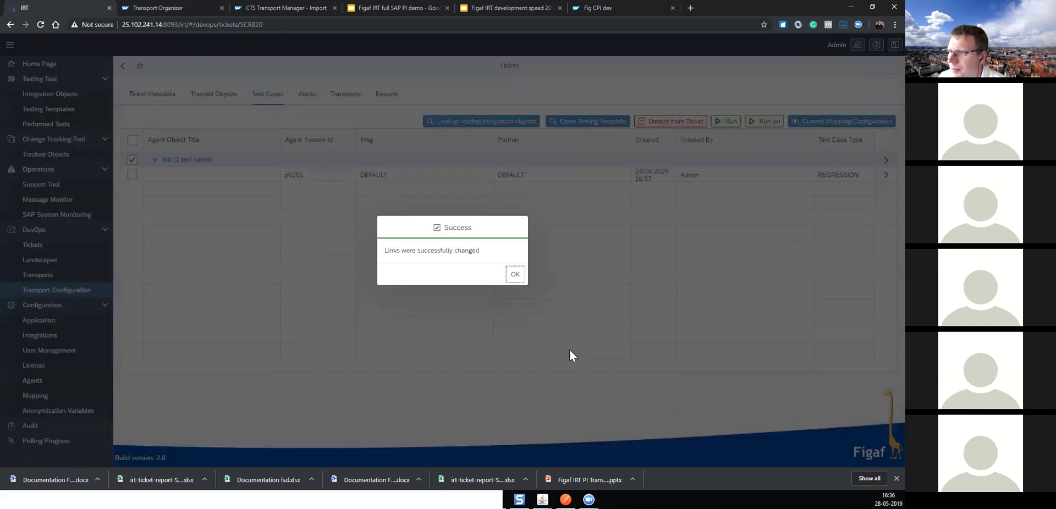
click(515, 274)
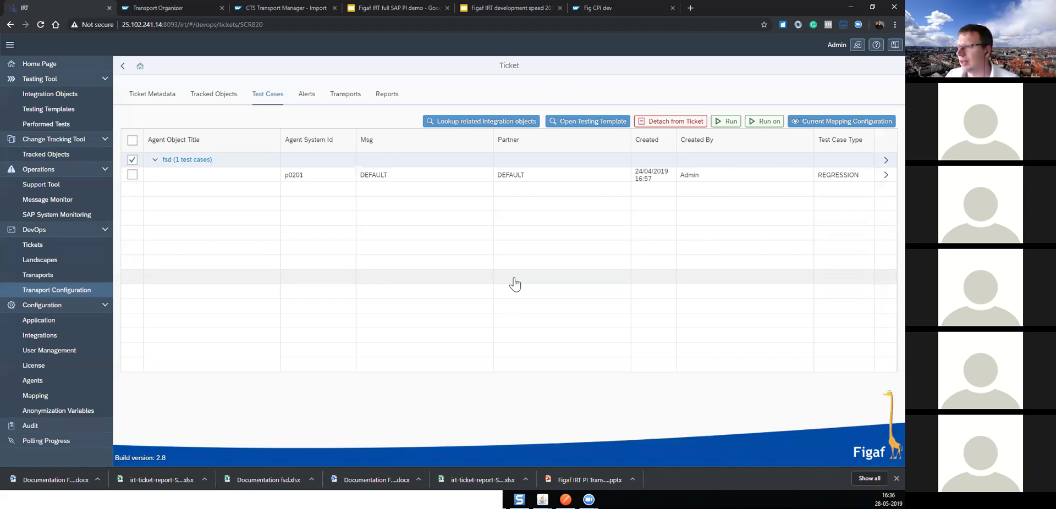
Step: Run the ticket's fsd regression test case on test system p0201
click(132, 174)
click(133, 160)
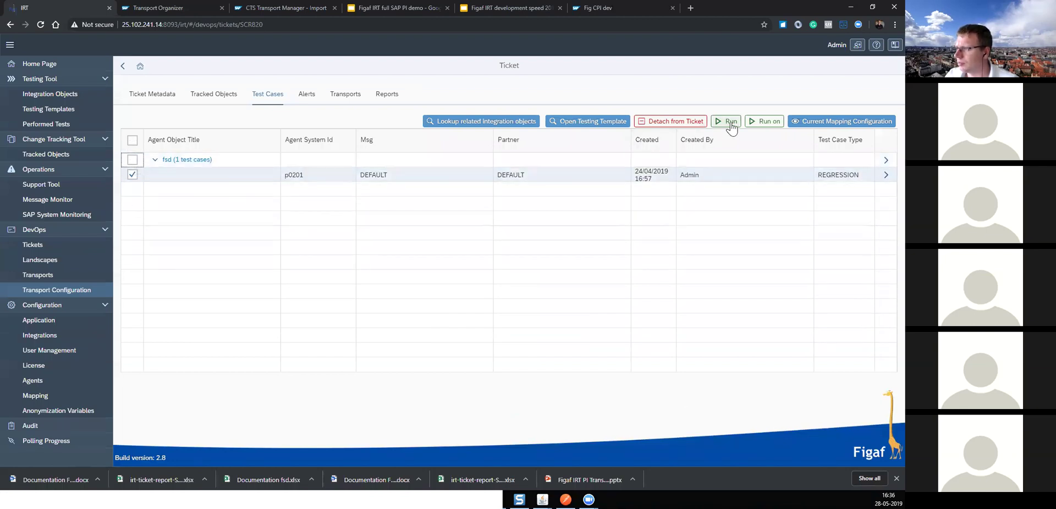
click(758, 122)
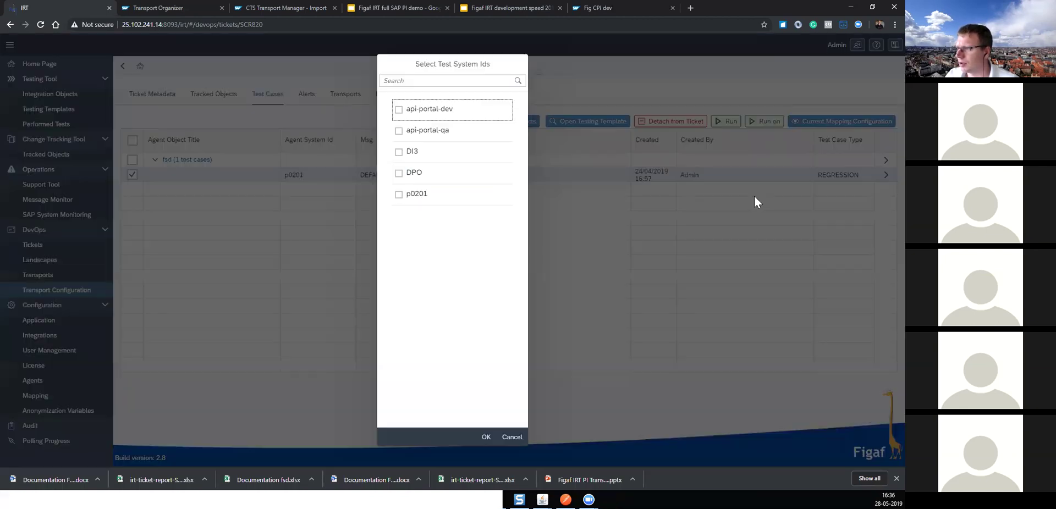
click(463, 195)
click(485, 437)
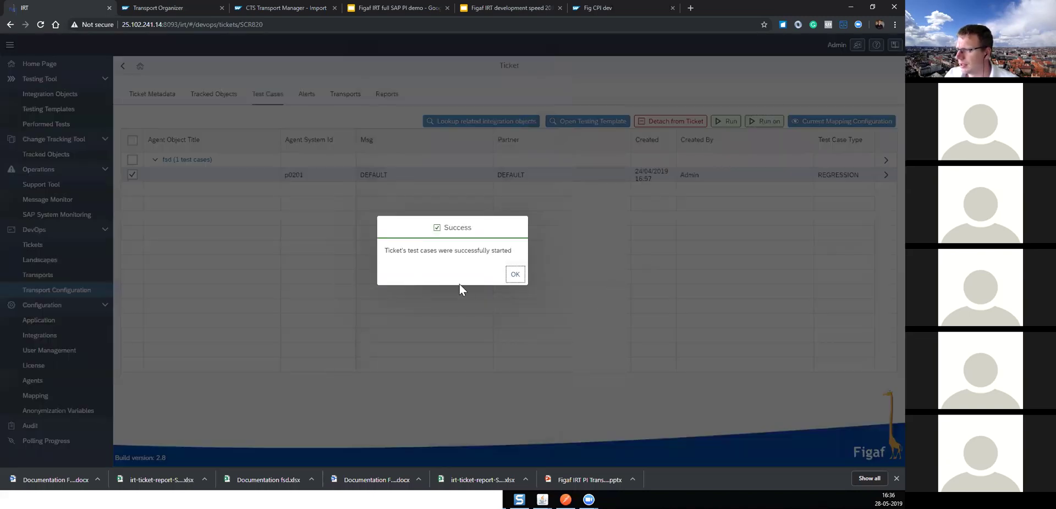
click(514, 276)
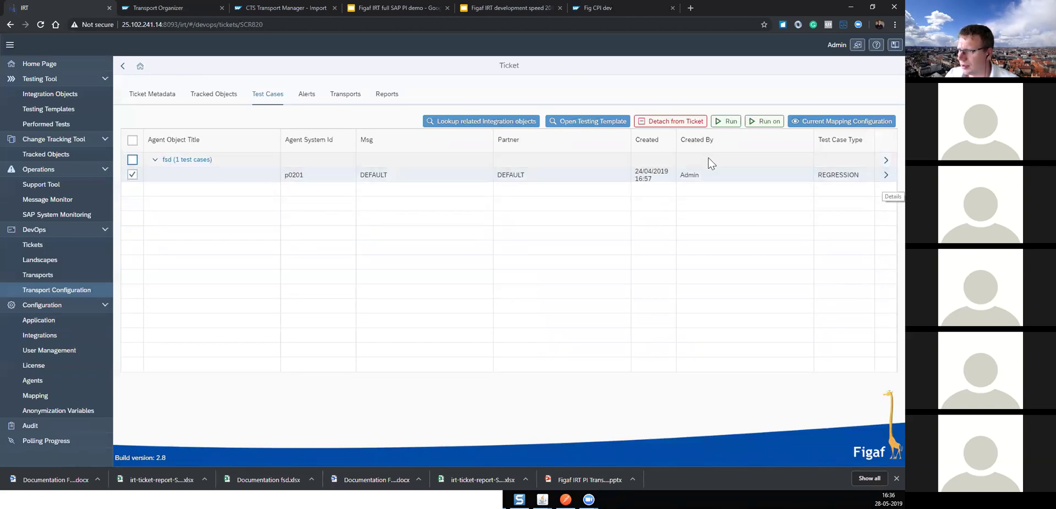
Step: Open the ticket's testing template and poll the remote results of the last fsd test run
click(592, 125)
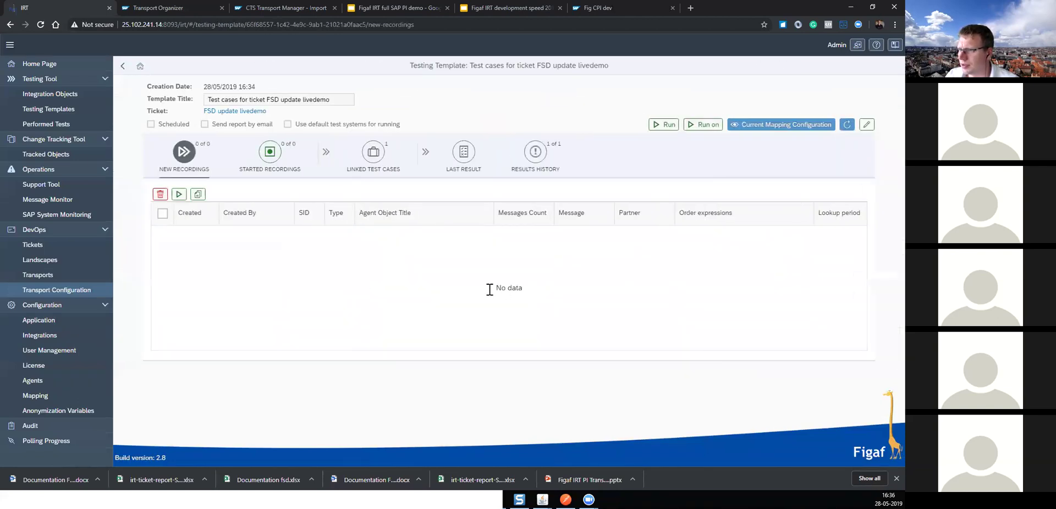
drag(379, 173, 424, 165)
click(463, 153)
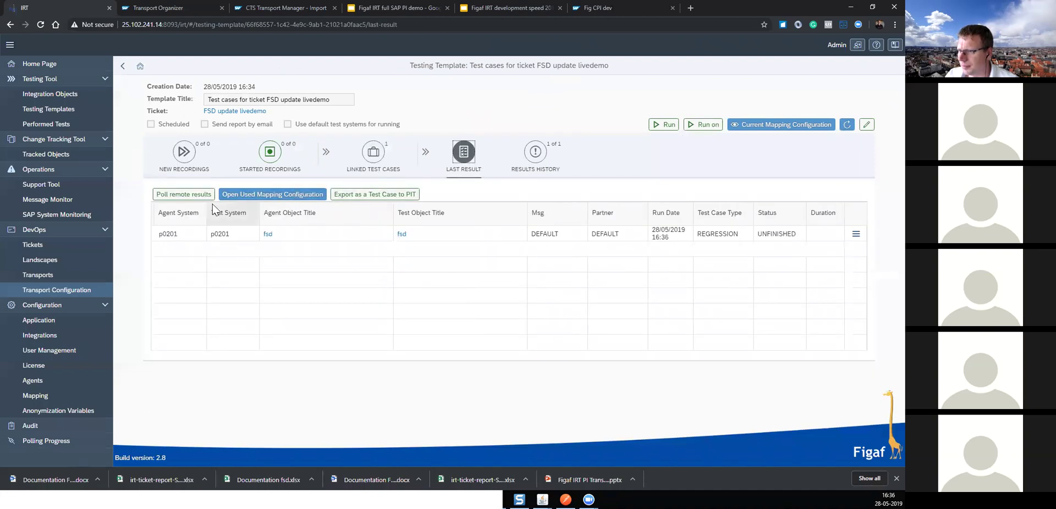
click(184, 195)
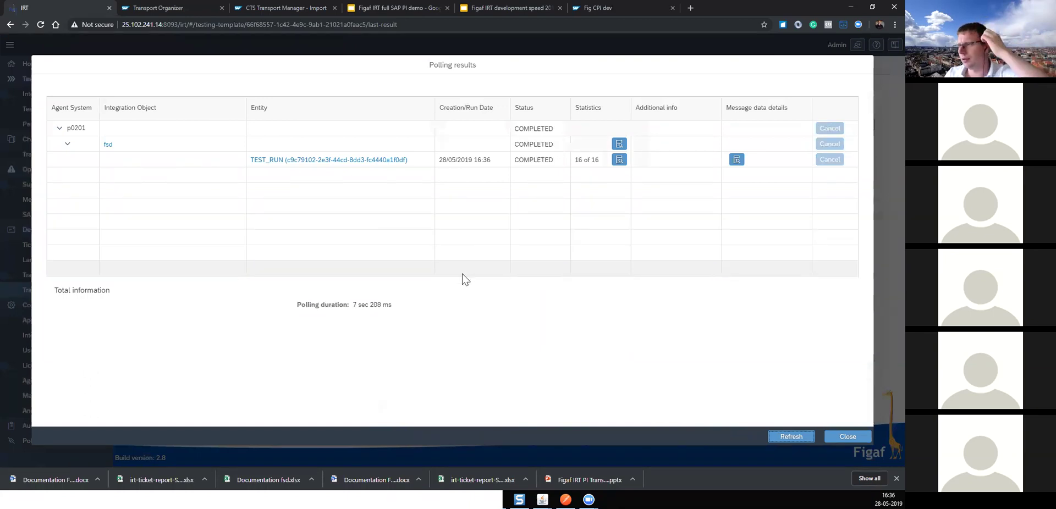
click(859, 439)
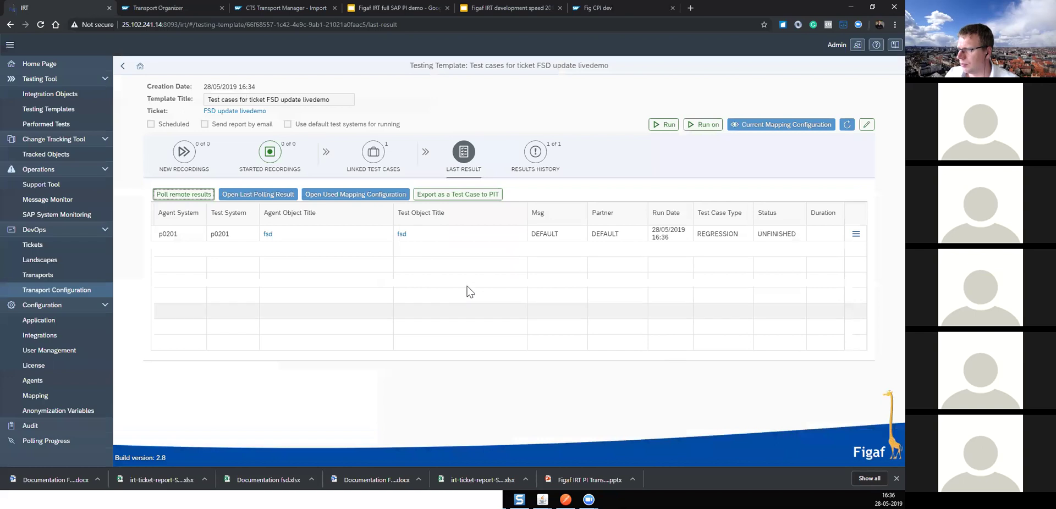
Step: Review the message results of the last fsd test run and the template's results history
click(856, 234)
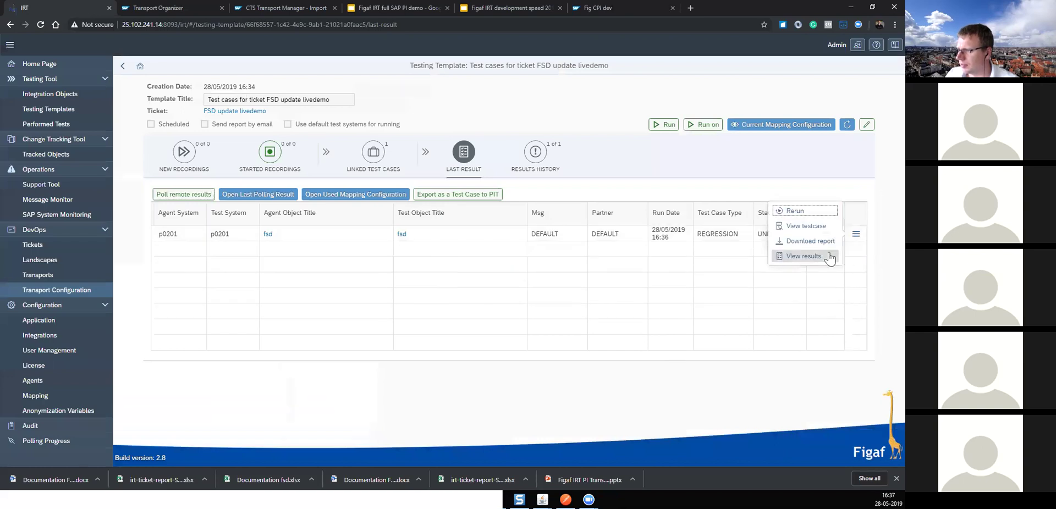
click(828, 256)
scroll(467, 209, down, 3)
scroll(478, 229, up, 3)
click(123, 66)
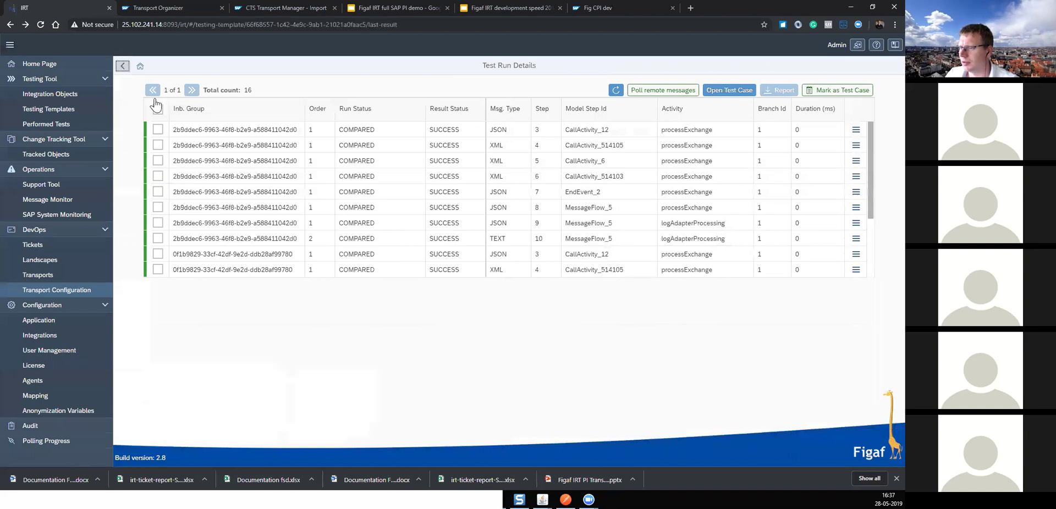
click(535, 151)
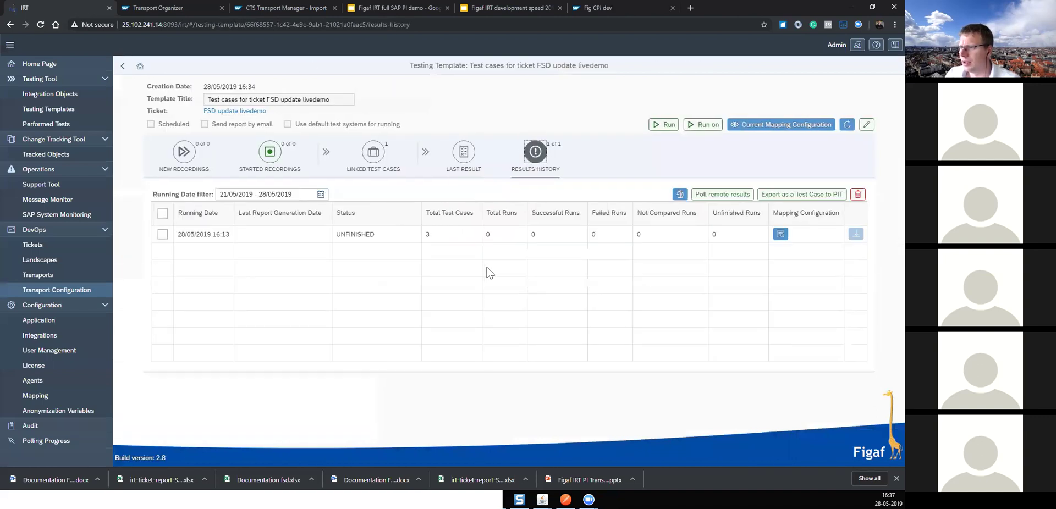
Step: Return to the FSD update livedemo ticket and start a new transport for it in the CPI landscape
click(234, 111)
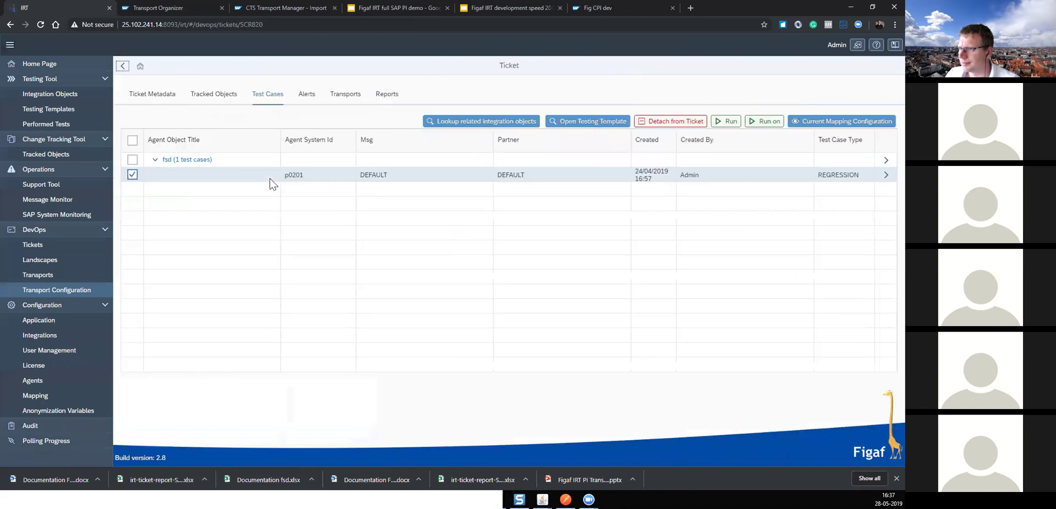
click(344, 94)
click(867, 121)
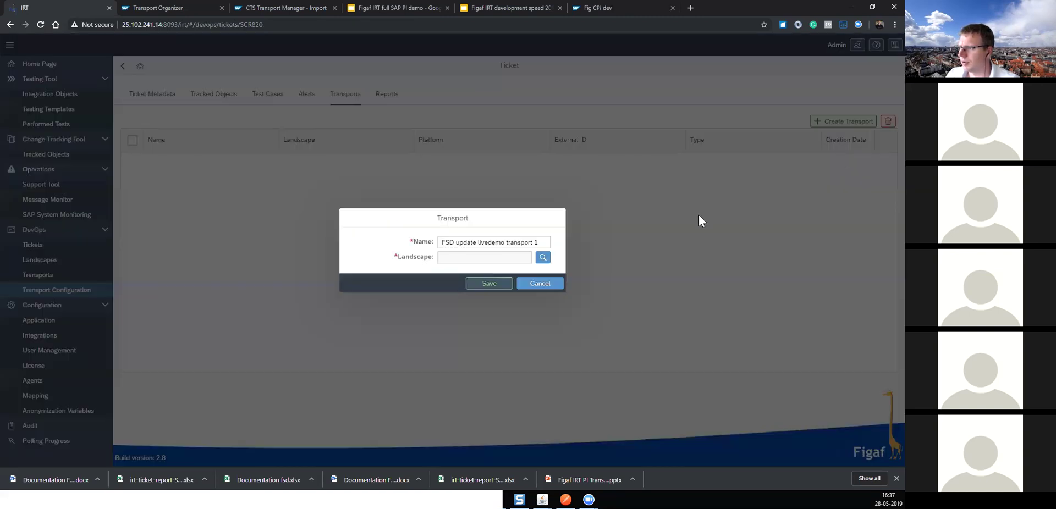
click(543, 258)
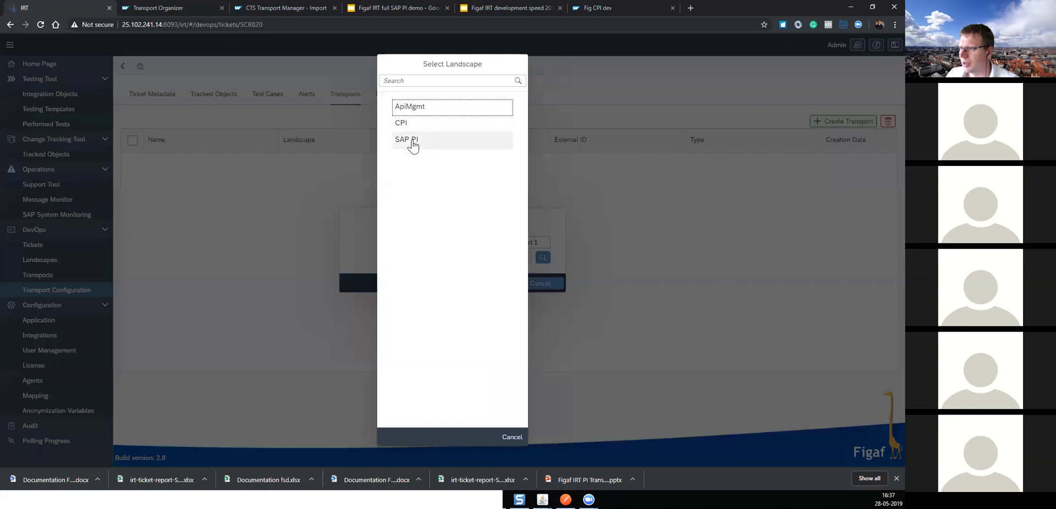
click(407, 130)
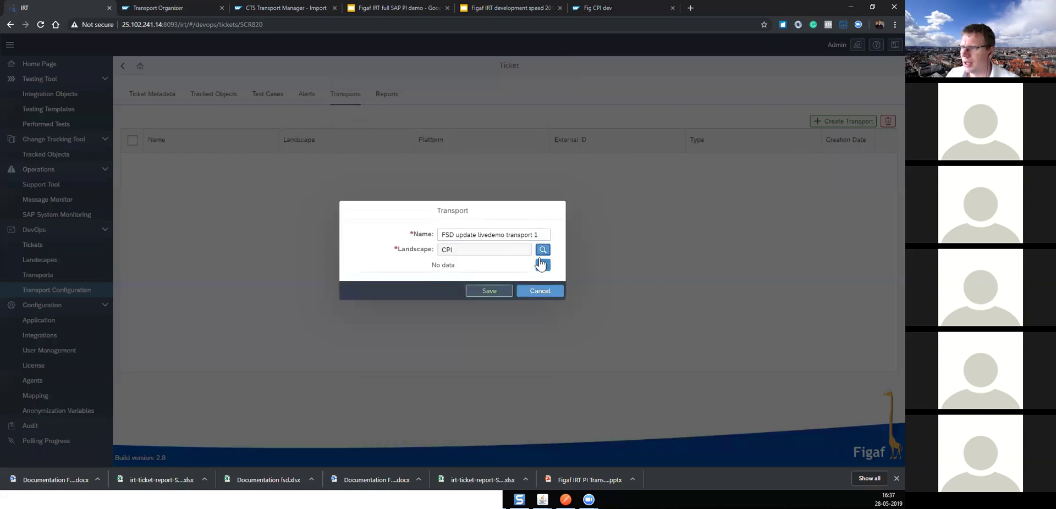
Step: Include the tracked fsd object from agent p0201 and save the transport FSD update livedemo transport 1
click(543, 266)
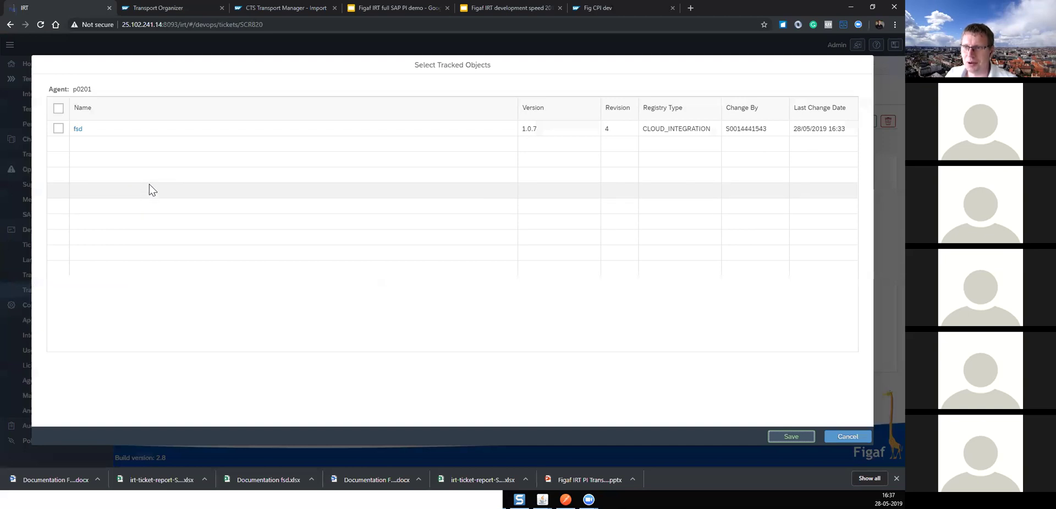
click(58, 129)
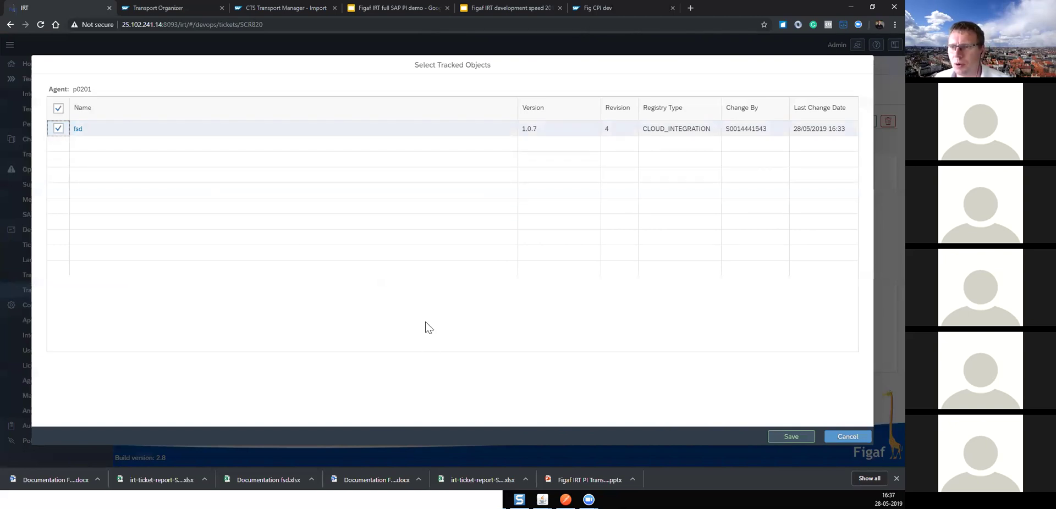
click(797, 440)
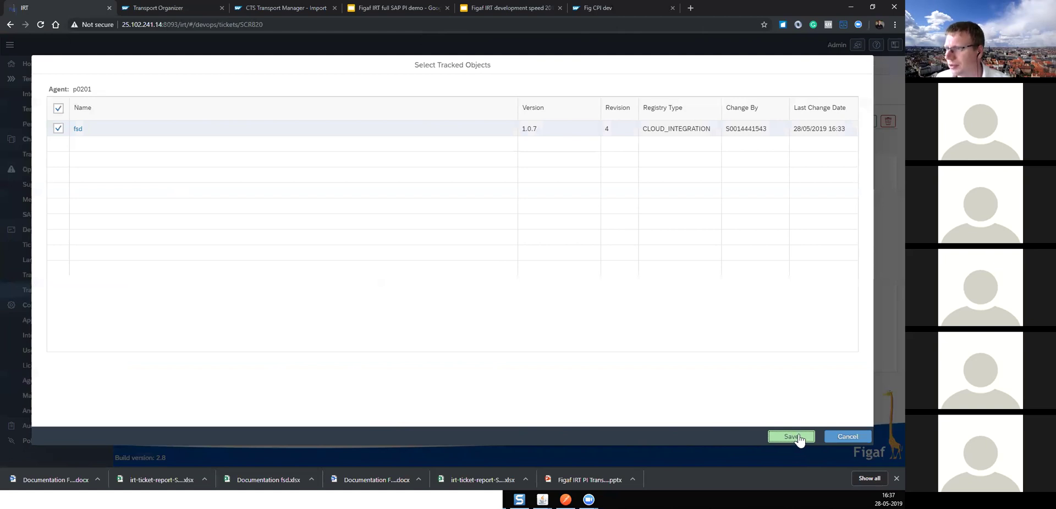
click(799, 436)
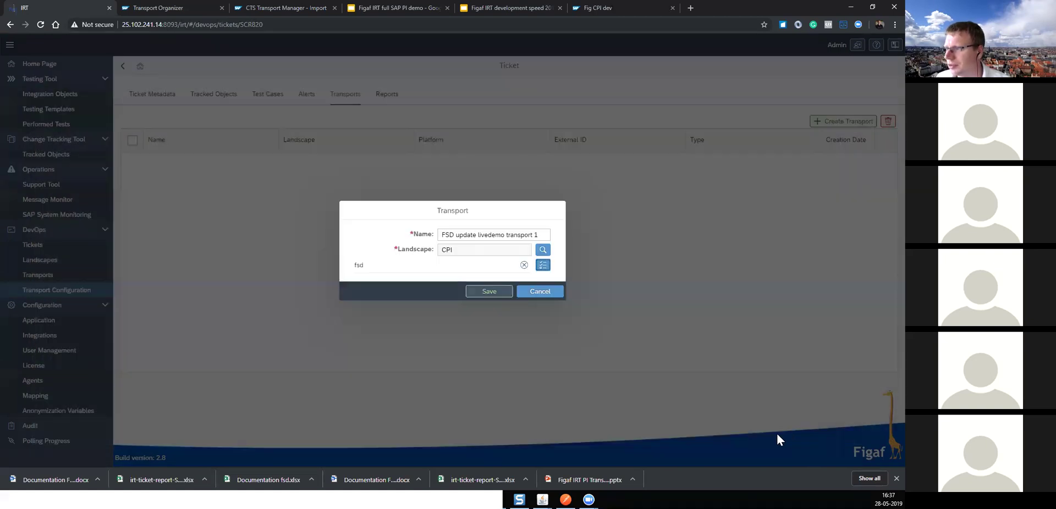
click(492, 296)
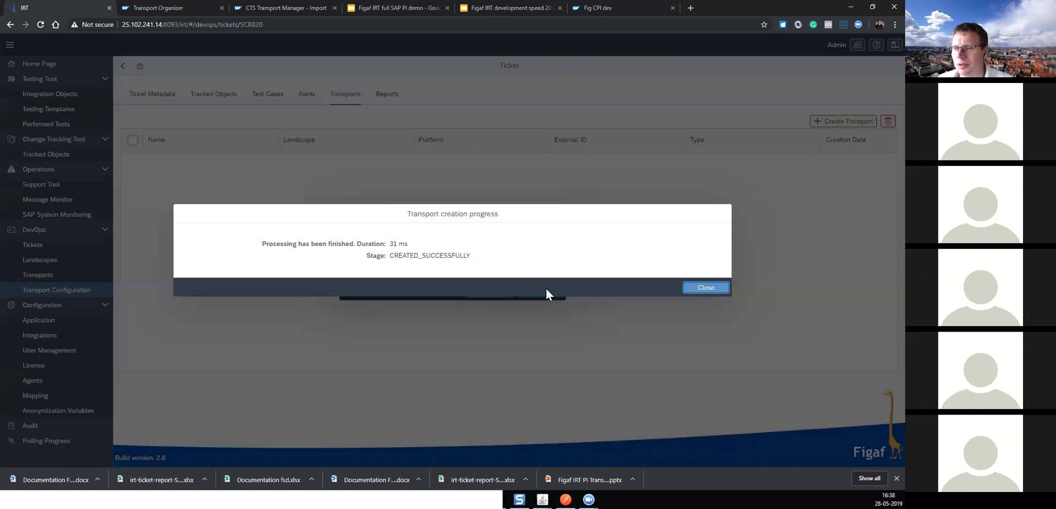
click(710, 288)
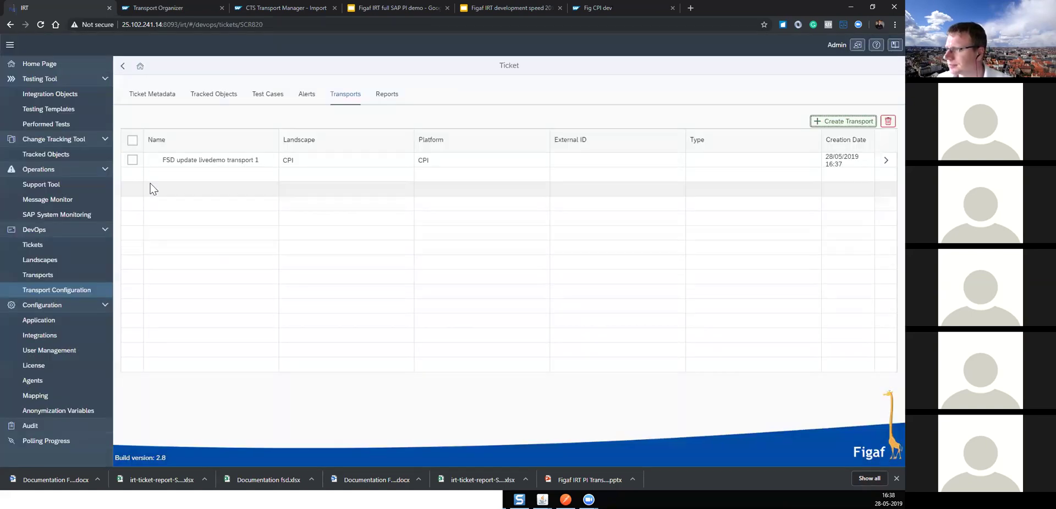
Step: Open FSD update livedemo transport 1 and import it into p0201 (qa), refreshing the import progress
click(133, 160)
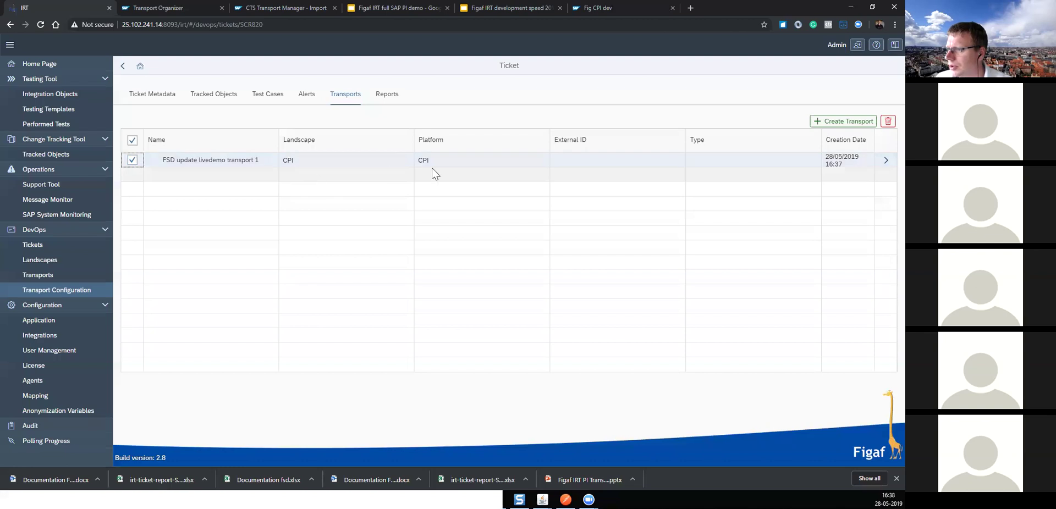
click(886, 160)
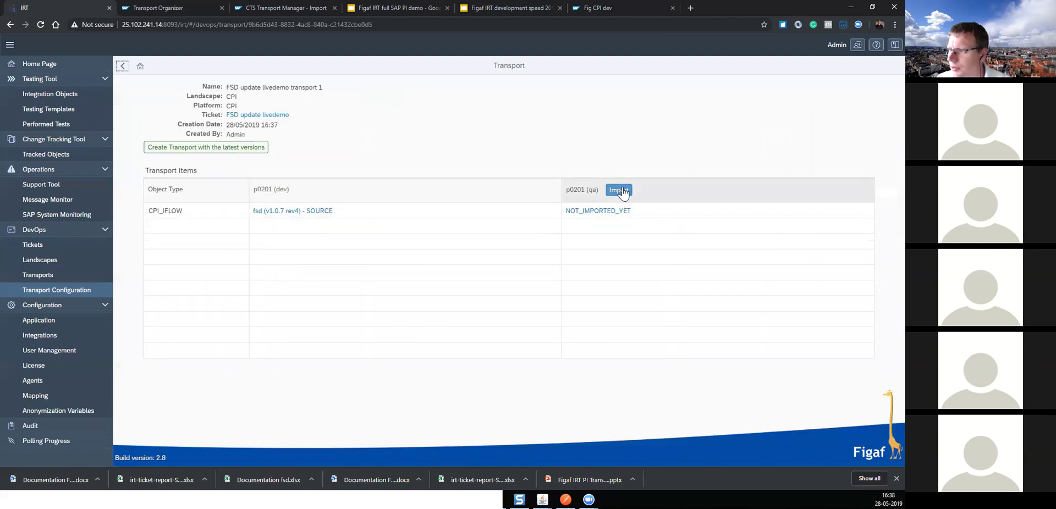
click(619, 190)
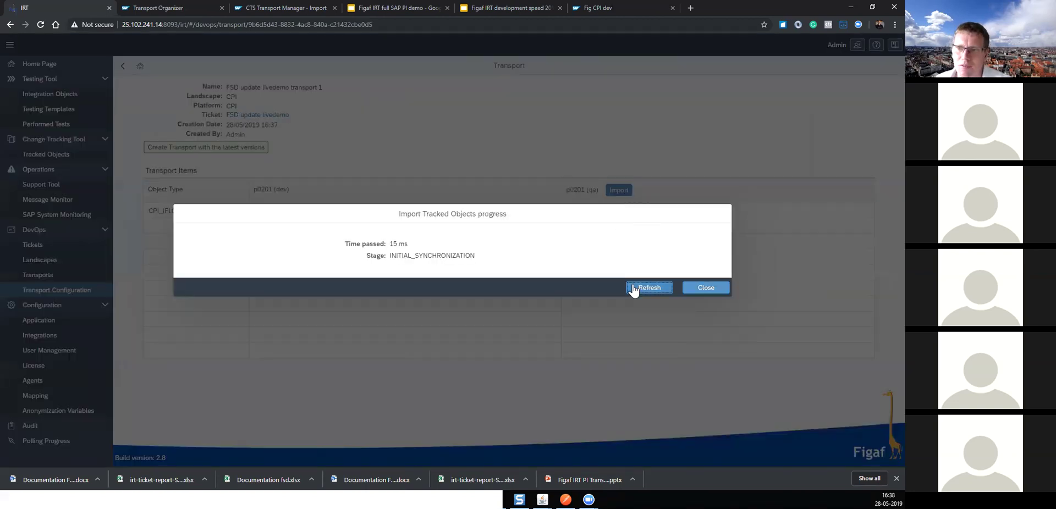
click(634, 289)
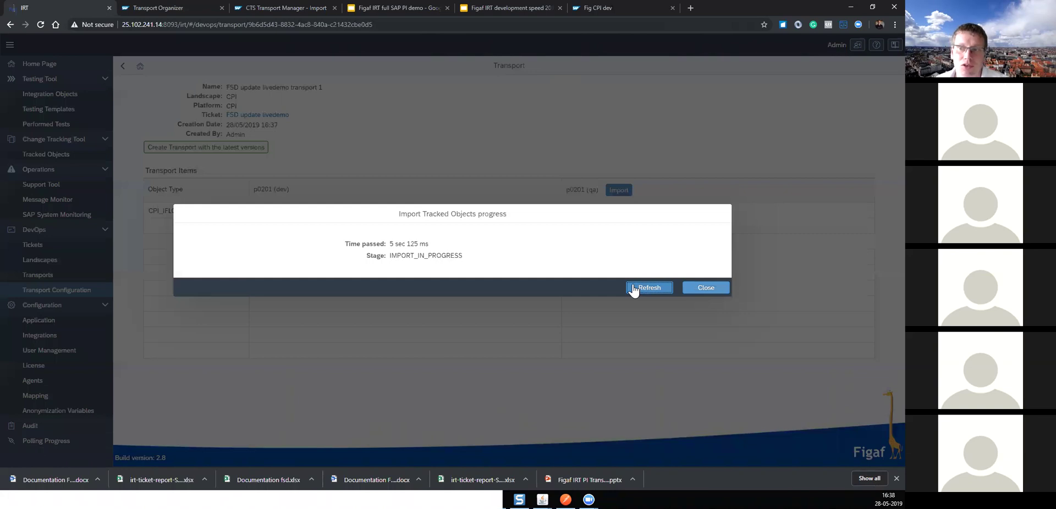
click(671, 292)
click(670, 288)
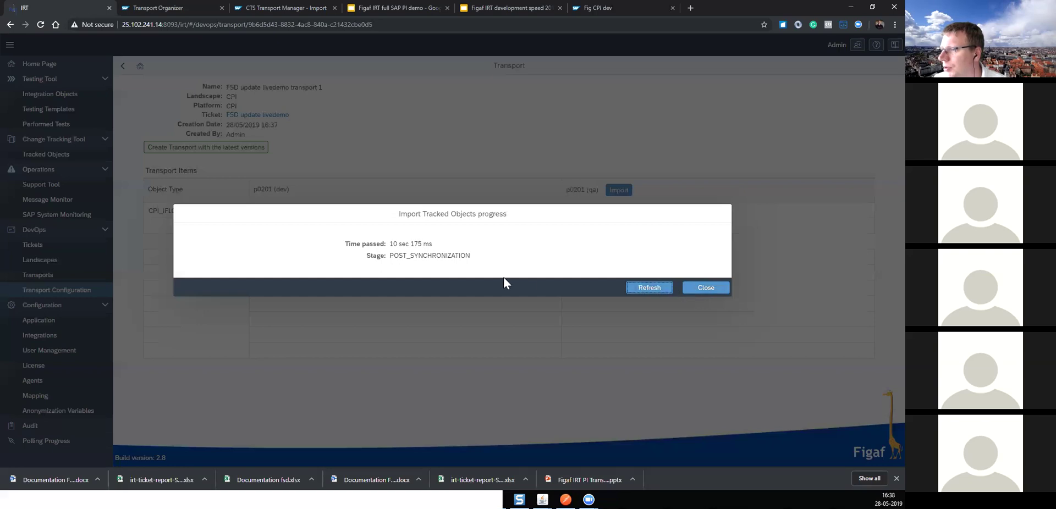
click(637, 289)
click(694, 290)
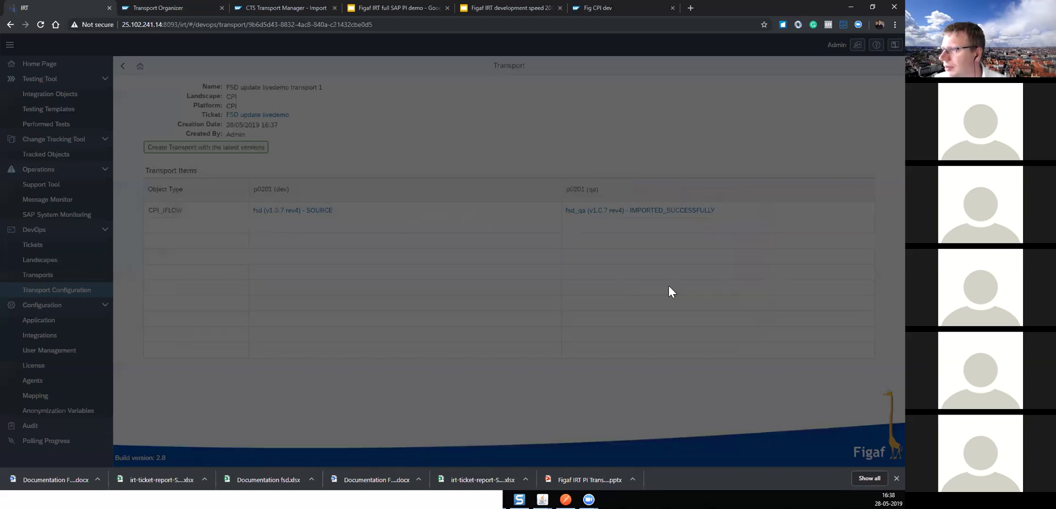
Step: Switch to SAP Cloud Platform Integration and open the fsd|qa integration flow in the qa|demo package
click(601, 7)
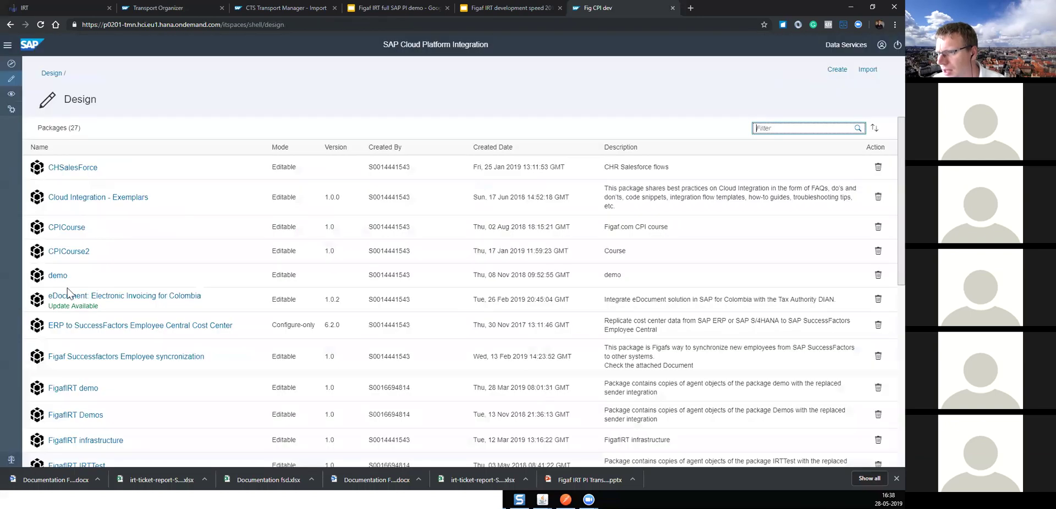
scroll(70, 313, down, 6)
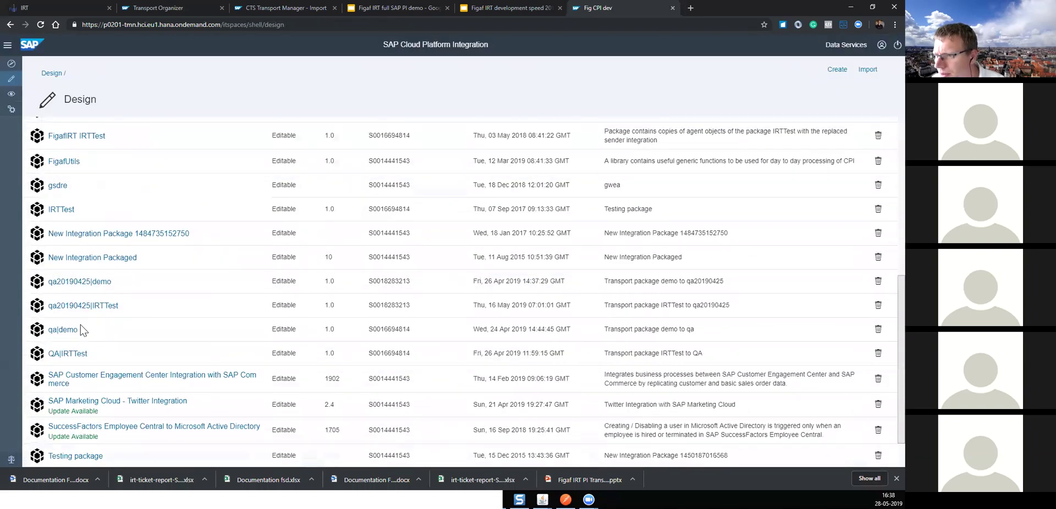
click(65, 332)
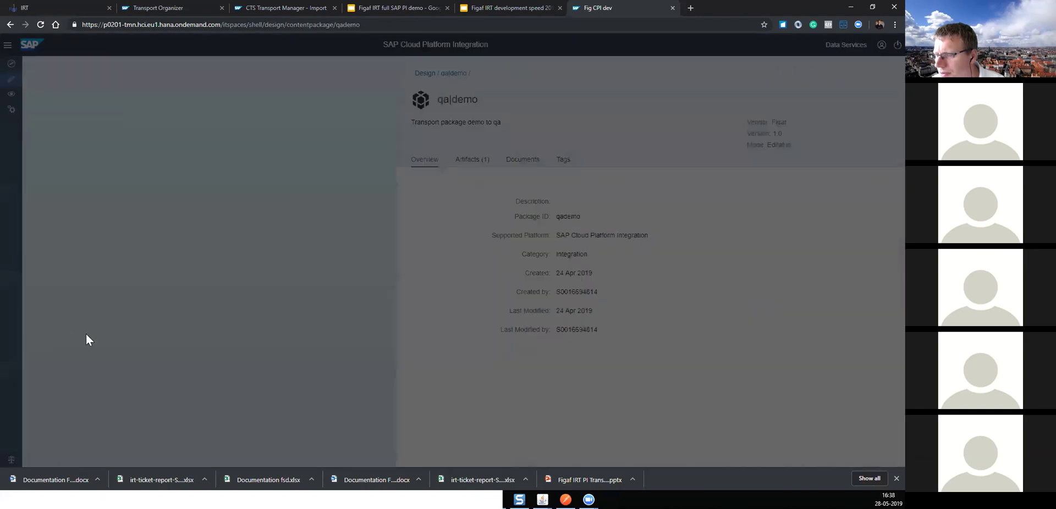
click(97, 161)
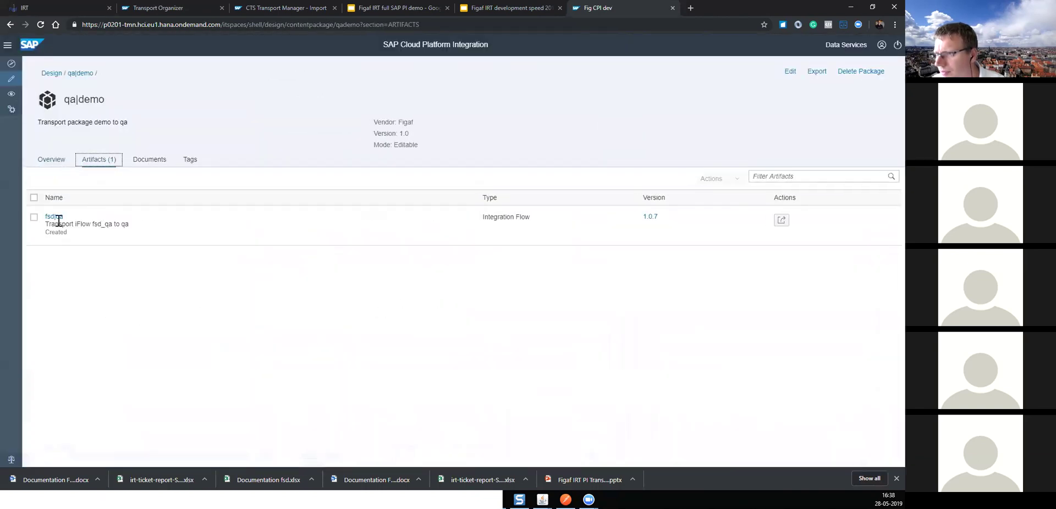
click(54, 217)
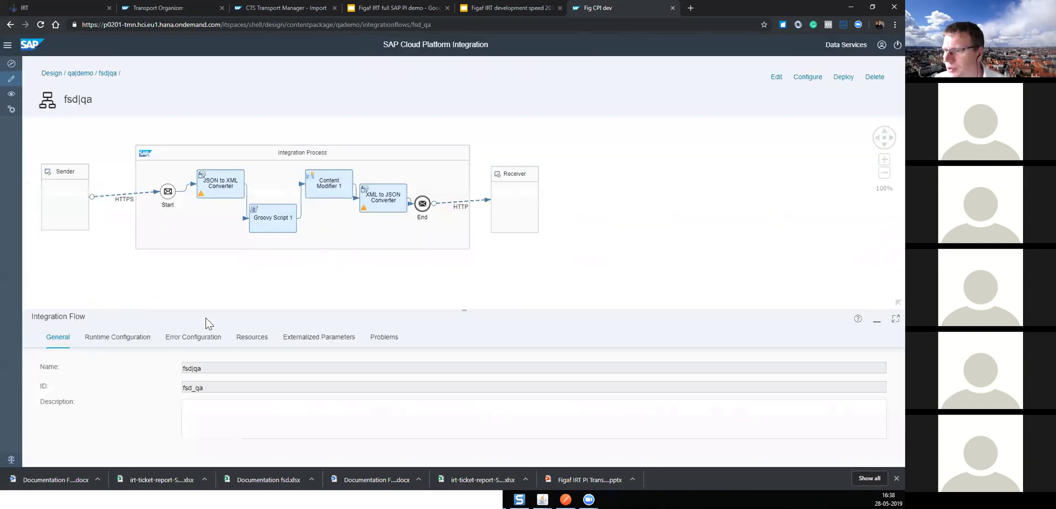
Step: Inspect the demo comment in the fsd|qa flow's script1.groovy resource and return to the flow
click(137, 342)
click(184, 341)
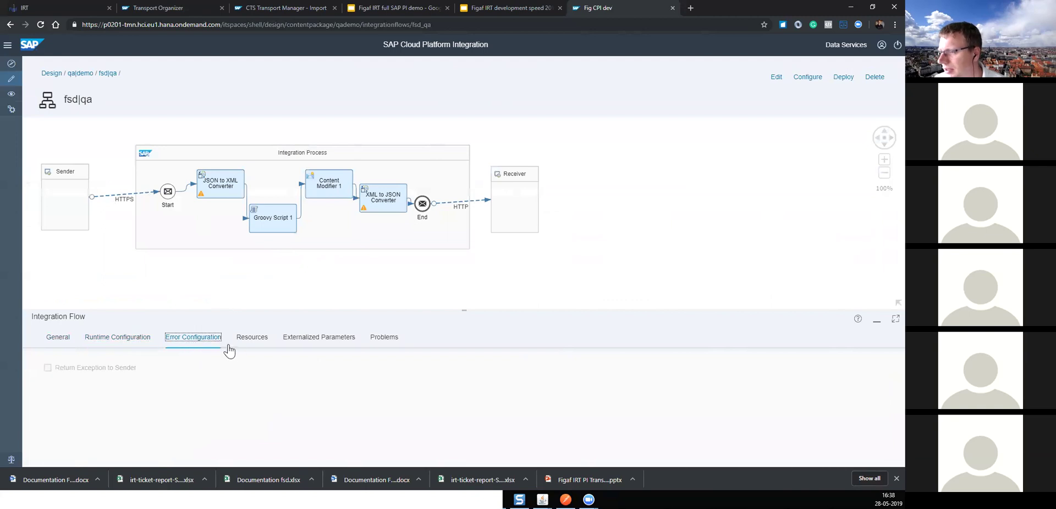
click(247, 342)
click(87, 414)
drag(153, 280, 96, 278)
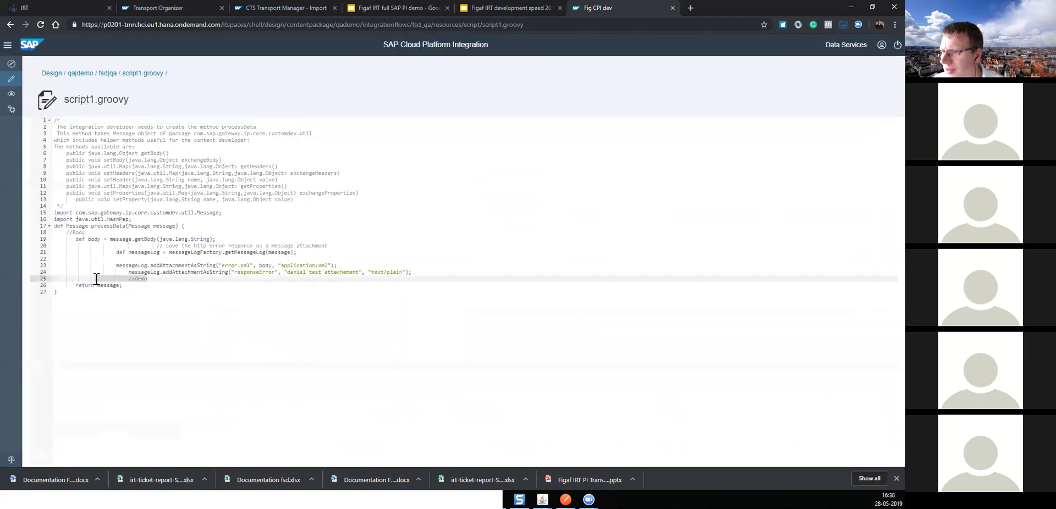
click(118, 73)
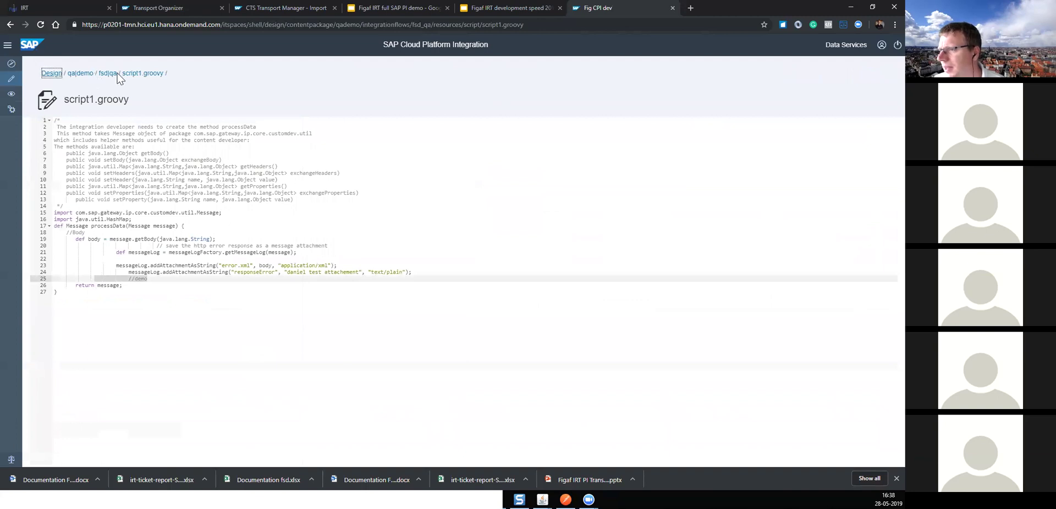
click(109, 74)
Step: Check the receiver's HTTP credential name in the fsd|qa configuration and close it without changes
click(817, 78)
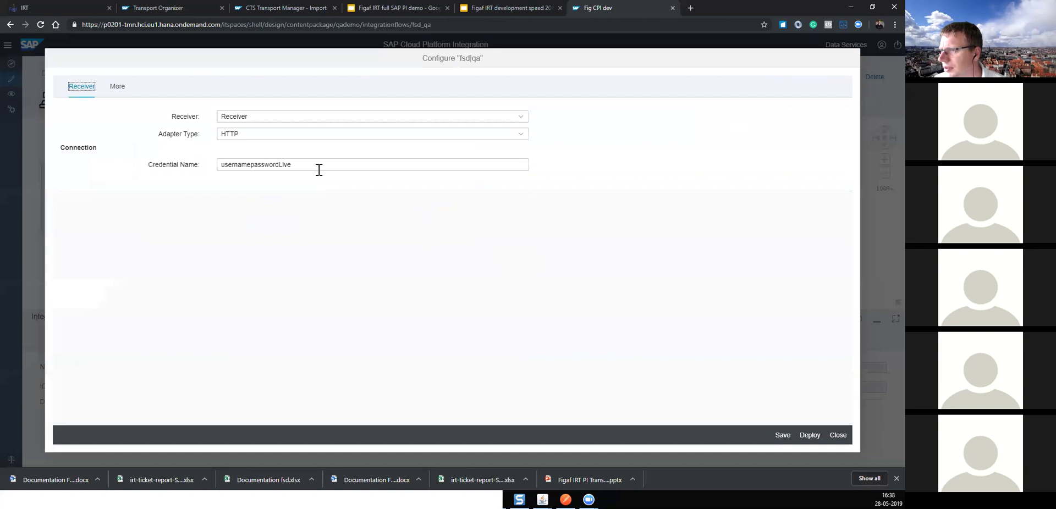
drag(319, 169, 207, 164)
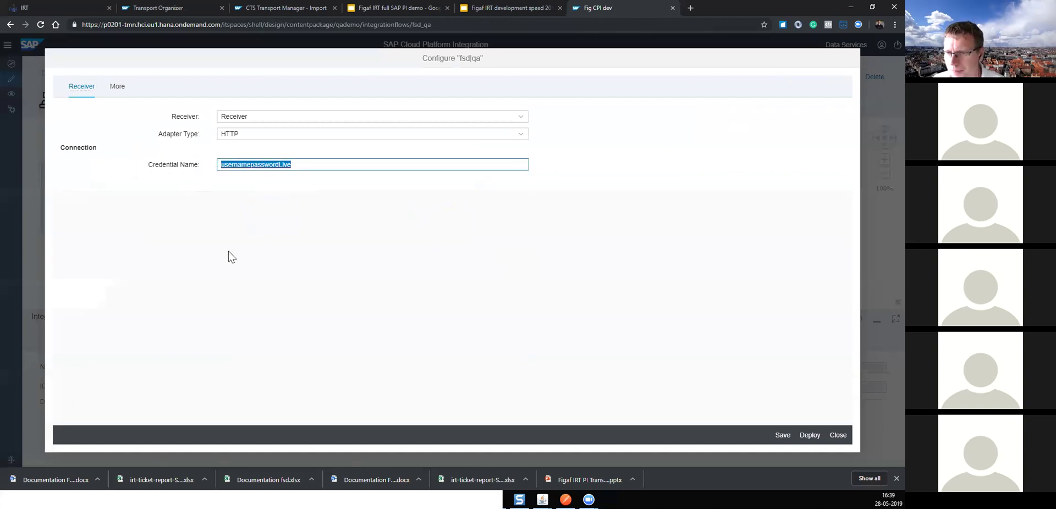
click(838, 442)
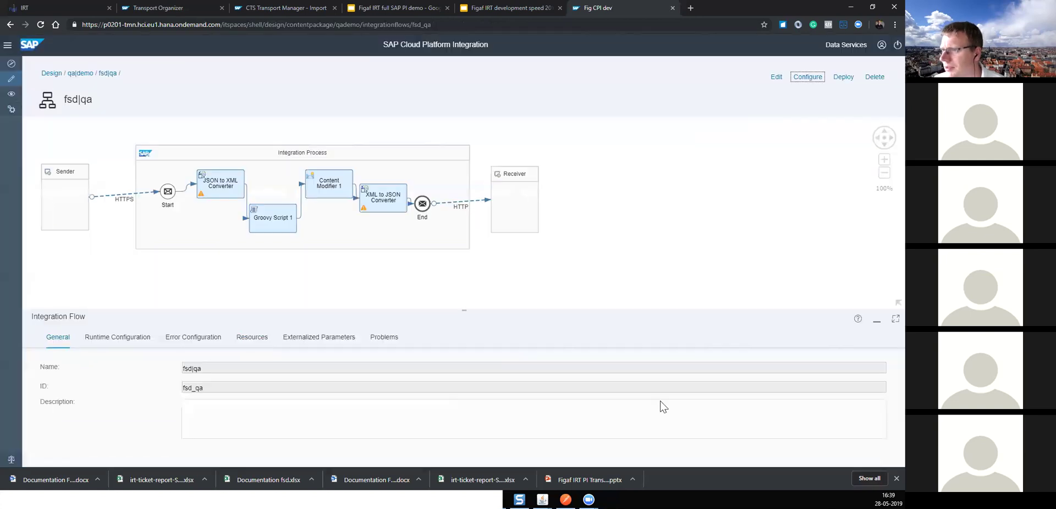
click(85, 74)
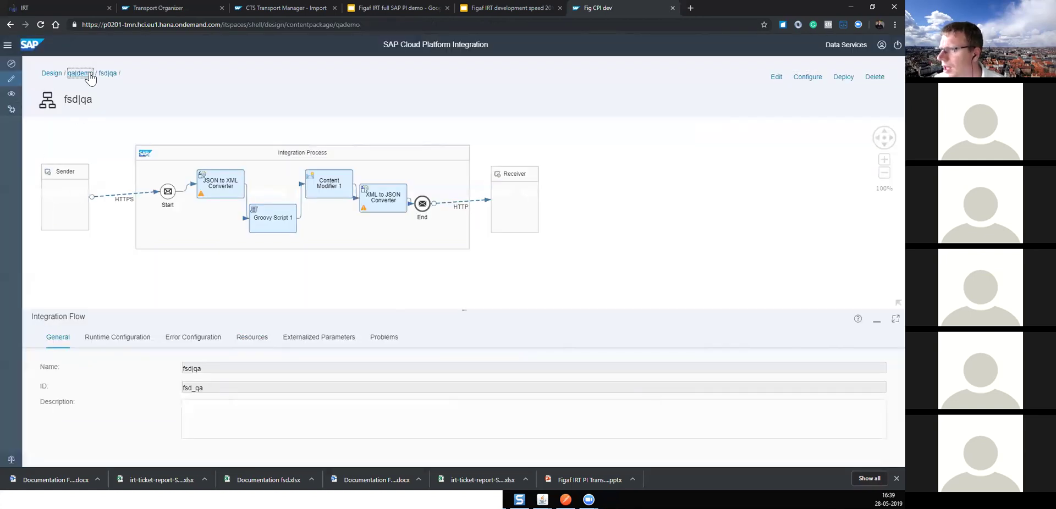
Step: Switch back to Figaf IRT and start building a report for the FSD update livedemo ticket
click(81, 7)
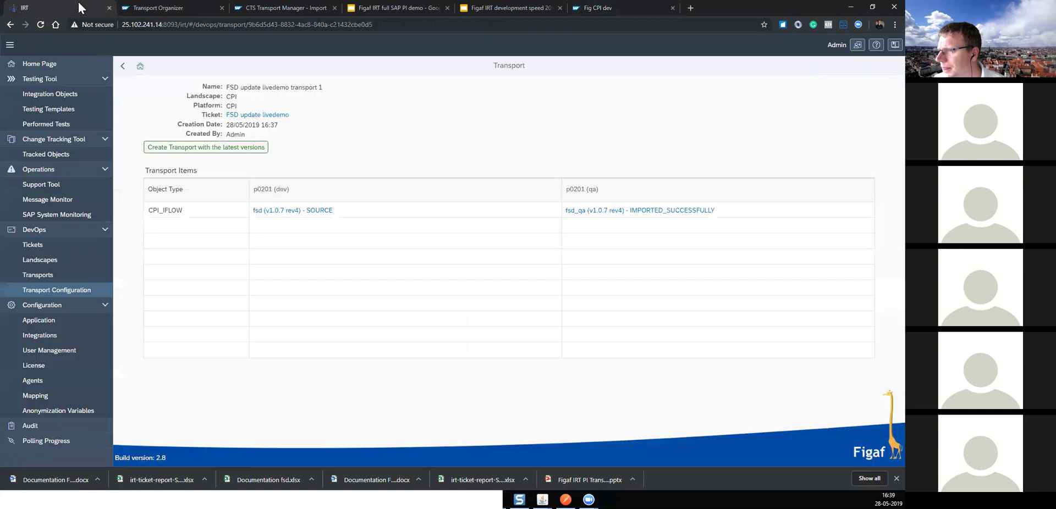
click(272, 116)
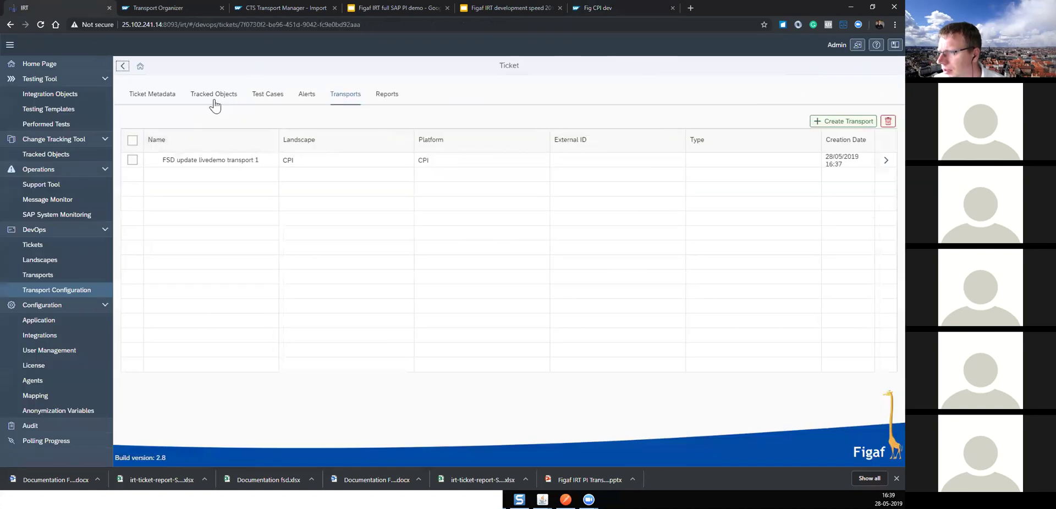
click(387, 96)
click(793, 125)
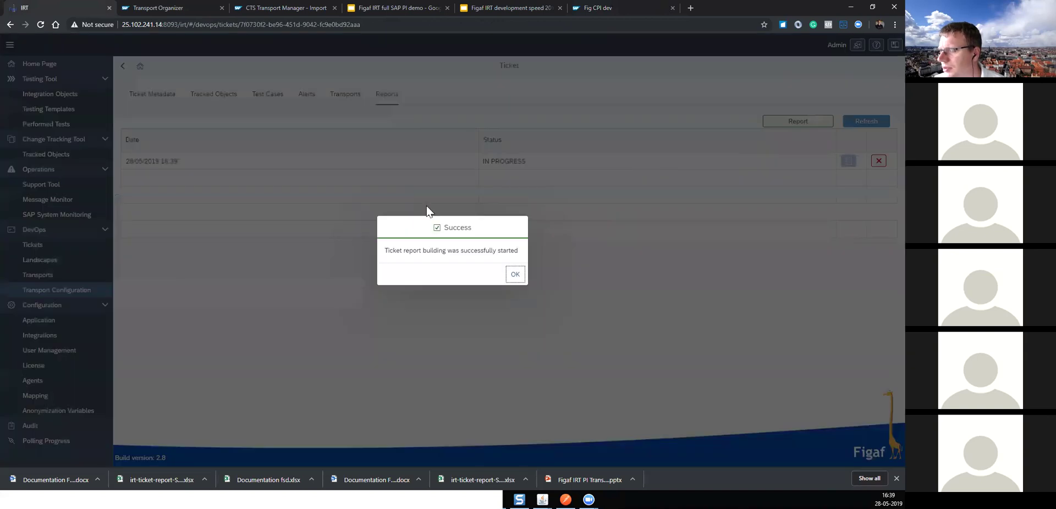
click(511, 273)
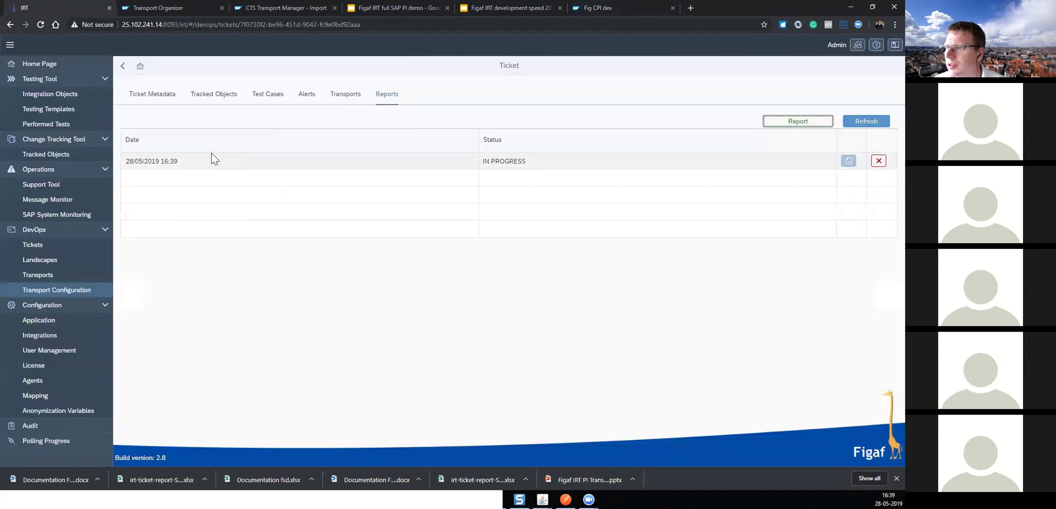
Step: Generate the scenario documentation for the ticket's tracked fsd flow and open the downloaded workbook in Excel
click(213, 94)
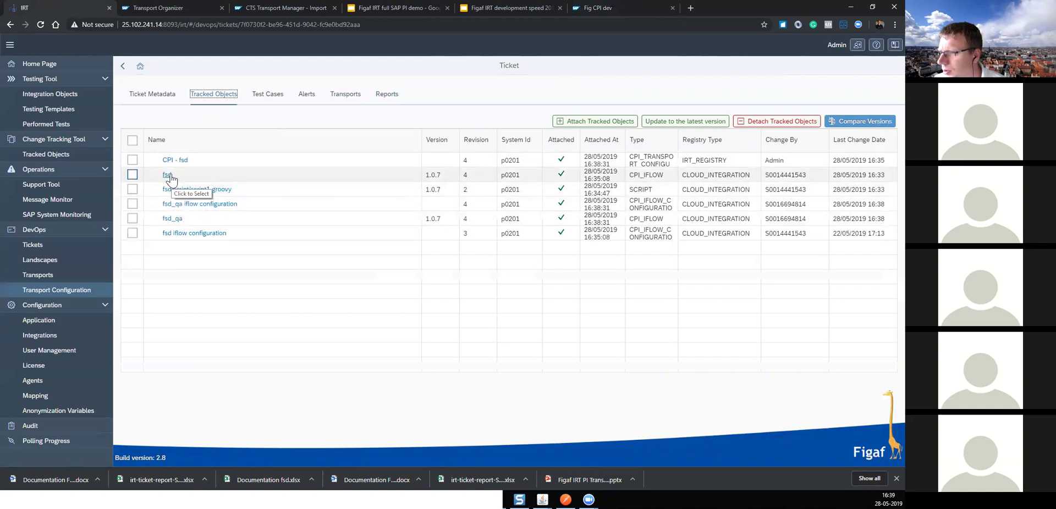
click(167, 174)
click(368, 220)
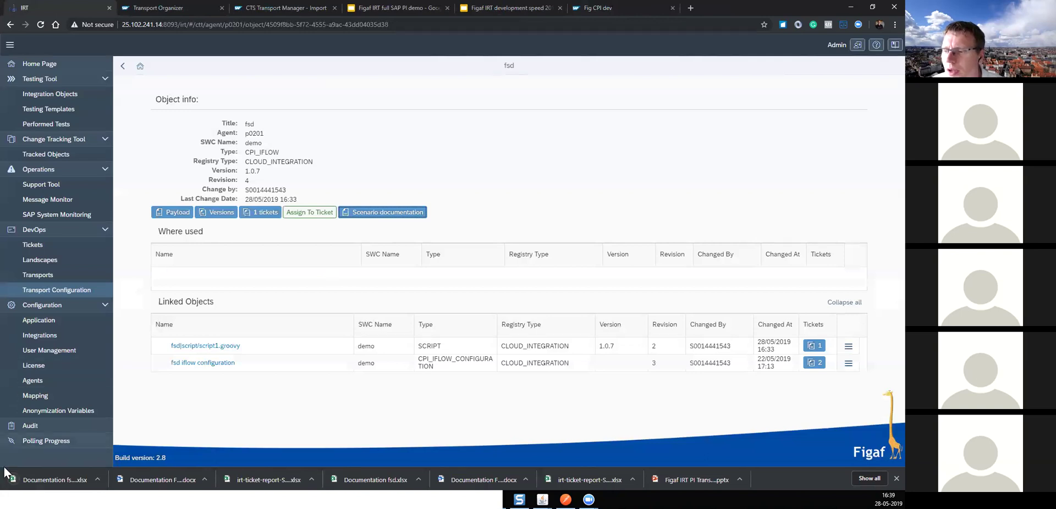
click(69, 481)
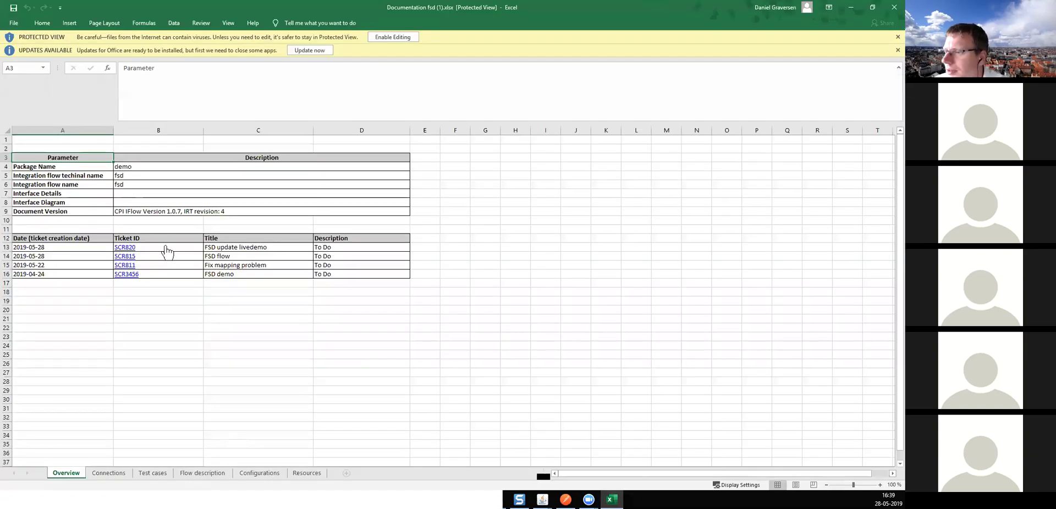
Step: Review the flow parameters and document version on the Overview sheet and the channels on the Connections sheet
drag(132, 166, 127, 202)
drag(95, 170, 156, 215)
click(127, 218)
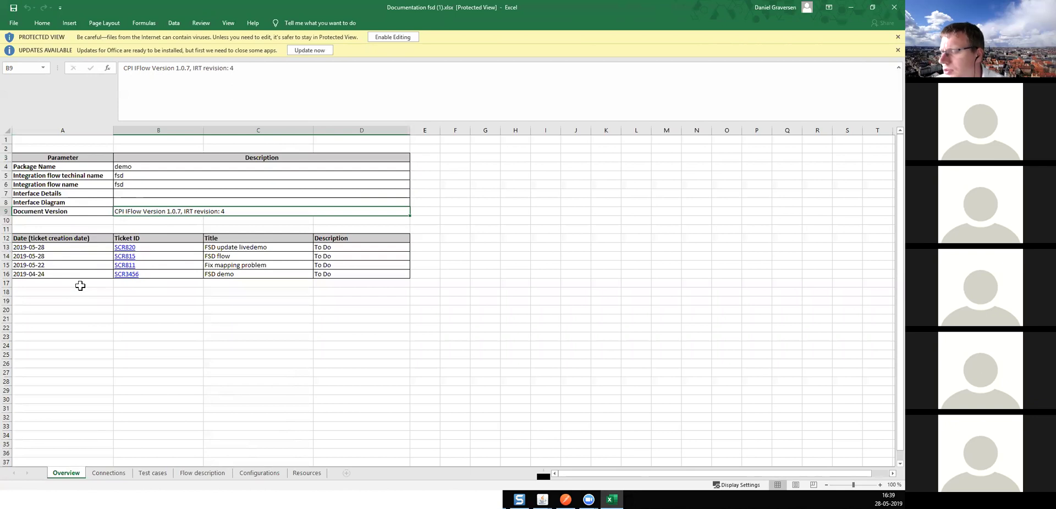
click(113, 473)
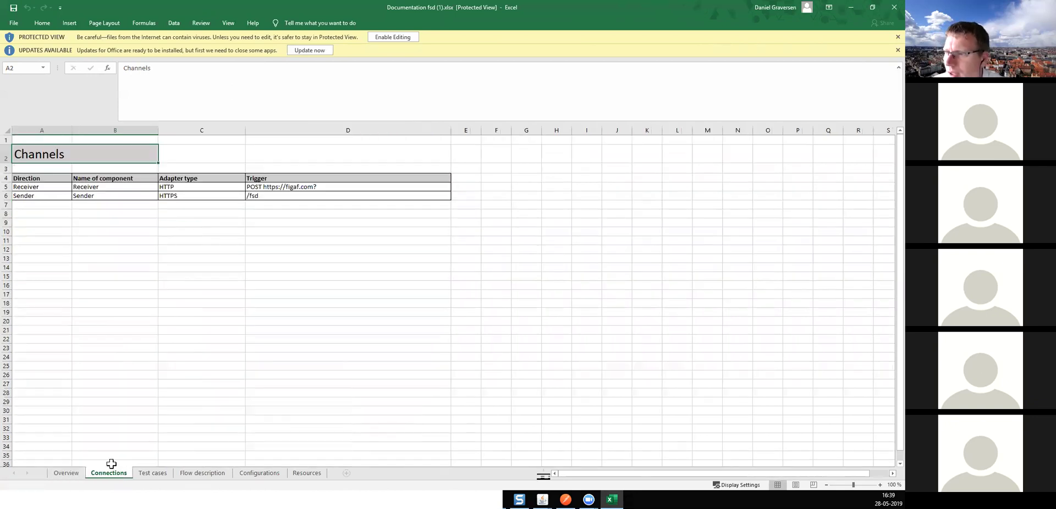
click(191, 204)
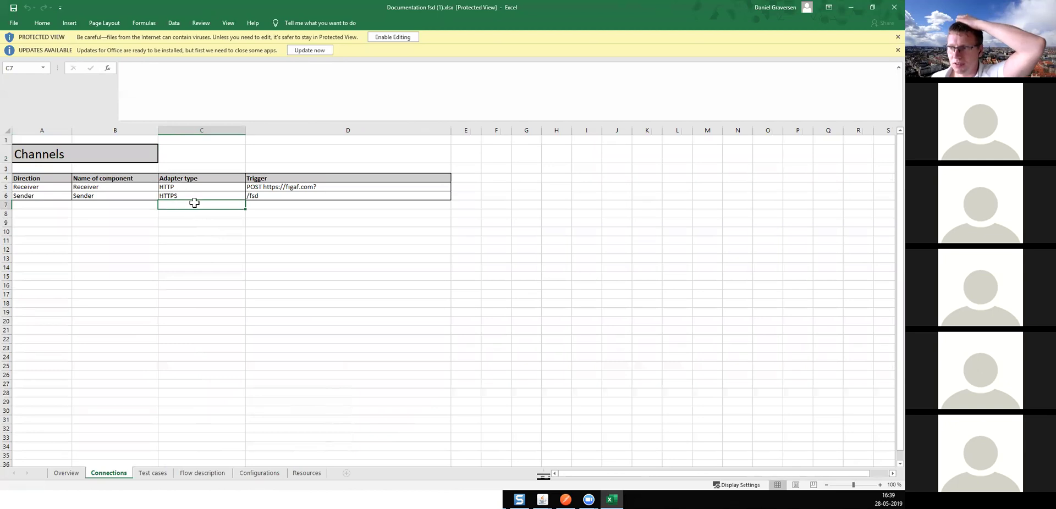
Step: Review the agent test cases and the flow description's step IDs and step descriptions in the documentation workbook
click(138, 473)
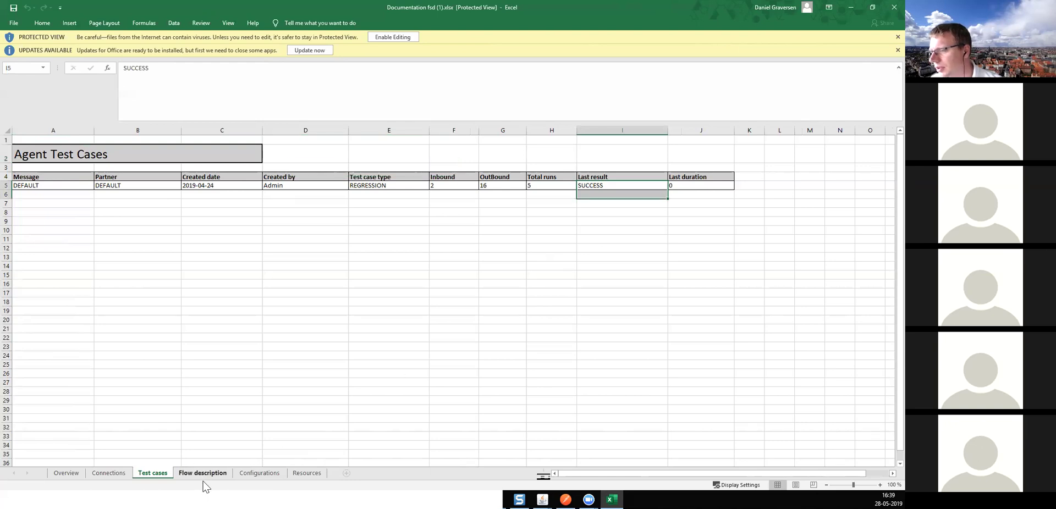
click(204, 474)
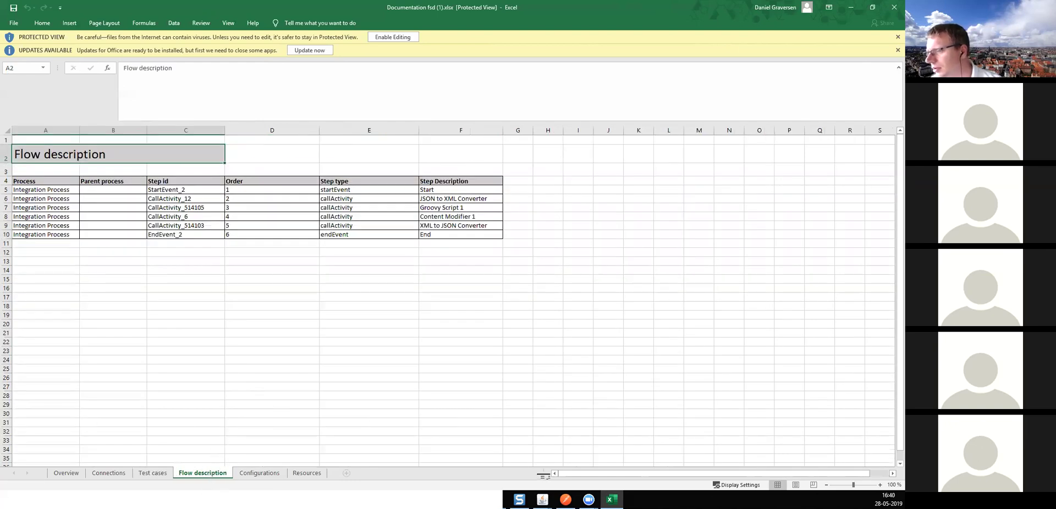
drag(180, 192, 189, 240)
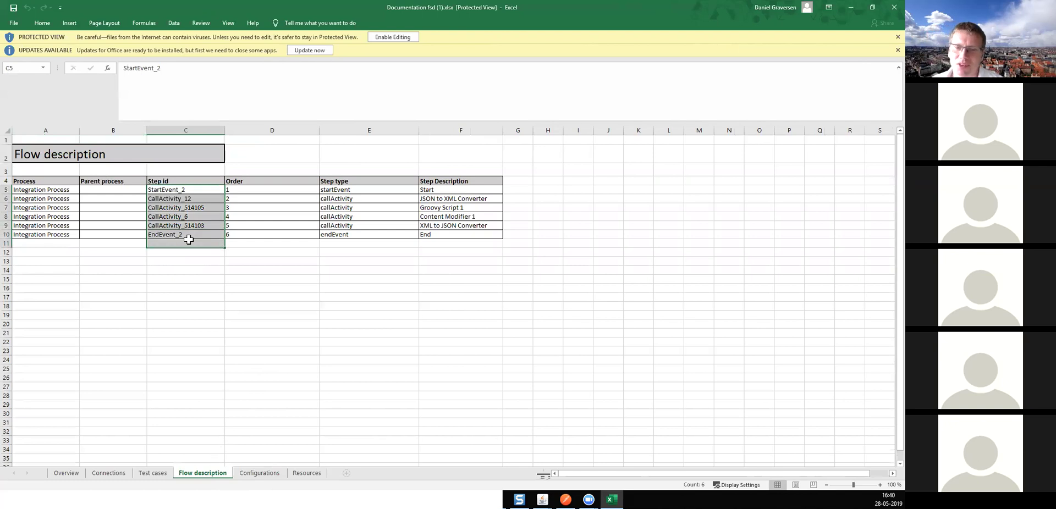
drag(444, 199, 441, 246)
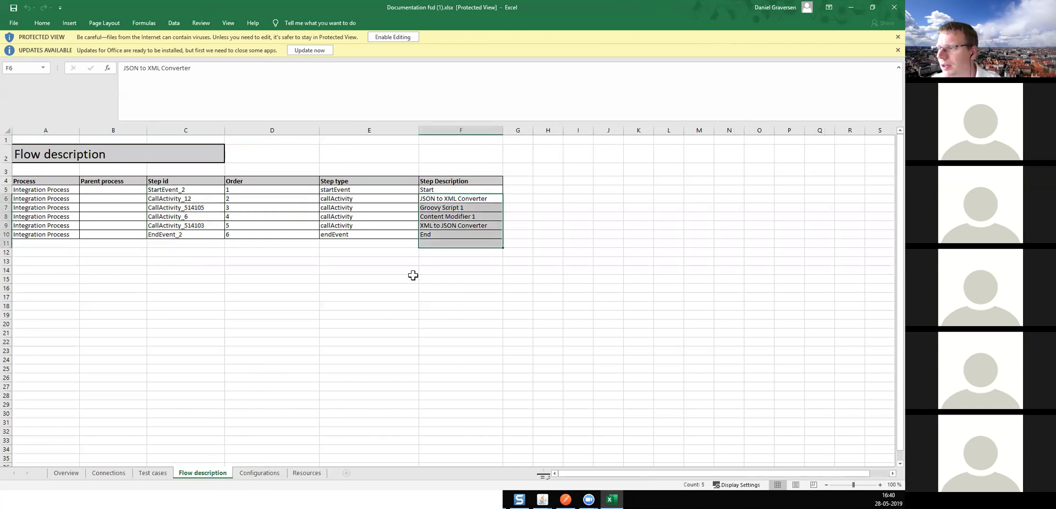
Step: Review the dev and qa configuration values and the flow's resources, return to the overview and close the workbook
click(261, 474)
click(241, 241)
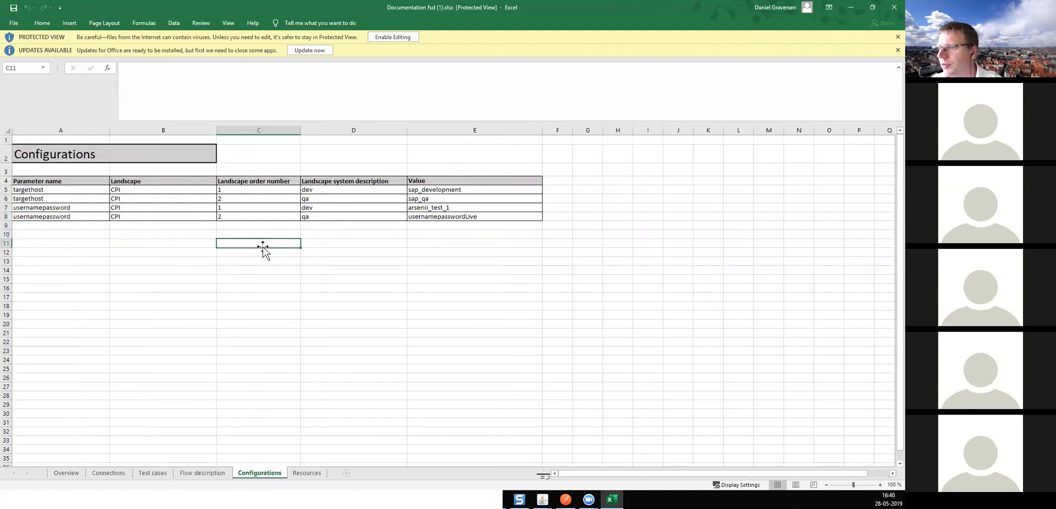
drag(204, 200, 428, 217)
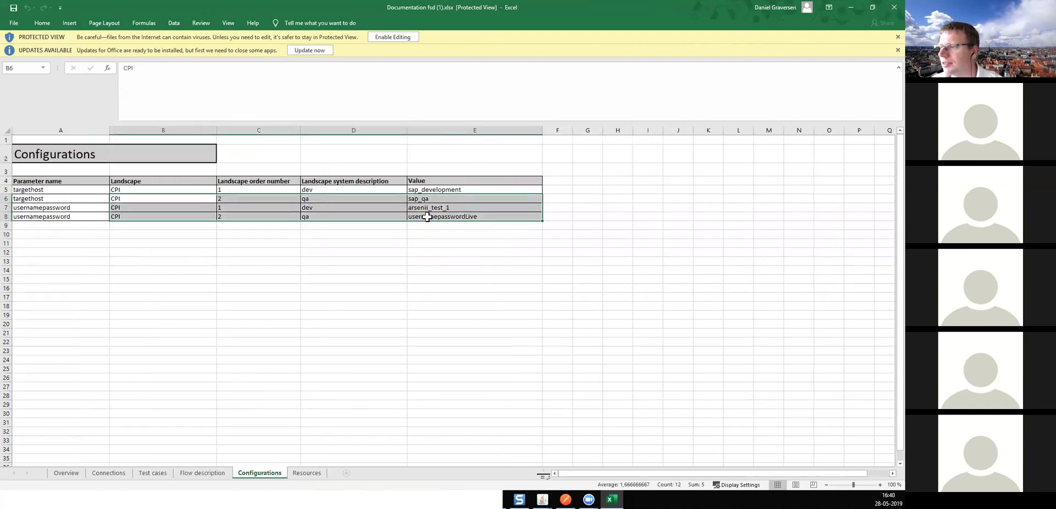
click(306, 473)
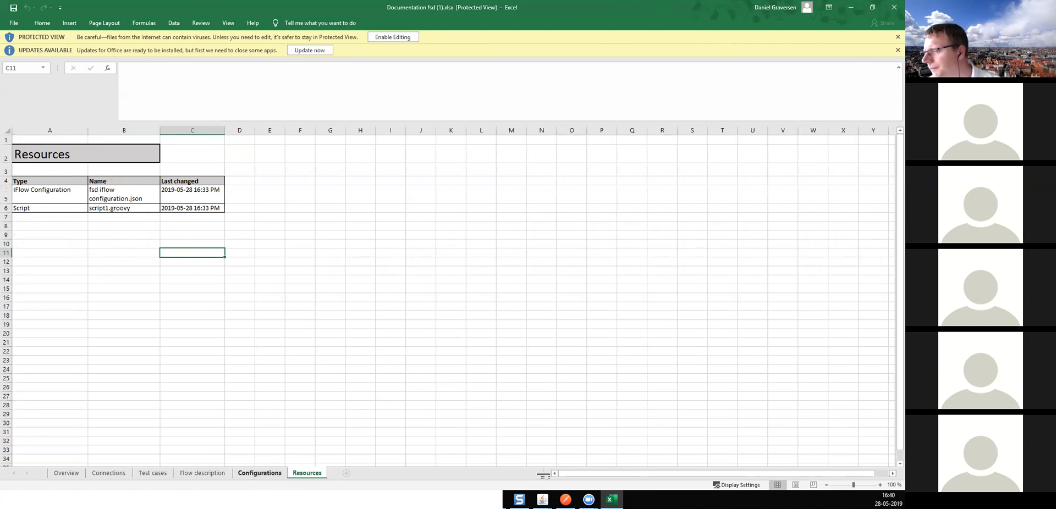
click(66, 474)
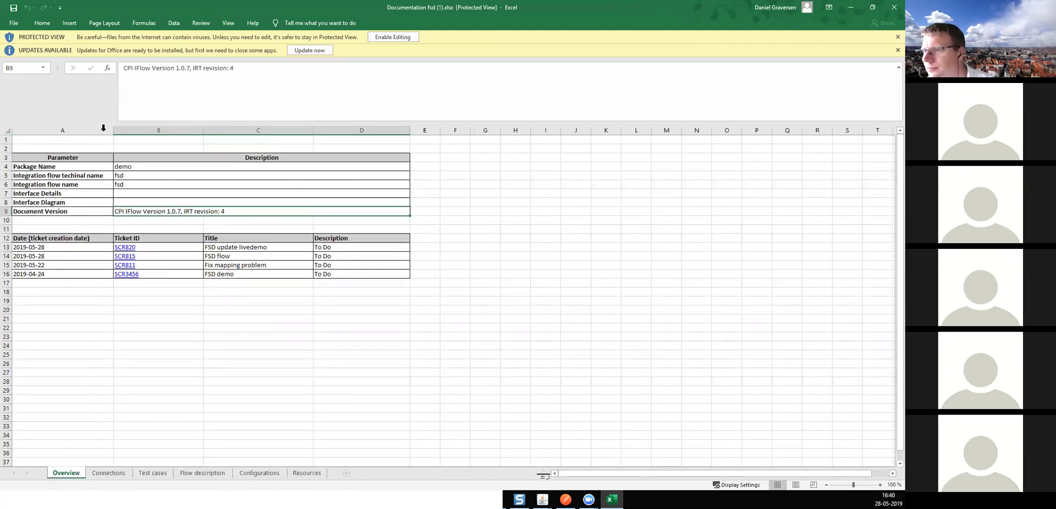
click(891, 7)
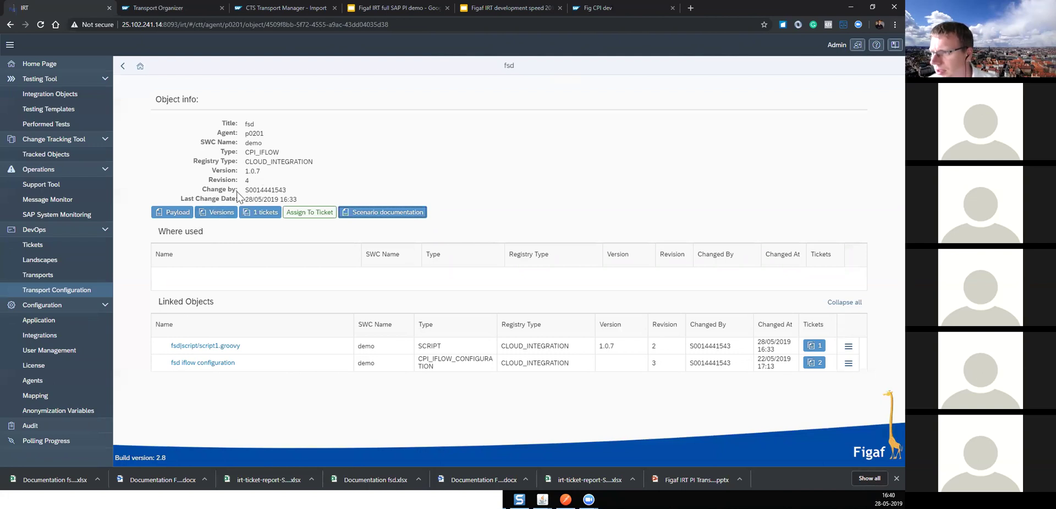
Step: Go back from the fsd object through its ticket to the transport and open the Message Monitor
click(123, 65)
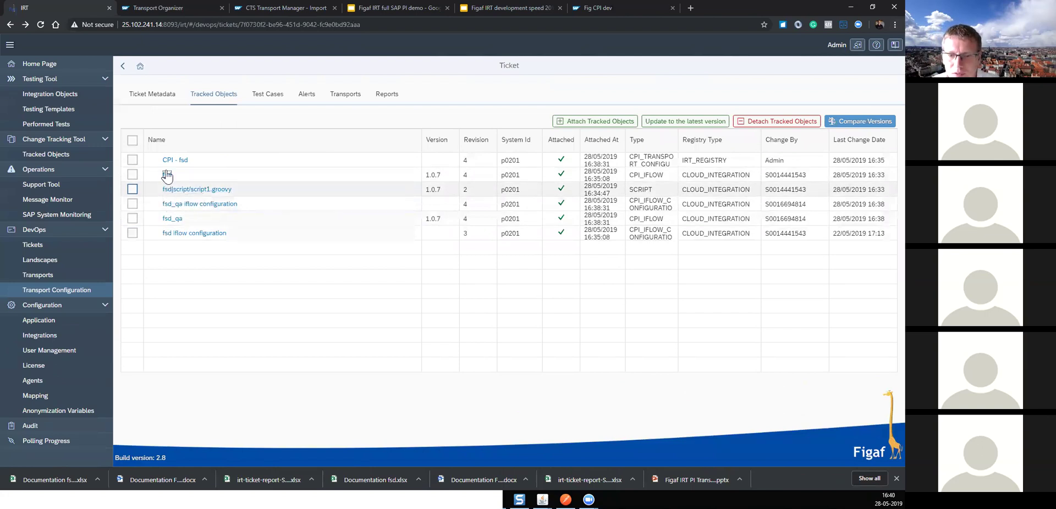
click(268, 94)
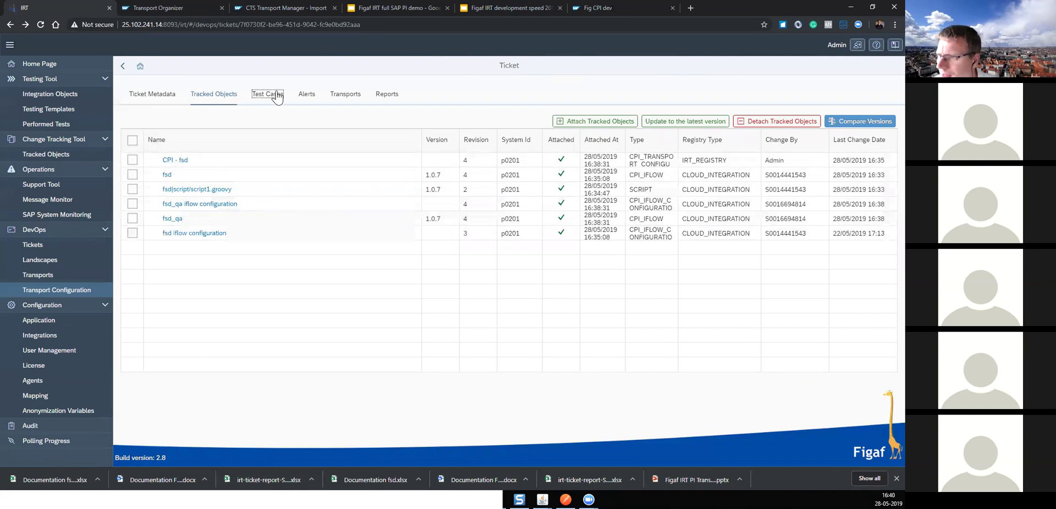
click(129, 69)
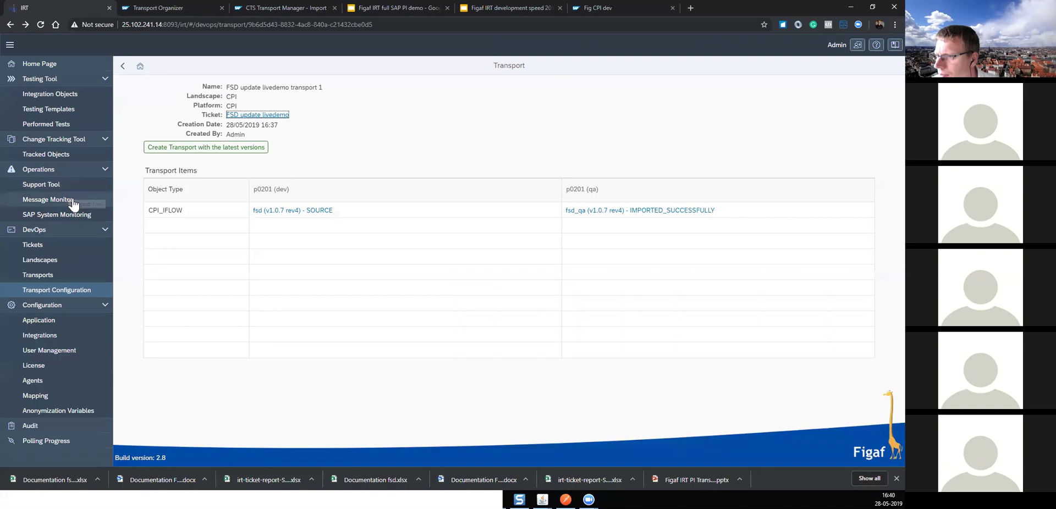
click(75, 202)
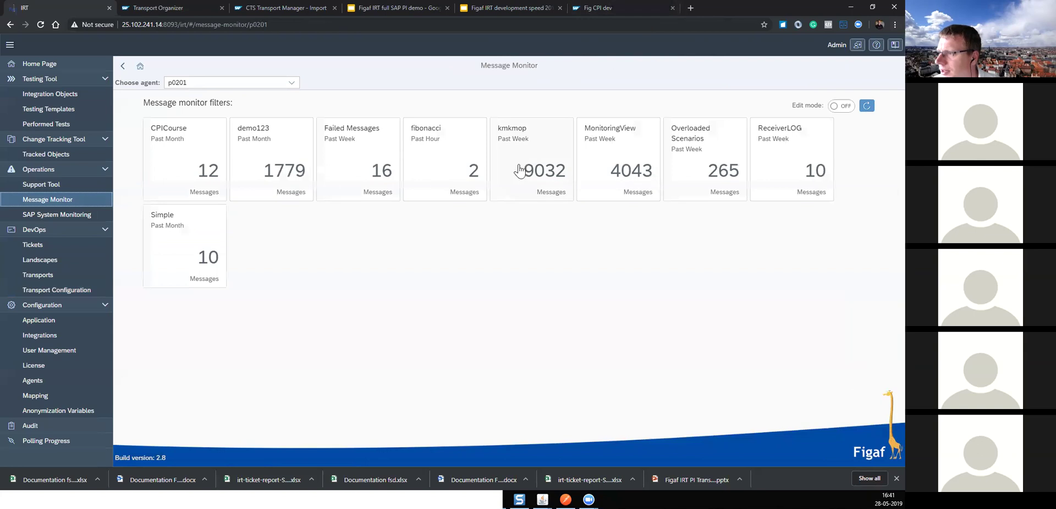
Step: Open the fibonacci message filter for editing and search the runtime artifacts for "Fi"
click(842, 106)
click(433, 167)
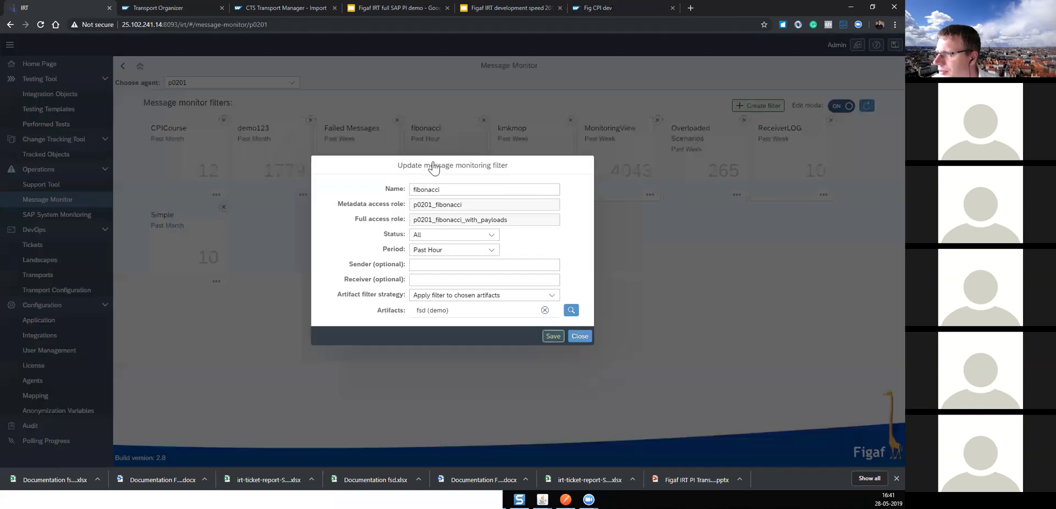
click(571, 310)
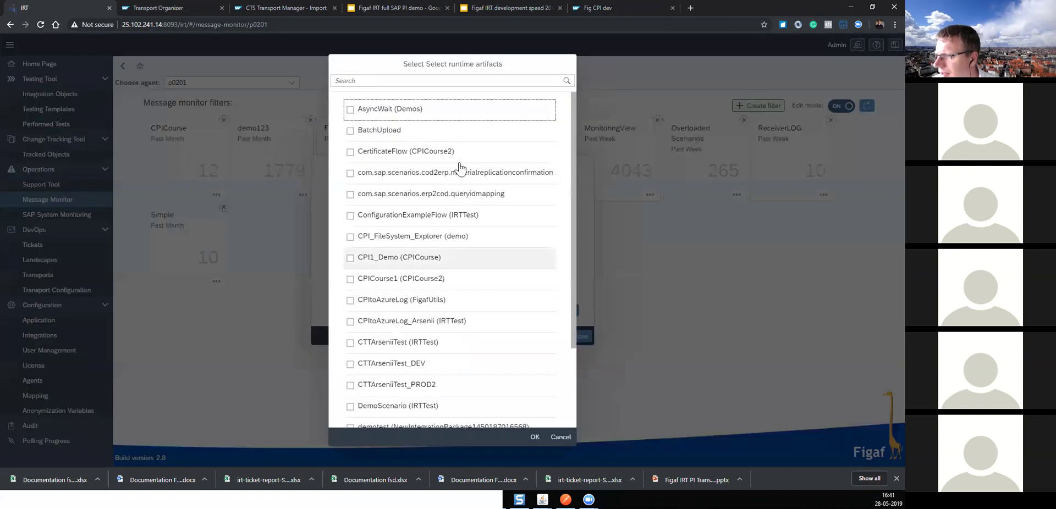
click(452, 81)
text(f)
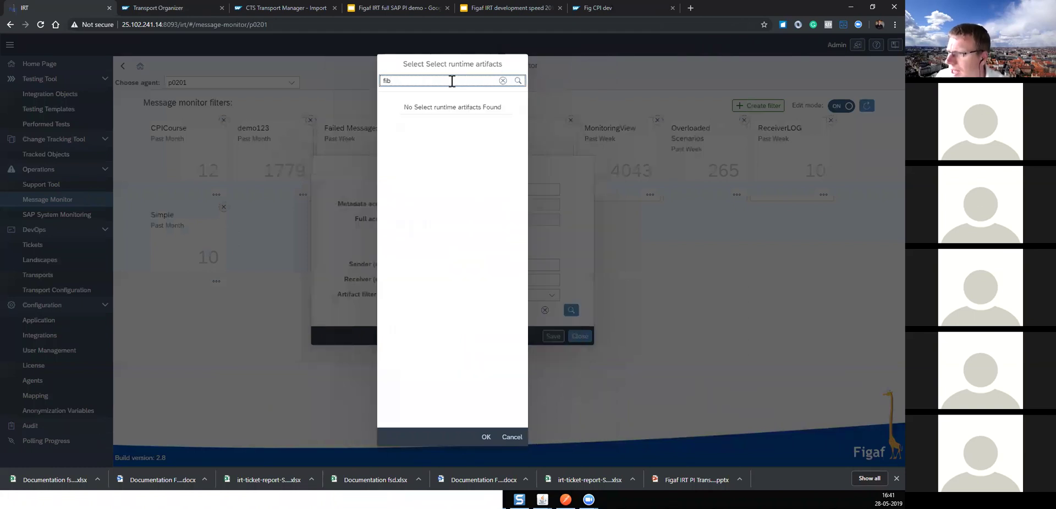
key(BackSpace)
text(Fi)
key(Return)
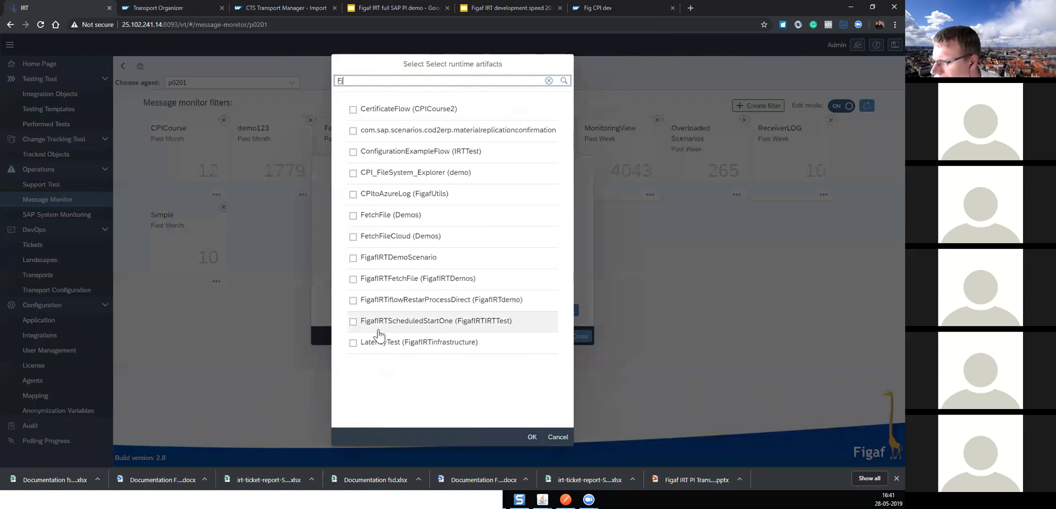
Step: Assign the FigafIRTiflowRestarProcessDirect and LatencyTest artifacts to the fibonacci filter, save it and turn edit mode off
click(352, 301)
click(352, 357)
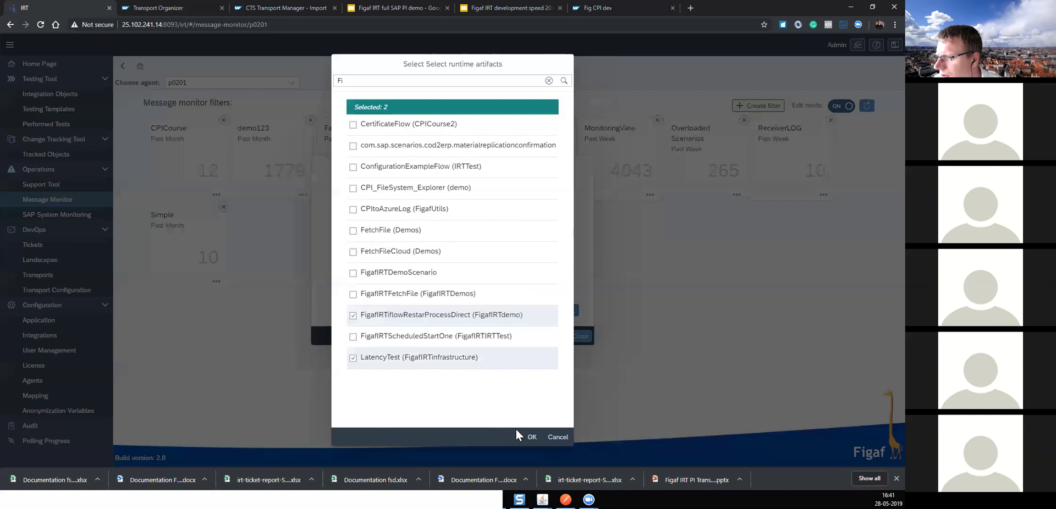
click(531, 438)
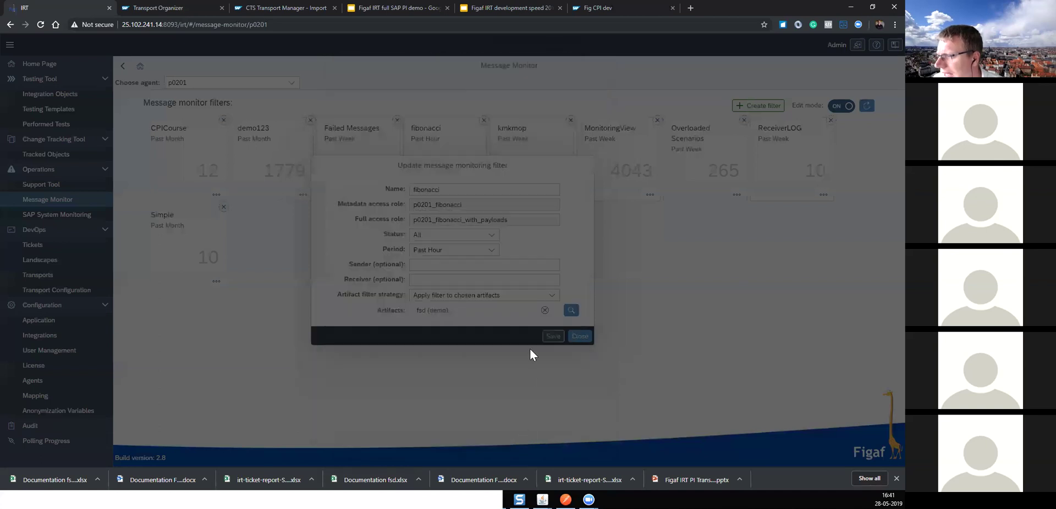
drag(483, 213, 413, 213)
click(553, 344)
click(513, 274)
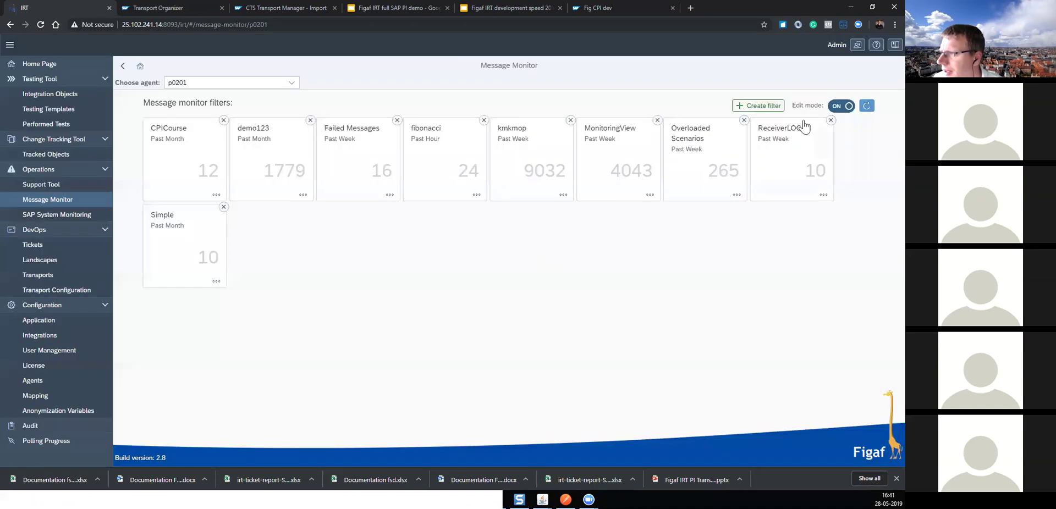
click(842, 106)
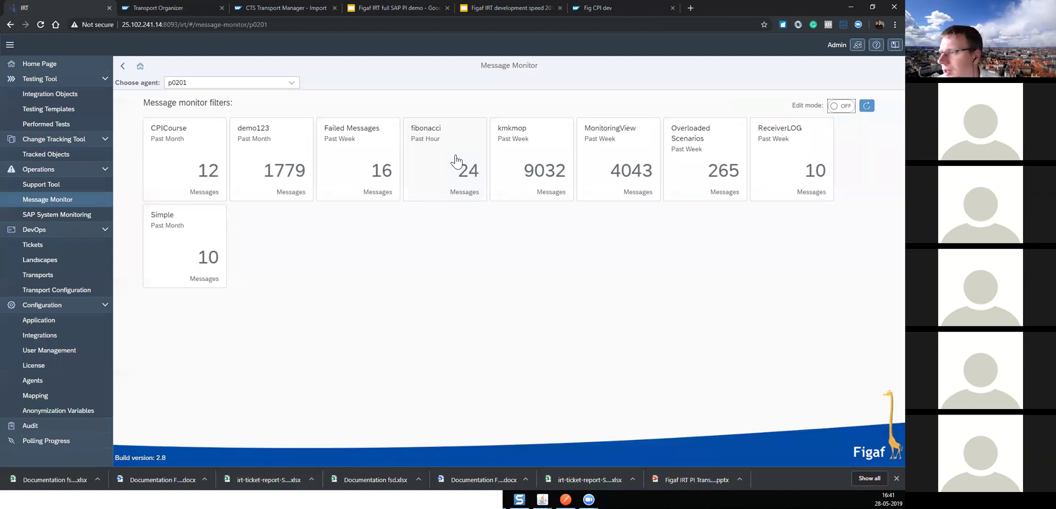
Step: Open the fibonacci filter's message list, inspect the details of a LatencyTest message and look through the remaining entries
click(456, 161)
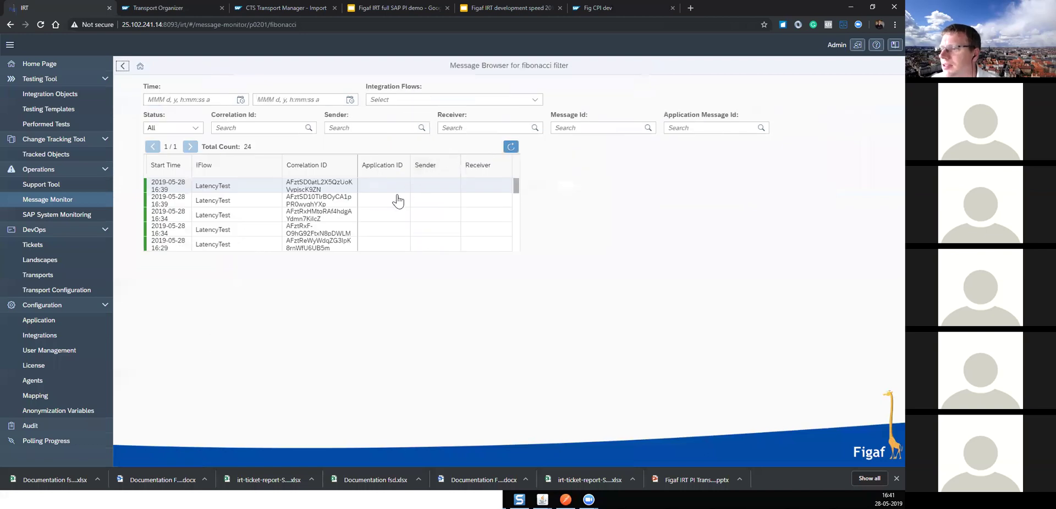
click(214, 244)
scroll(212, 256, down, 5)
click(209, 255)
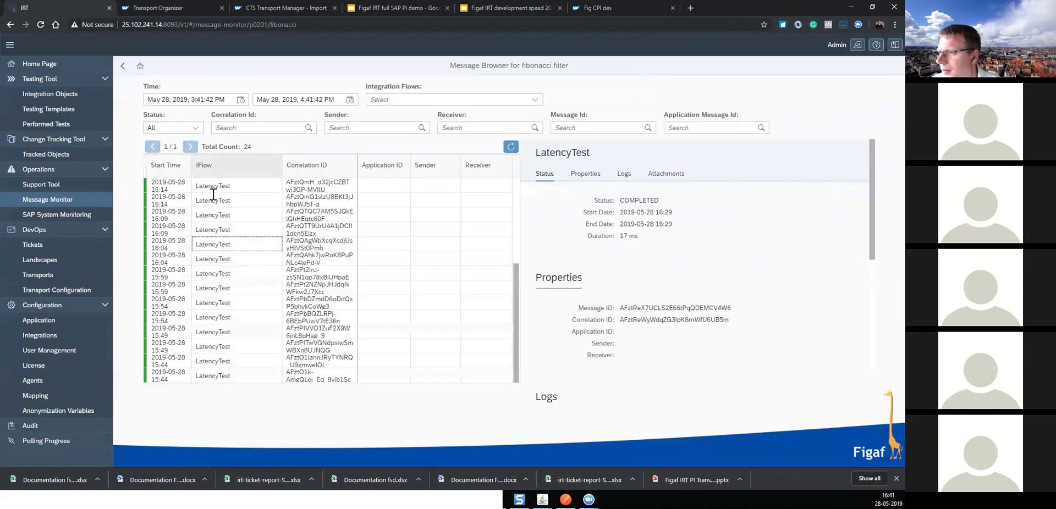
scroll(228, 293, up, 5)
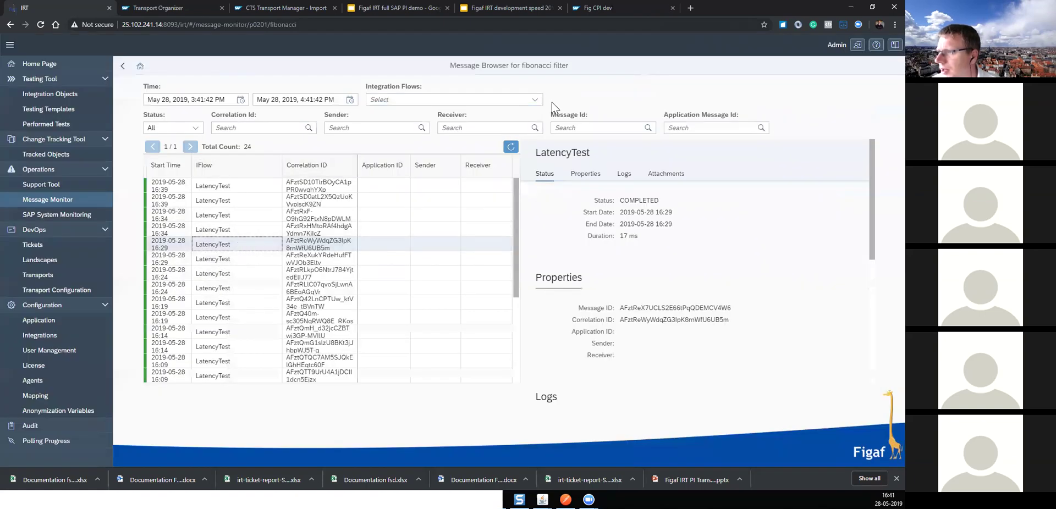
Step: Filter the messages by the FigafIRTiflowRestarProcessDirect integration flow and return to the message monitor filters
click(538, 101)
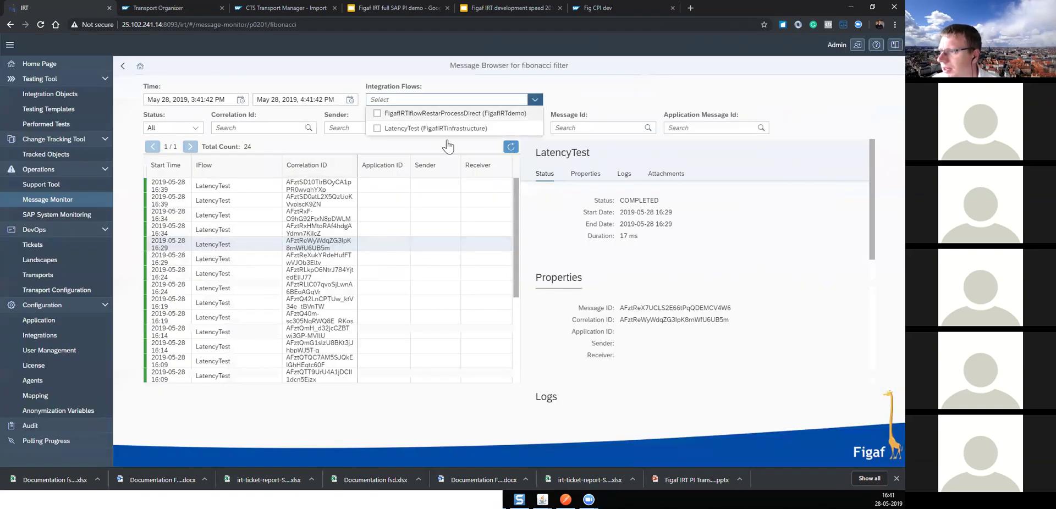
click(377, 114)
click(604, 97)
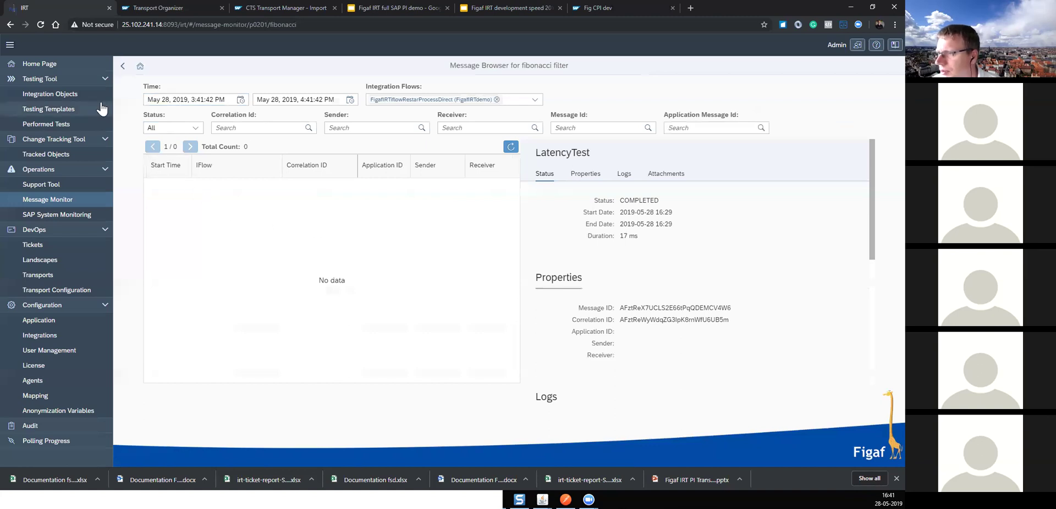
click(122, 67)
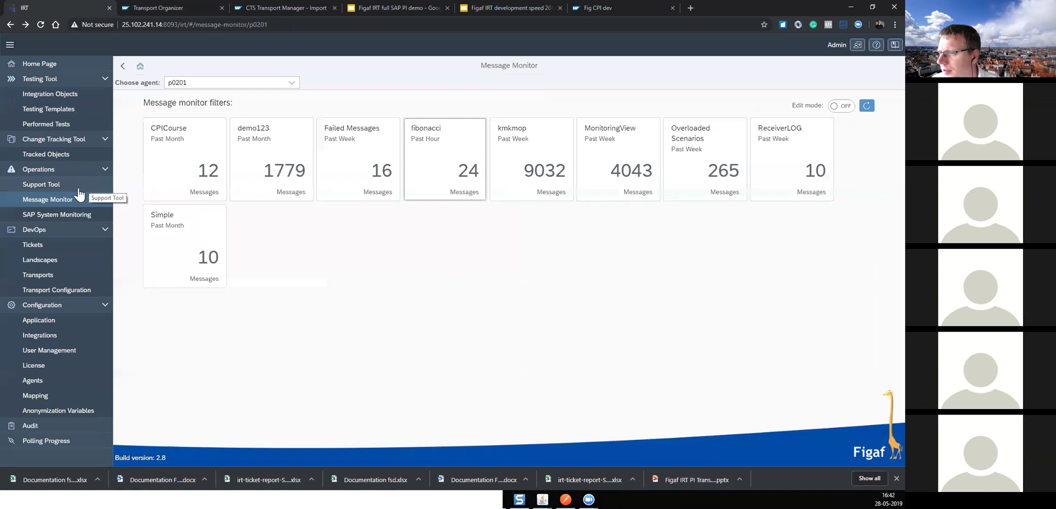
Step: Examine the SAP System Monitoring charts for CPU usage, memory usage, latency and processed messages of agent p0201
click(77, 215)
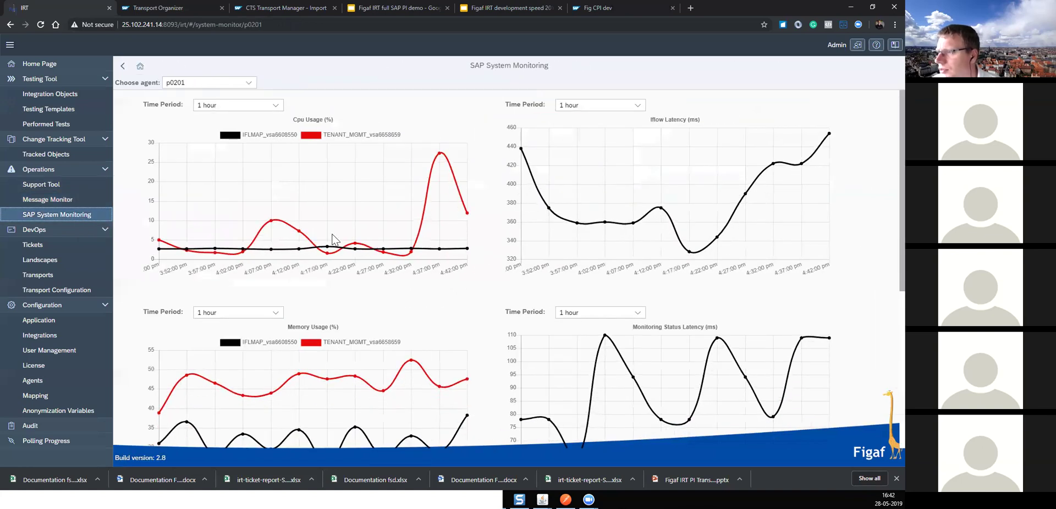
scroll(374, 278, down, 5)
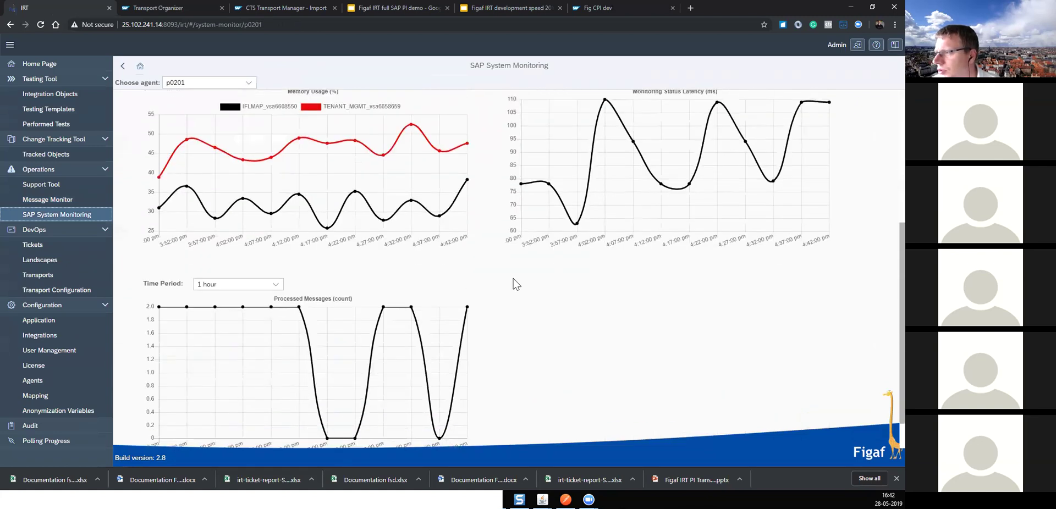
scroll(338, 307, down, 1)
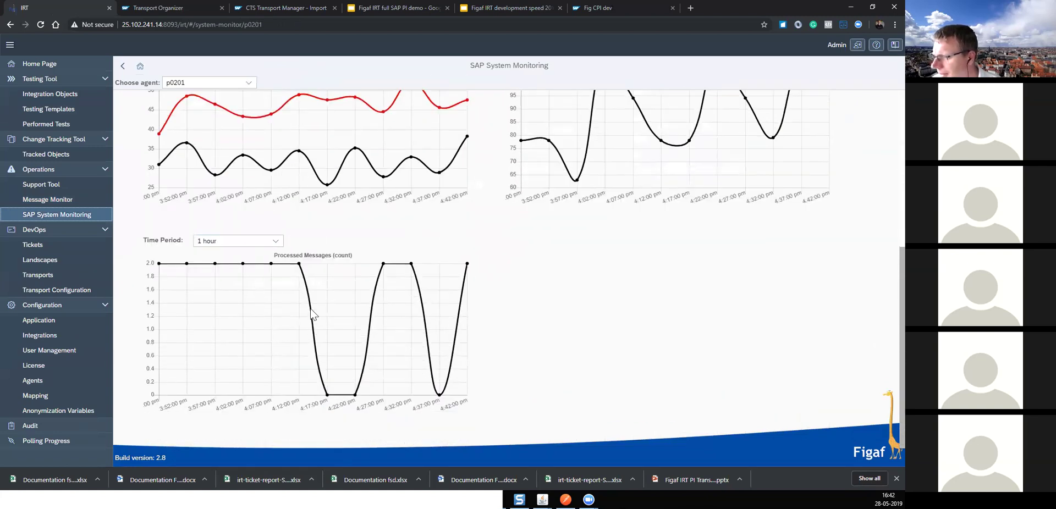
scroll(321, 379, up, 4)
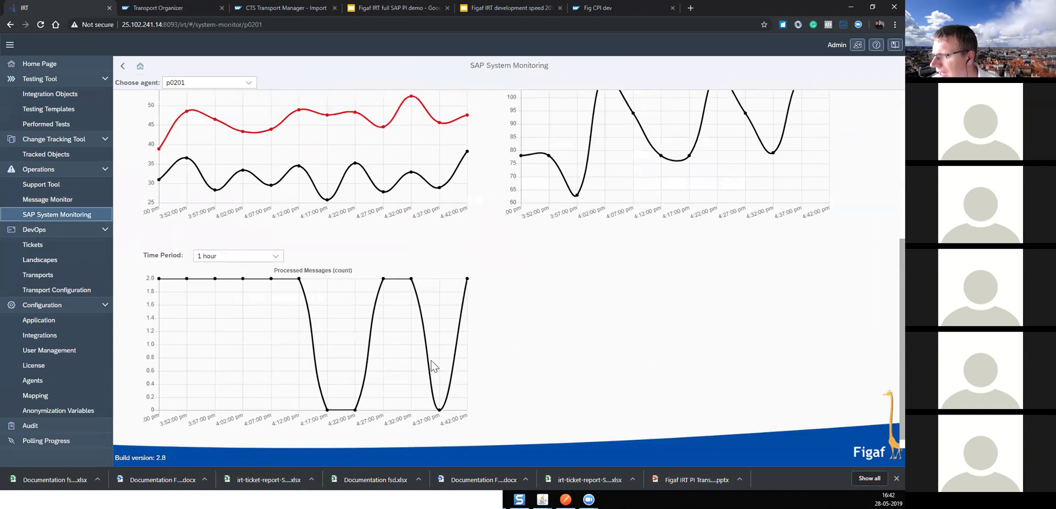
scroll(611, 177, up, 2)
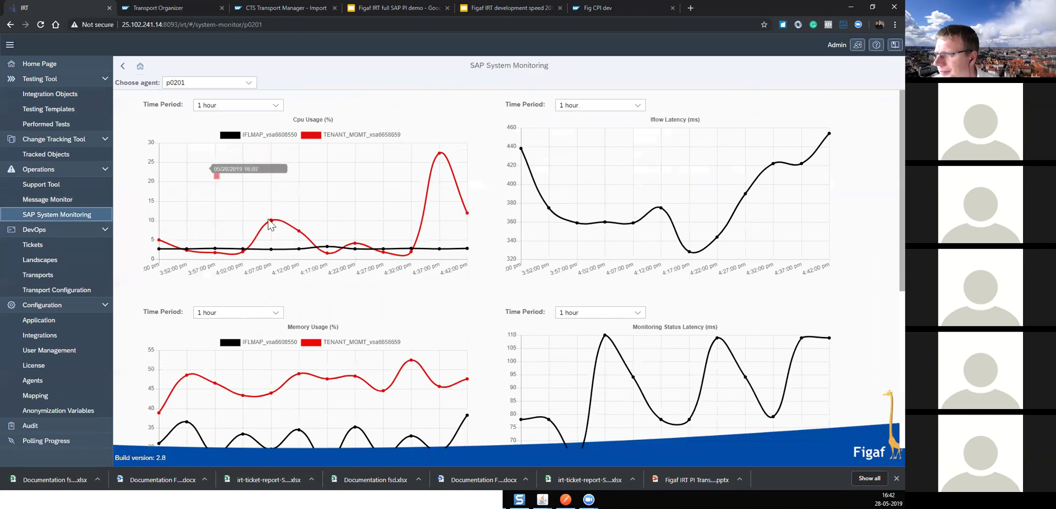
Step: Show the Support Tool alerts of the p0201 - Failed consumer starting from May 21, 2019, 4:28:19 PM
click(95, 188)
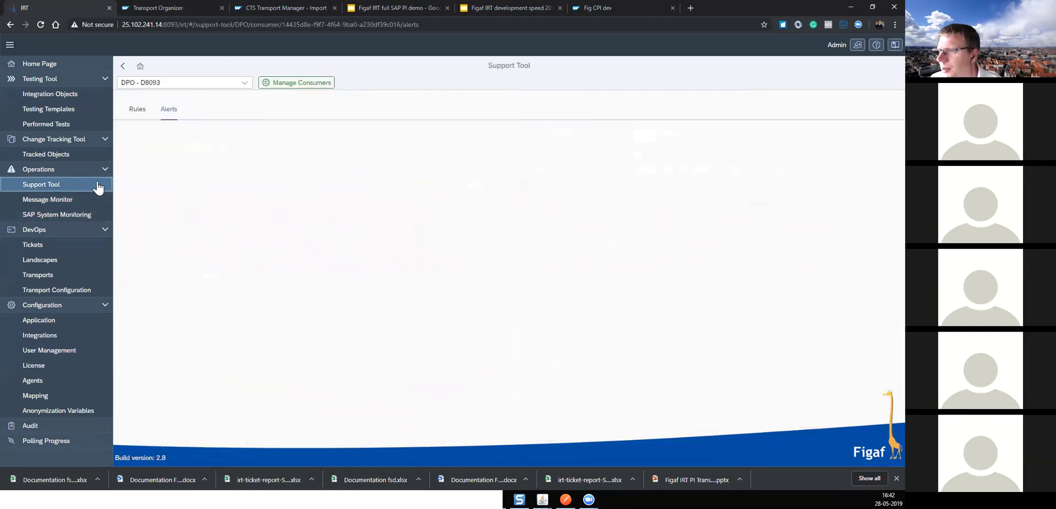
click(245, 82)
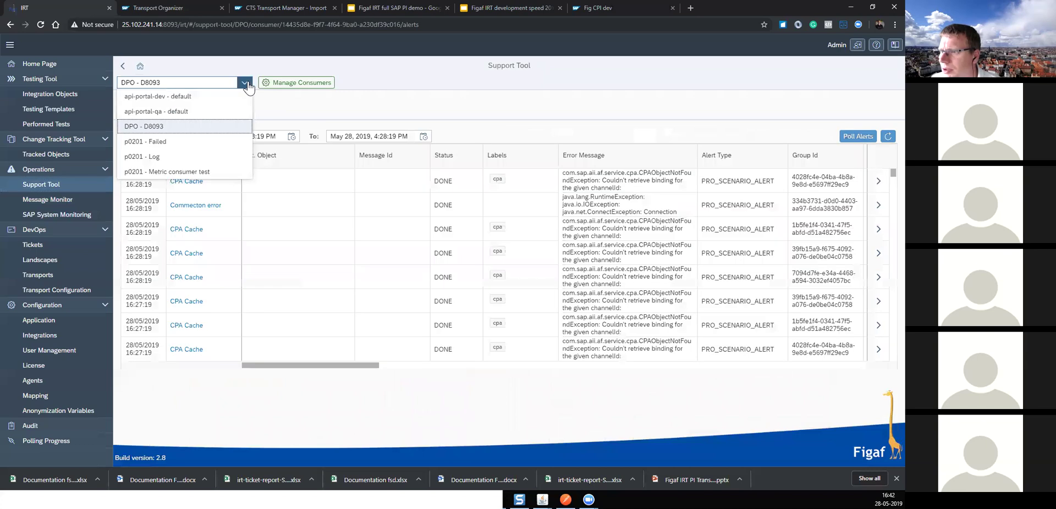
click(193, 143)
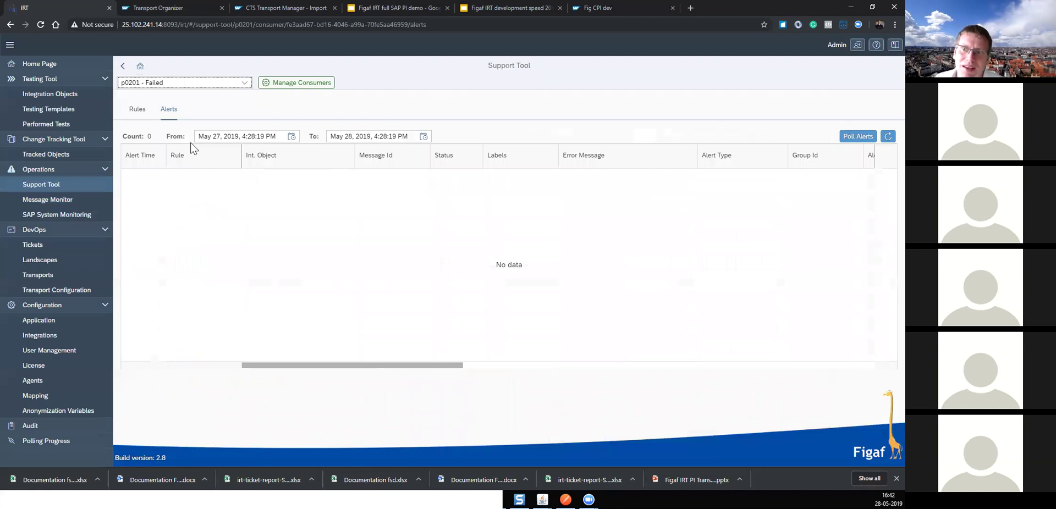
click(220, 137)
key(BackSpace)
text(1)
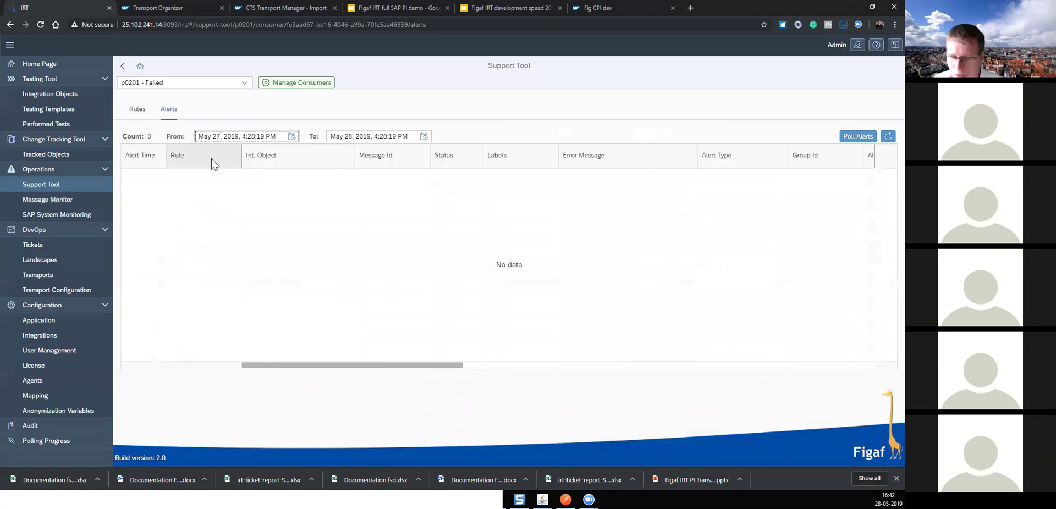
key(Return)
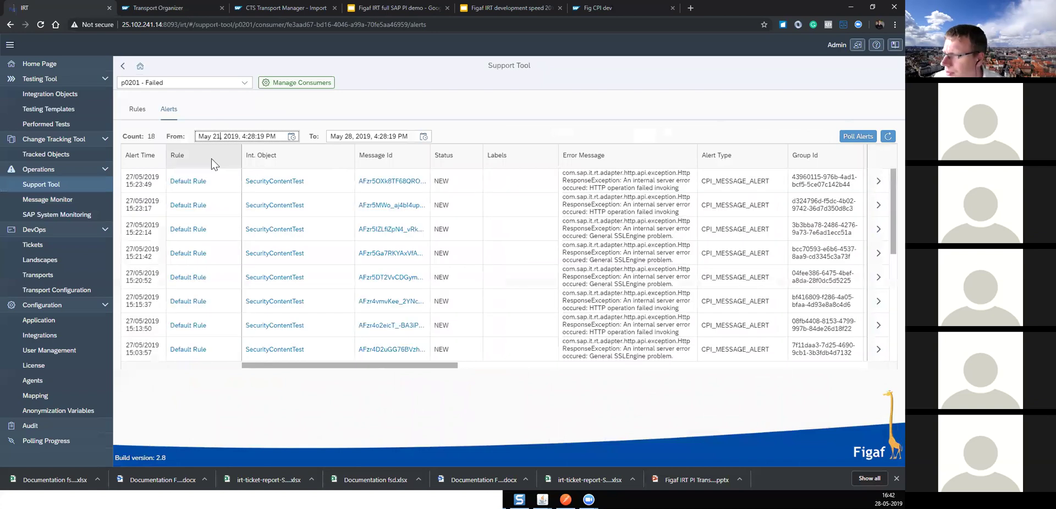
Step: Open the newest SecurityContentTest alert and examine its common metadata, error text and alert metadata XML
click(876, 182)
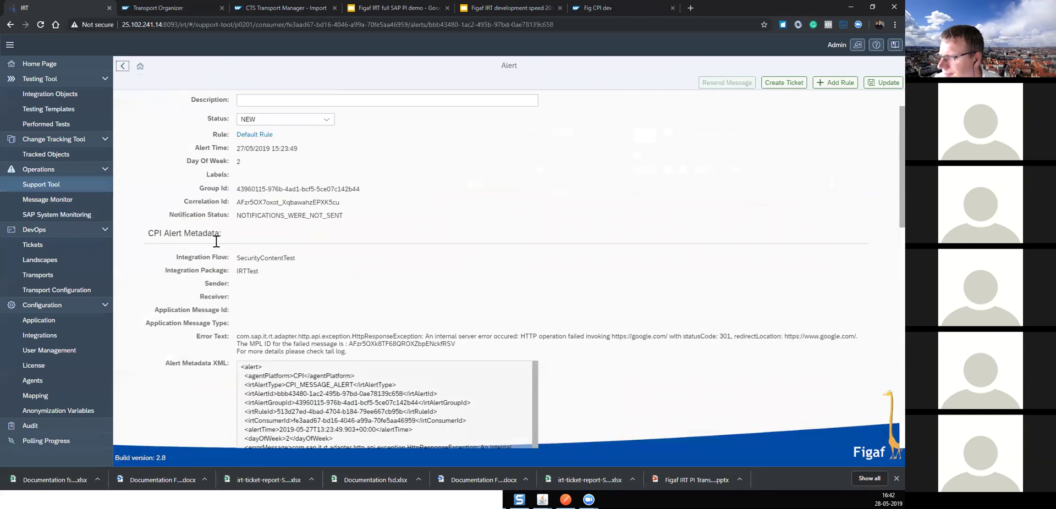
scroll(302, 253, down, 2)
scroll(303, 254, down, 5)
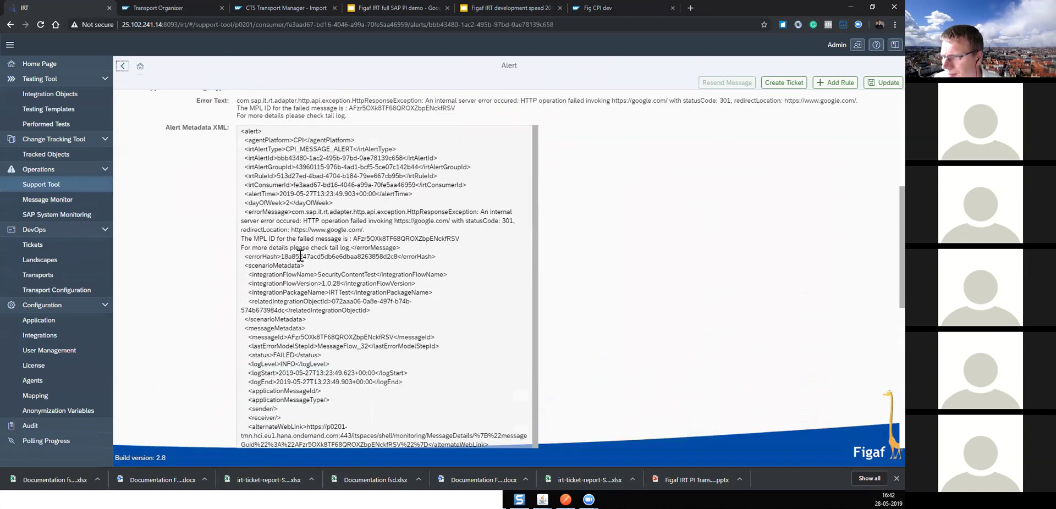
scroll(299, 259, down, 1)
scroll(396, 289, up, 5)
scroll(396, 295, up, 6)
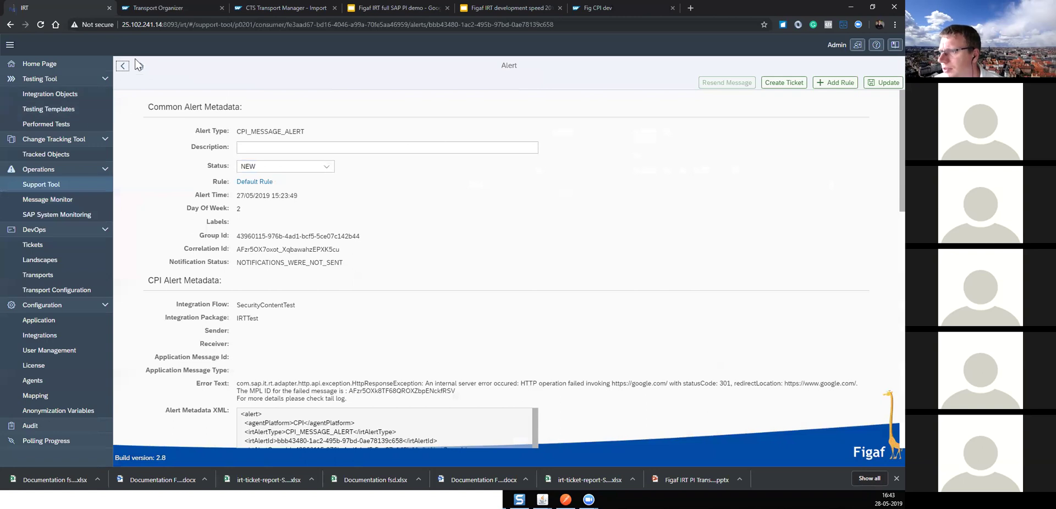
Step: Open a new rule from the alert, view the selectable HTTP(S) integrations and return to the alert list without saving
click(830, 91)
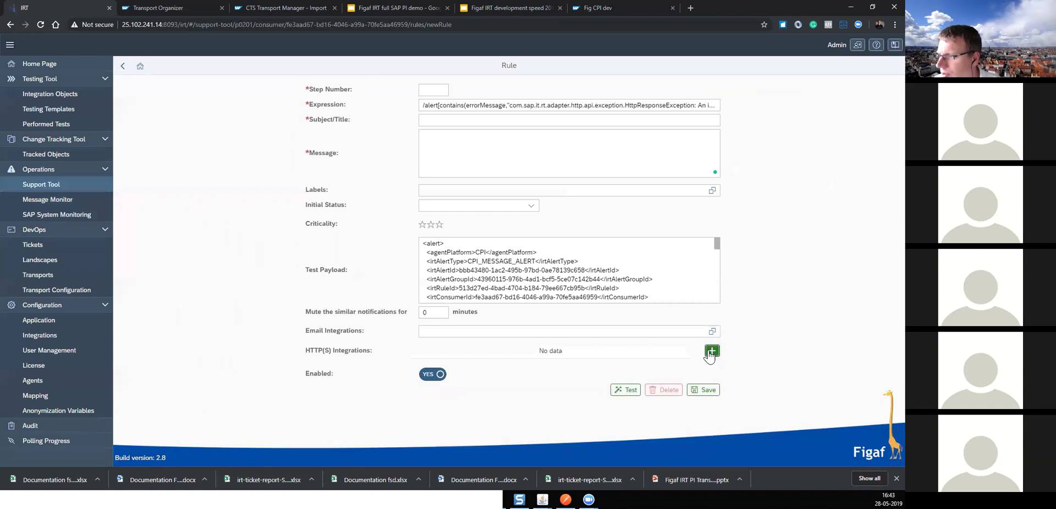
click(712, 352)
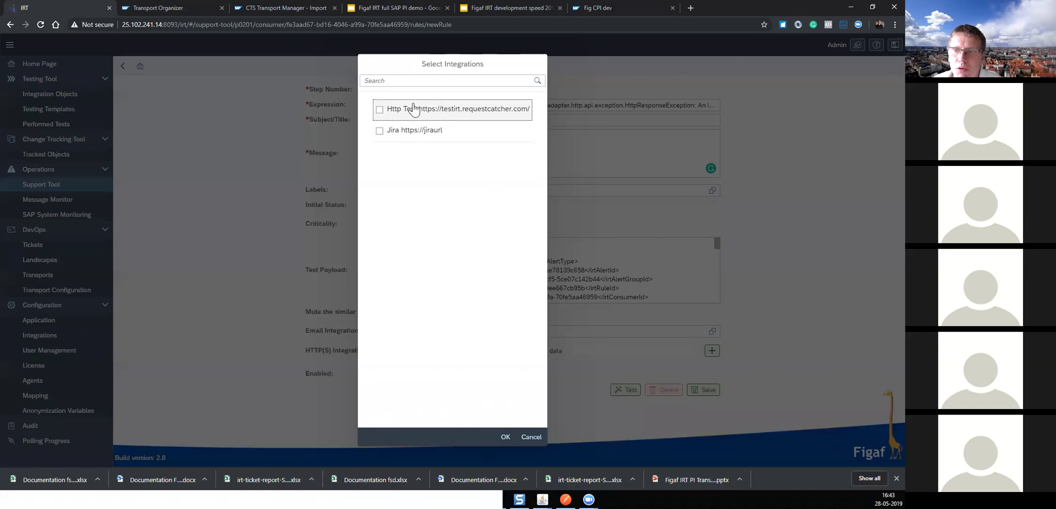
click(531, 437)
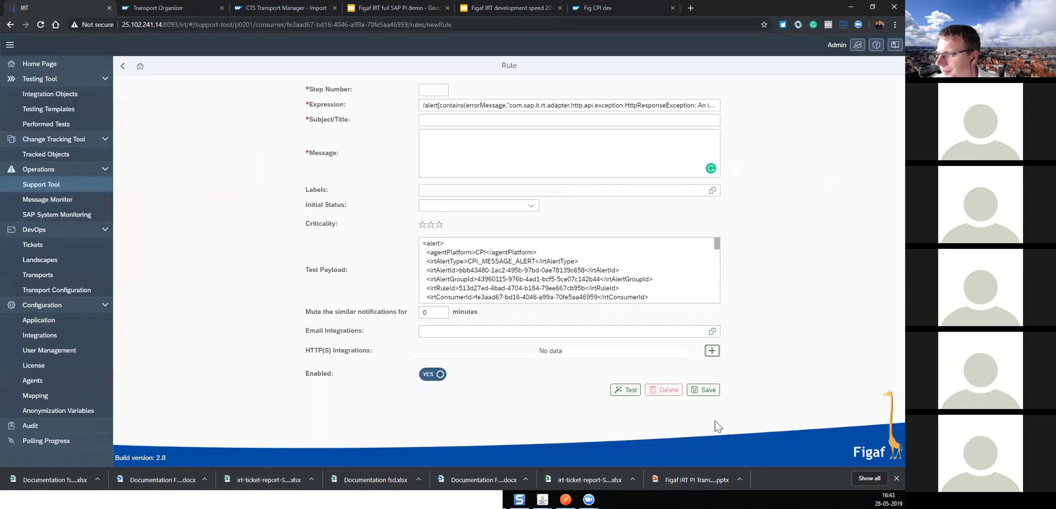
click(122, 66)
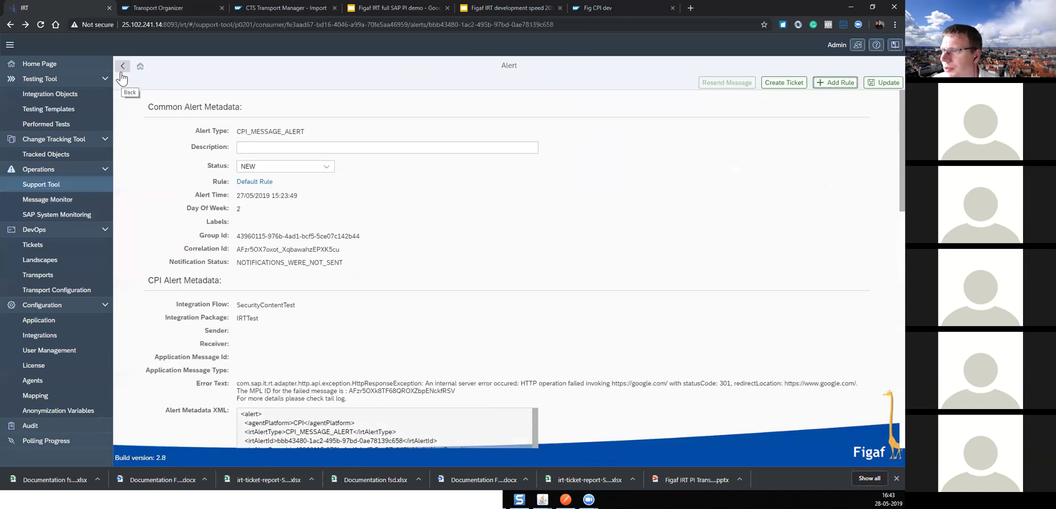
click(122, 67)
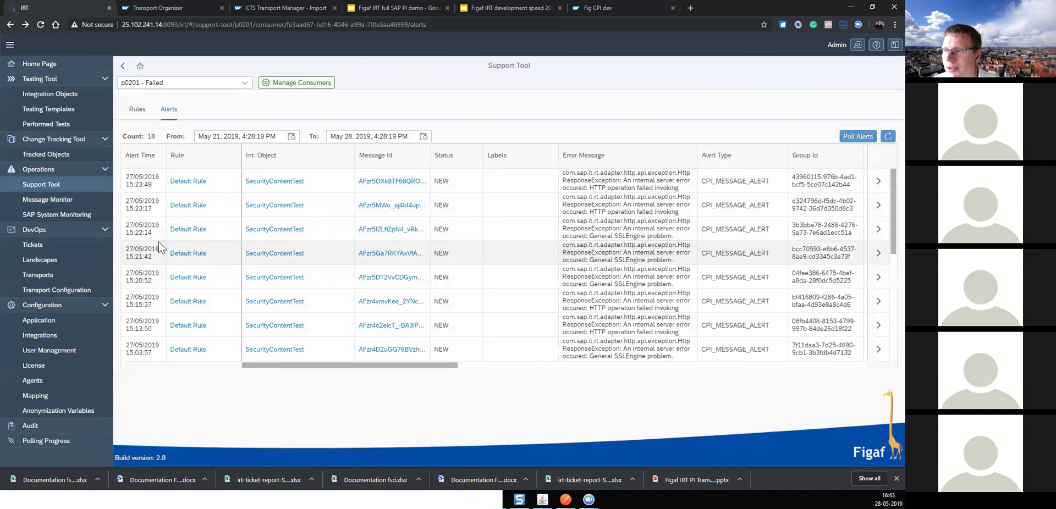
Step: Switch the alert list to the p0201 - Log consumer and review the conditions of agent p0201's consumers
click(244, 83)
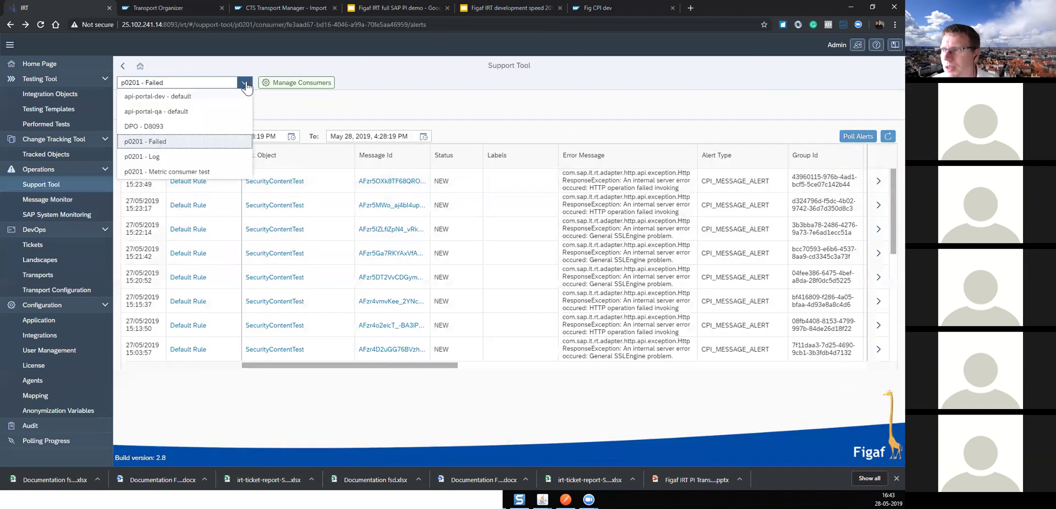
click(231, 157)
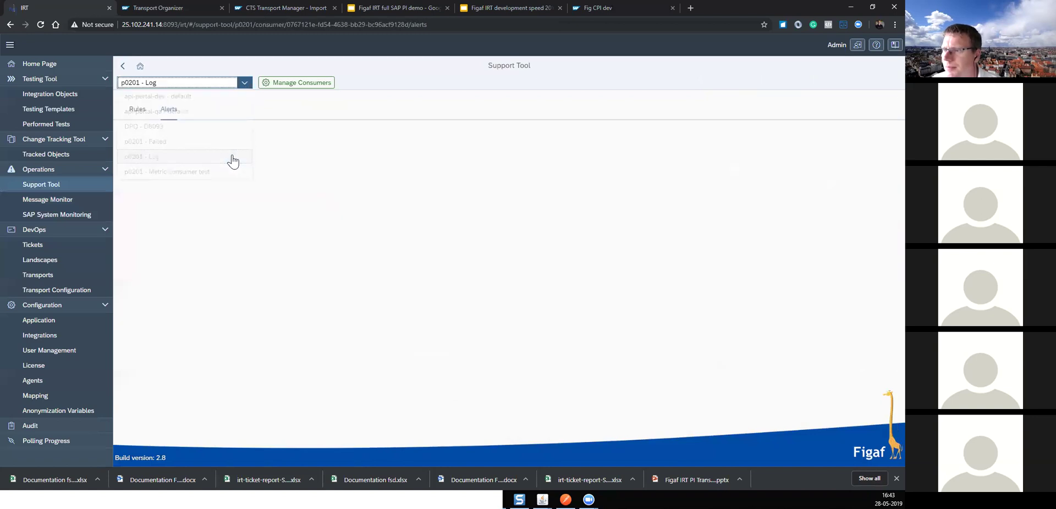
click(297, 82)
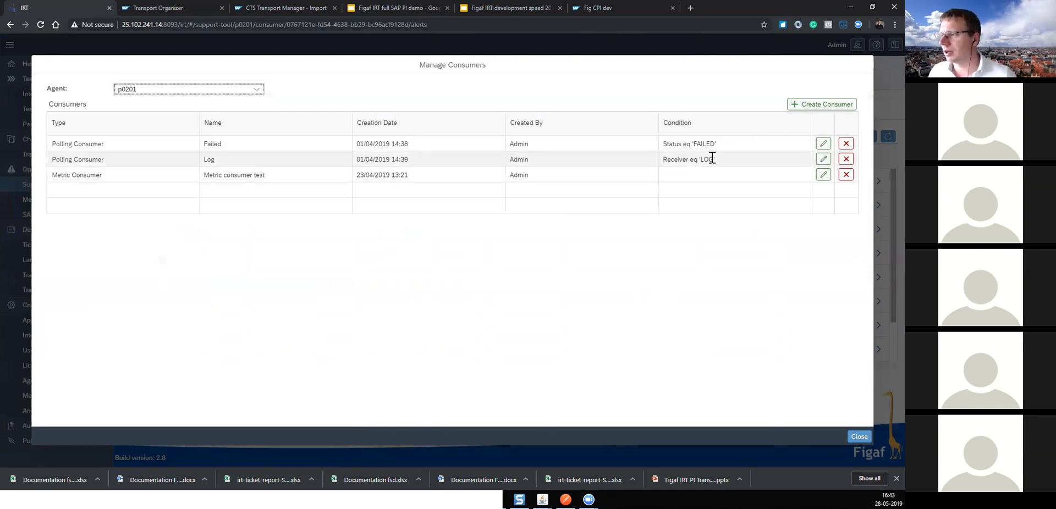
key(Escape)
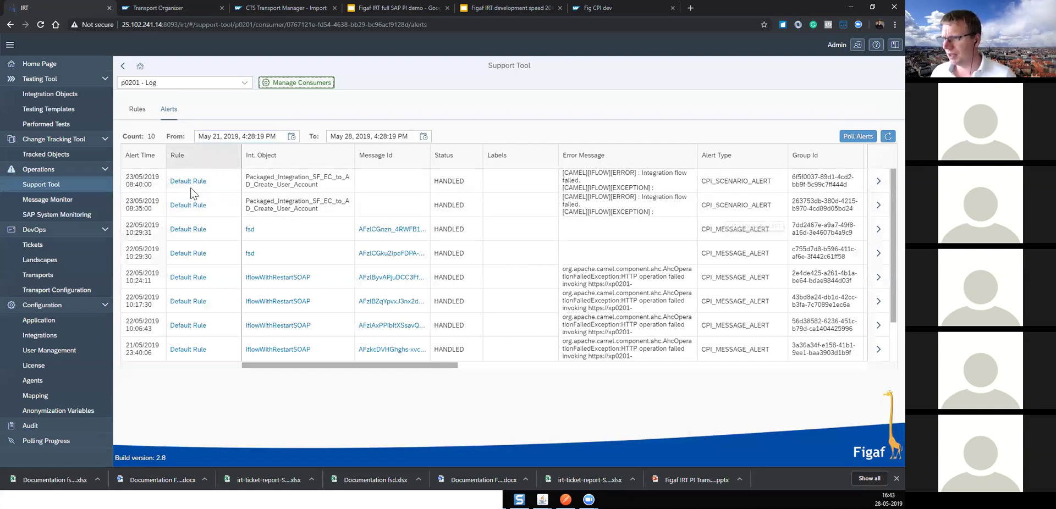
Step: Inspect the 08:35:00 alert of Packaged_Integration_SF_EC_to_AD_Create_User_Account, including its error text, and return to the alert list
click(878, 205)
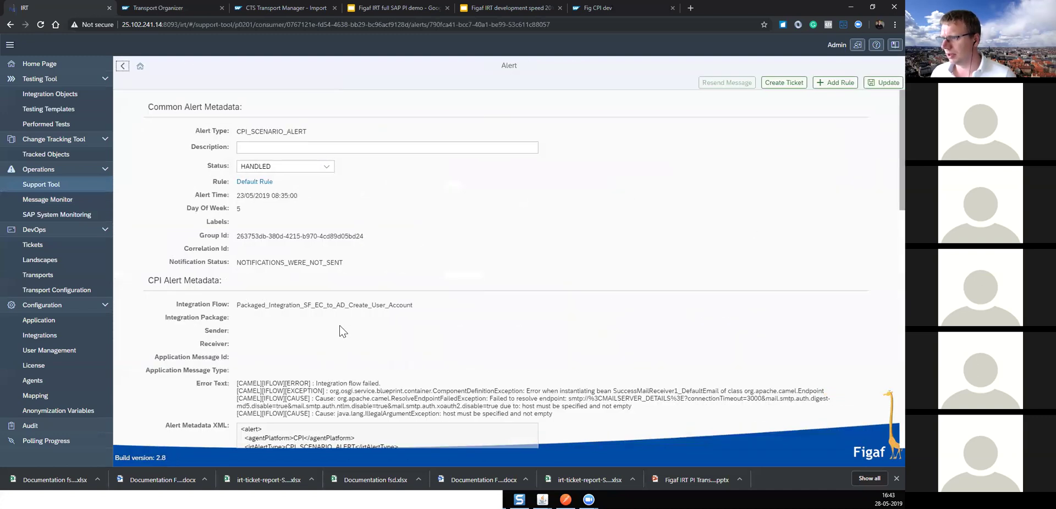
scroll(352, 319, down, 2)
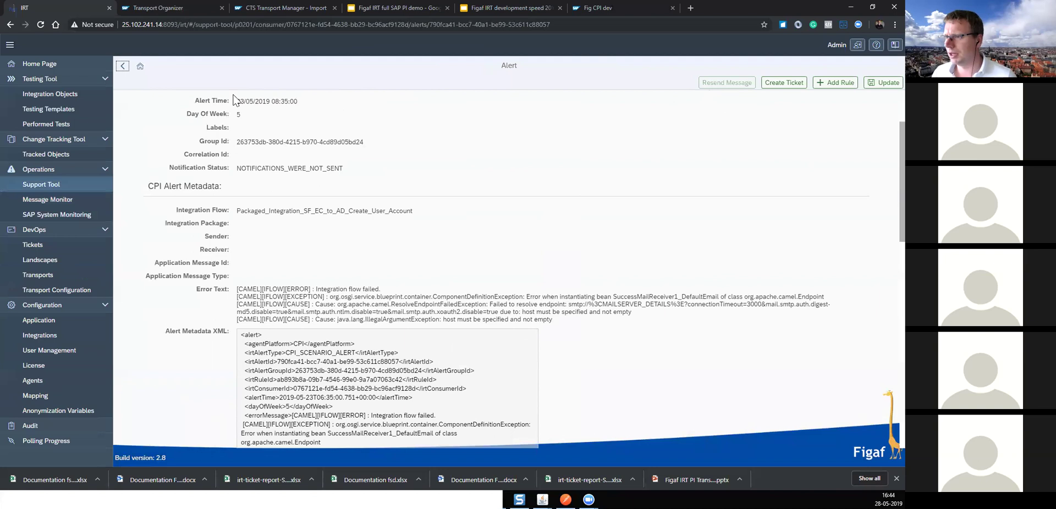
click(120, 69)
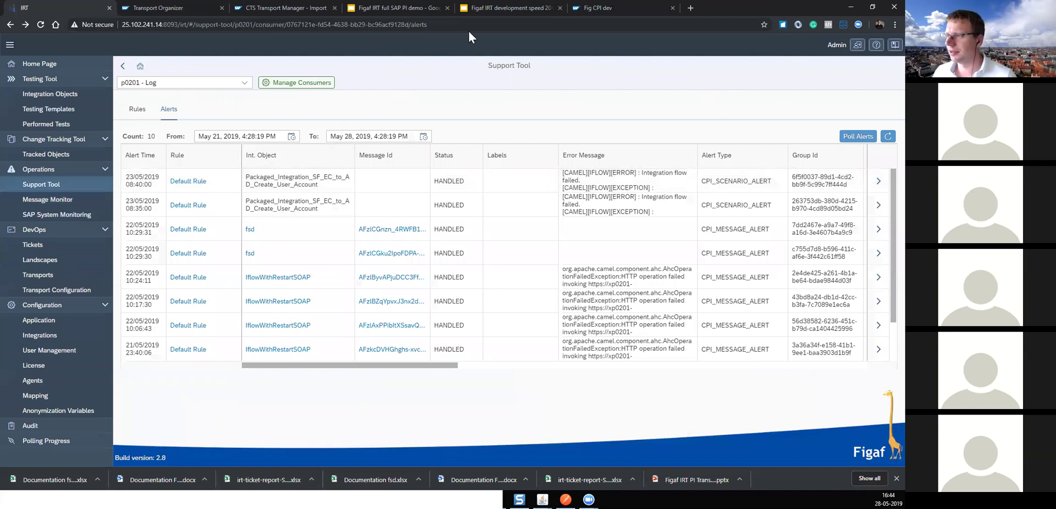
Step: Switch to the Figaf IRT development speed presentation in Google Slides and browse the closing slides, ending on Transport individual
click(506, 8)
scroll(86, 379, down, 3)
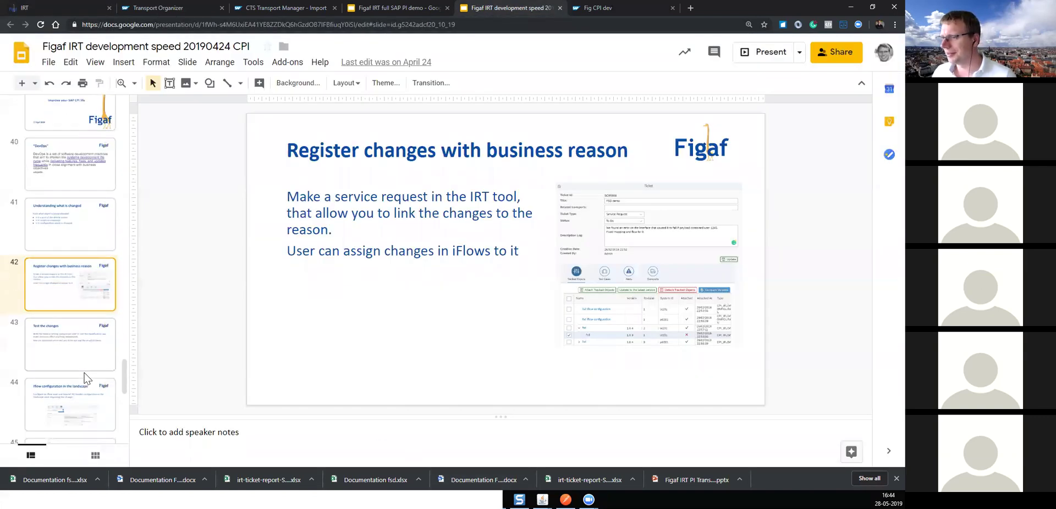
scroll(85, 379, down, 3)
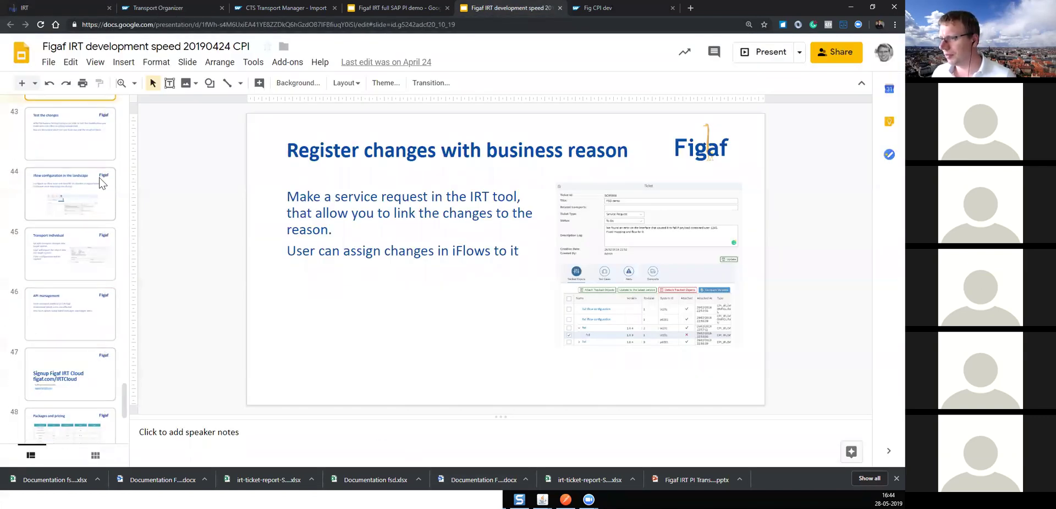
click(94, 206)
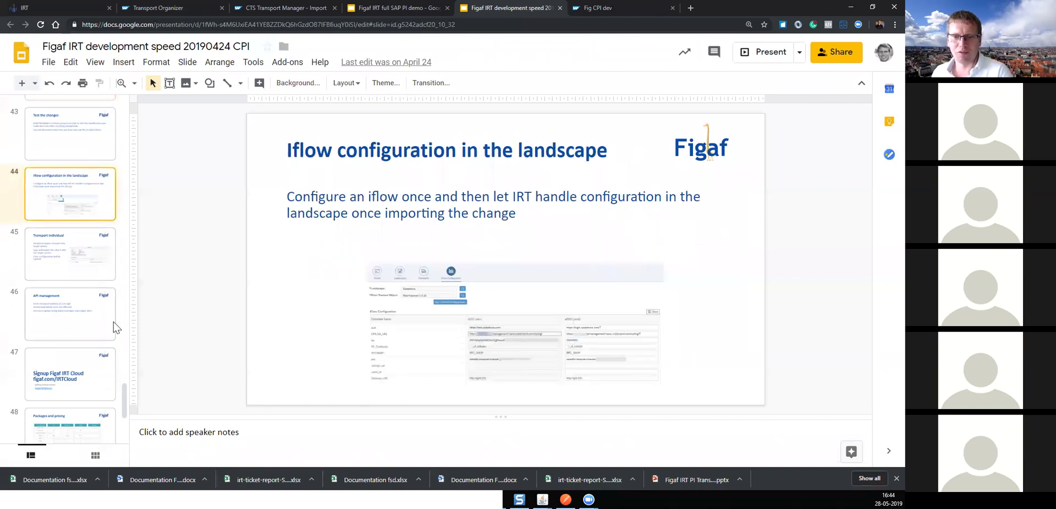
key(Down)
key(Down)
key(Down)
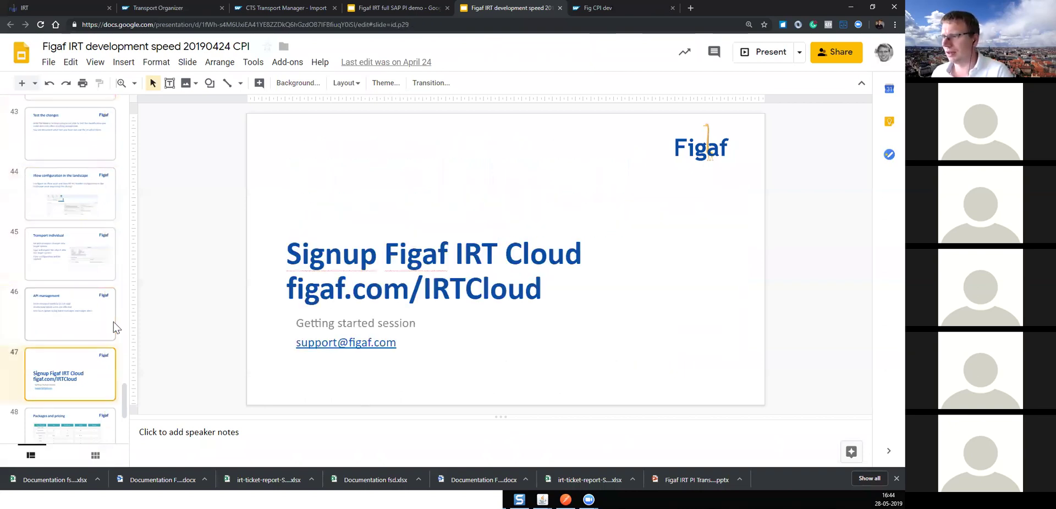
key(Up)
key(Up)
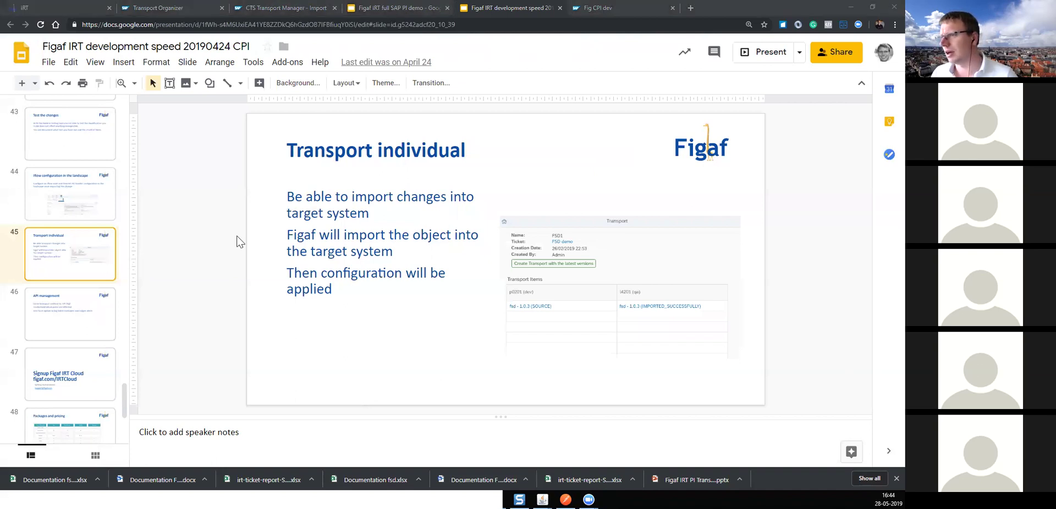
Step: Open the Figaf IRT product page at figaf.com/IRT in a new browser tab
click(691, 8)
text(figaf.com/IRT)
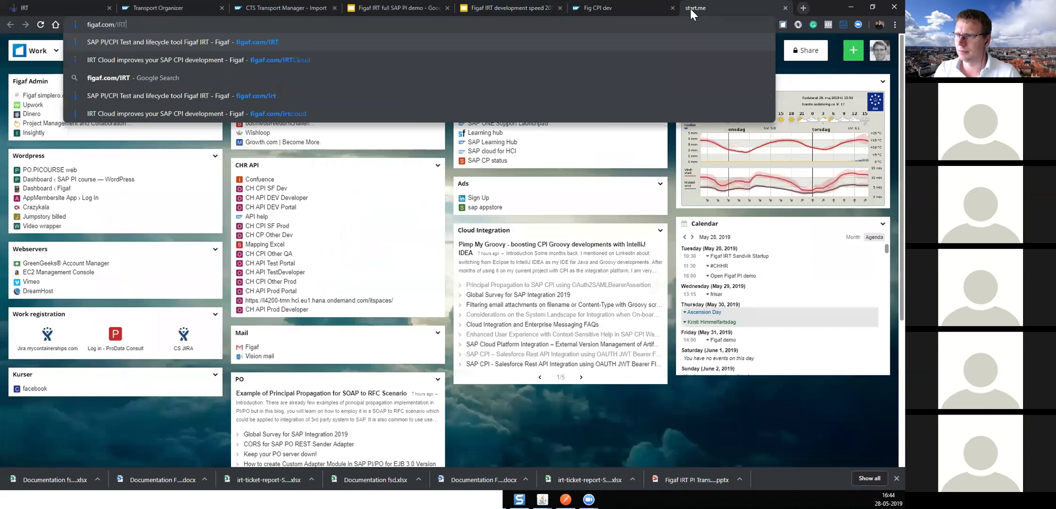
key(Return)
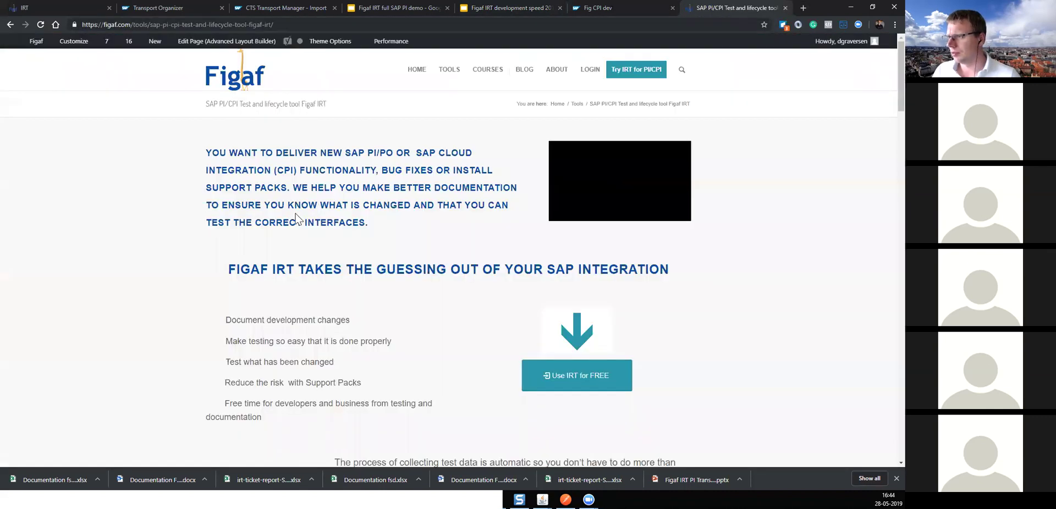
Step: View the sign-up form for using IRT for free, dismiss it and look further down the product page
click(574, 376)
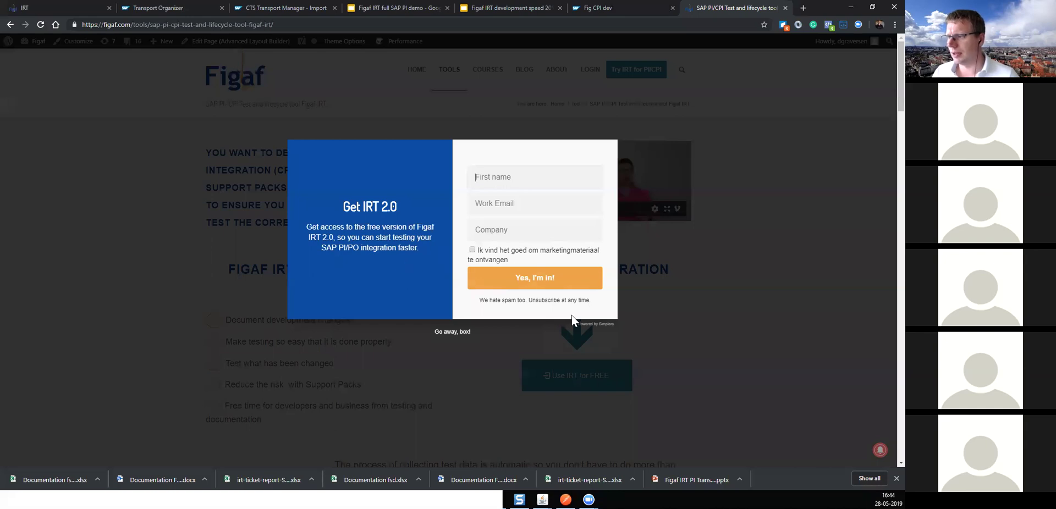
click(462, 333)
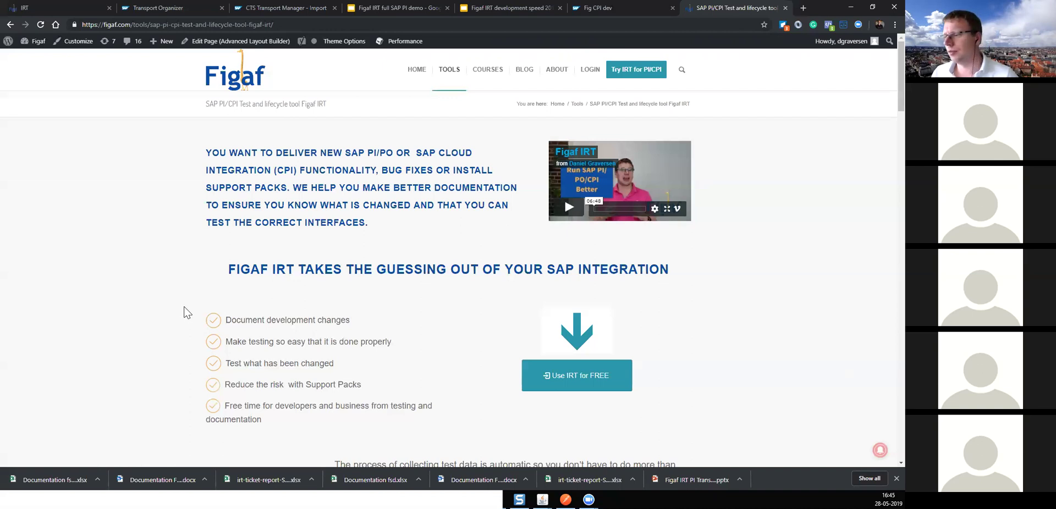
scroll(184, 307, down, 3)
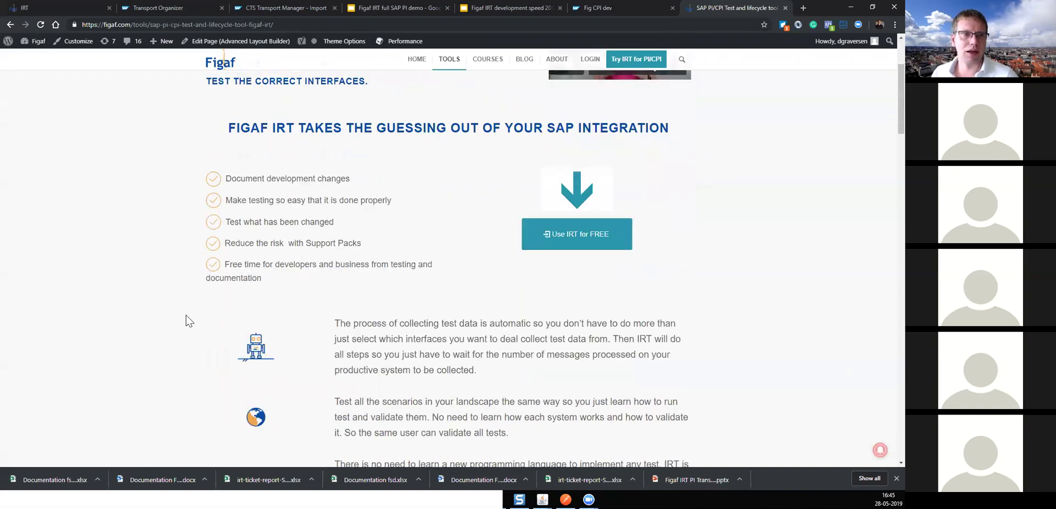